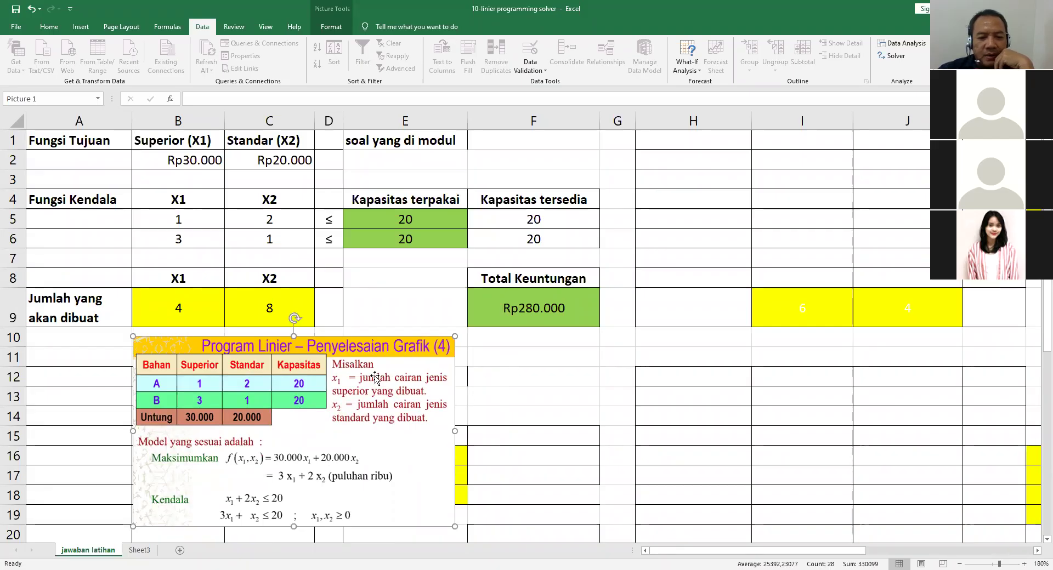
Clear the used-capacity cells E5 and E6, the total profit in F9 and the production quantities in B9 and C9.
drag(335, 373, 347, 379)
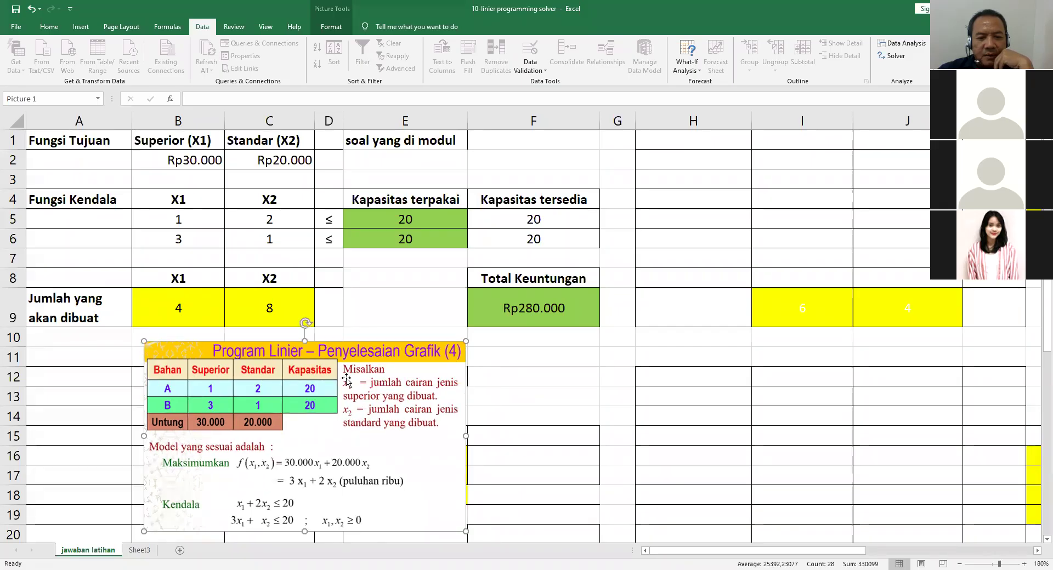
click(376, 222)
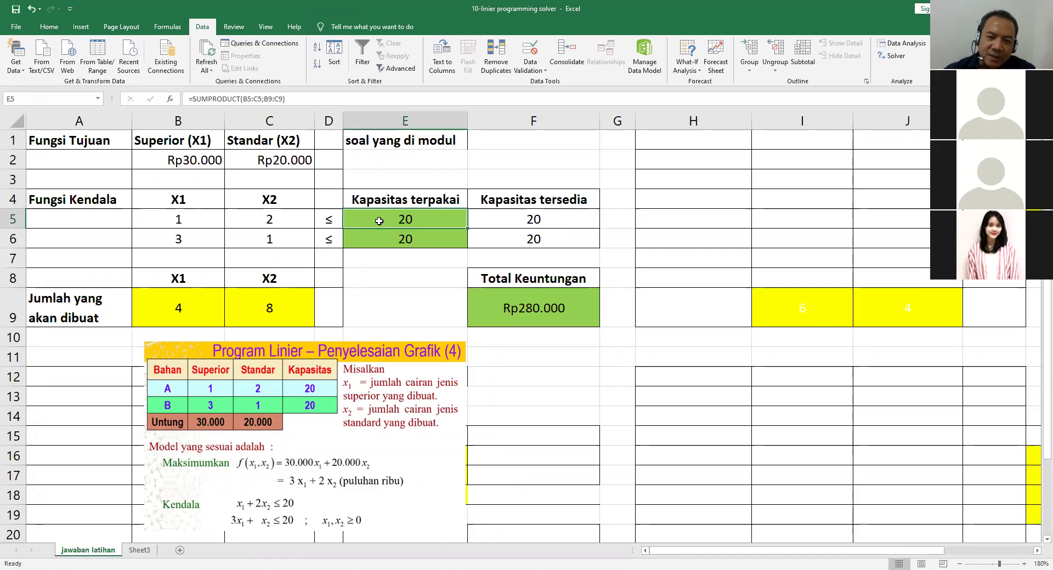
key(Delete)
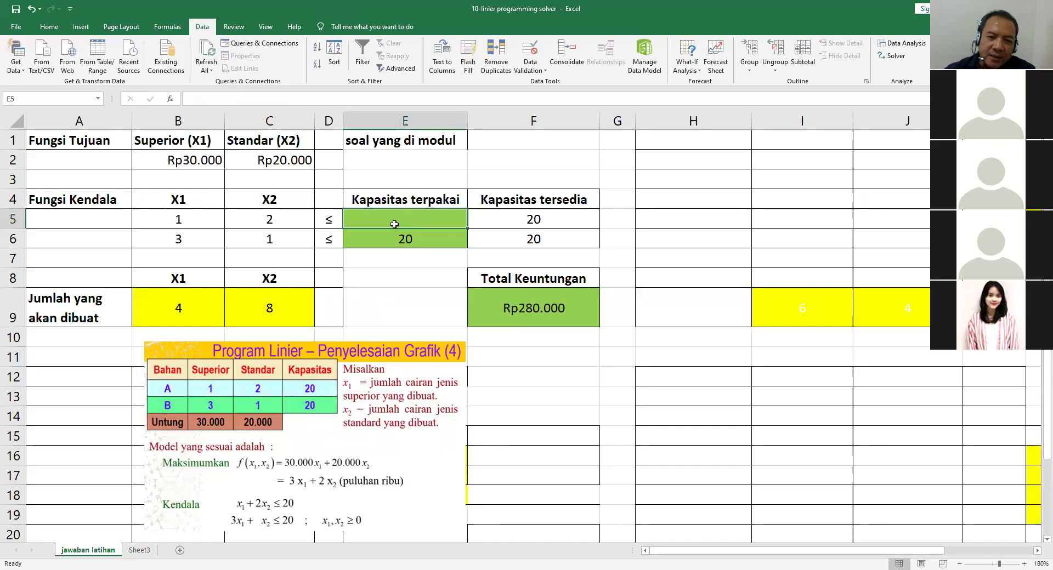
click(390, 238)
key(Delete)
click(558, 318)
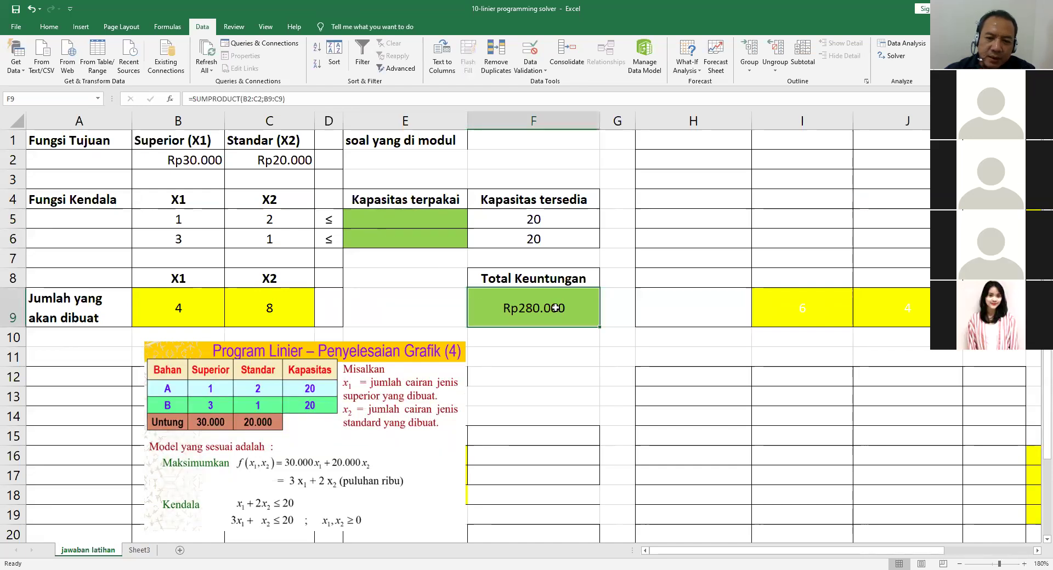
key(Delete)
click(180, 309)
key(Delete)
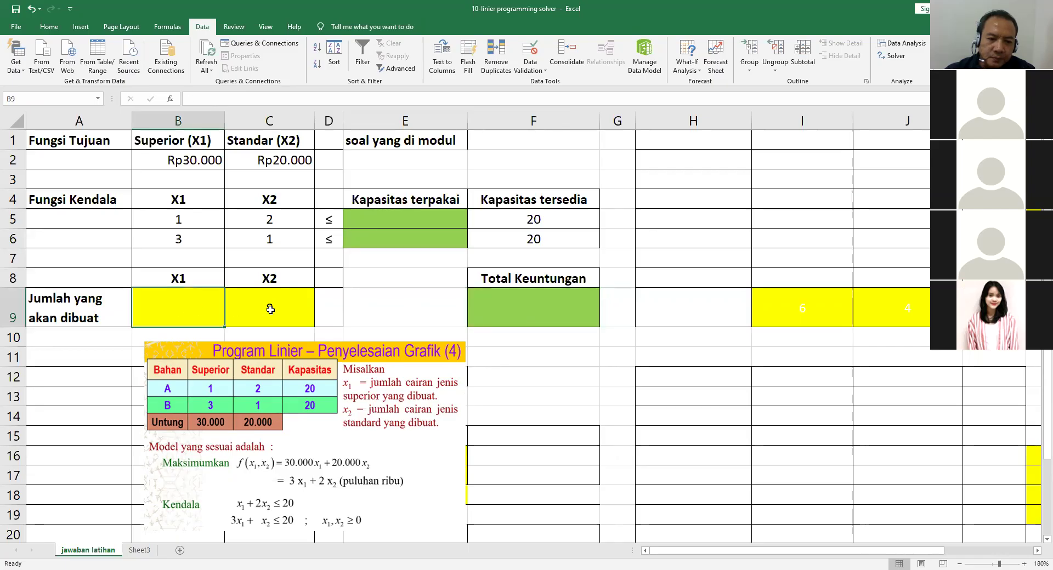
click(270, 308)
key(Delete)
Nudge the linear programming problem picture so it sits just below the production quantity row.
drag(299, 355, 299, 345)
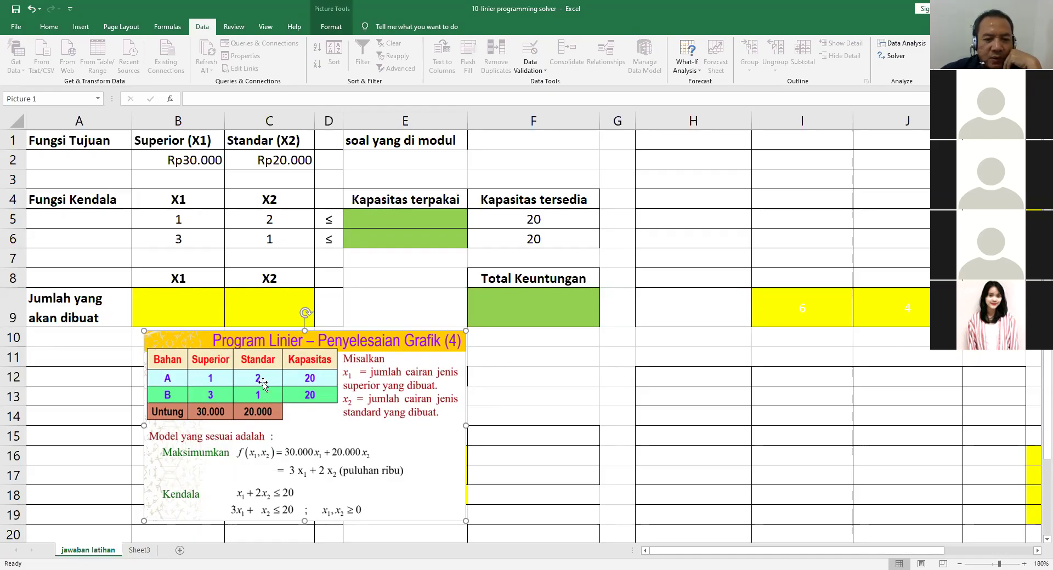
drag(264, 382, 268, 379)
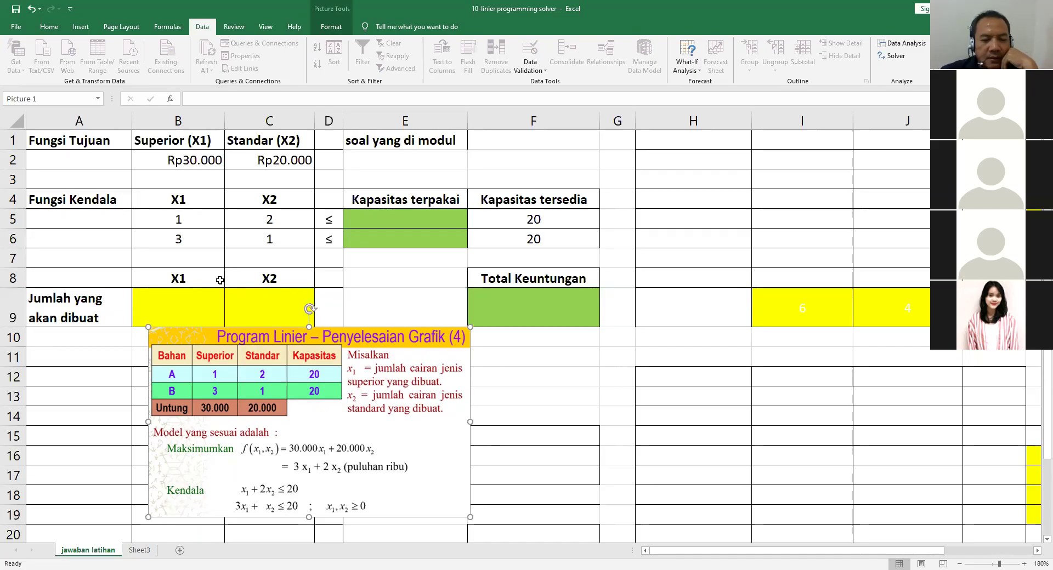
drag(271, 336, 274, 338)
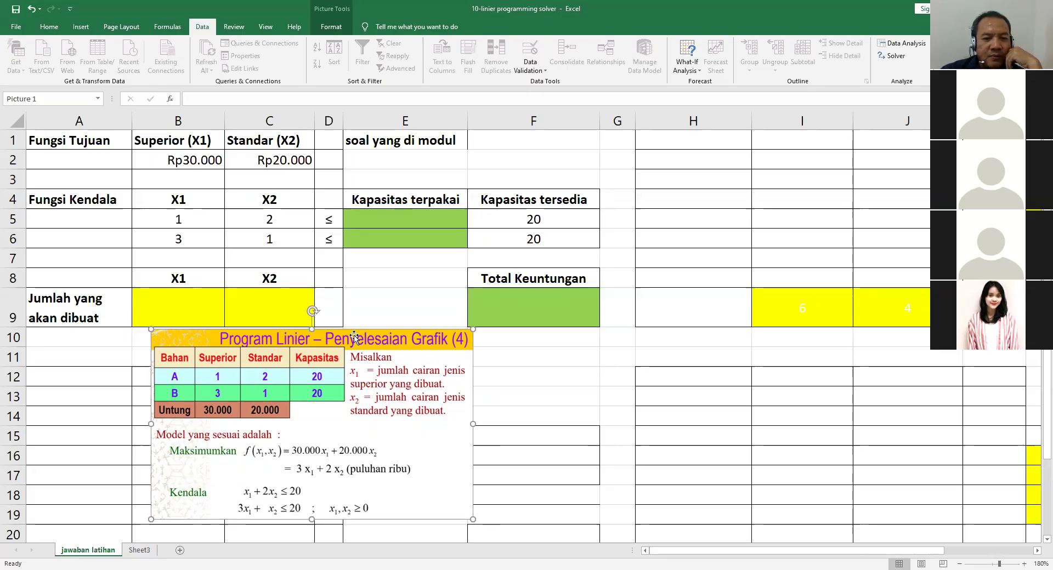
drag(354, 340, 353, 344)
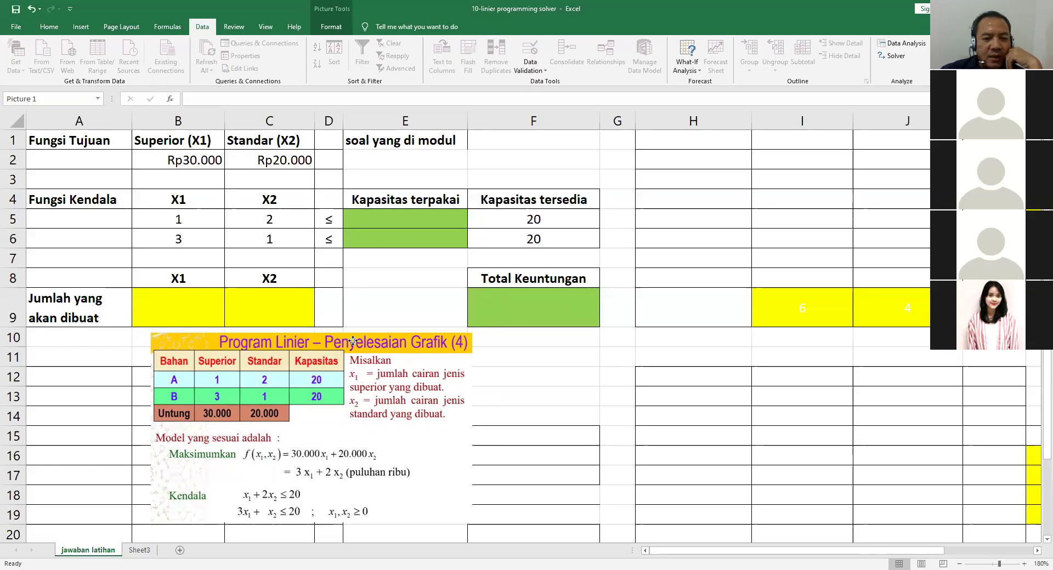
click(530, 340)
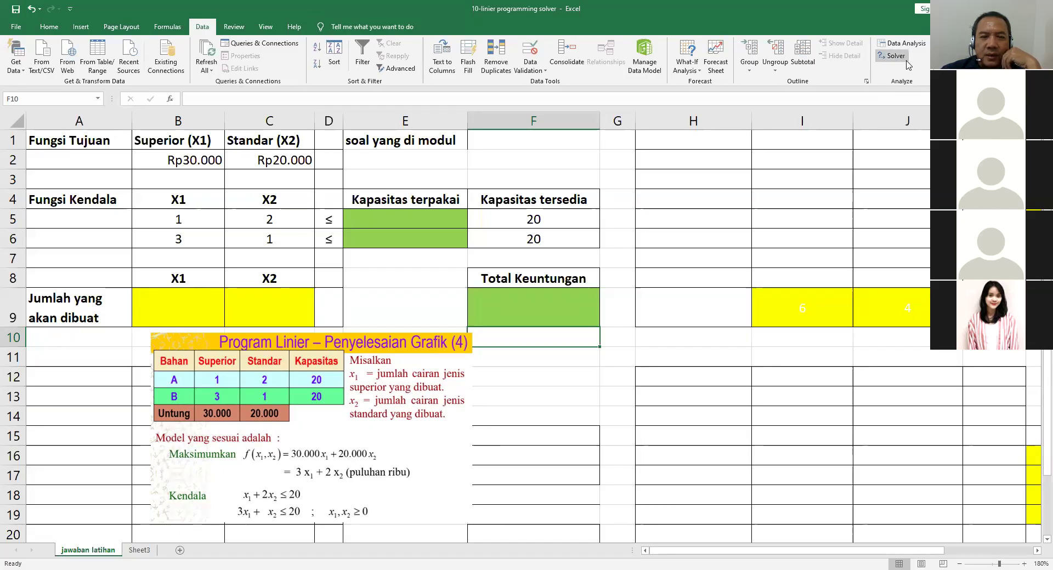
Manage the Excel add-ins through the program options and apply them with Solver Add-in enabled.
click(18, 31)
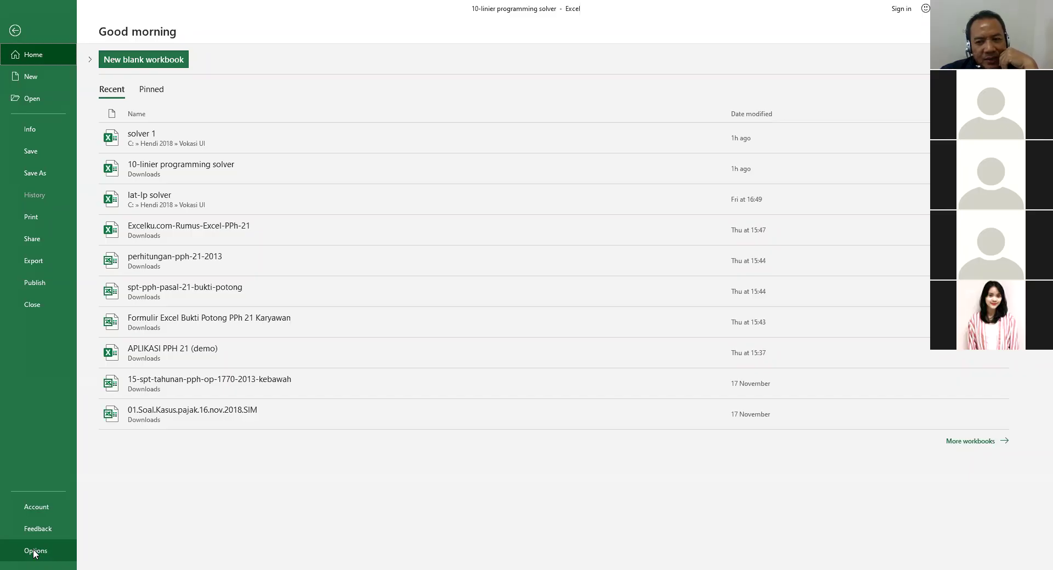
click(34, 552)
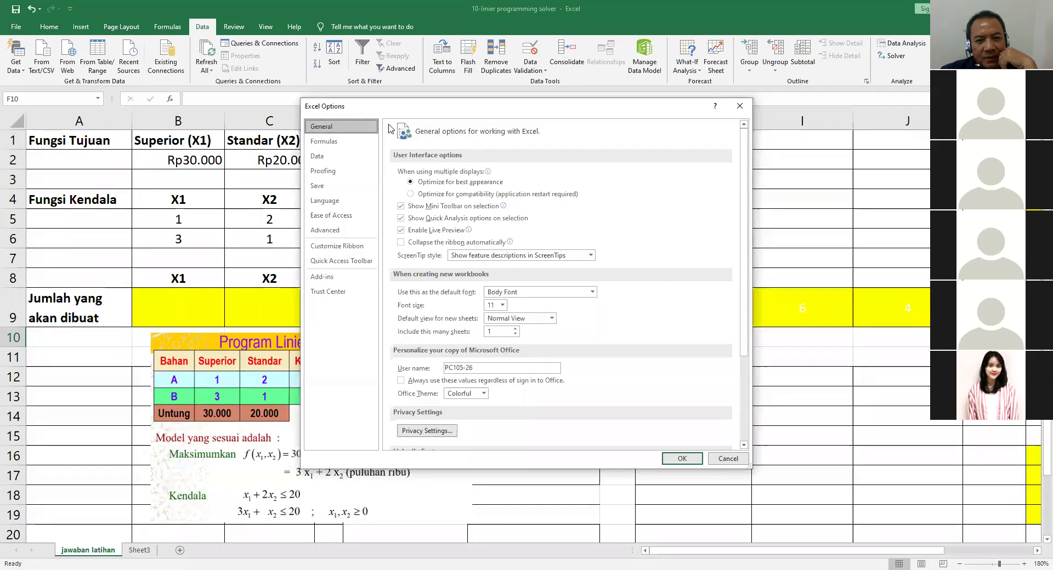
drag(492, 106, 468, 103)
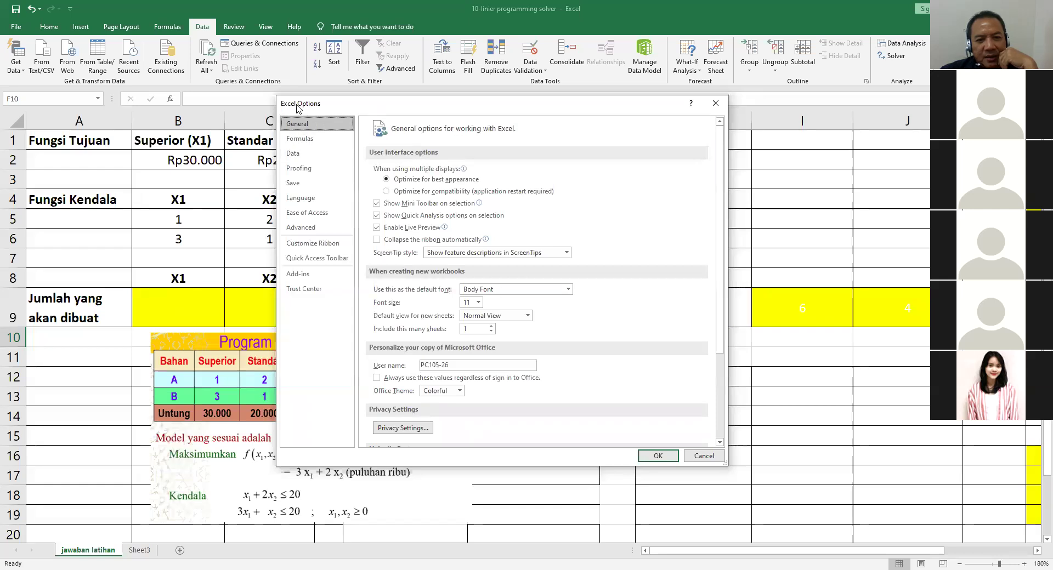
click(306, 279)
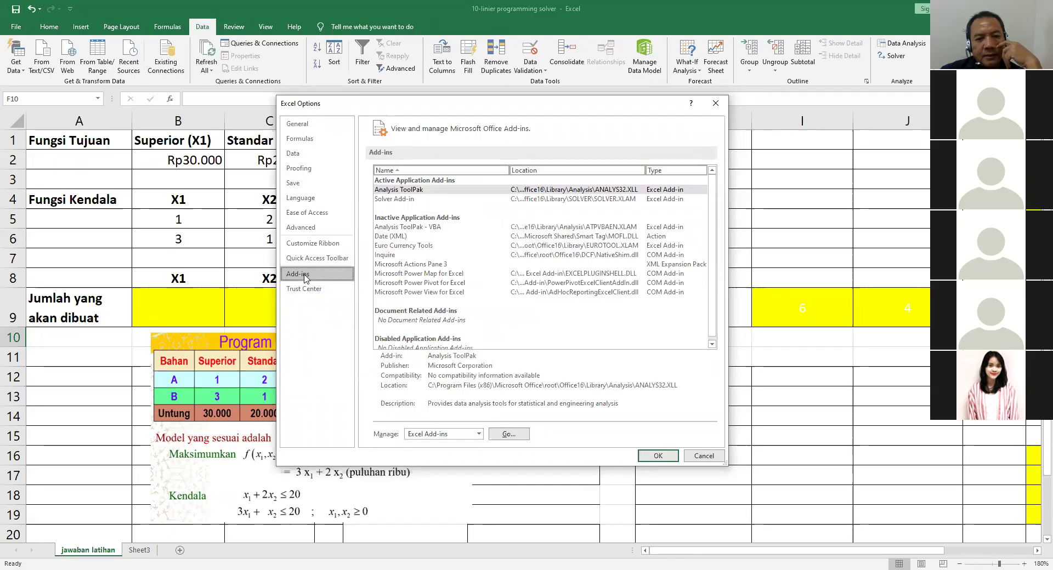
click(406, 200)
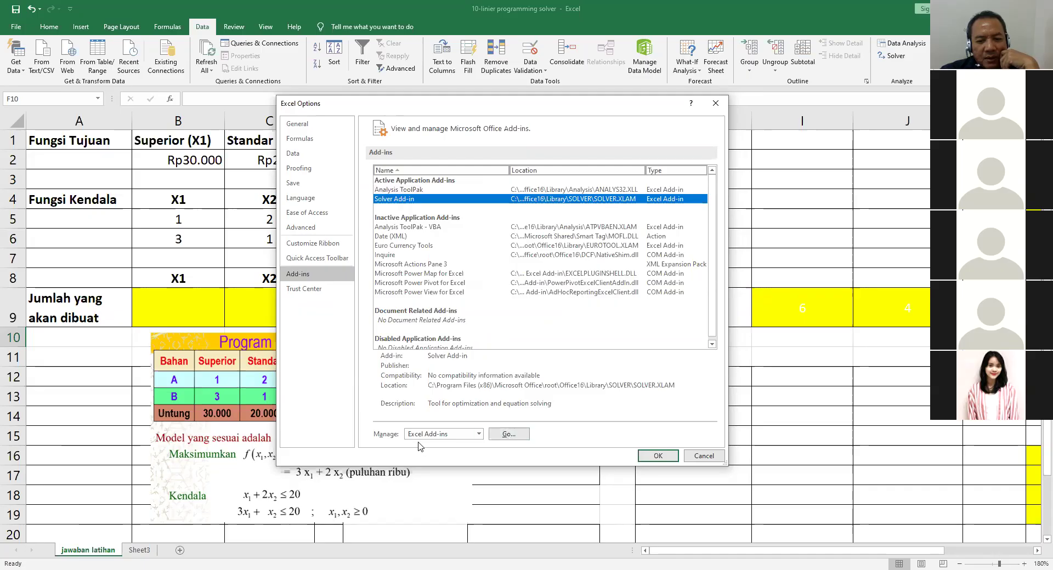
click(508, 435)
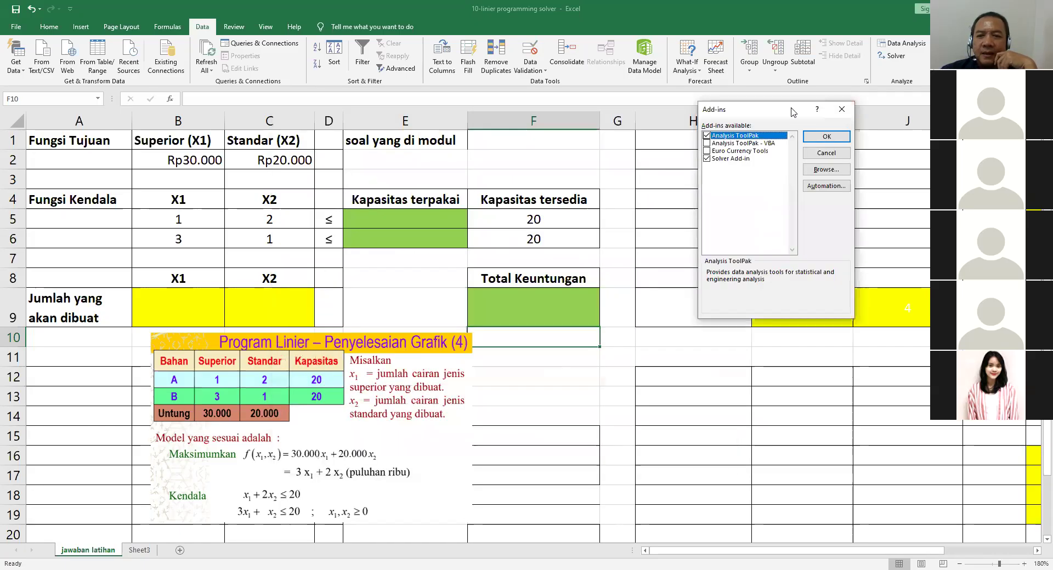
drag(791, 112, 625, 112)
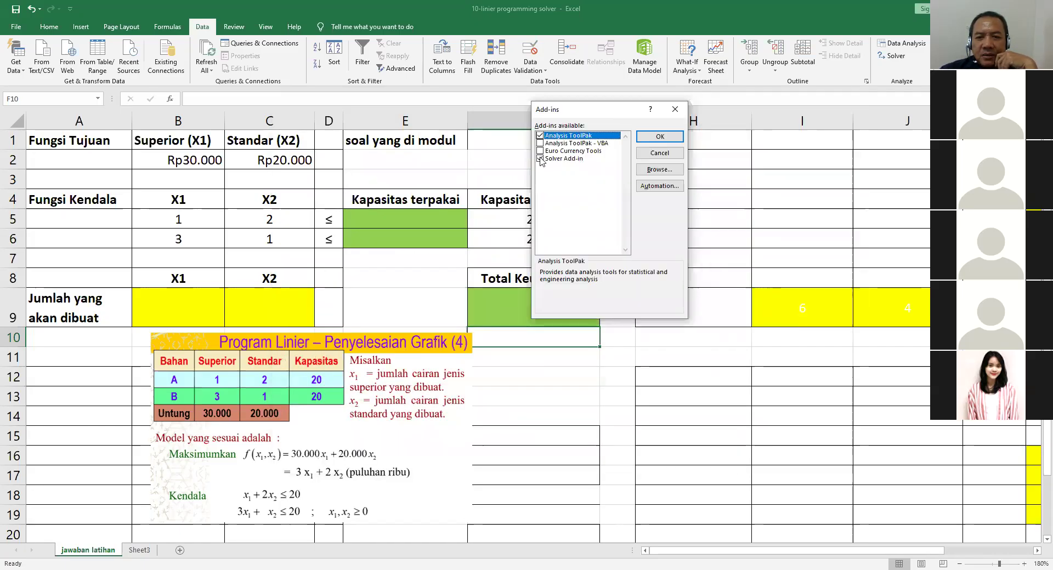
click(540, 159)
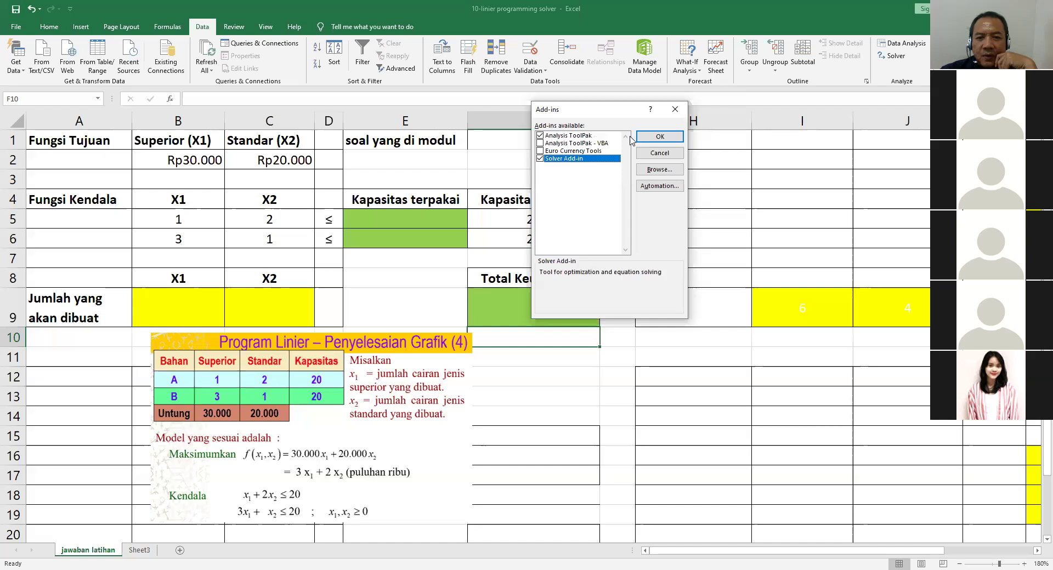
click(669, 138)
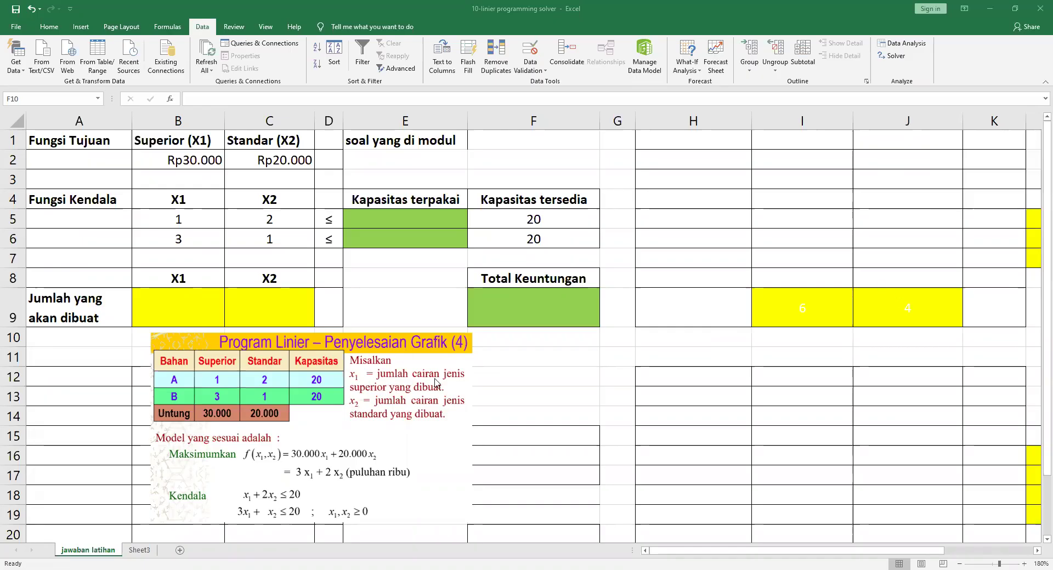
Shift the problem picture slightly toward column F, keeping its upper edge in row 10.
click(512, 344)
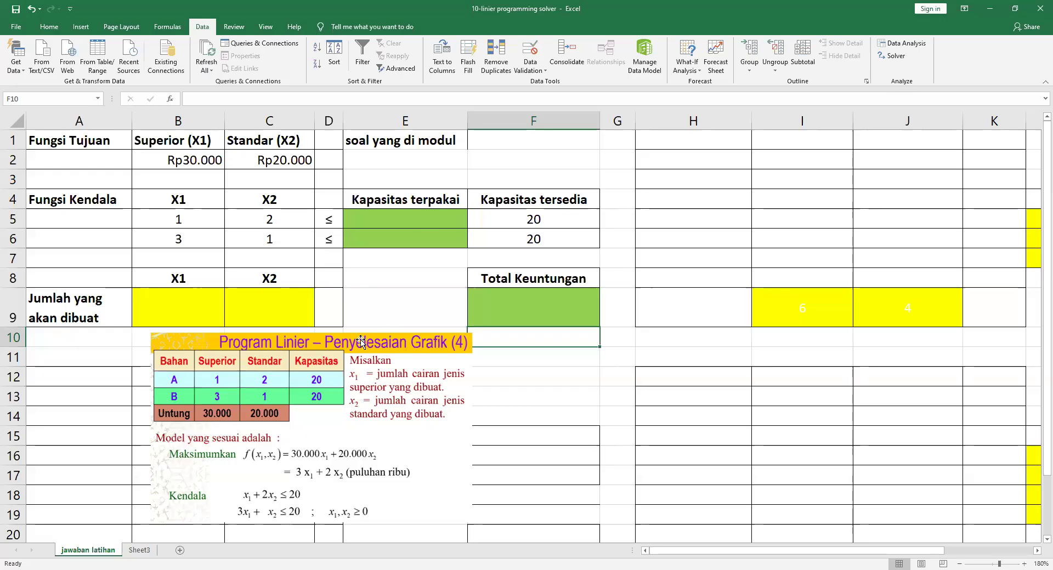
drag(345, 347, 357, 353)
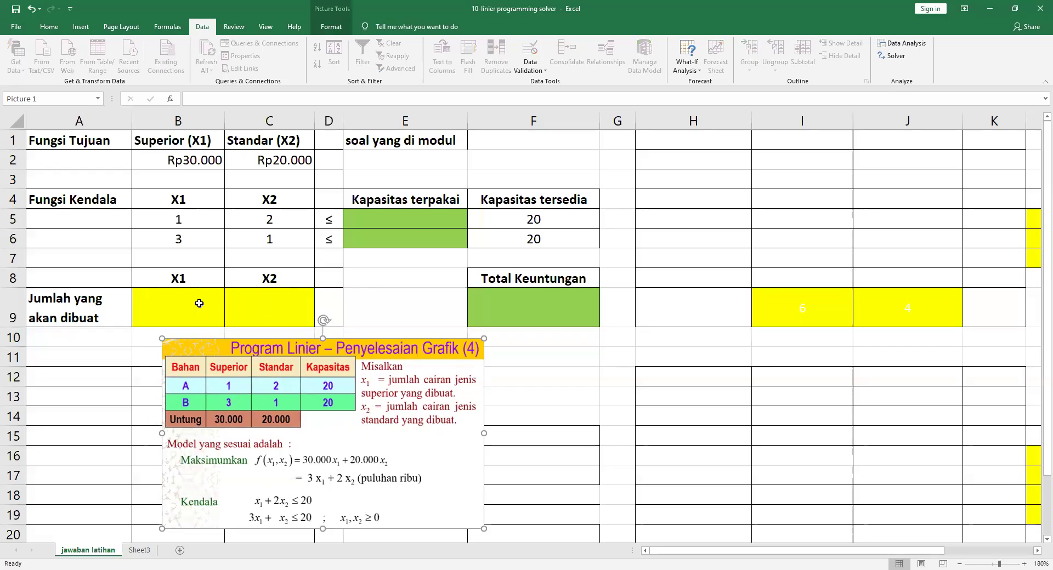
drag(244, 351, 245, 344)
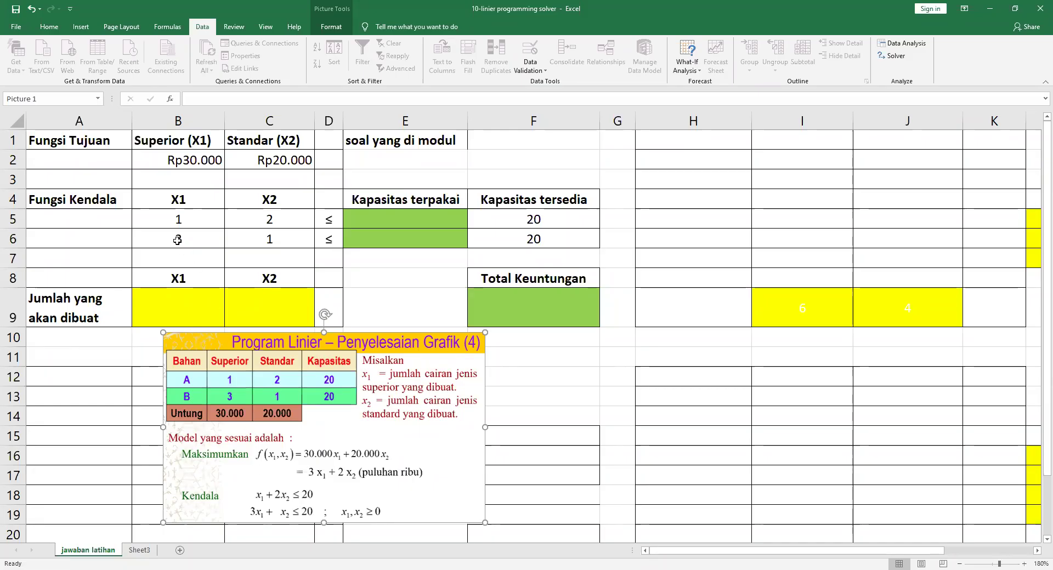
click(83, 138)
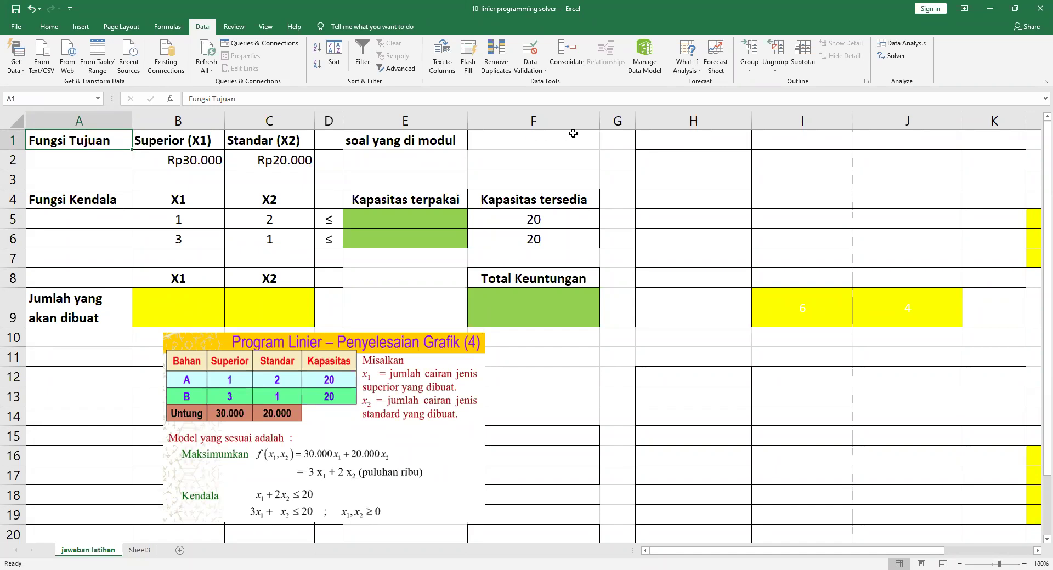
click(247, 345)
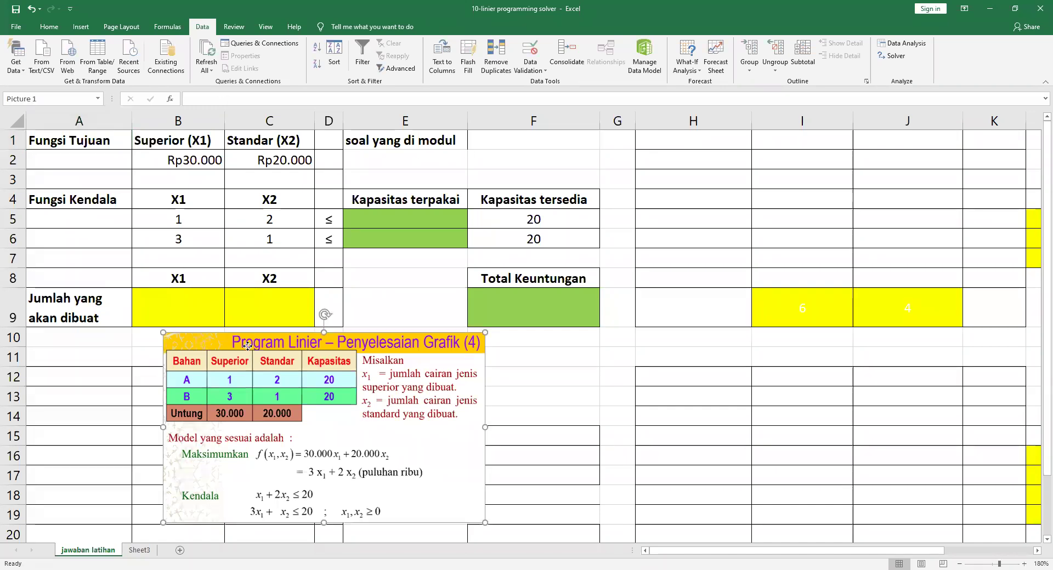
drag(247, 344, 247, 348)
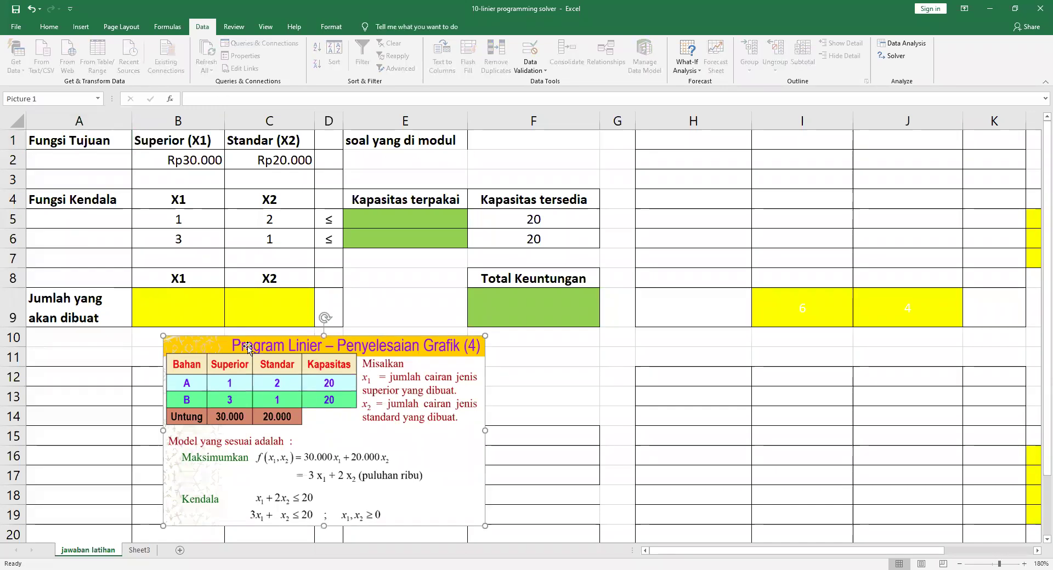
Examine the objective function labels and profit coefficients in A1:C2 and the constraint variable headers in B4:C4.
click(41, 141)
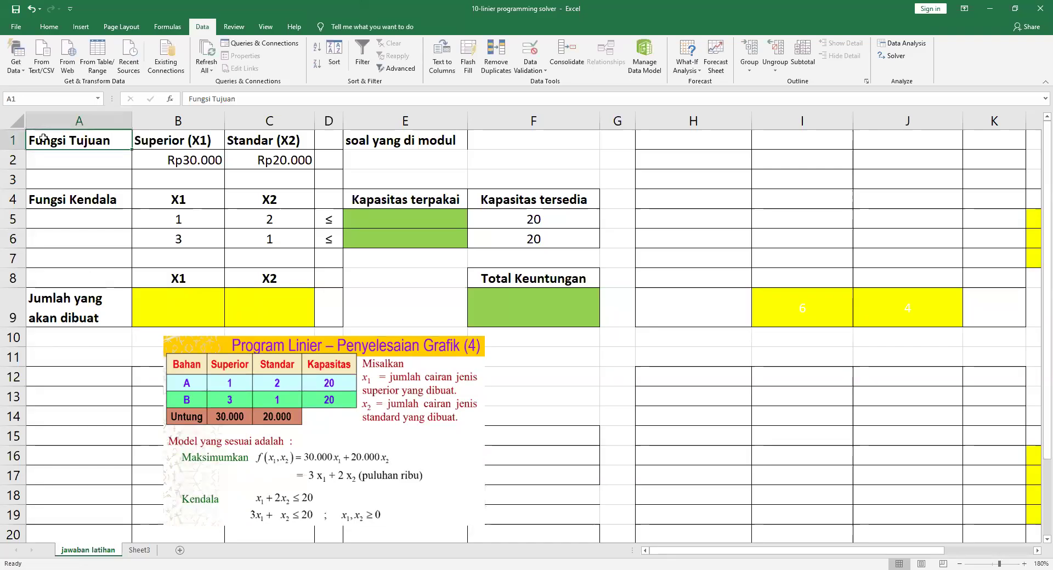
click(186, 141)
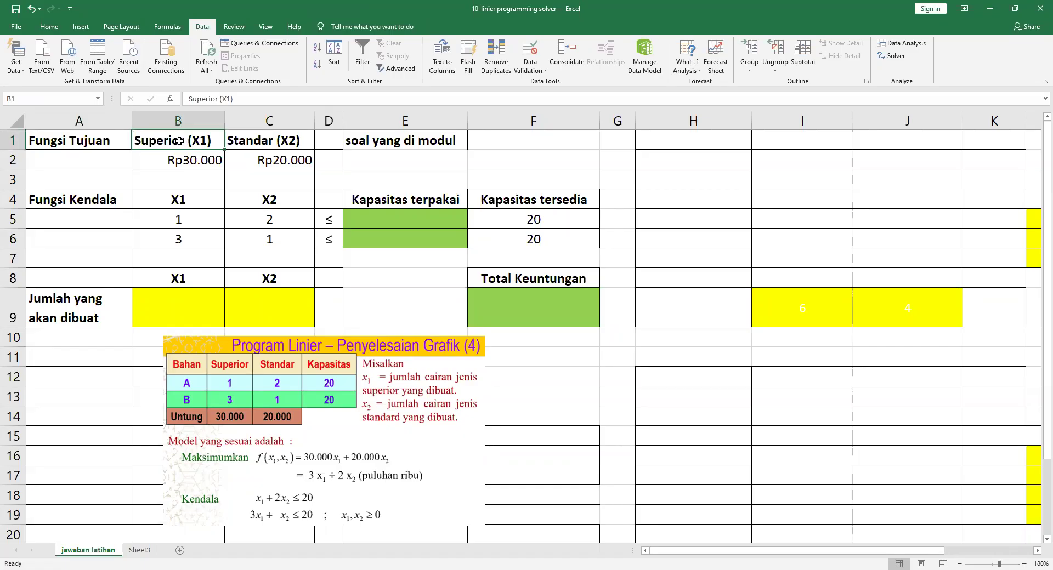
click(277, 146)
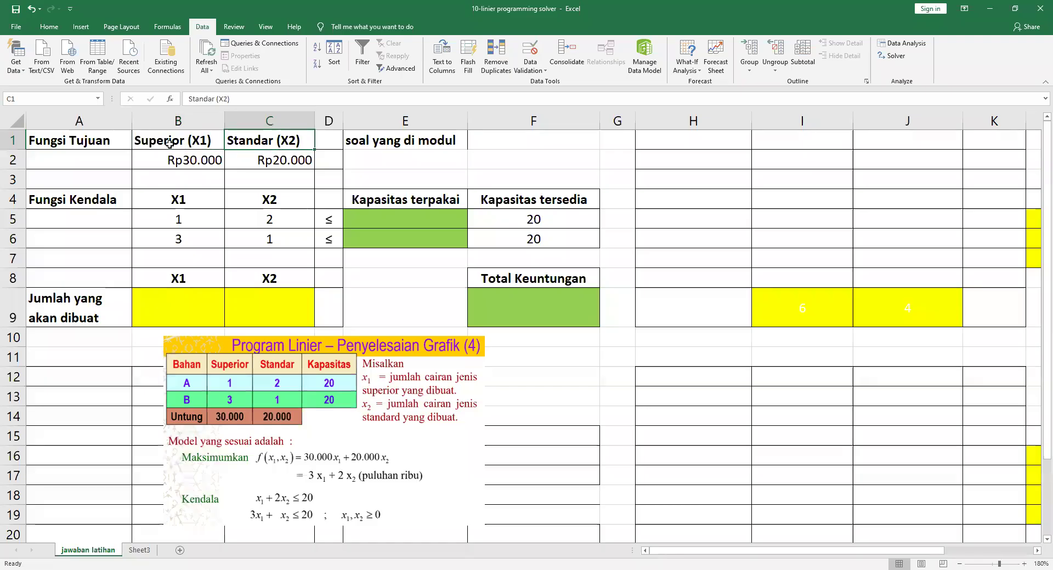
click(168, 144)
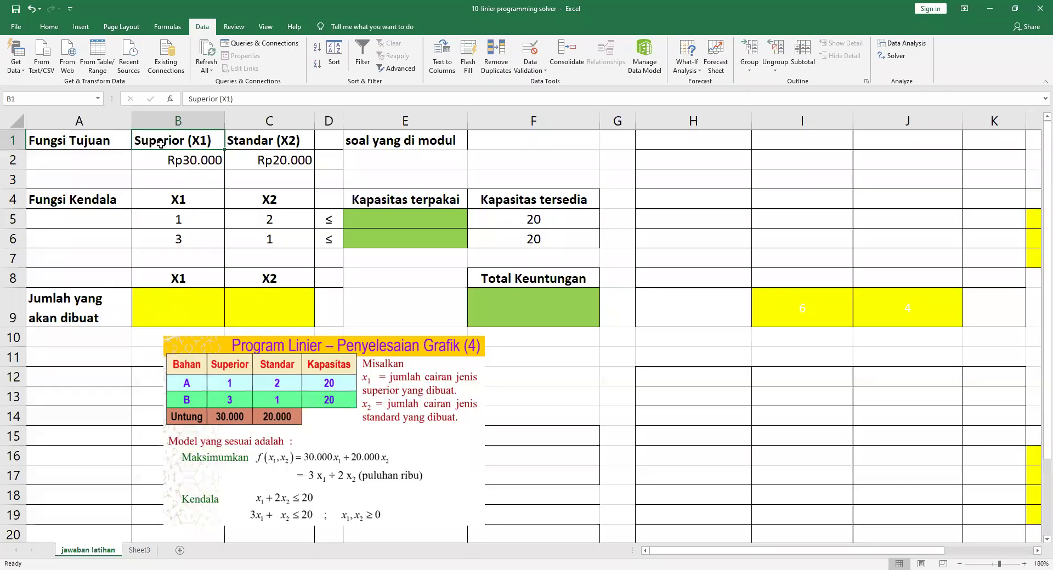
click(265, 142)
click(190, 140)
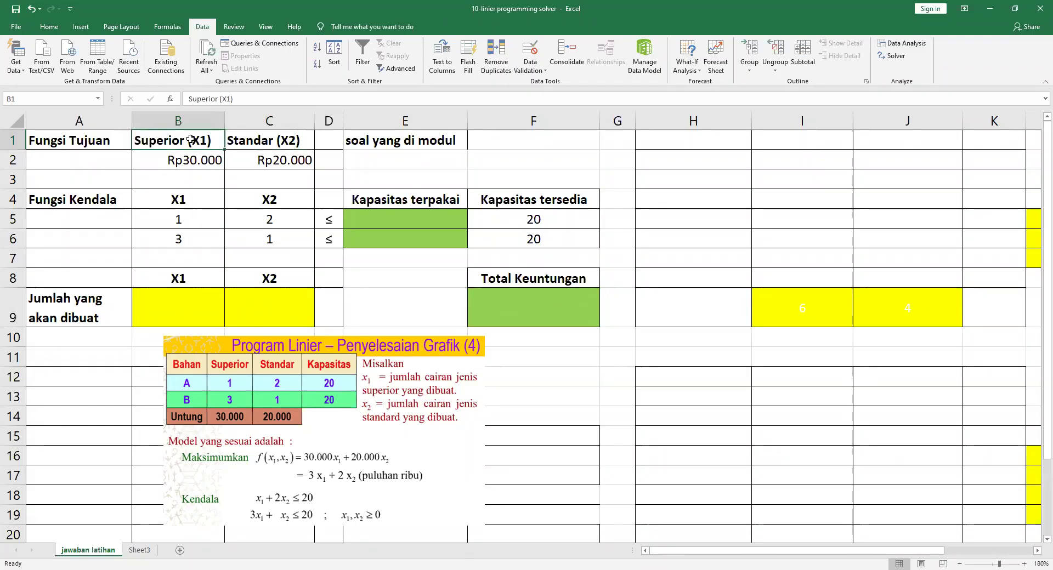
click(266, 141)
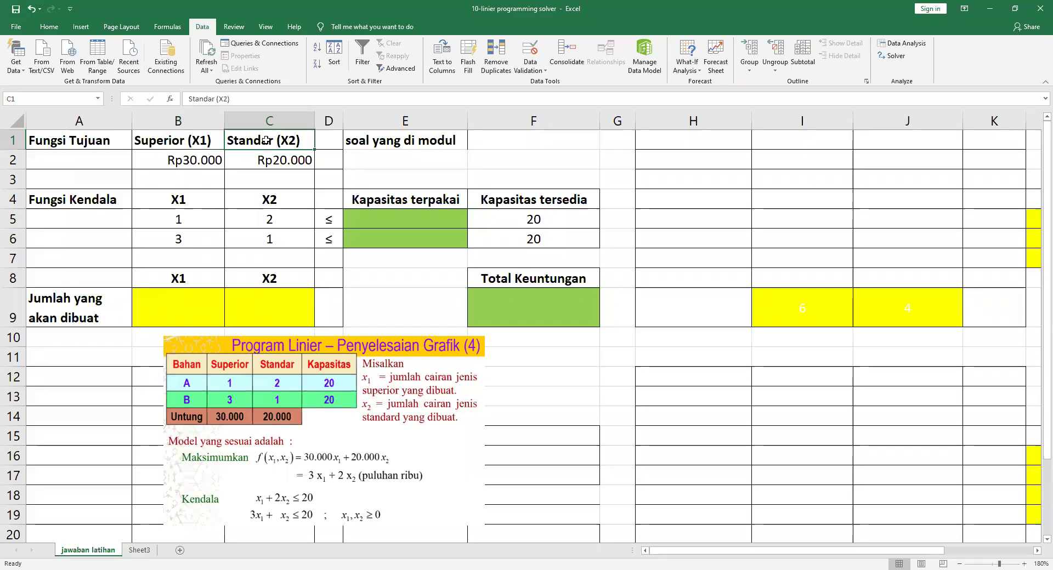
click(173, 156)
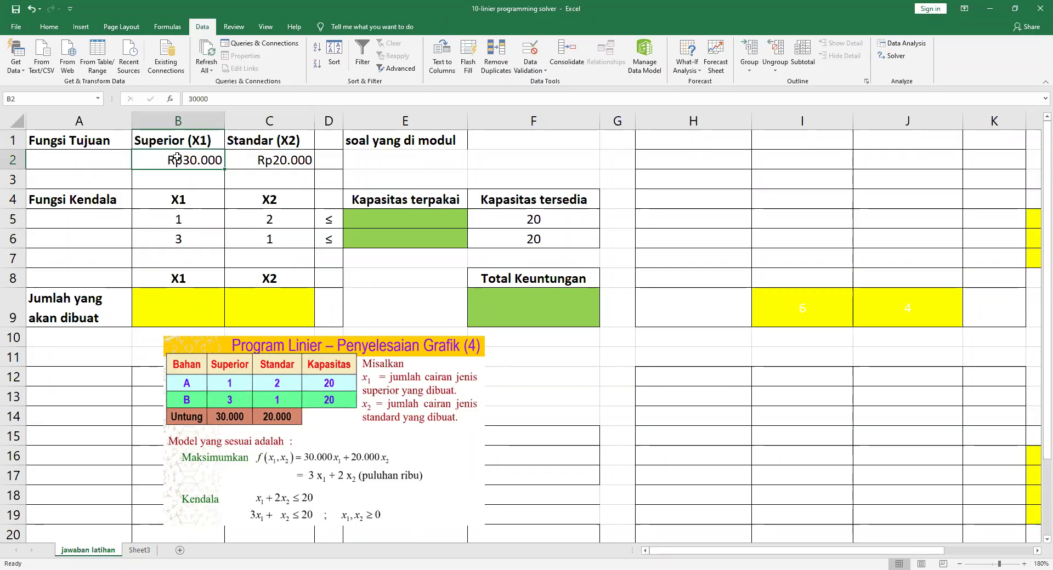
click(273, 160)
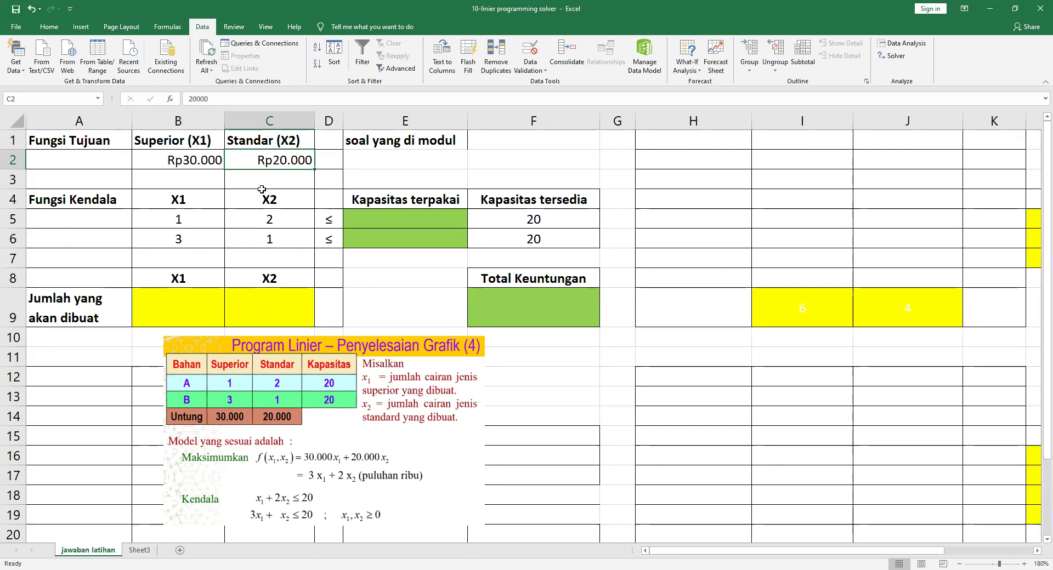
click(179, 200)
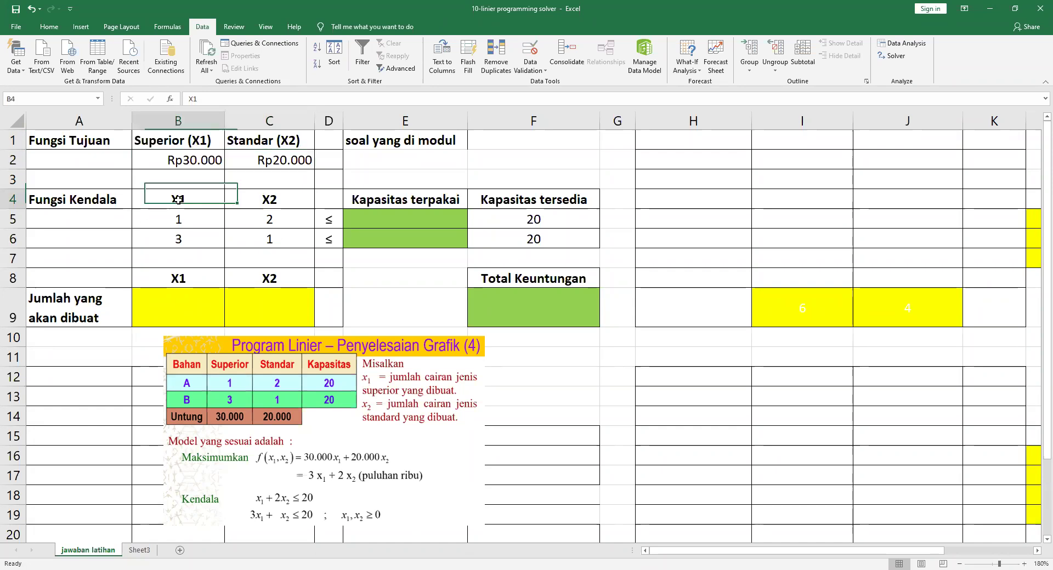
click(275, 199)
click(184, 200)
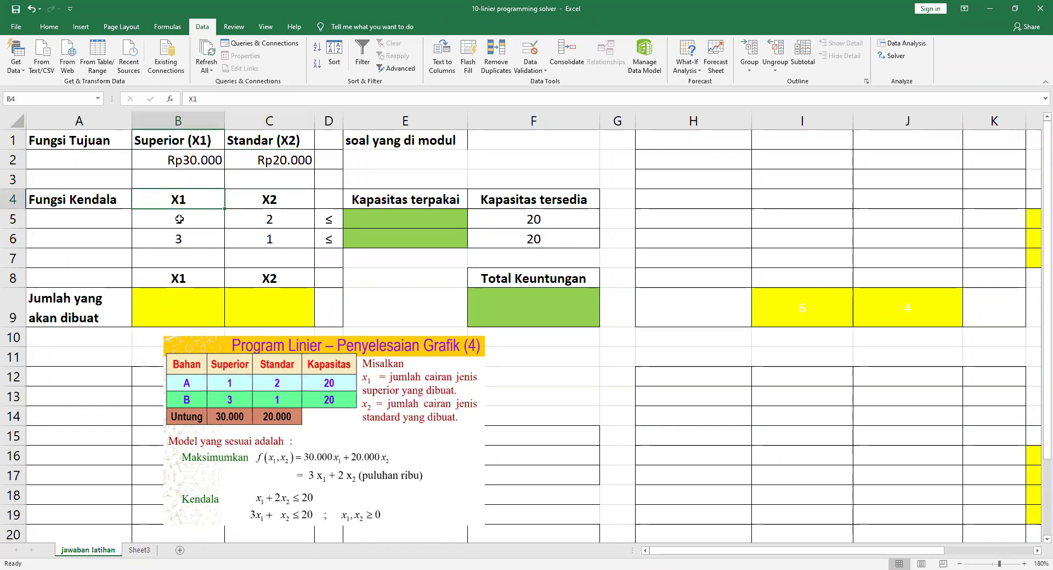
Compare the first constraint's coefficients in B5:C5 with the problem picture and examine the Kapasitas terpakai cells E5:E6.
click(180, 219)
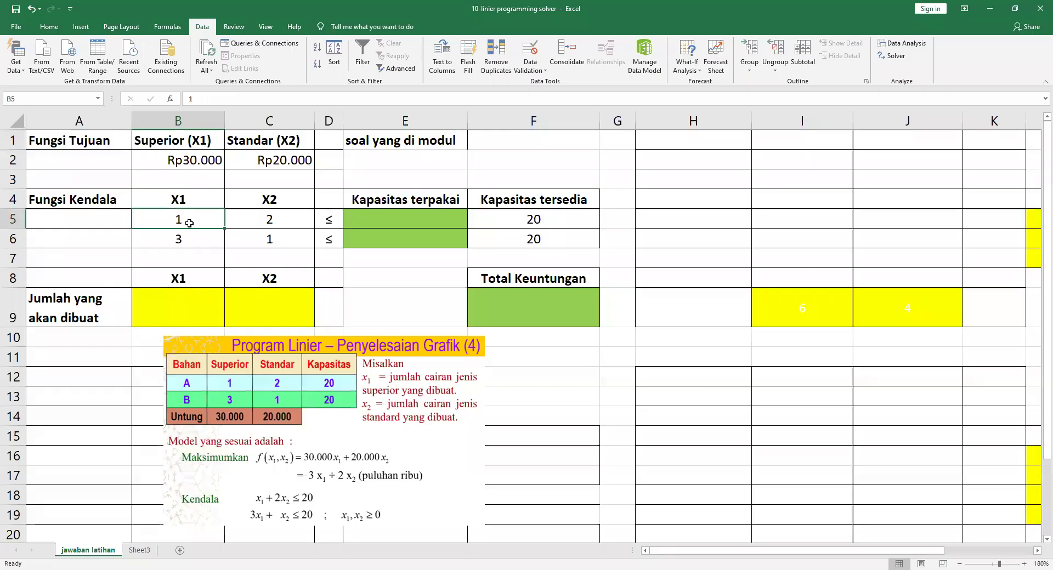
click(278, 500)
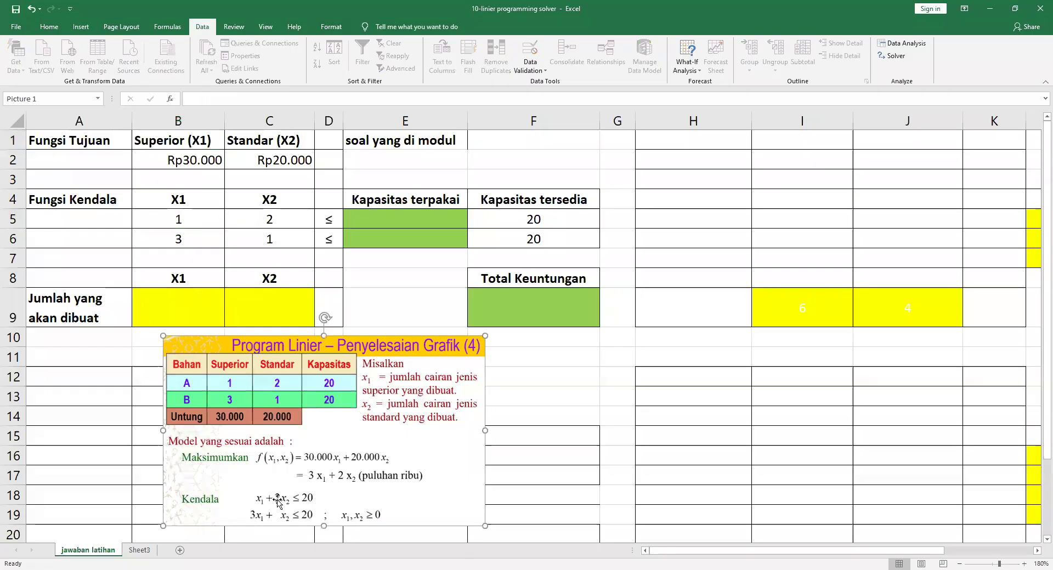
click(275, 223)
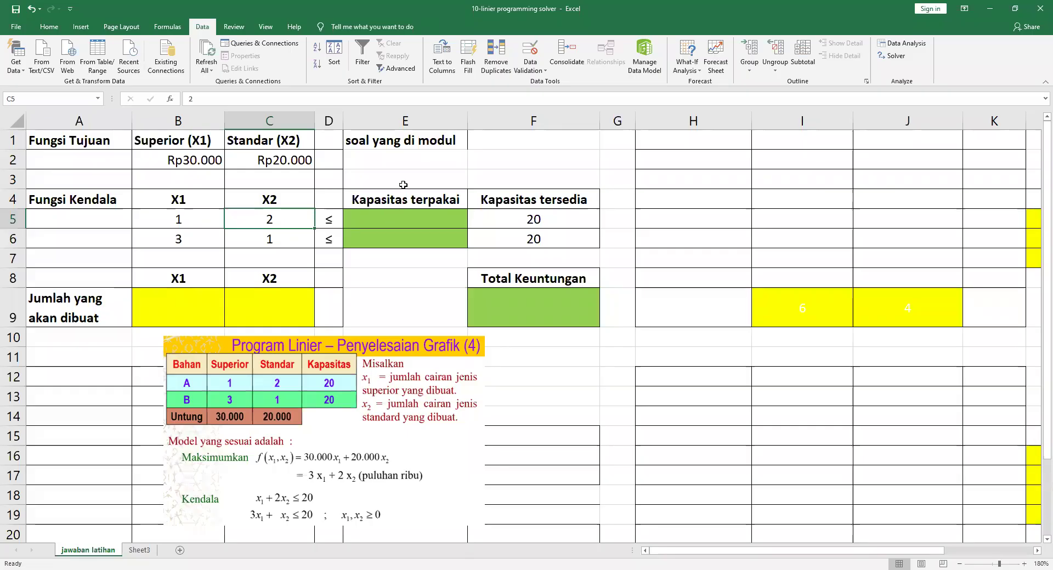
key(alt+Tab)
key(alt+Tab)
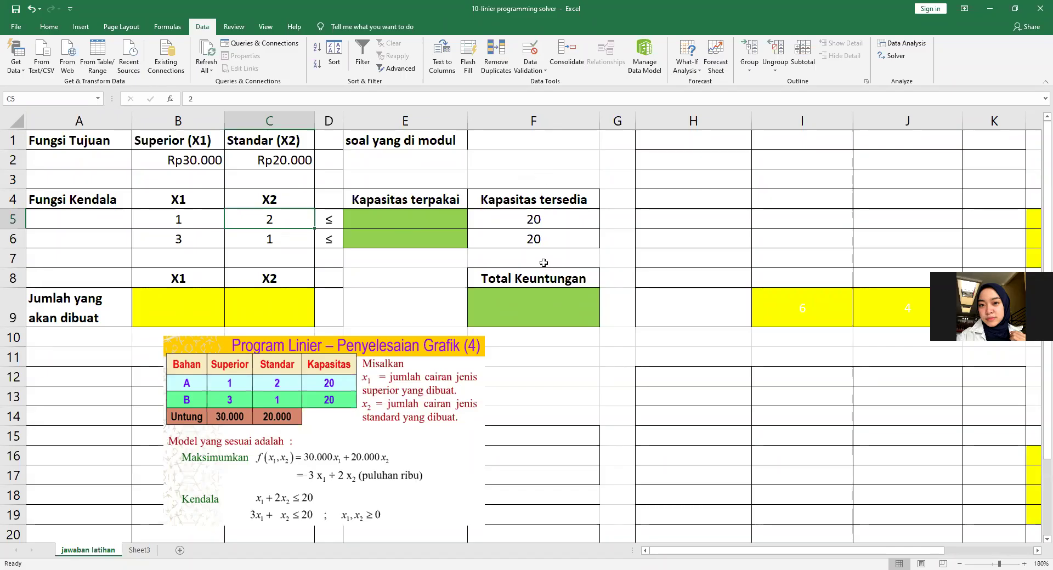
click(387, 221)
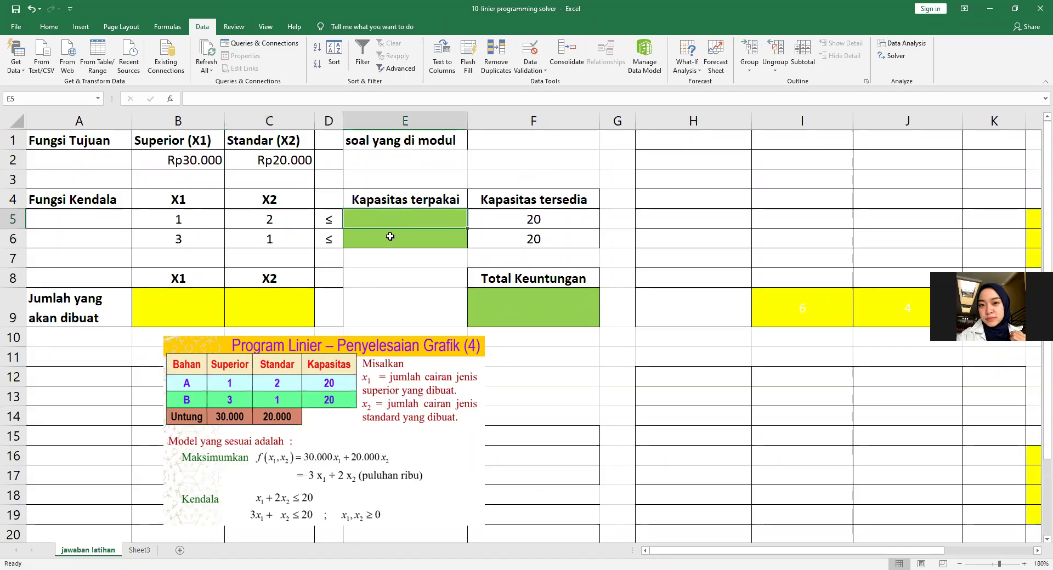
click(390, 236)
click(392, 221)
click(400, 242)
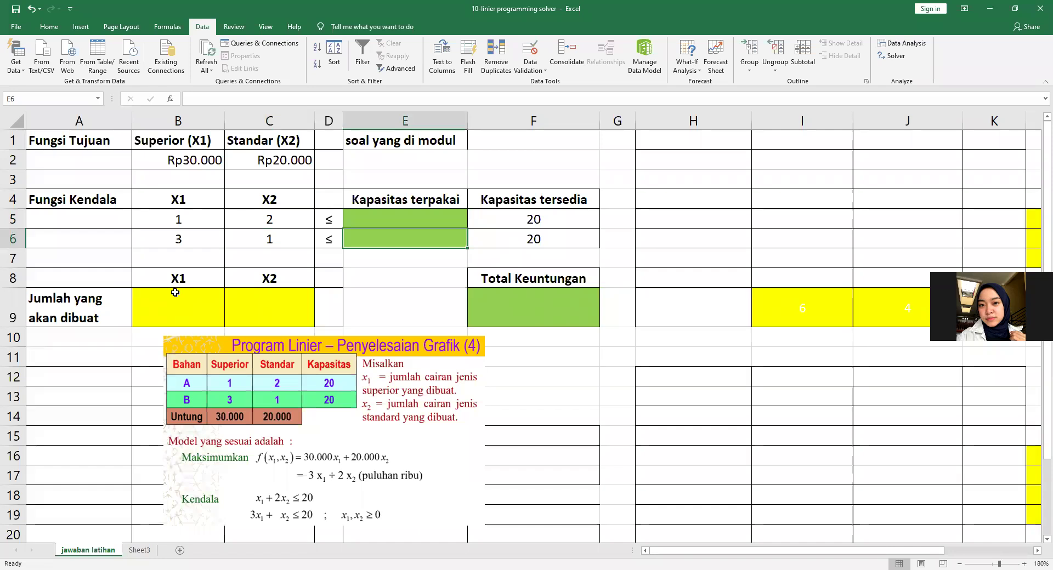
Examine the production quantity cells B9:C9 in relation to the available capacities in F5:F6 and the Total Keuntungan cell F9.
click(179, 305)
click(276, 306)
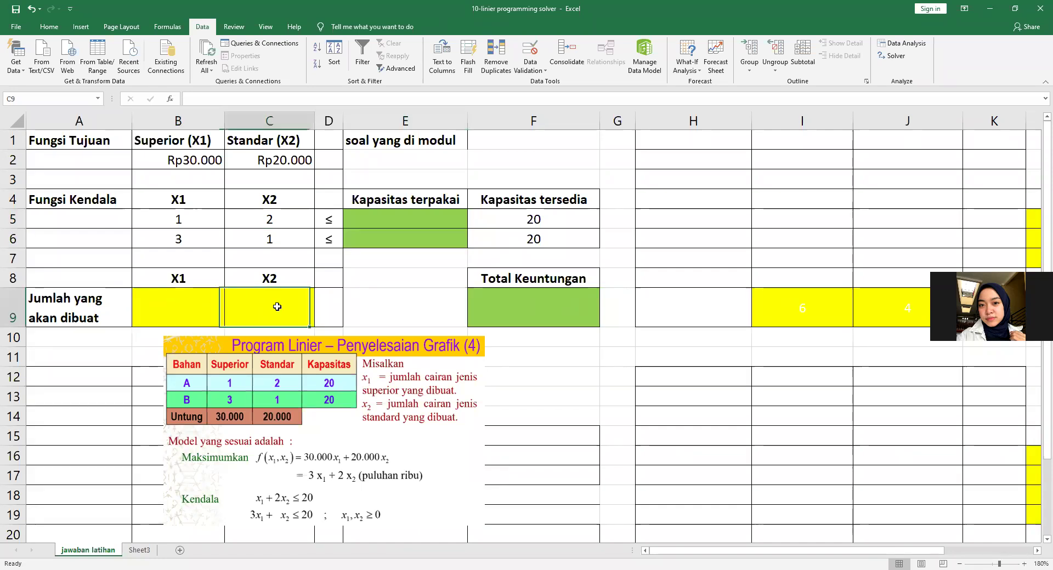
click(178, 311)
click(249, 304)
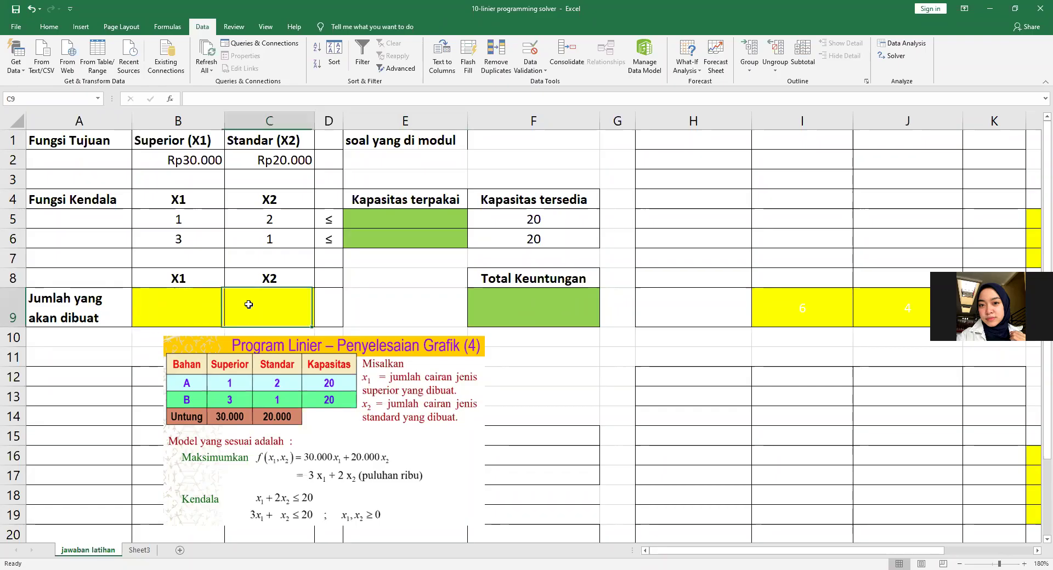
click(189, 301)
click(264, 300)
click(204, 306)
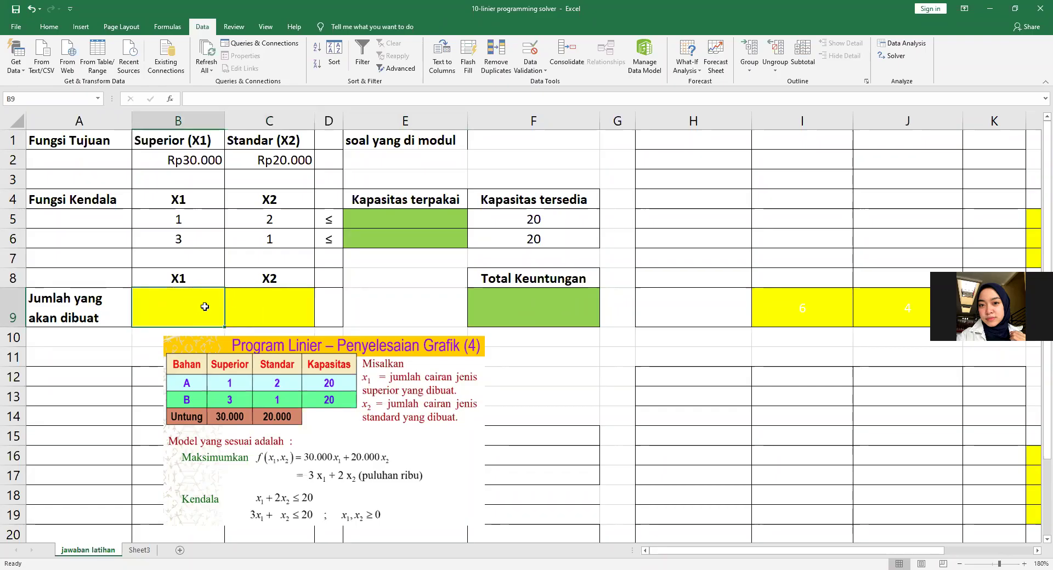
drag(533, 220, 528, 236)
click(526, 216)
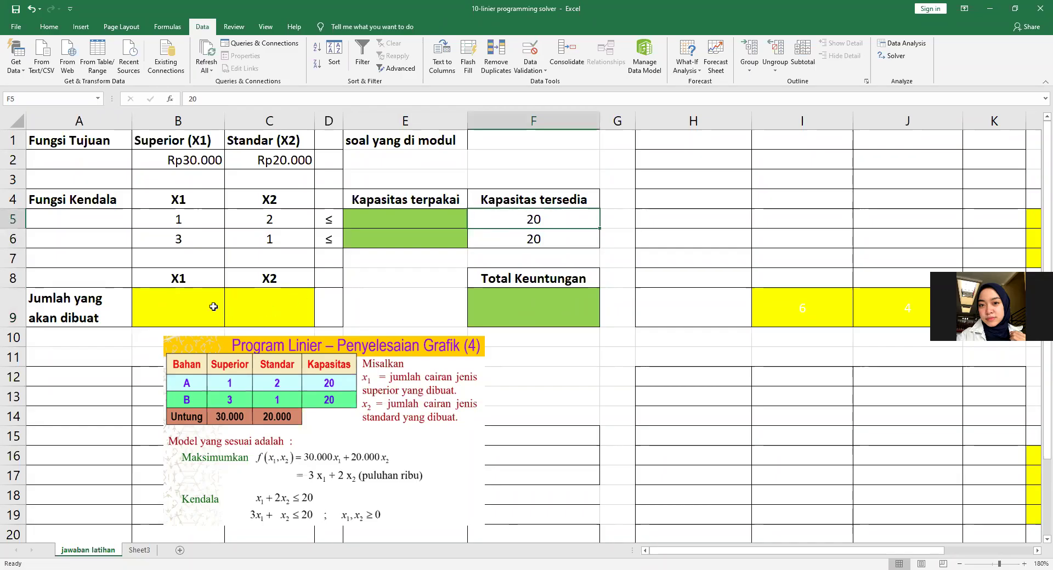
click(184, 302)
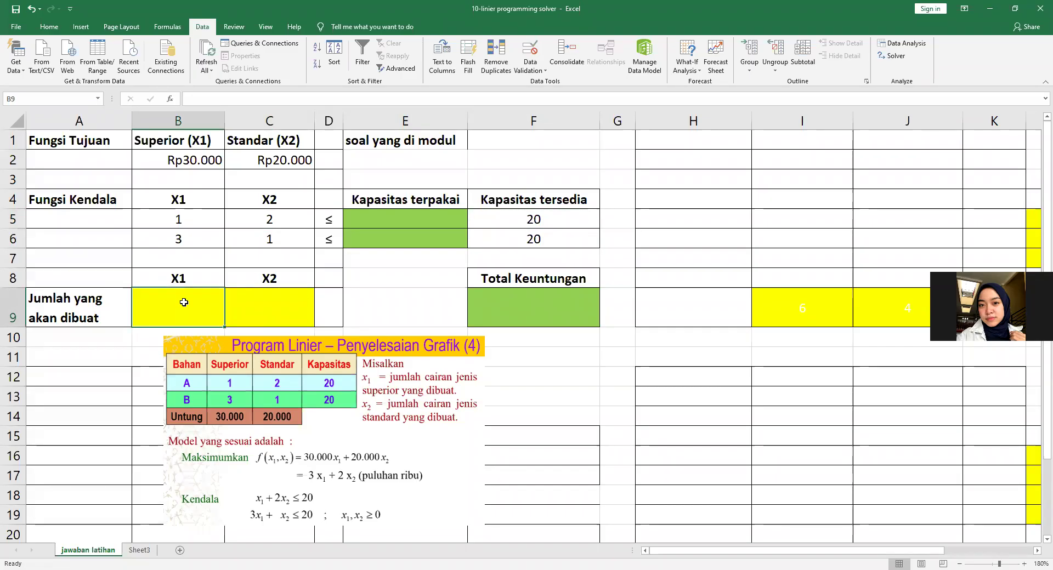
click(271, 303)
click(196, 303)
click(252, 305)
click(194, 306)
click(273, 305)
click(212, 306)
click(267, 310)
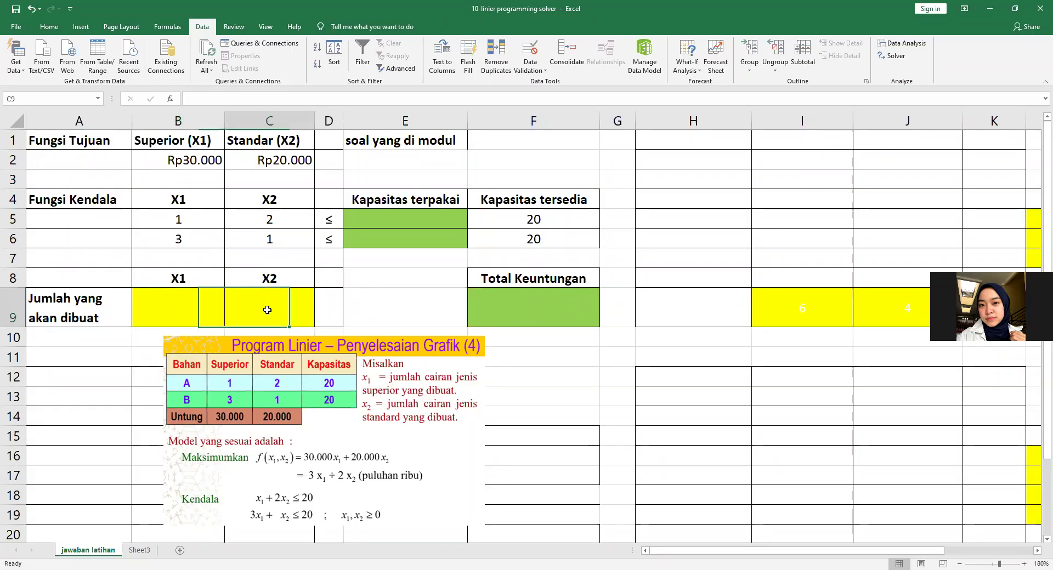
click(193, 307)
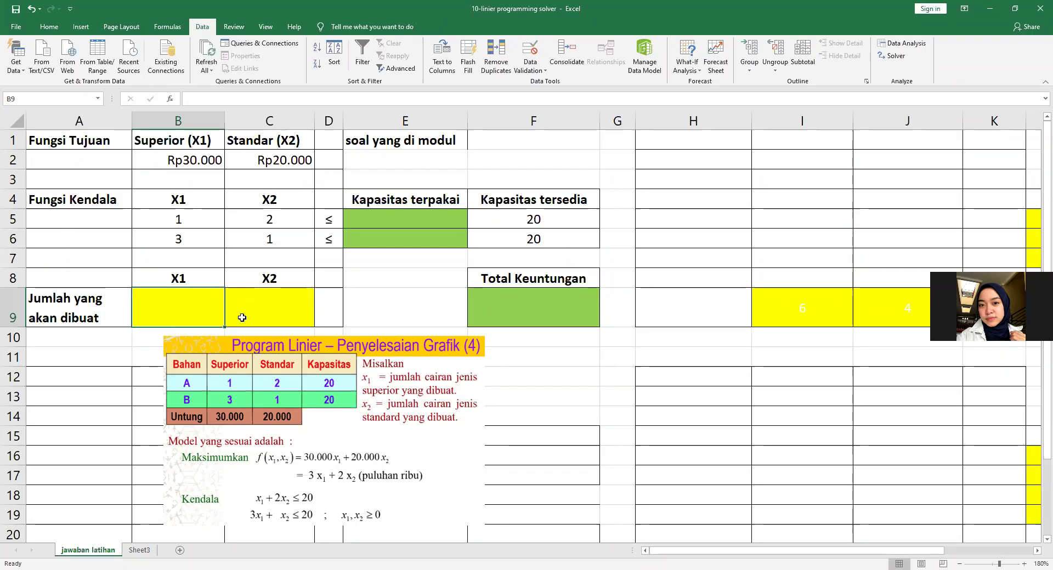
click(273, 312)
click(170, 312)
click(261, 313)
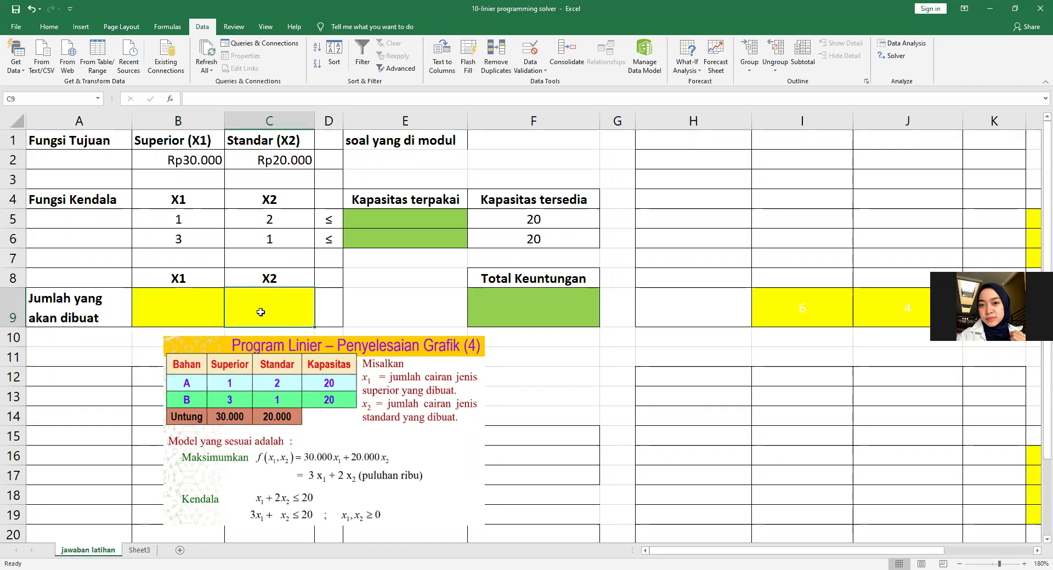
click(175, 313)
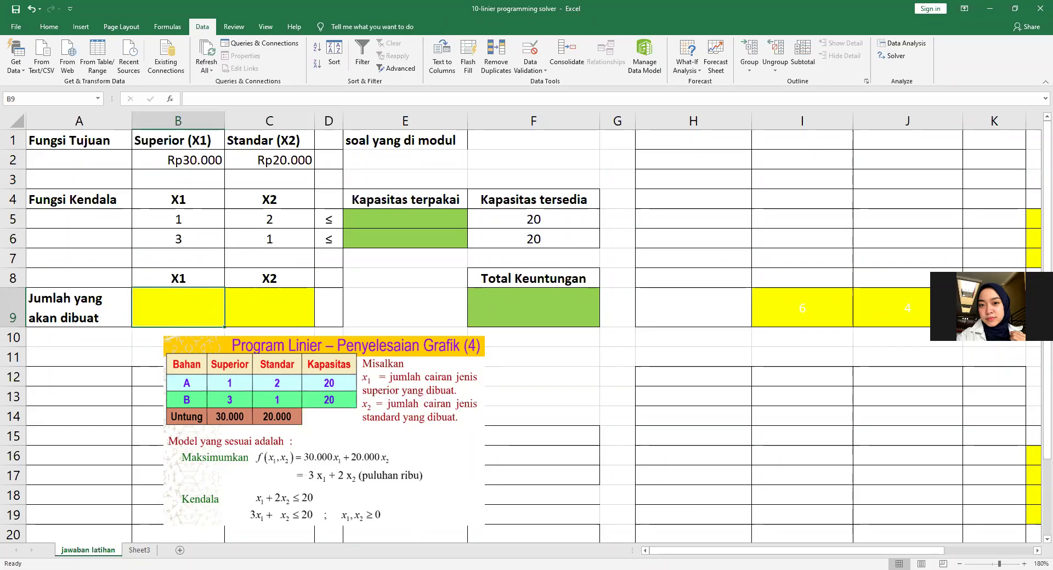
click(260, 321)
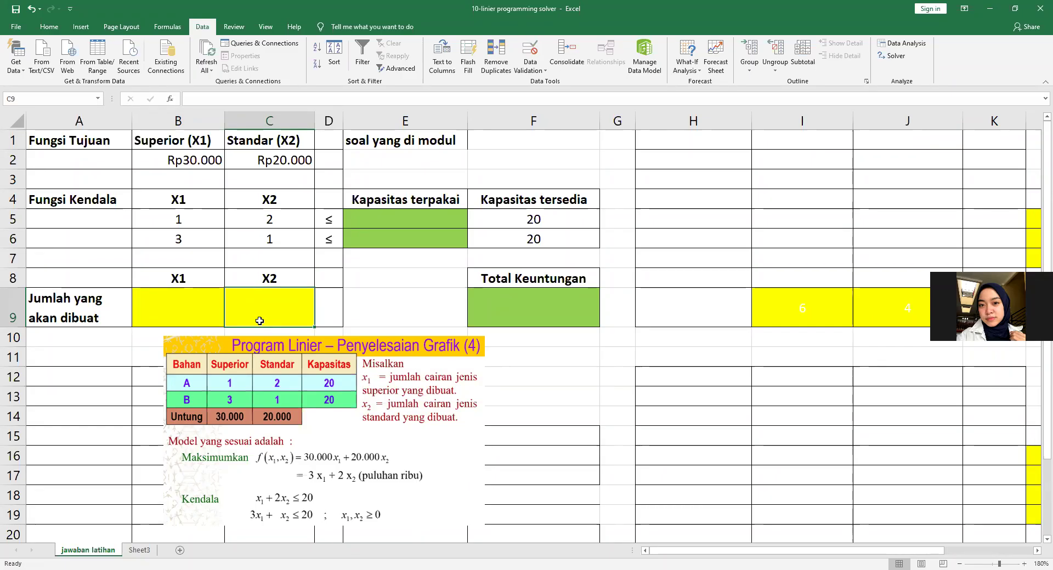
click(509, 305)
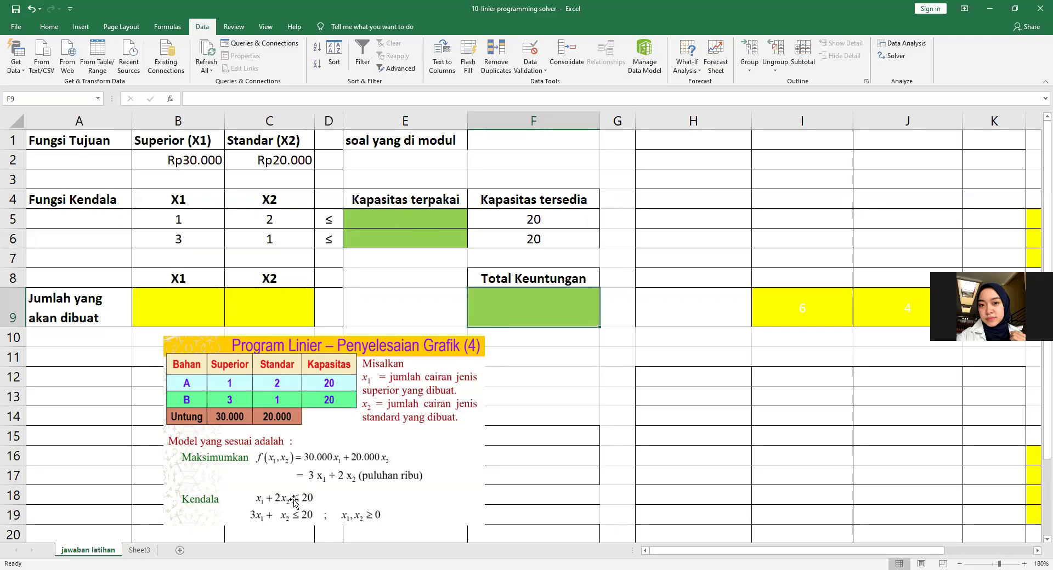
Nudge the problem picture slightly upward and toward column F so its upper edge sits directly beneath row 9.
drag(300, 466, 300, 461)
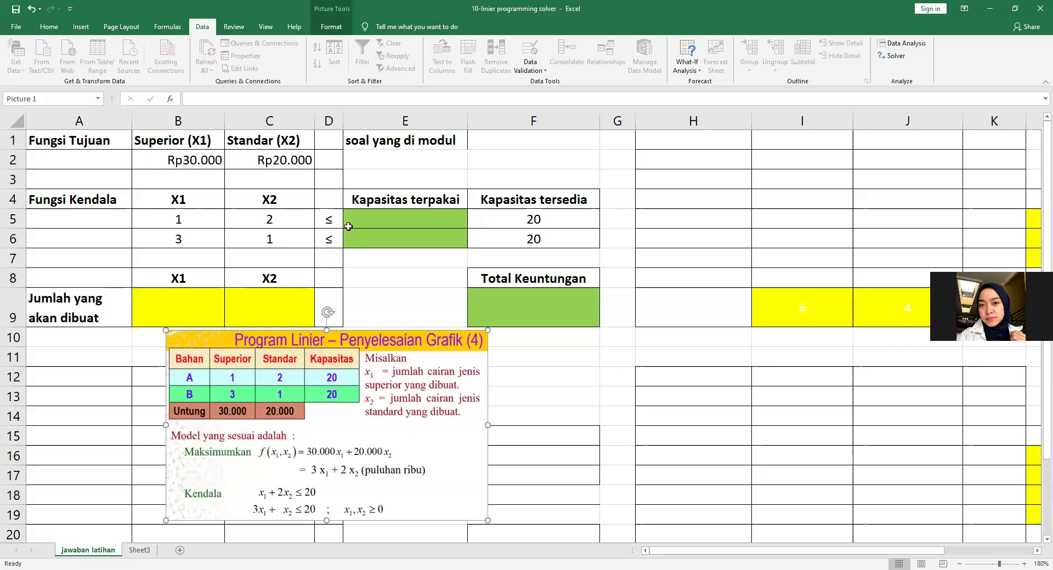
Review the model range A1:F9, focusing on the Kapasitas terpakai cells E4:E6 and the Total Keuntungan cells F8:F9.
drag(42, 138, 574, 310)
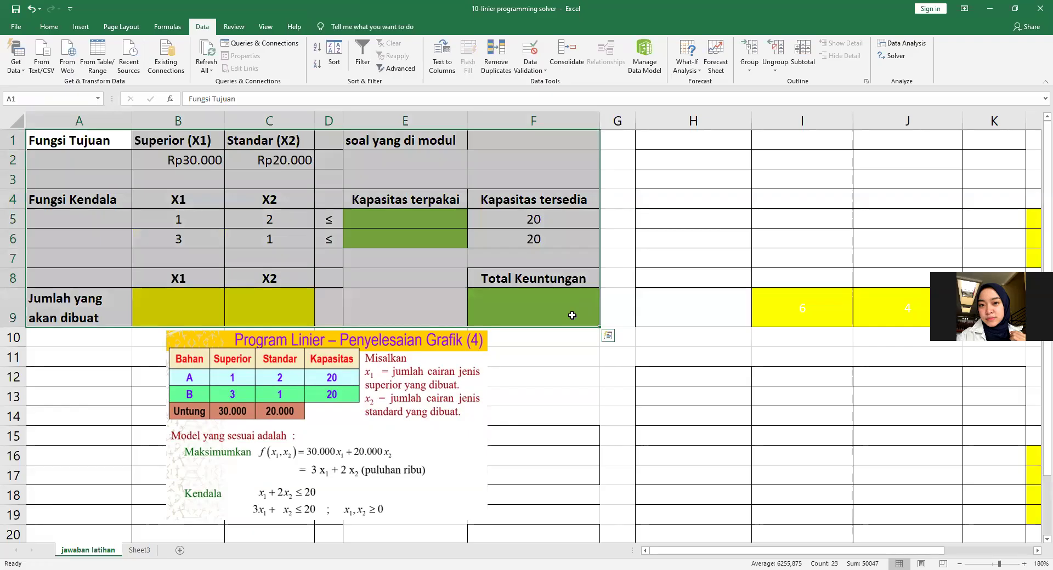
click(399, 215)
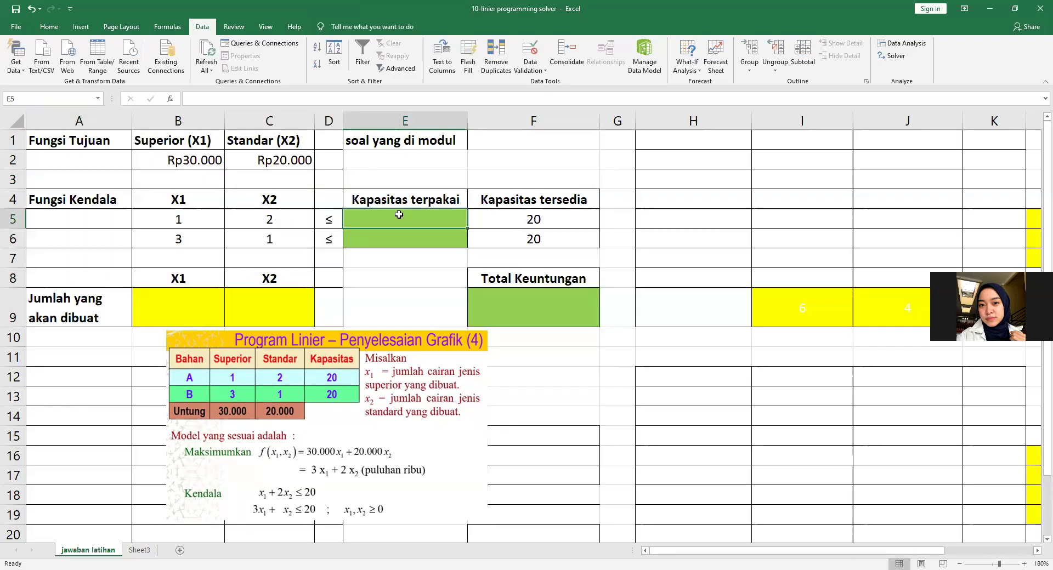
drag(399, 215, 400, 234)
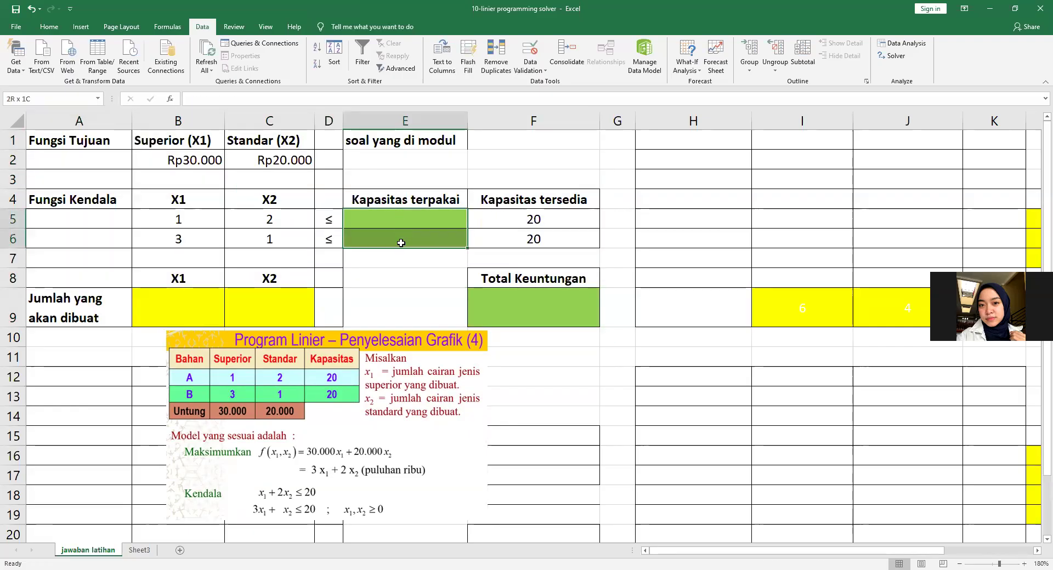
click(386, 200)
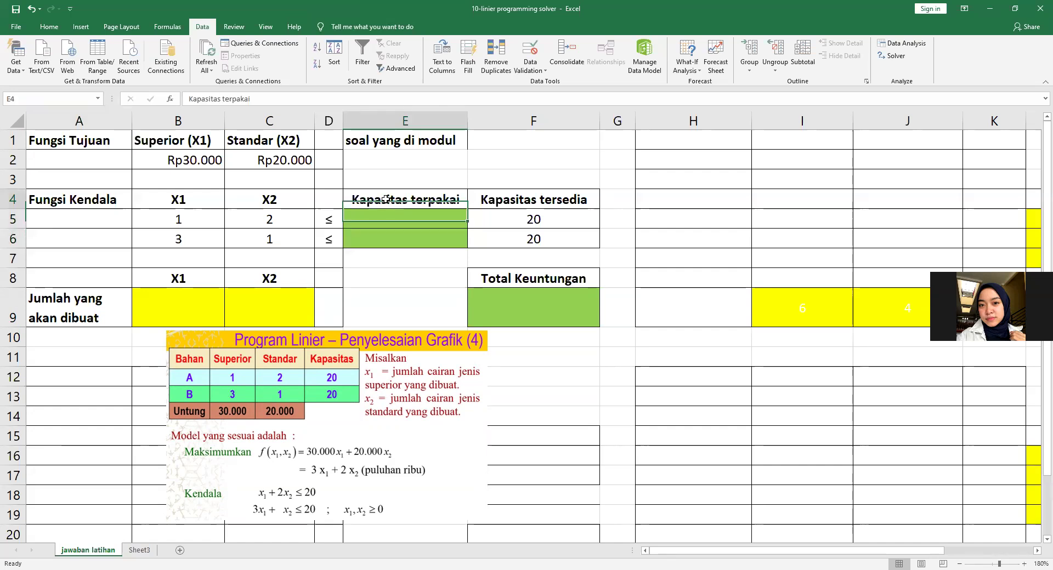
click(535, 279)
drag(375, 196, 381, 242)
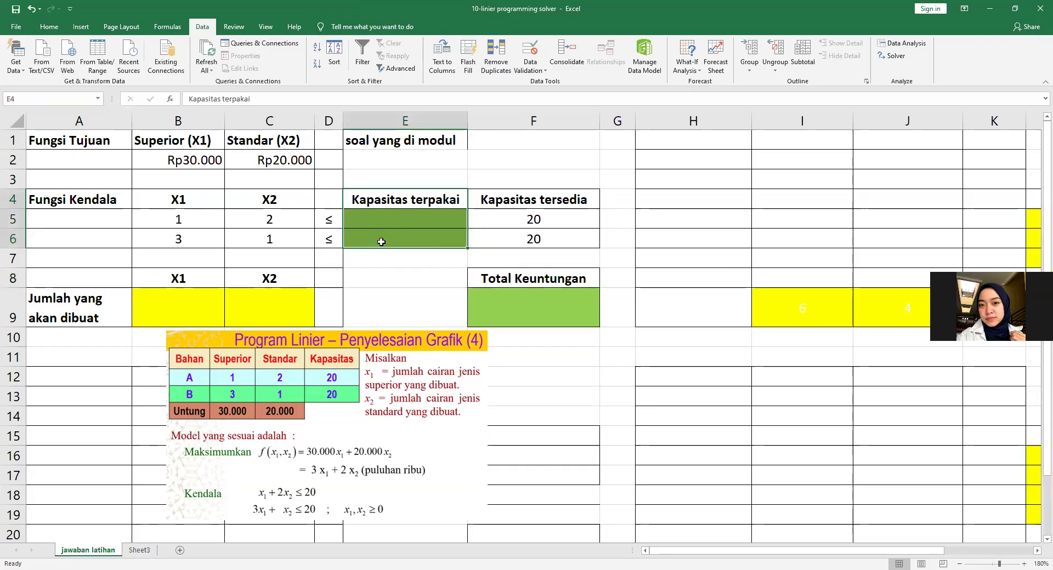
click(540, 280)
shift+click(523, 309)
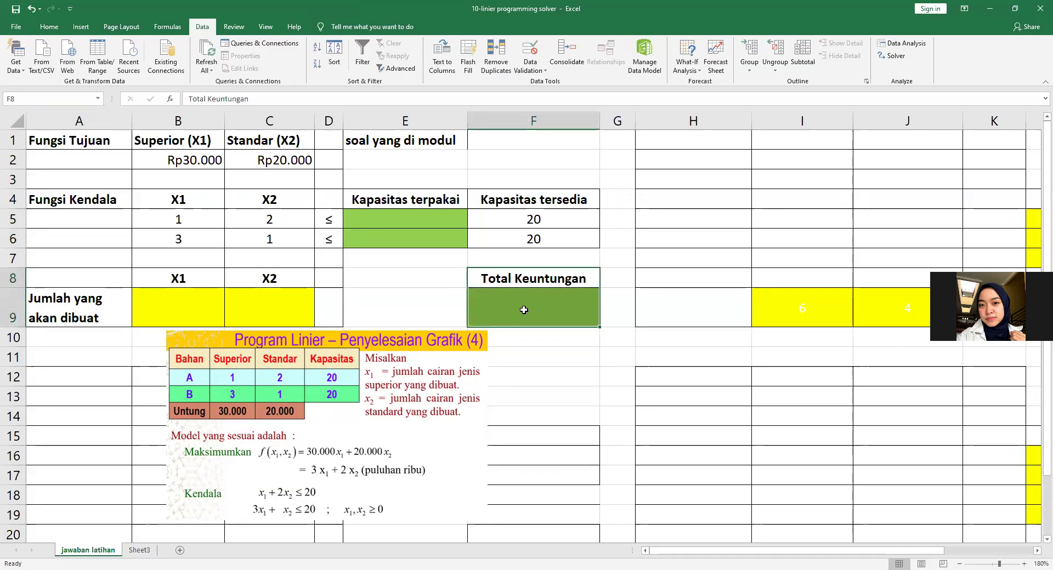
Enter =SUMPRODUCT(B5:C5;B9:C9) in E5 to calculate the used capacity of the first constraint.
click(428, 225)
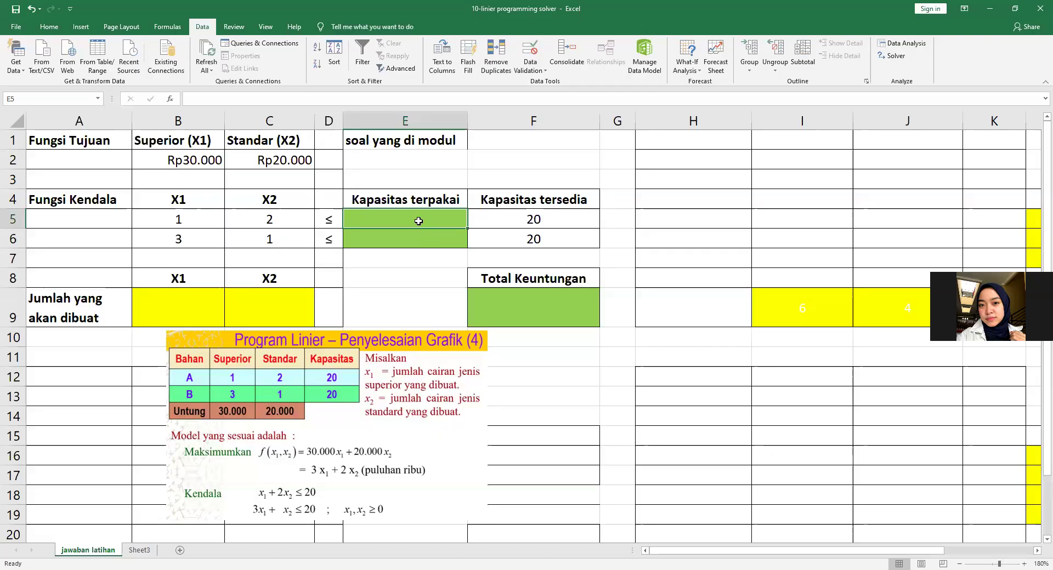
text(=)
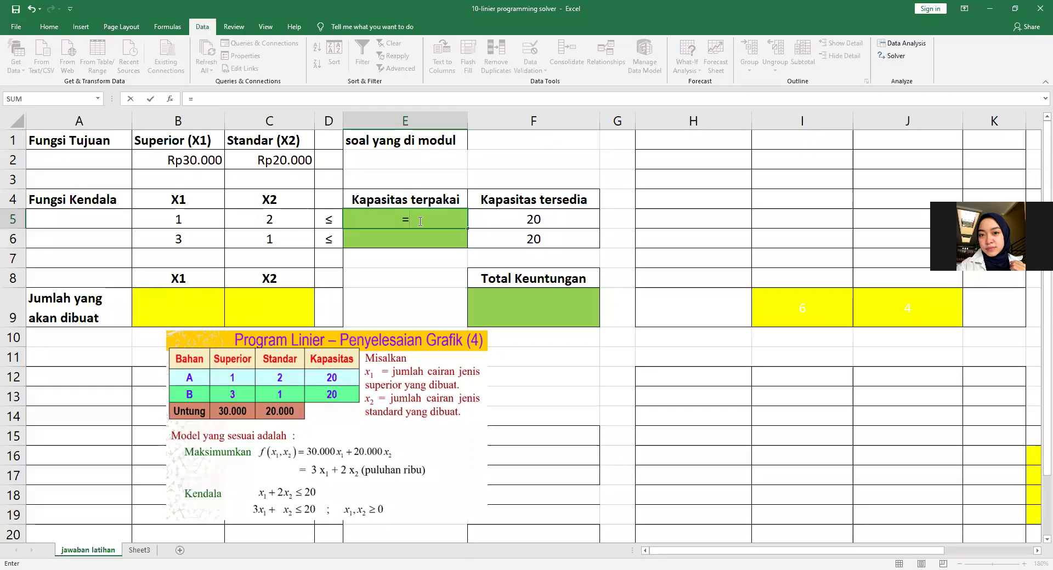
text(sum)
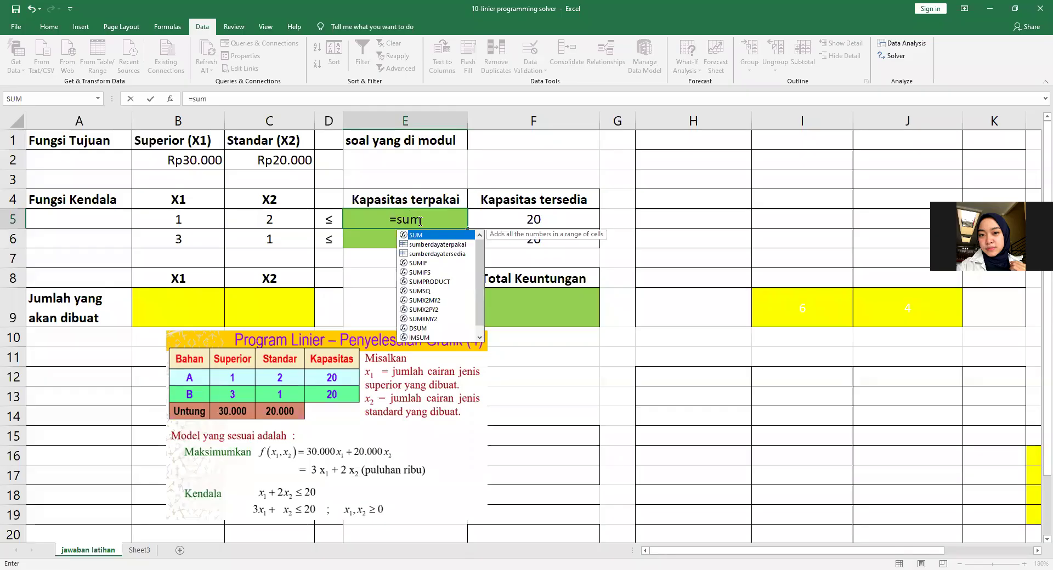
click(433, 282)
double_click(439, 282)
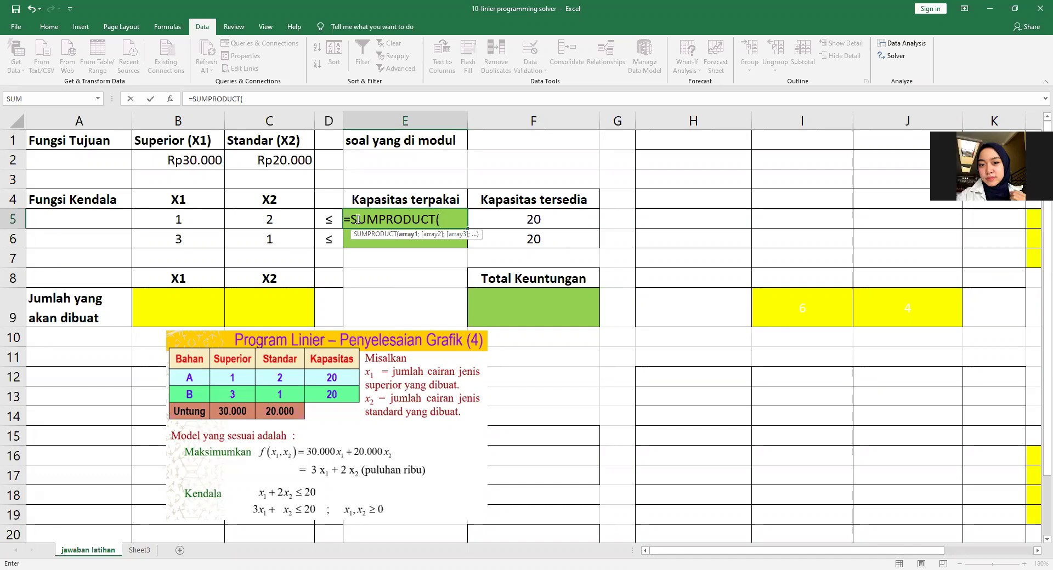
click(172, 218)
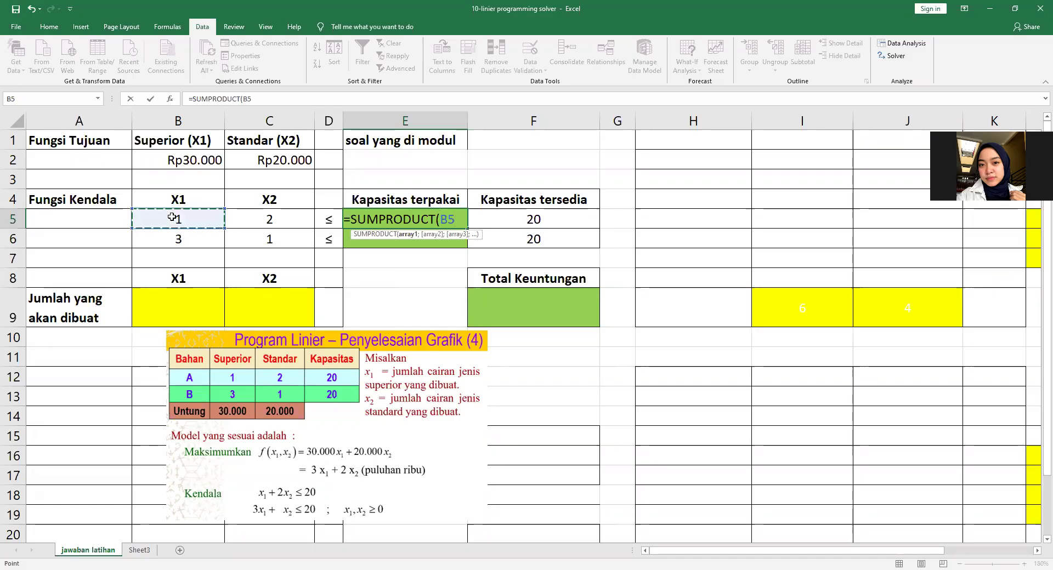
key(shift+Right)
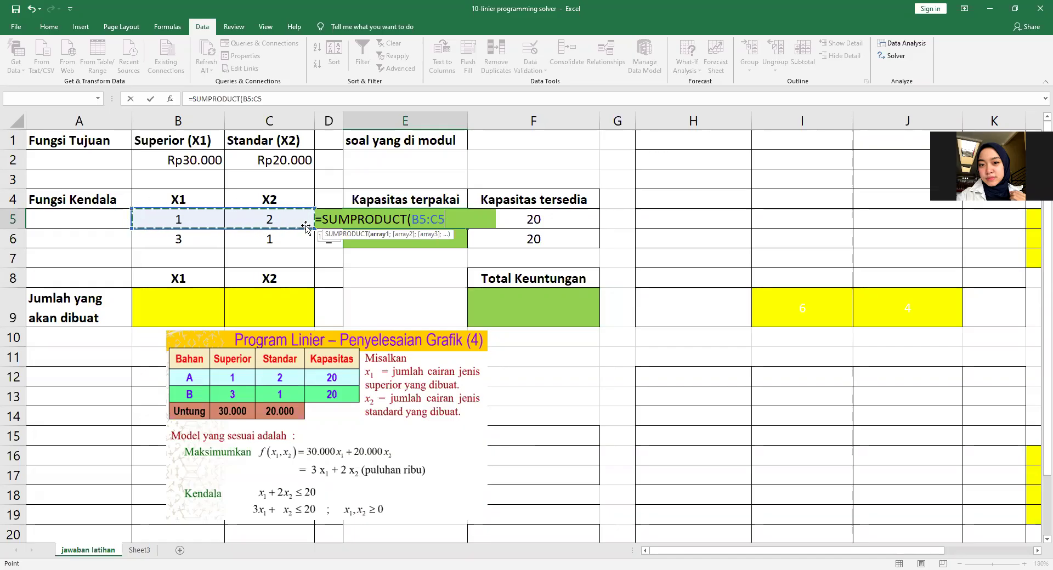
text(;)
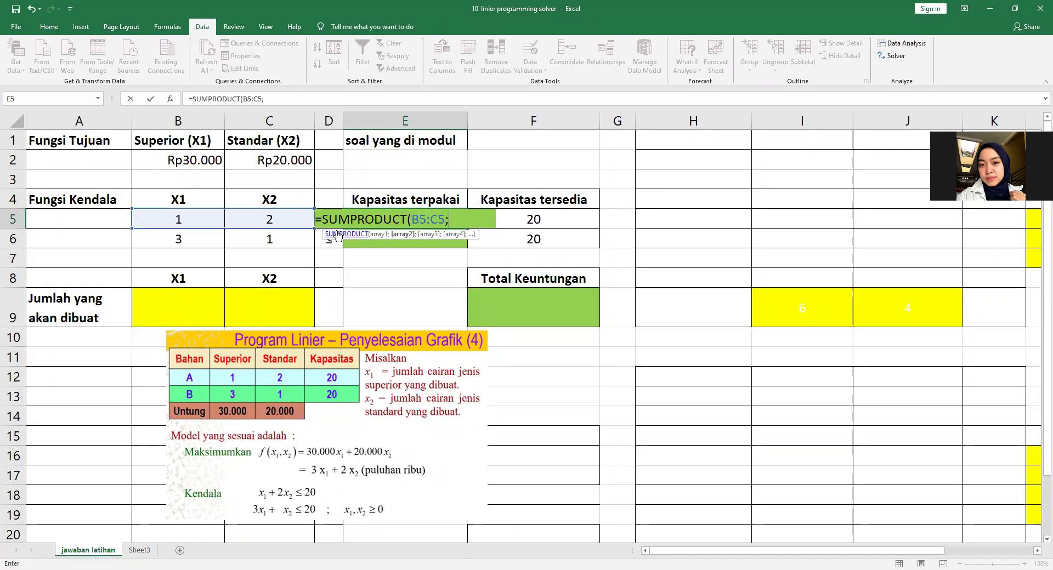
click(183, 313)
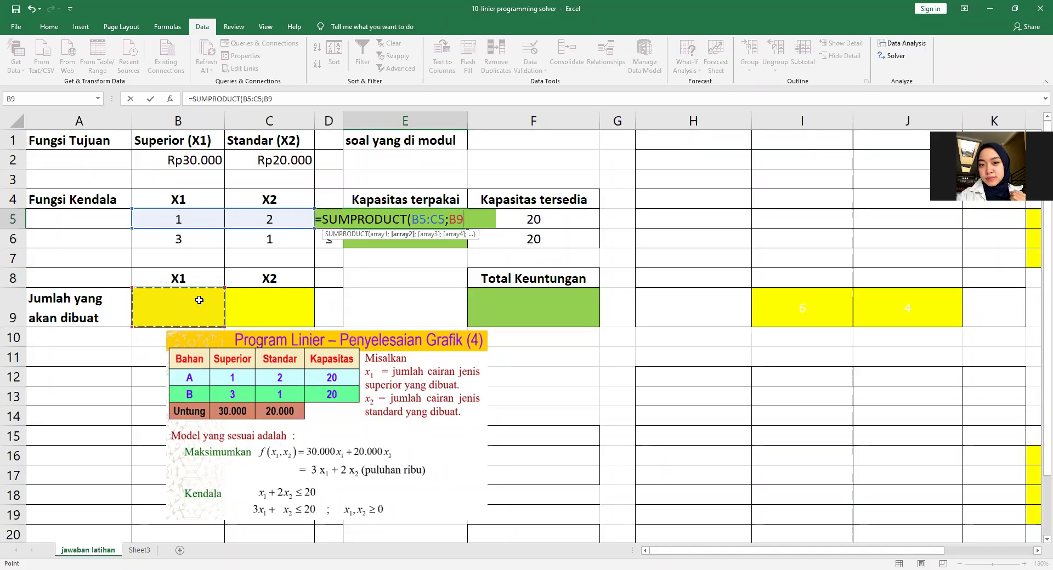
key(shift+Right)
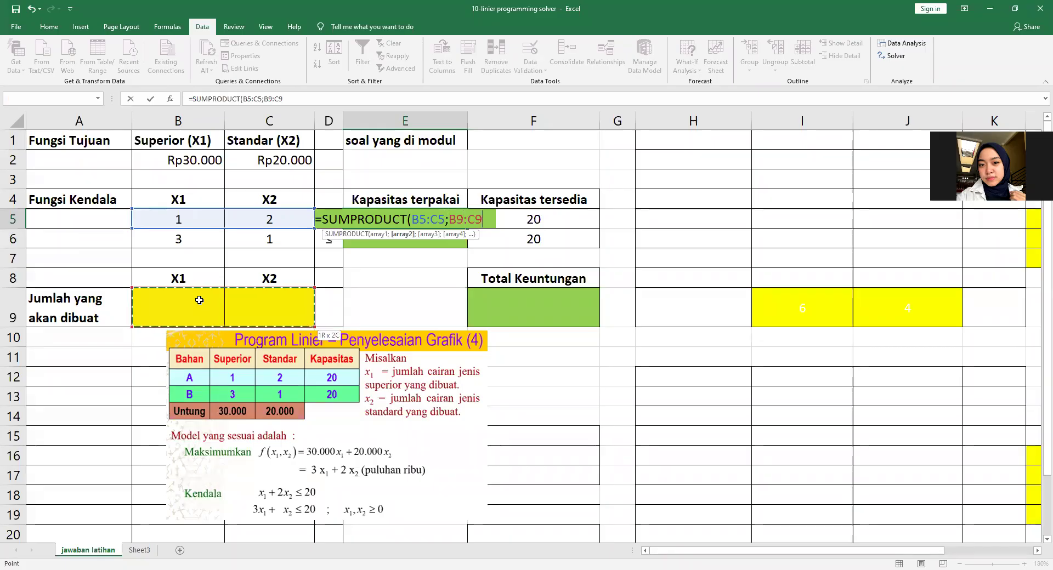
text())
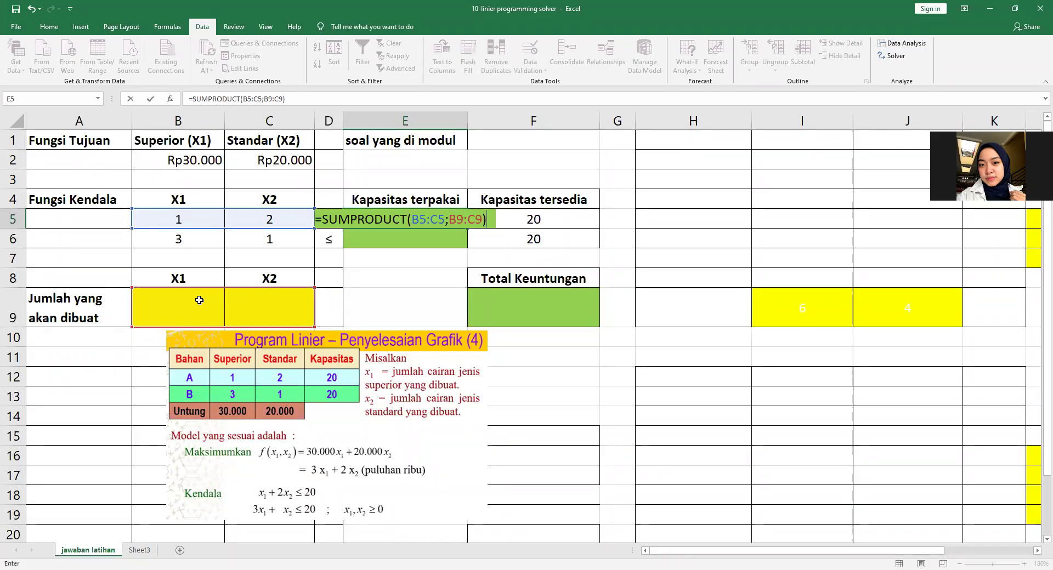
key(Return)
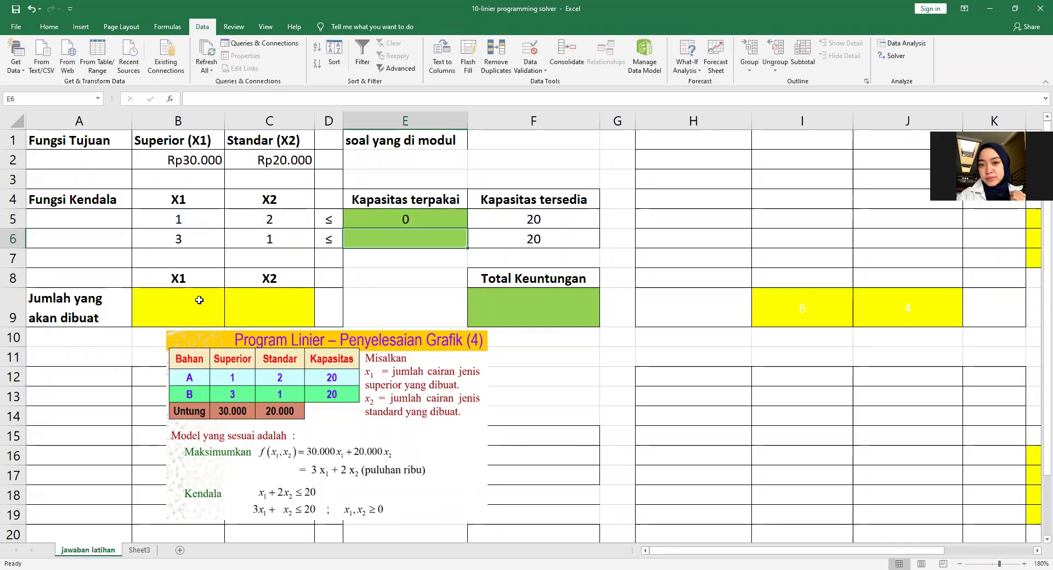
Enter =SUMPRODUCT(B6:C6;B9:C9) in E6 for the second constraint's used capacity and compare it with the formula in E5.
click(412, 220)
click(415, 238)
text(=)
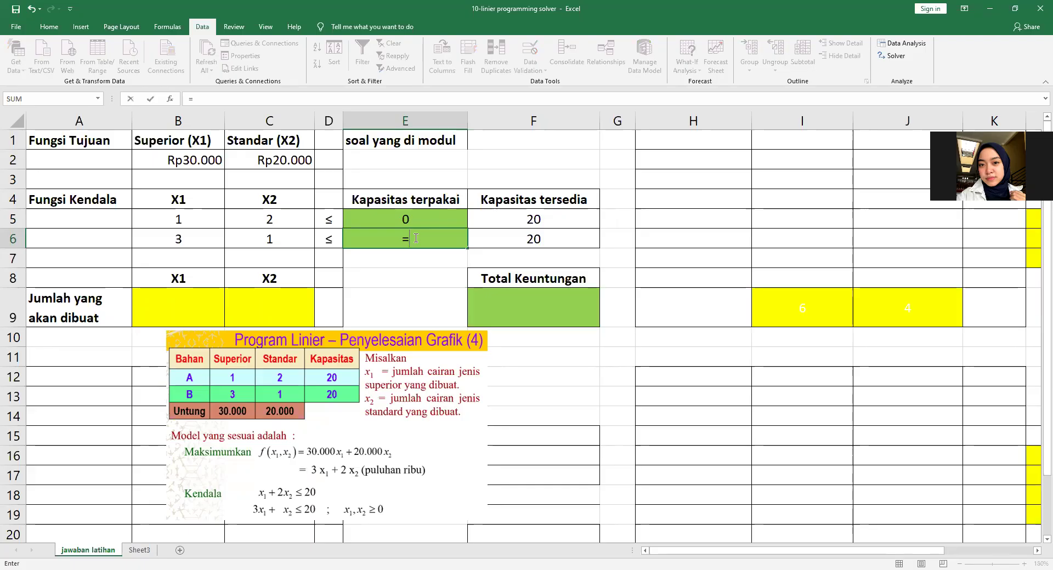
text(sum)
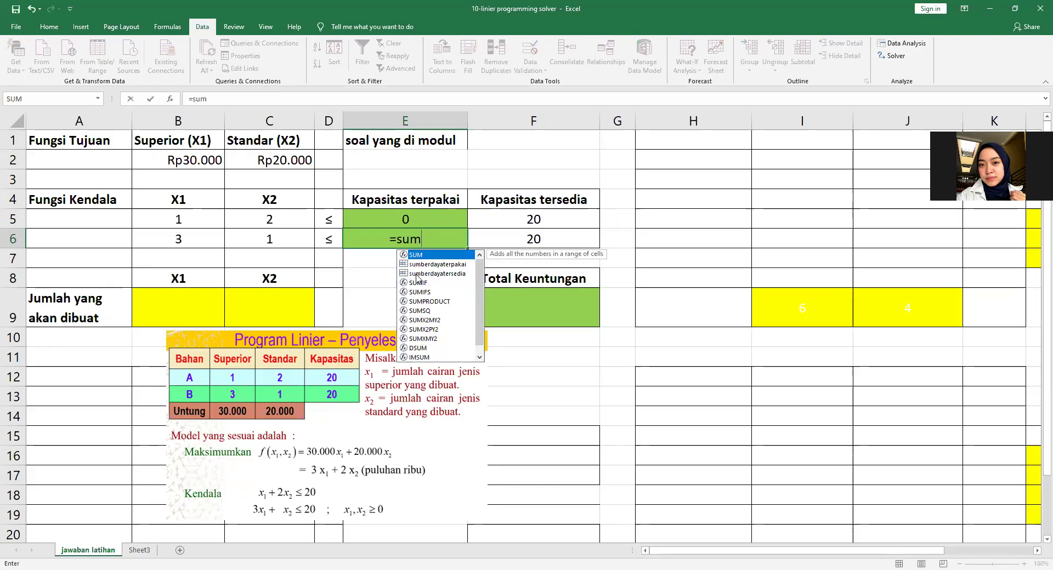
double_click(425, 302)
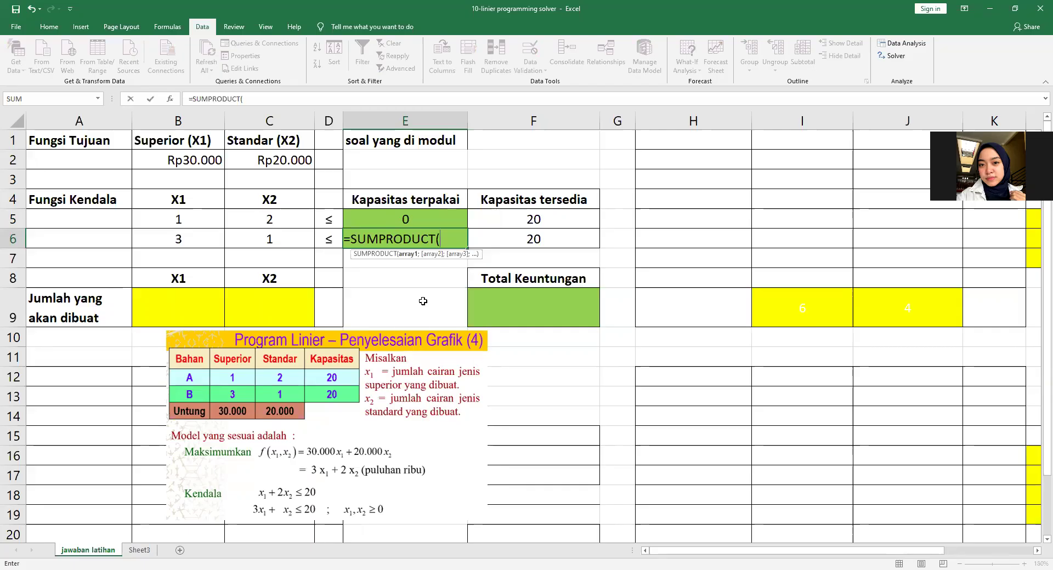
click(149, 238)
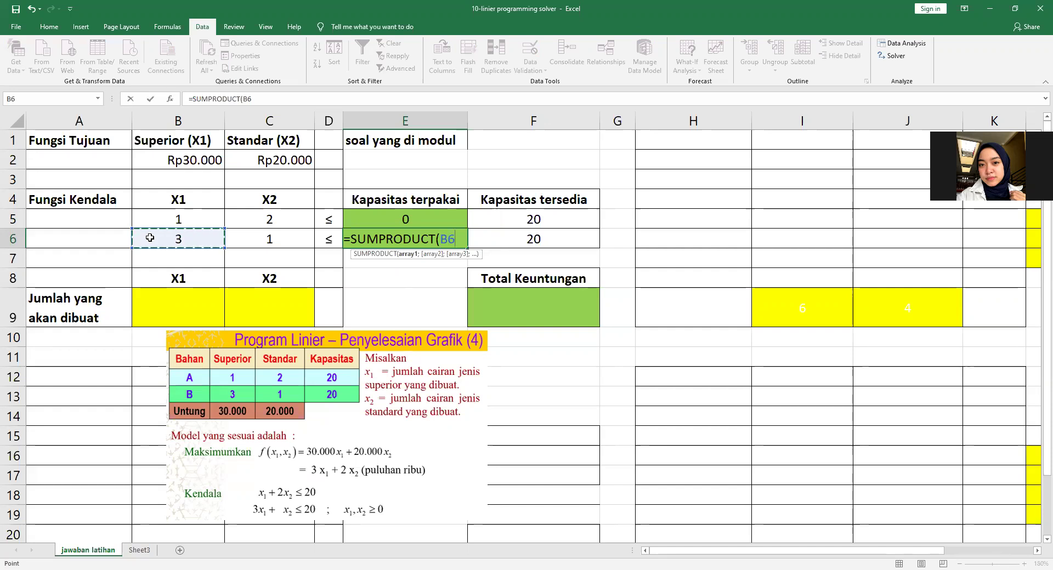
key(shift+Right)
text(;)
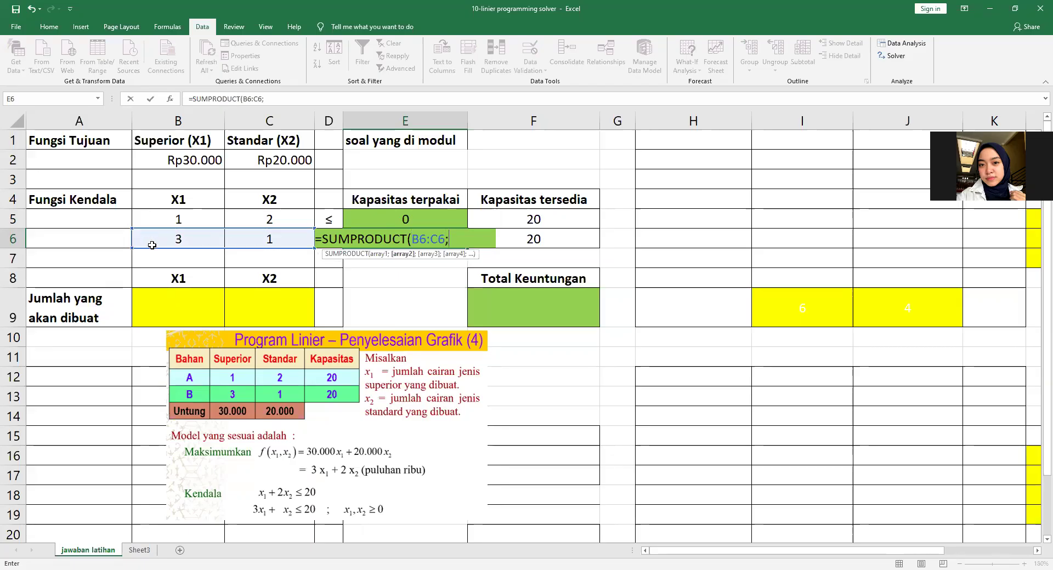
click(168, 304)
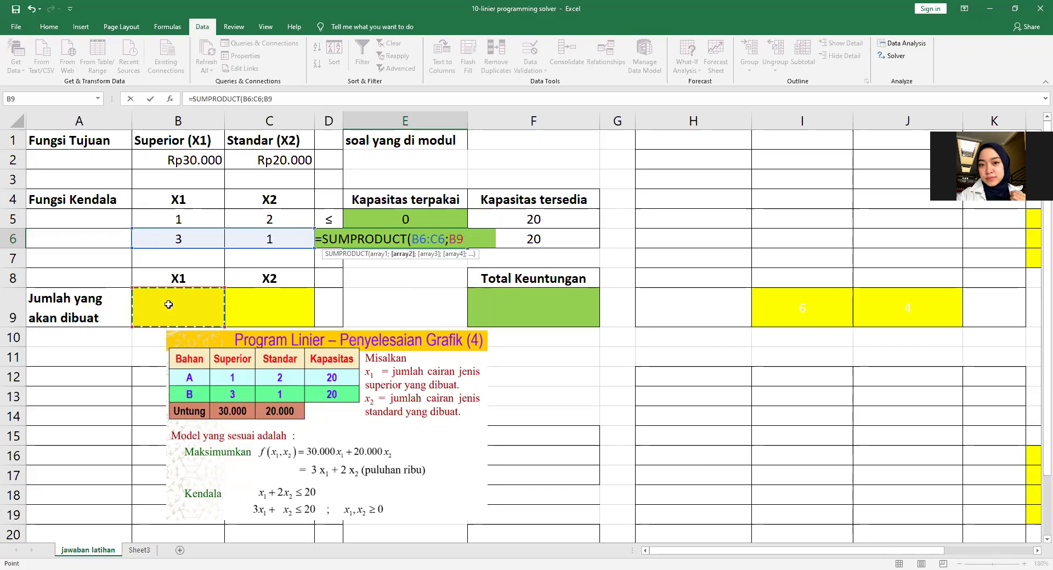
key(shift+Right)
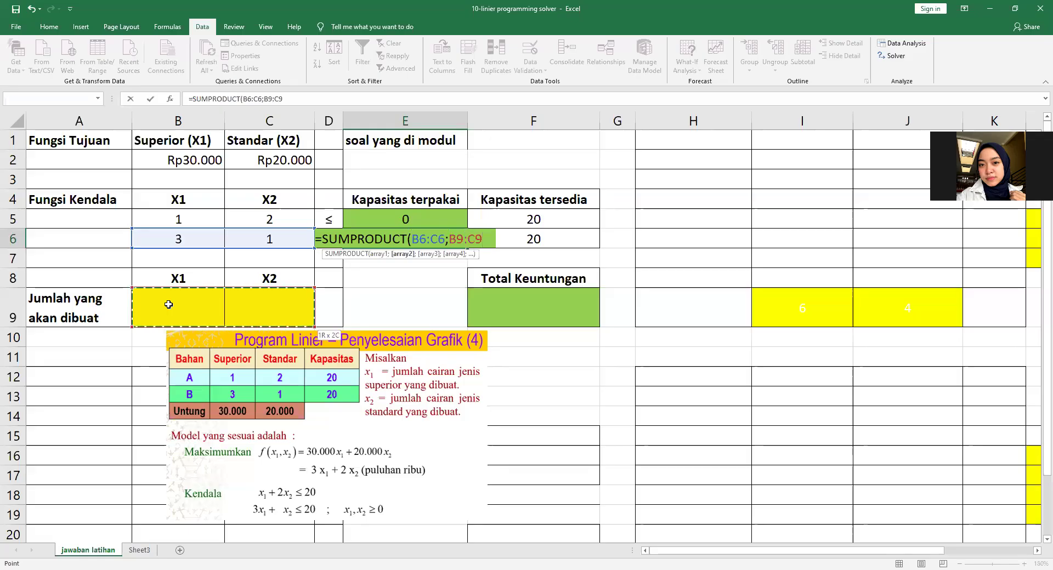
text())
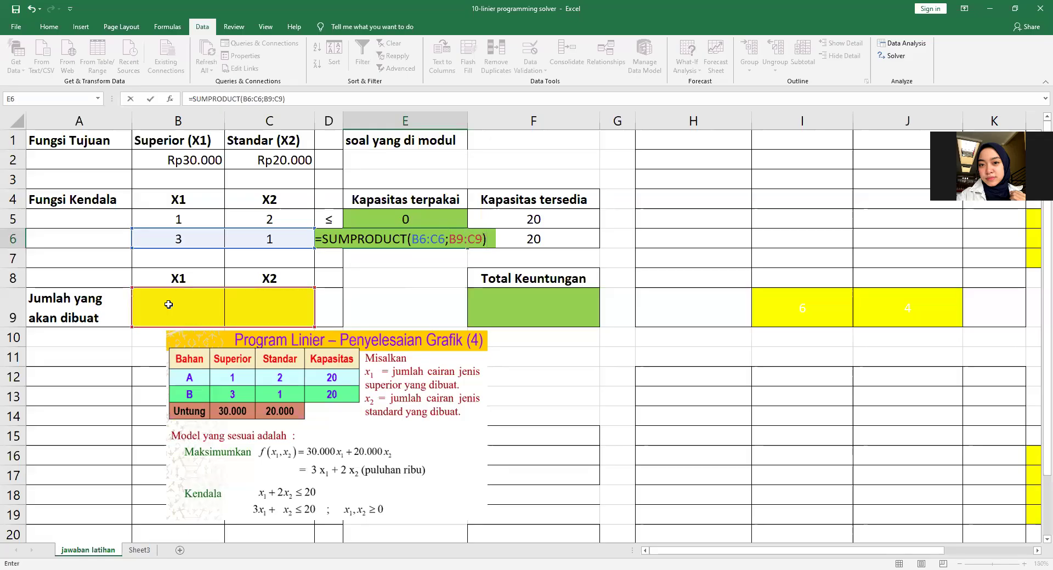
key(Return)
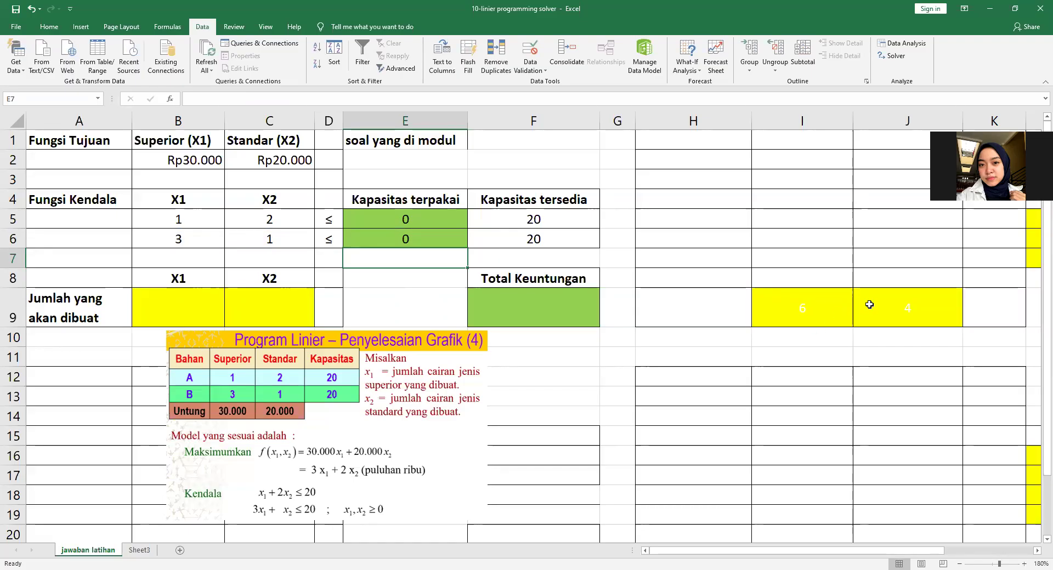
click(419, 222)
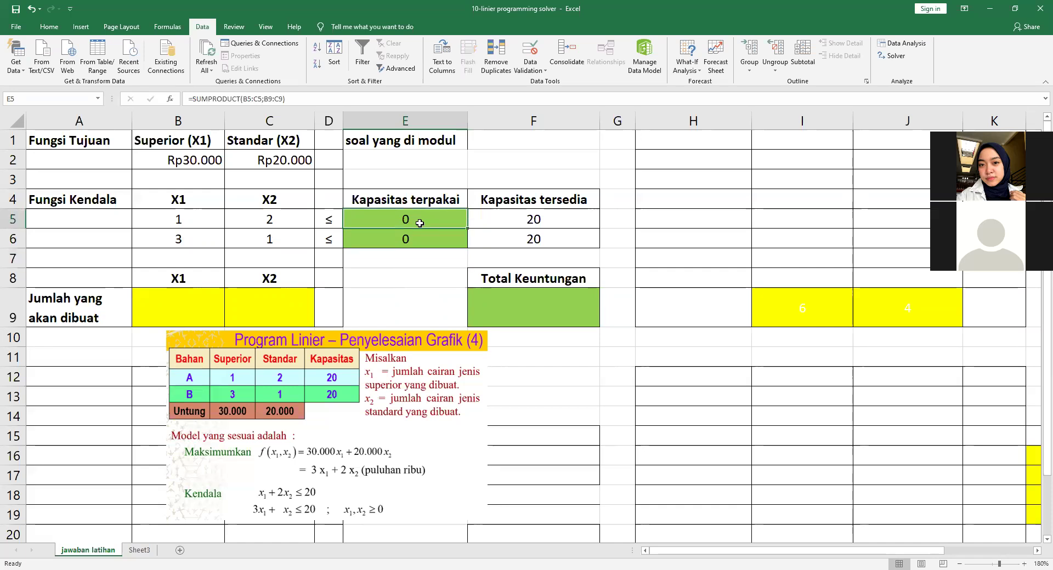
click(419, 236)
click(433, 222)
click(431, 239)
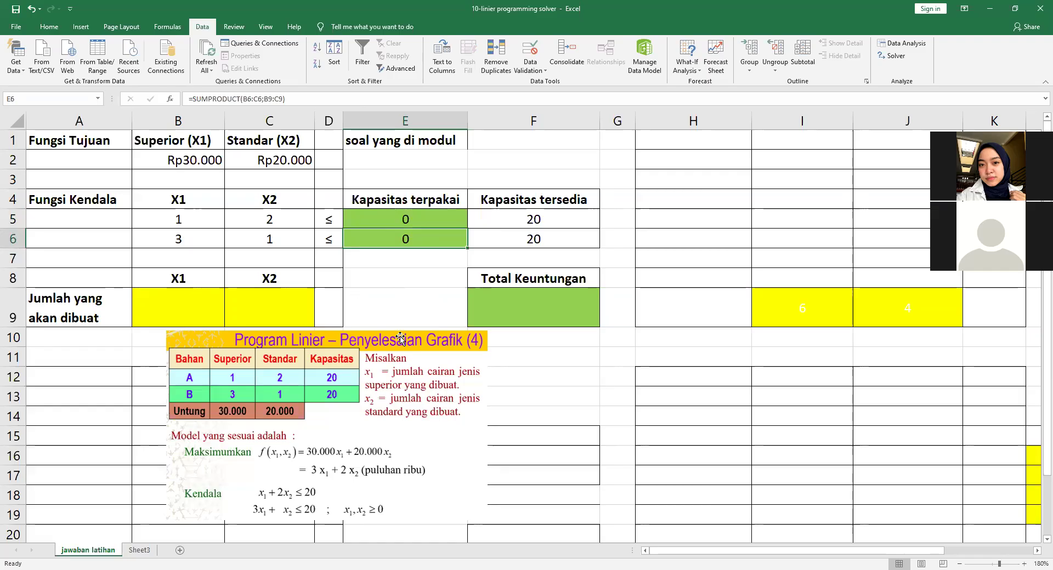
Enter =SUMPRODUCT(B2:C2;B9:C9) in the Total Keuntungan cell F9 to calculate the total profit.
click(518, 313)
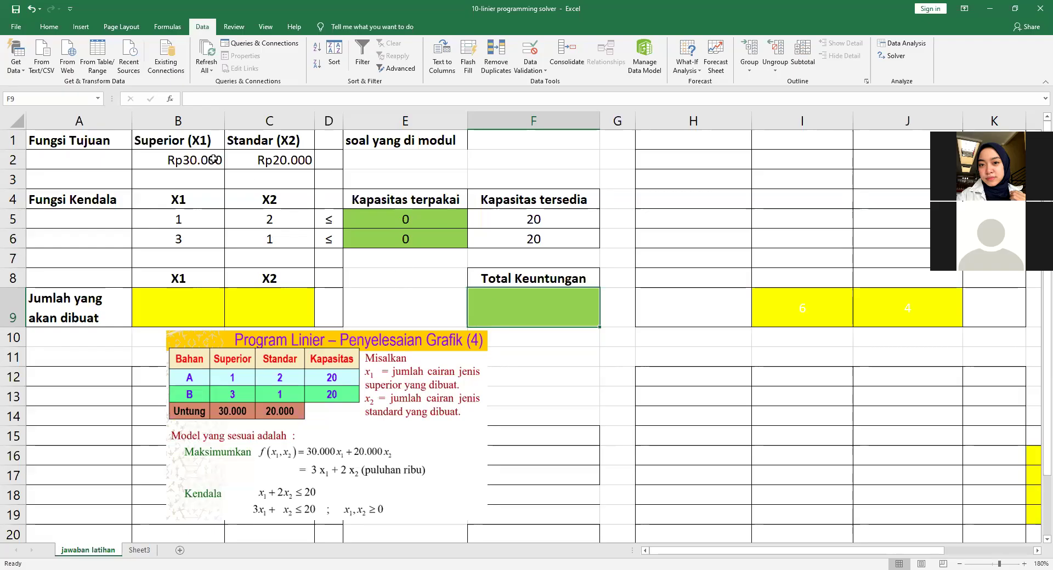
text(=)
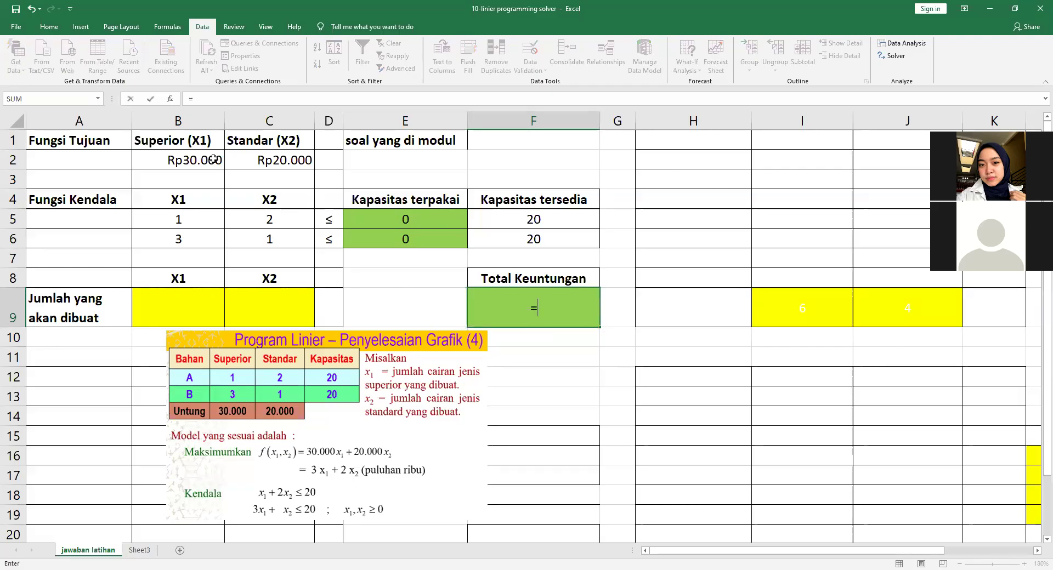
text(sum)
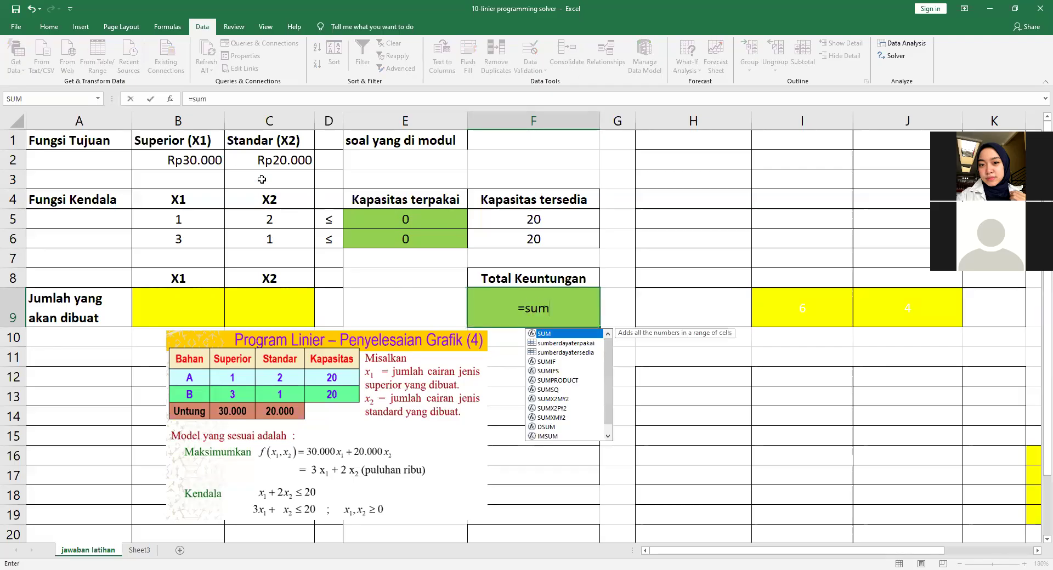
click(554, 381)
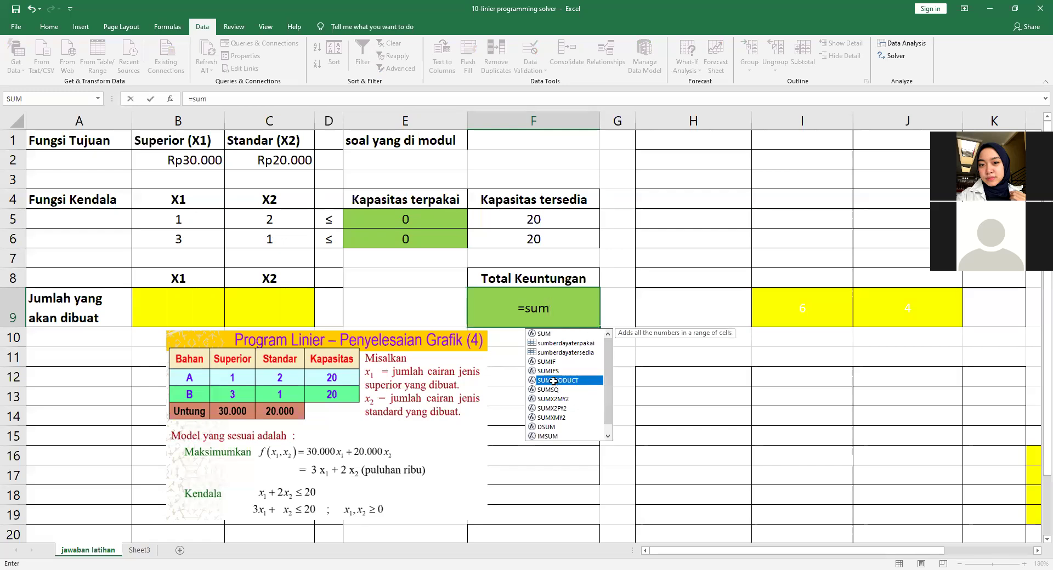
double_click(554, 381)
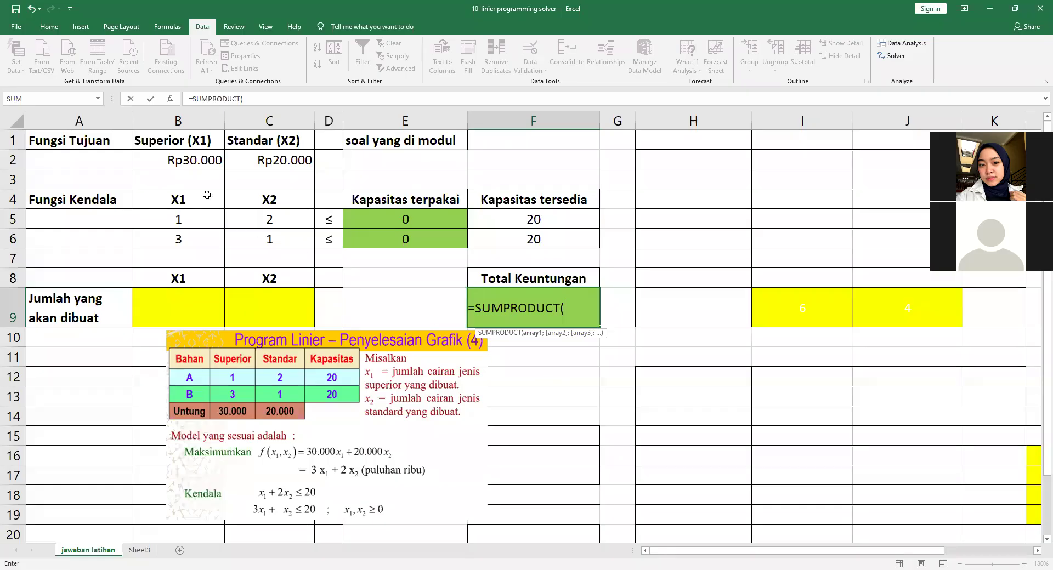
click(175, 161)
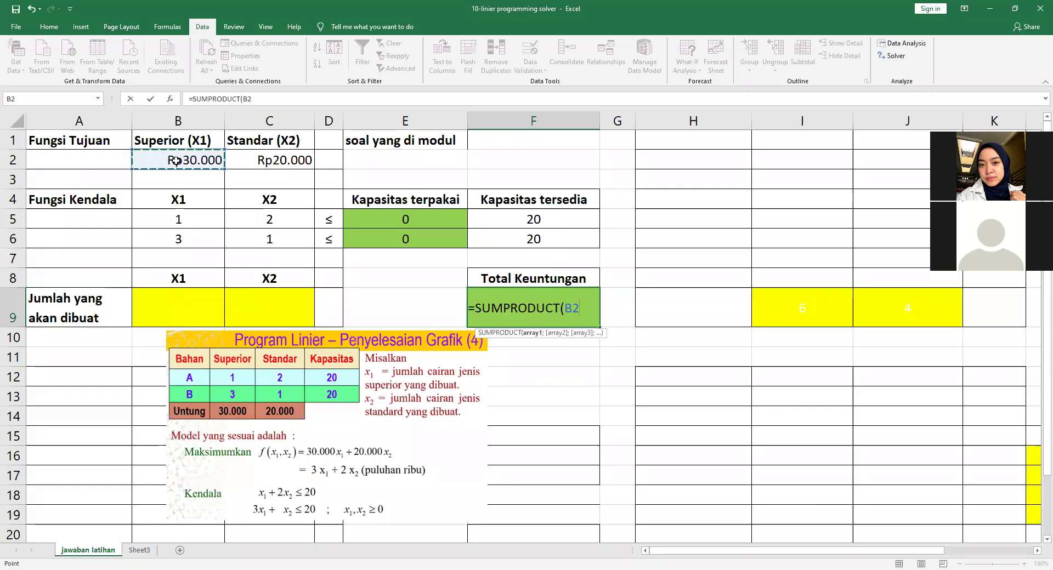
key(shift+Right)
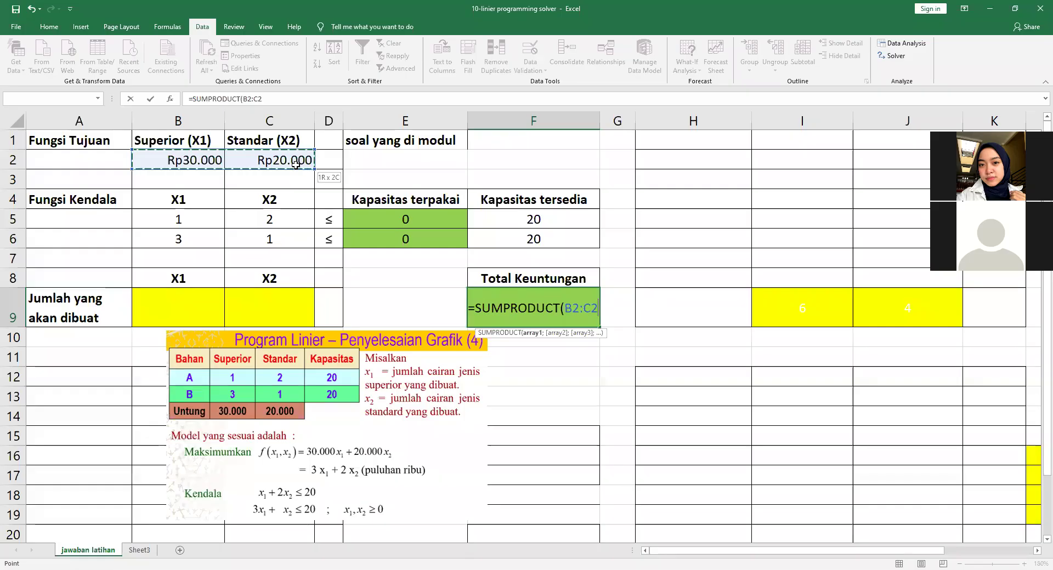
text(;)
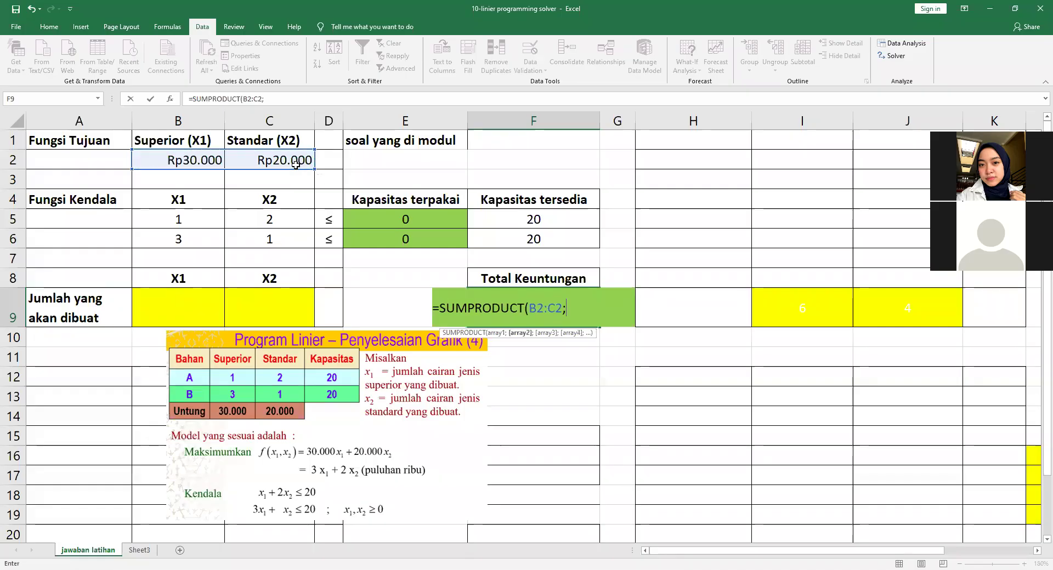
click(158, 308)
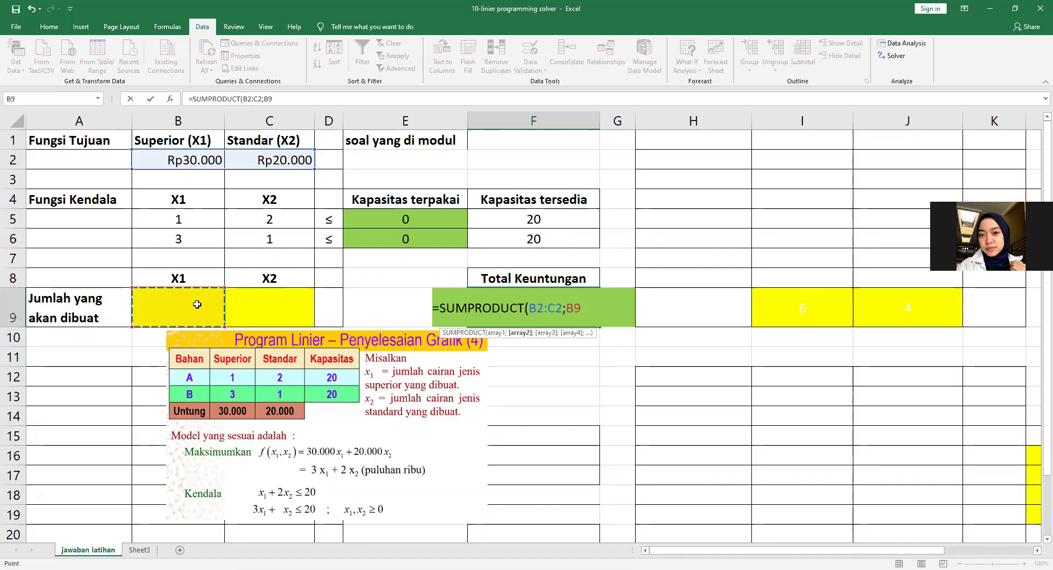
key(shift+Right)
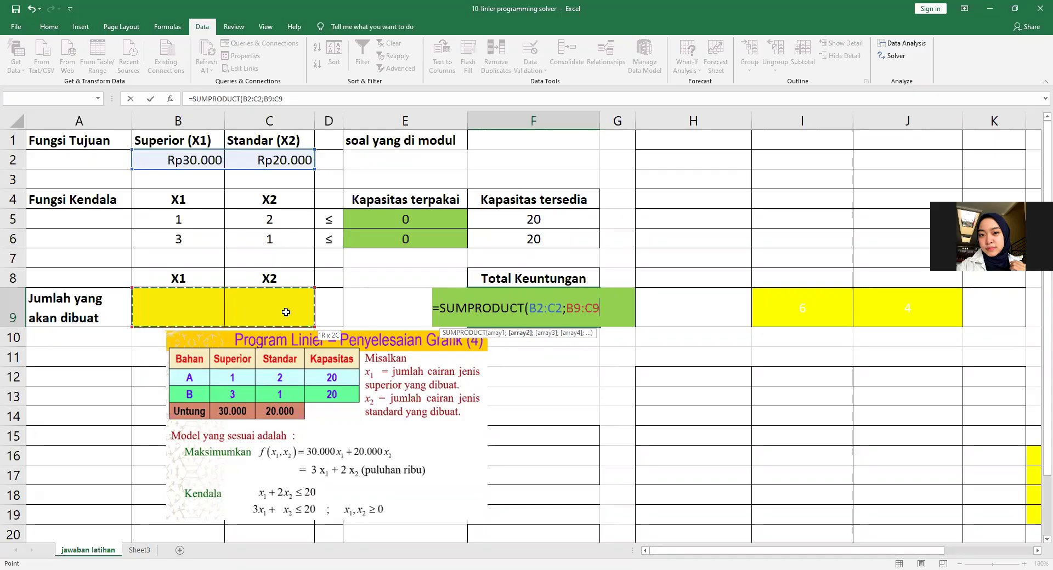
text())
key(Return)
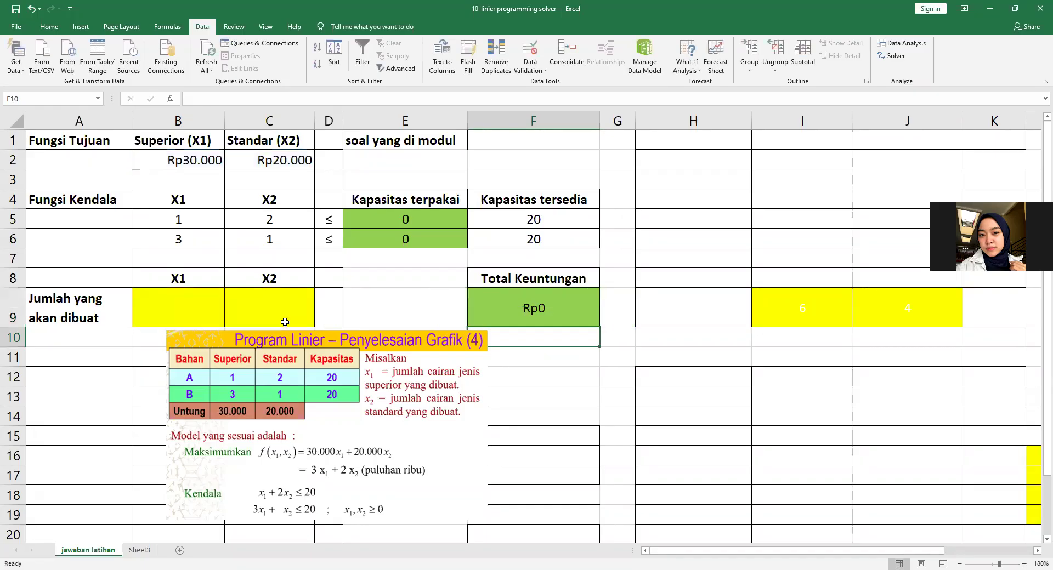
Review the formulas in E5:E6 and F9 in relation to the yellow production quantity cells B9:C9.
click(516, 298)
drag(445, 219, 442, 237)
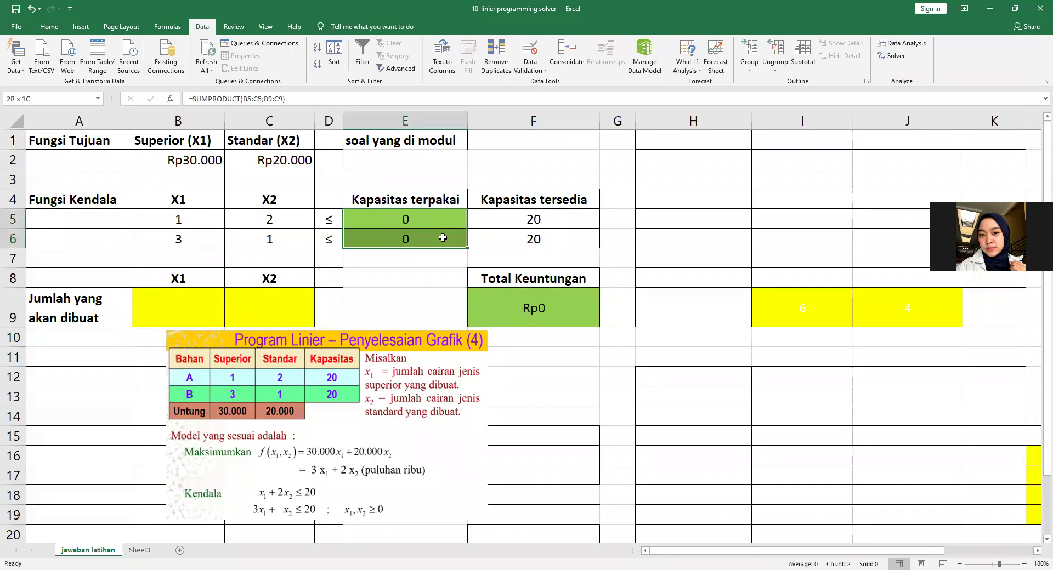
click(523, 304)
drag(184, 308, 254, 314)
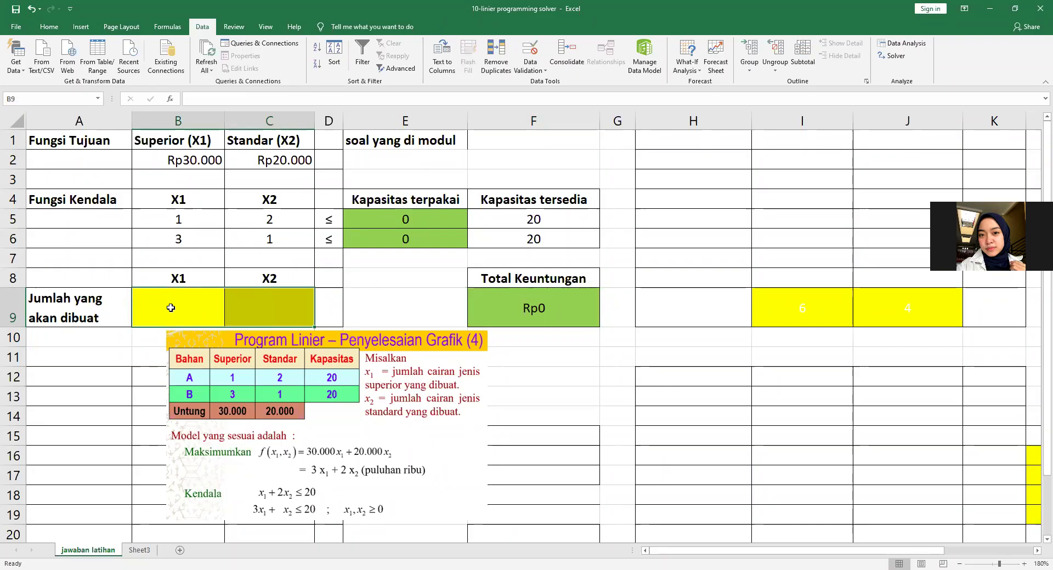
click(255, 313)
click(449, 223)
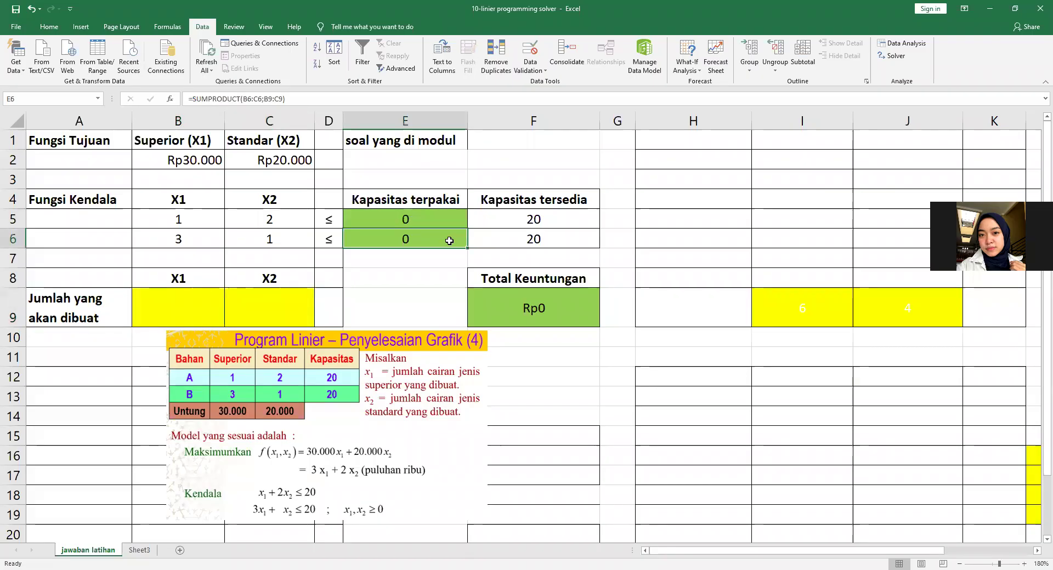
click(521, 315)
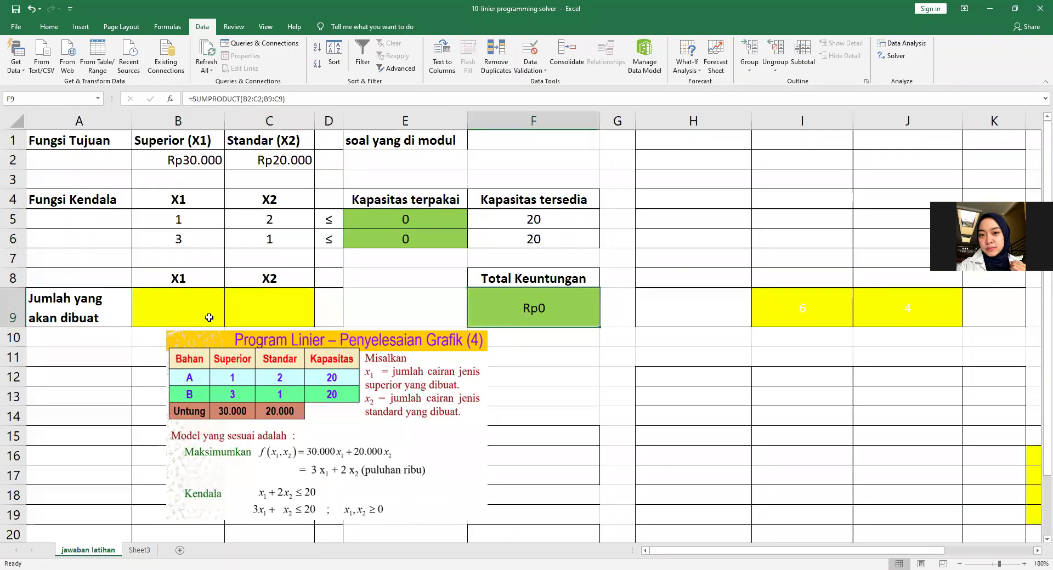
click(182, 312)
drag(235, 316, 179, 315)
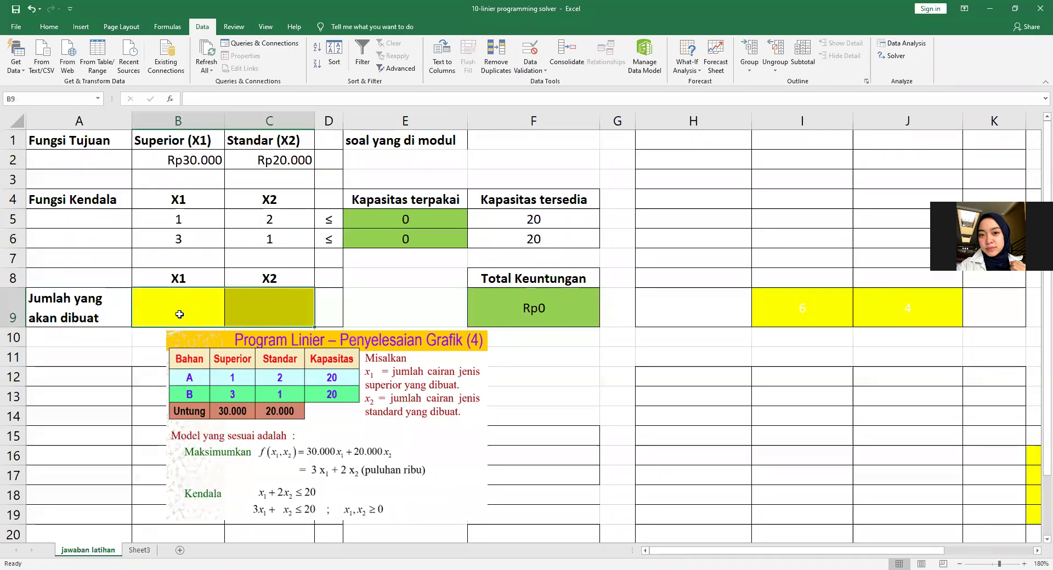
click(271, 314)
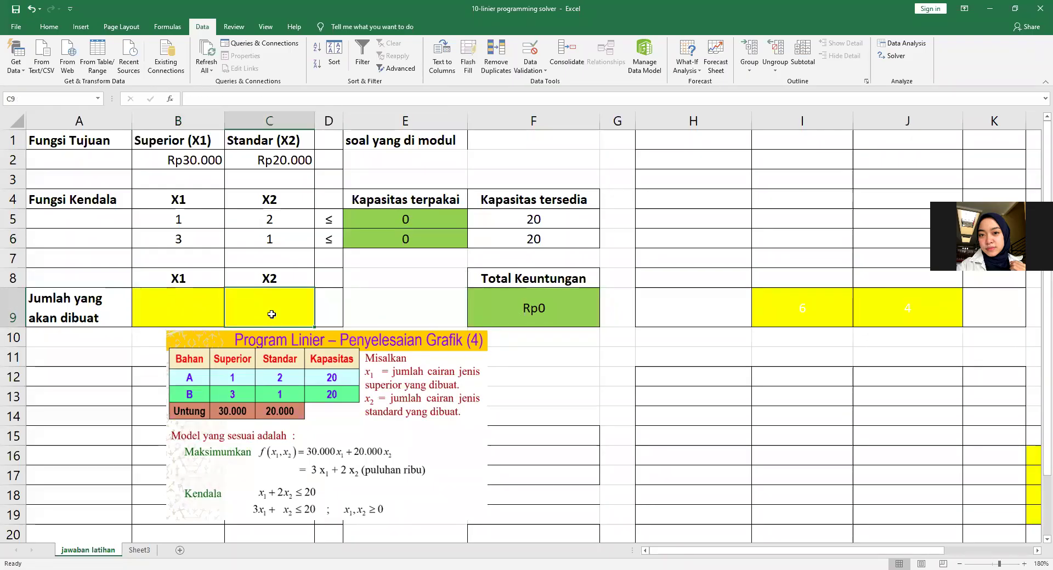
Clear the formulas from the Kapasitas terpakai cells E5:E6 and the Total Keuntungan cell F9.
click(386, 218)
drag(387, 217, 385, 229)
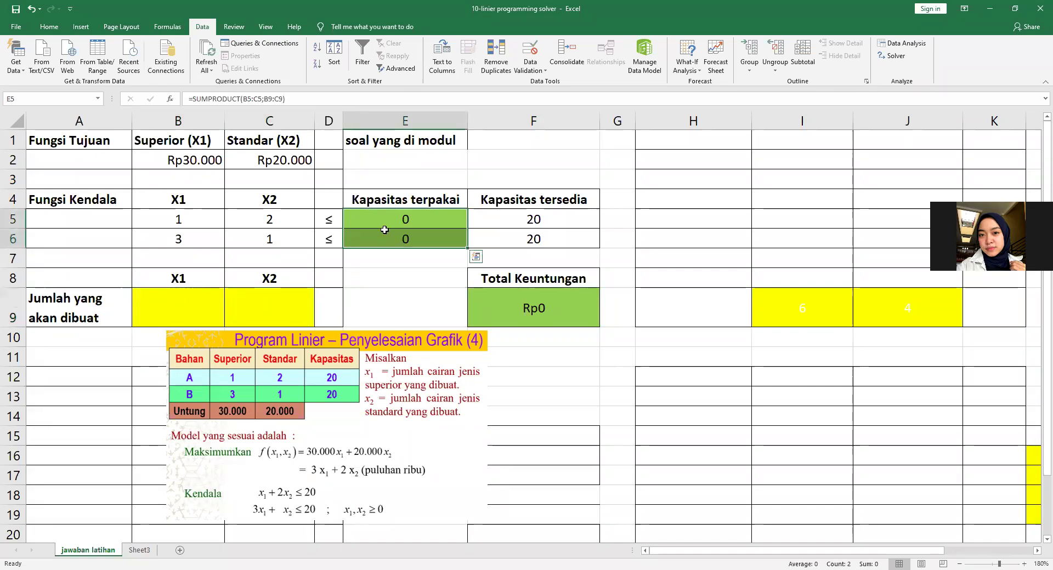
key(Delete)
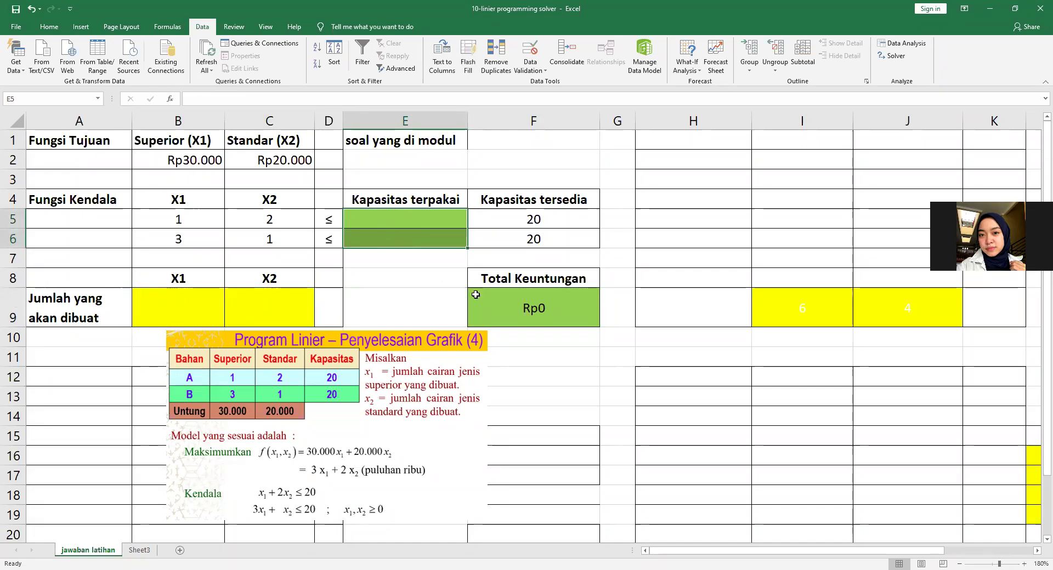
click(500, 312)
key(Delete)
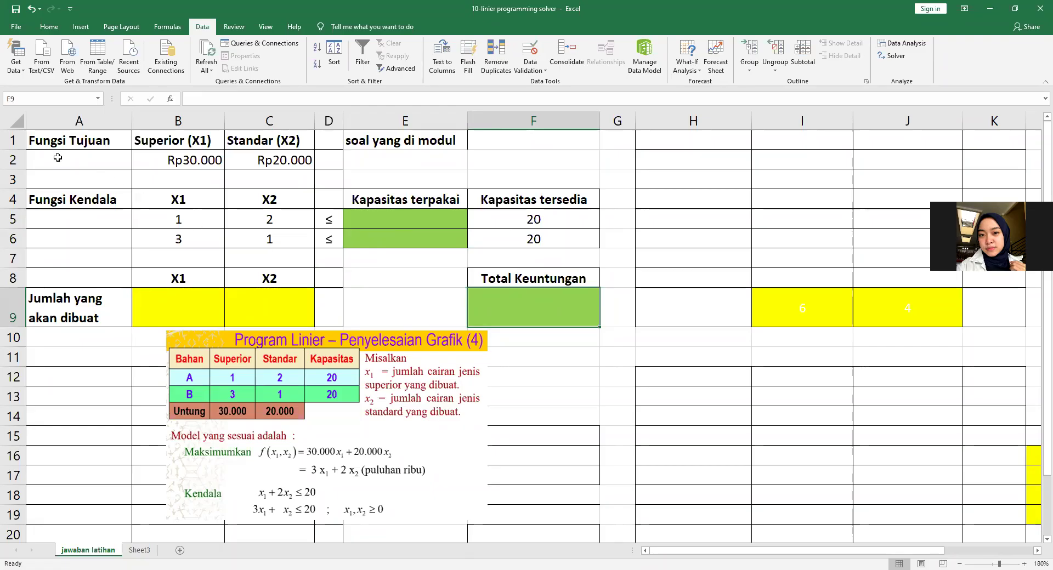
Nudge the problem picture slightly toward column F, keeping its upper edge just beneath row 9.
click(232, 385)
drag(232, 385, 244, 386)
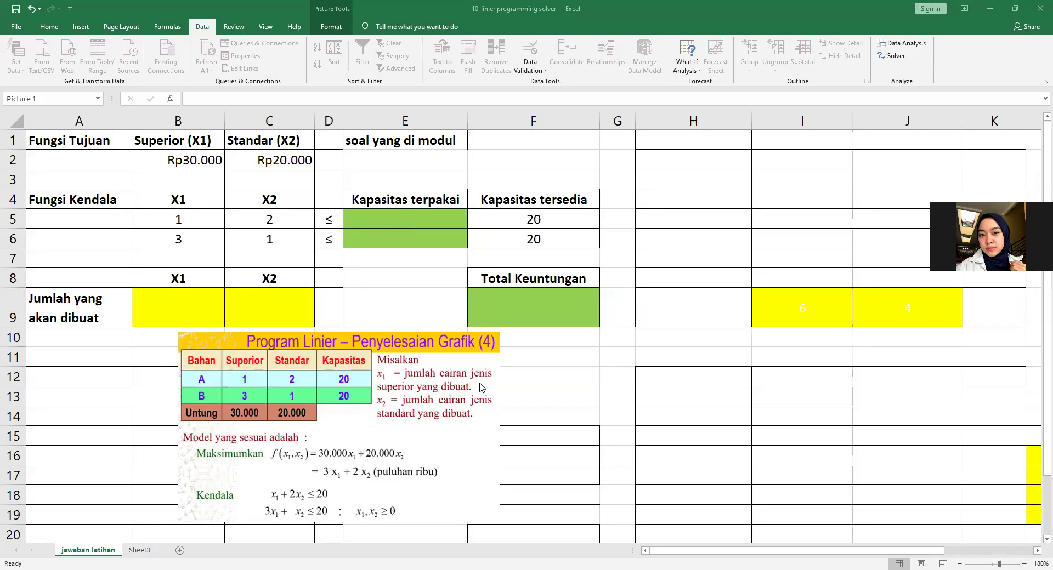
click(143, 391)
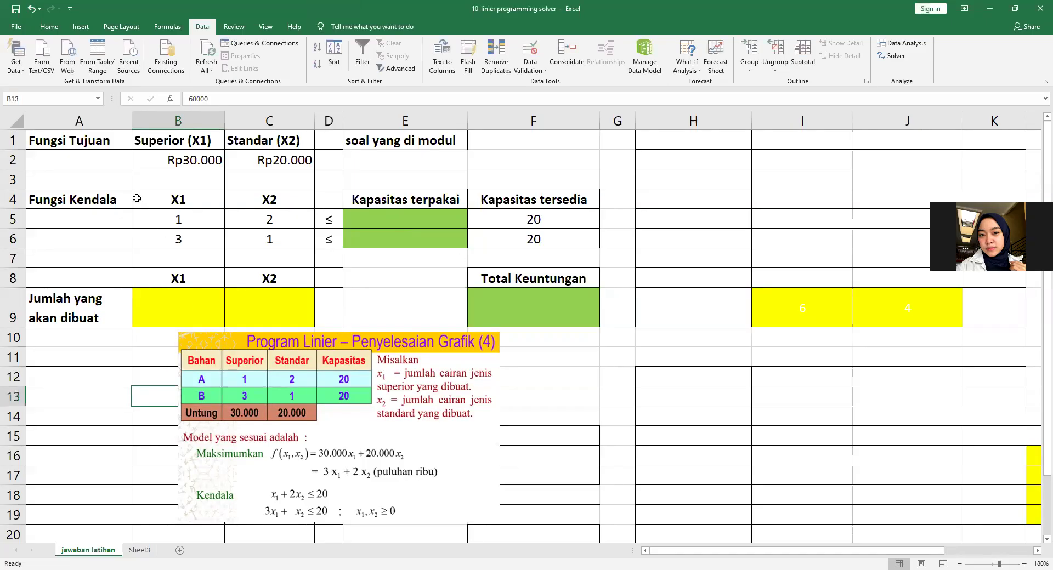
Review the model range A1:F9, focusing on the Fungsi Tujuan and Superior (X1) headings in row 1.
click(56, 141)
drag(143, 146, 524, 273)
drag(537, 322, 536, 322)
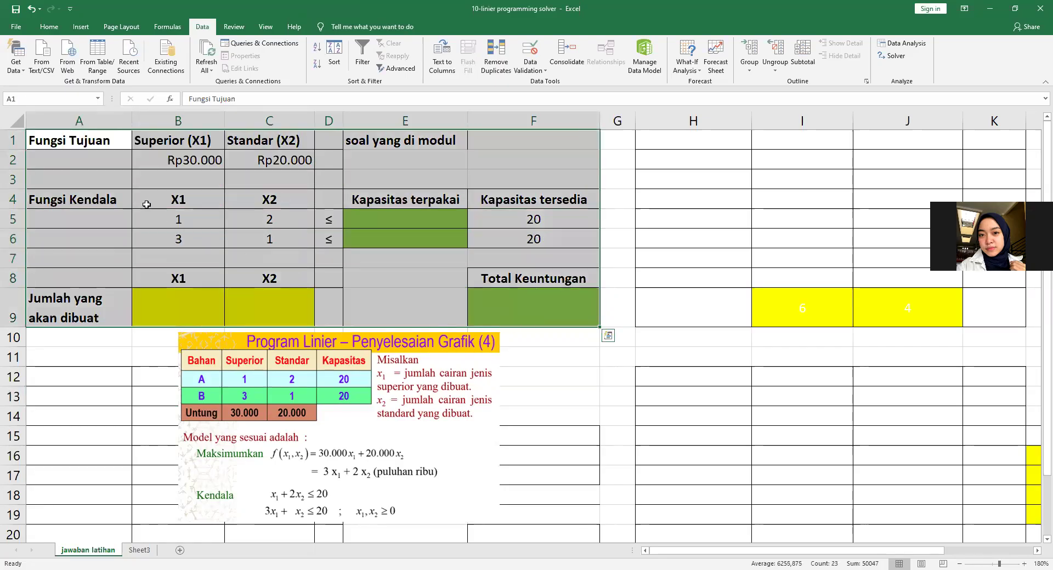
click(146, 205)
click(74, 146)
click(175, 140)
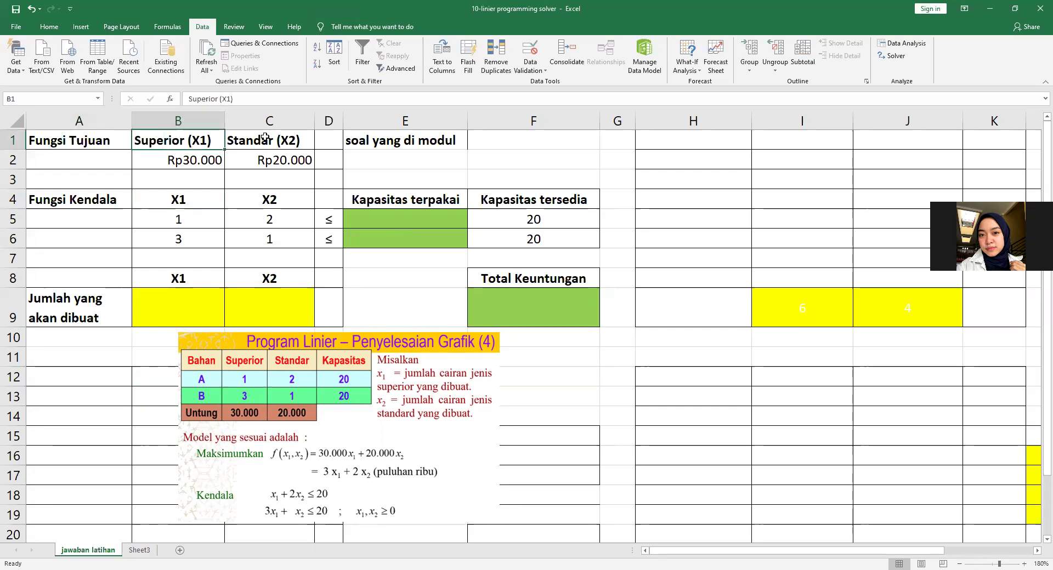
Review the product profits in B2:C2 and the Fungsi Kendala coefficients in B5:C6 against the problem picture's equations.
click(265, 137)
click(199, 162)
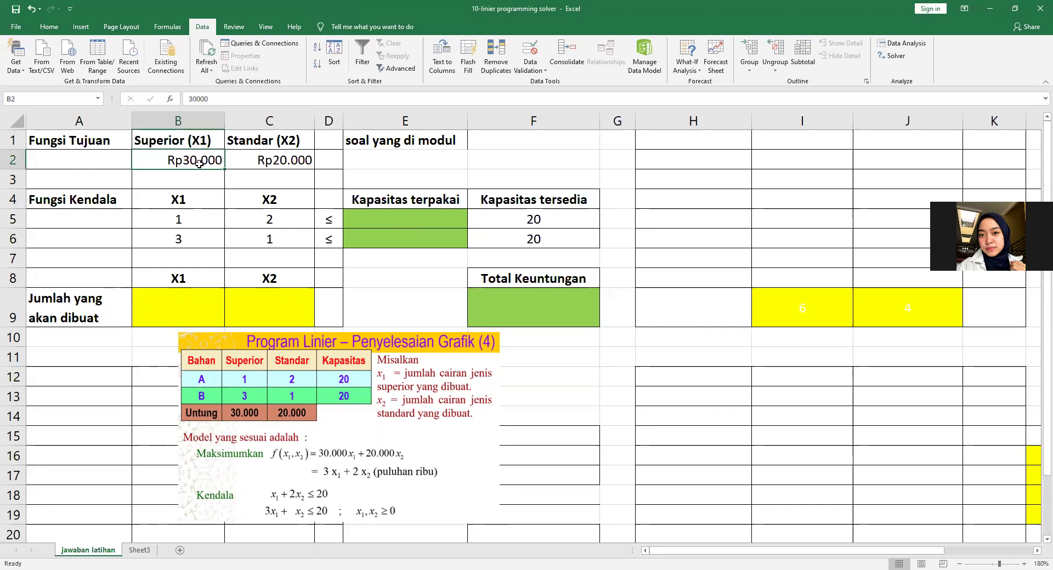
click(261, 160)
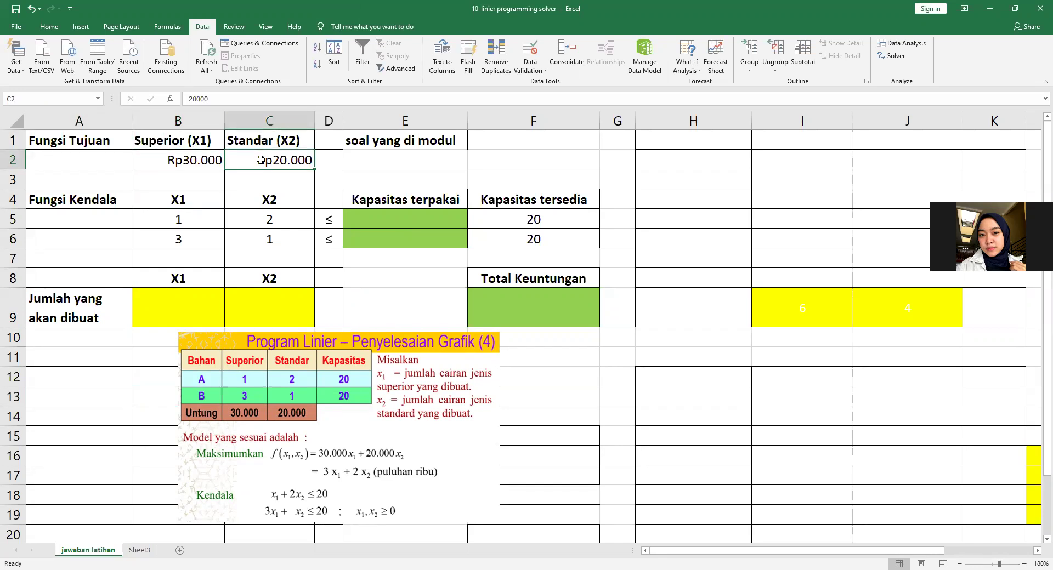
click(399, 142)
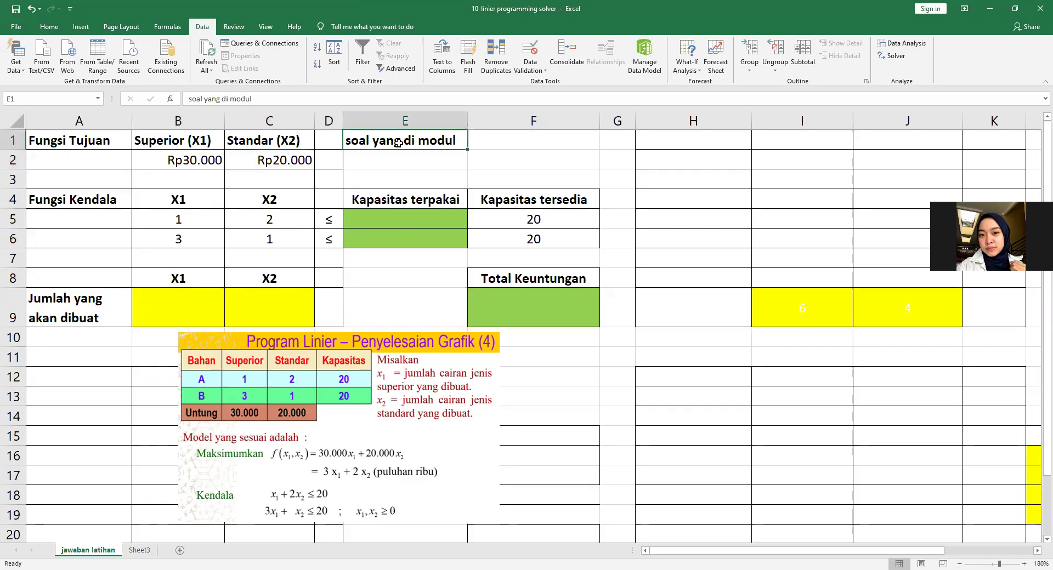
click(398, 203)
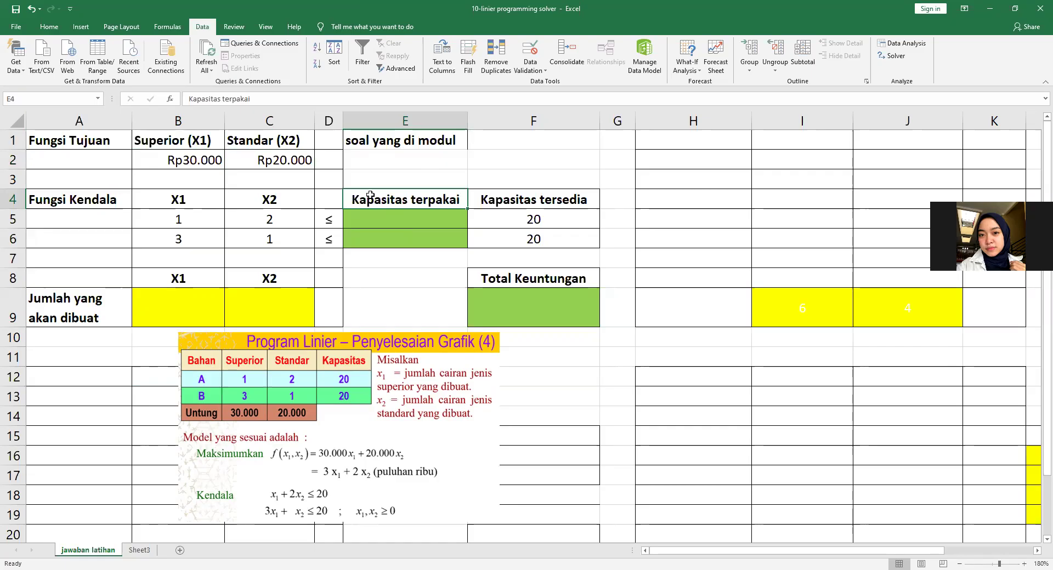
click(94, 198)
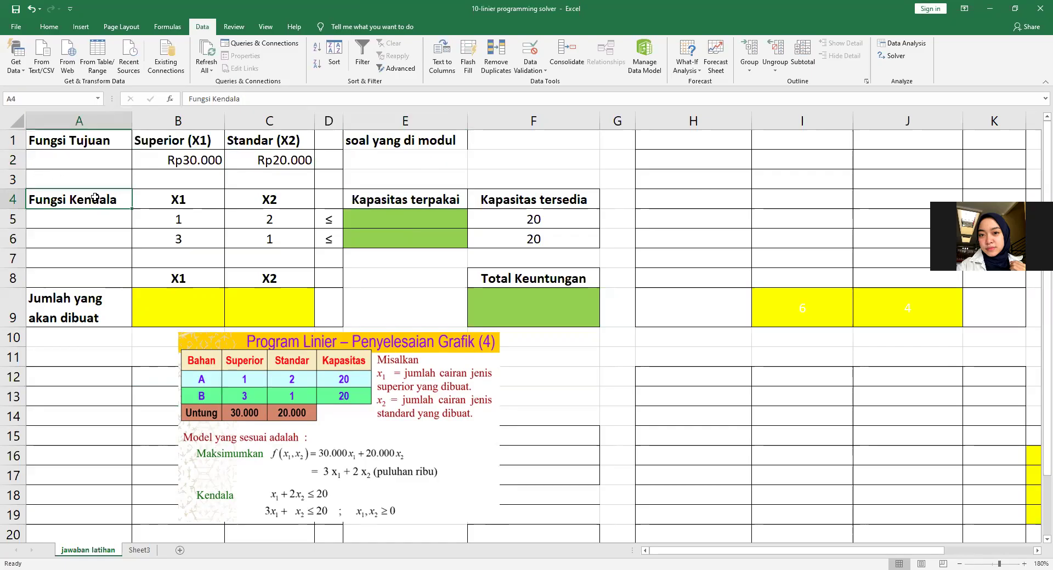
click(154, 198)
click(253, 195)
click(196, 221)
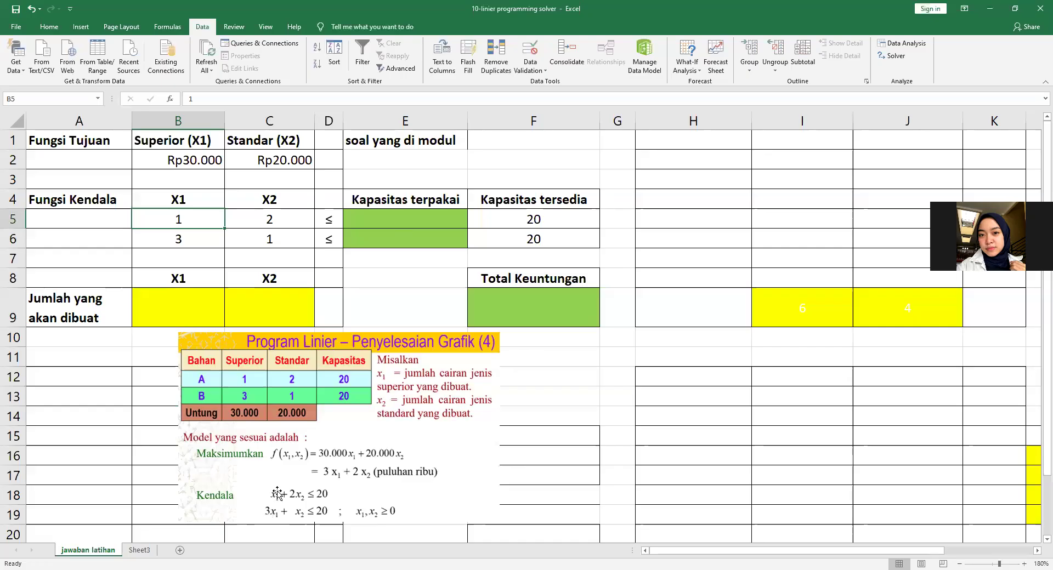
click(291, 215)
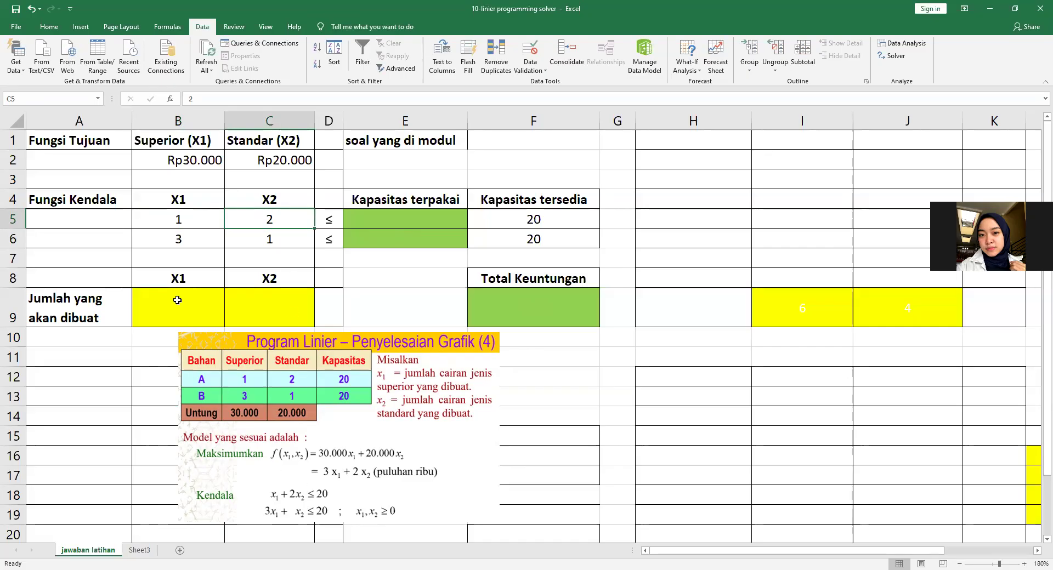
click(164, 238)
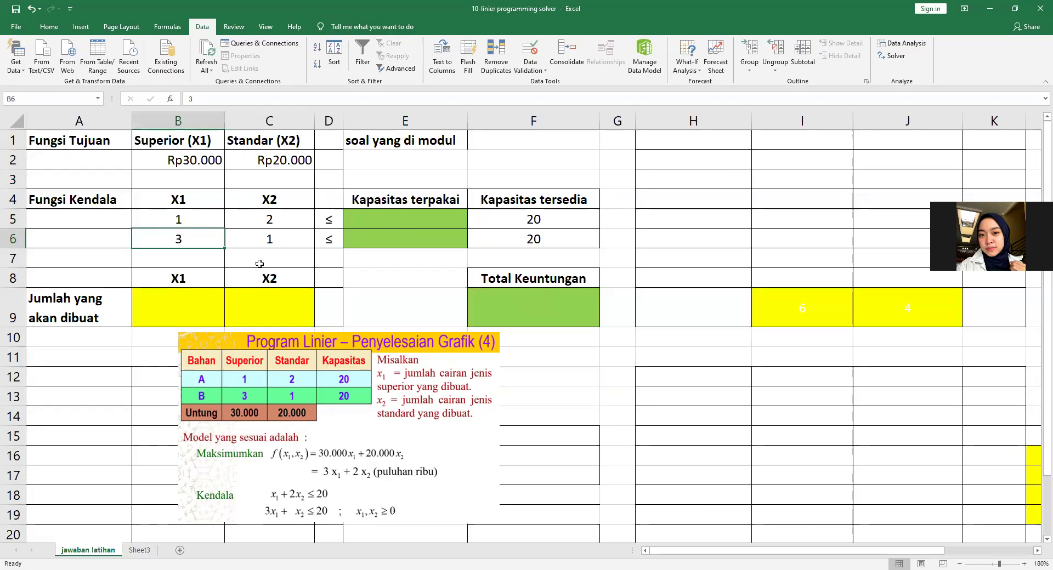
click(263, 239)
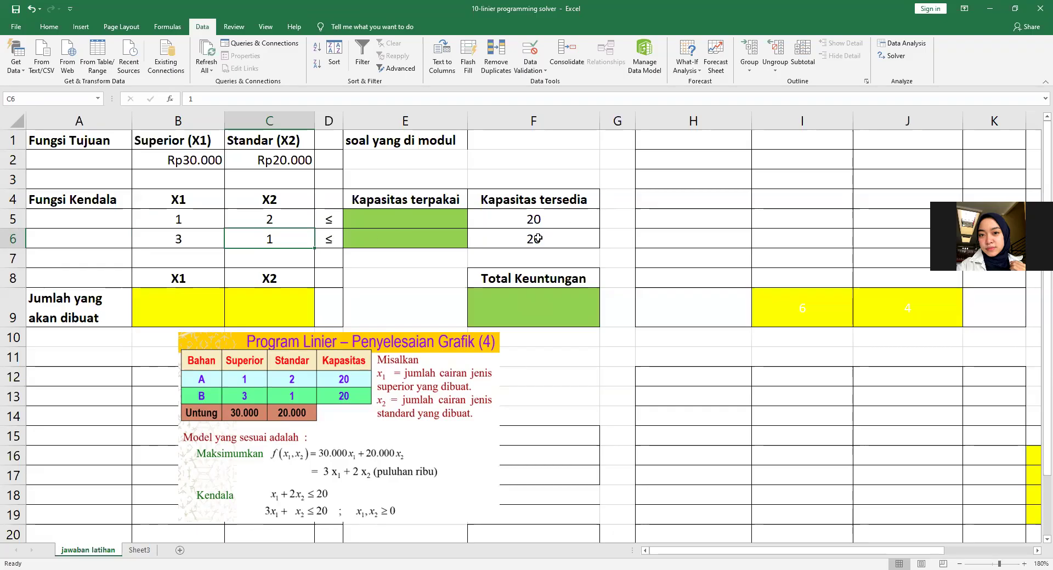
Compare the Kapasitas terpakai cells E5:E6 and Kapasitas tersedia limits F5:F6 with the constraints in the problem picture.
click(417, 218)
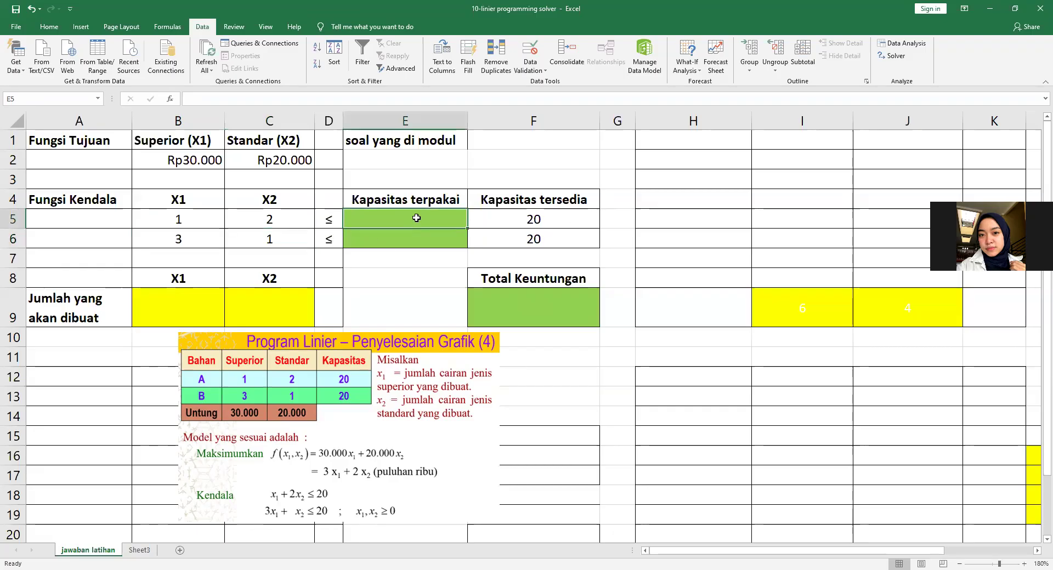
key(Return)
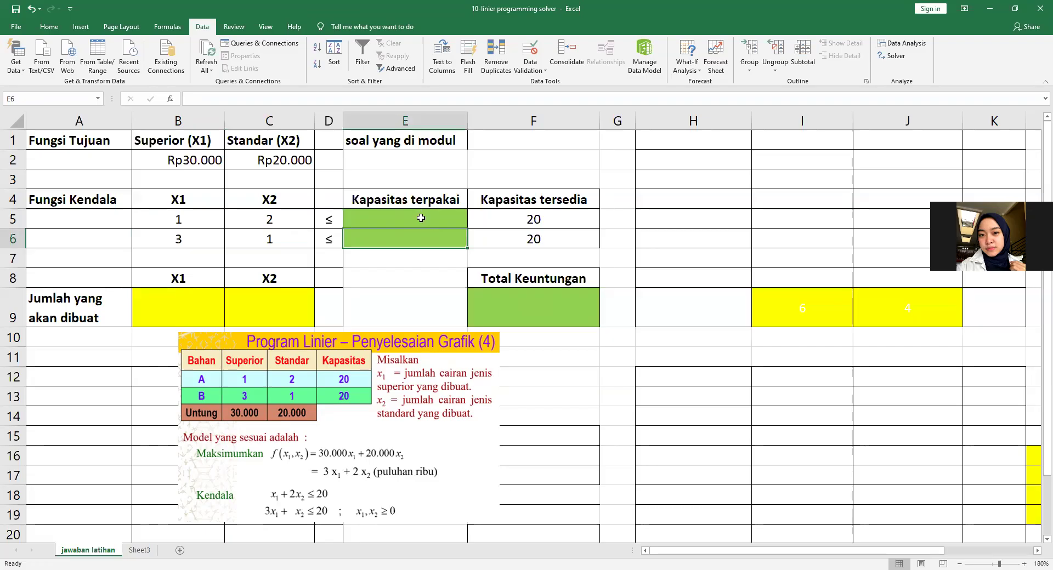
key(Up)
key(Up)
click(402, 221)
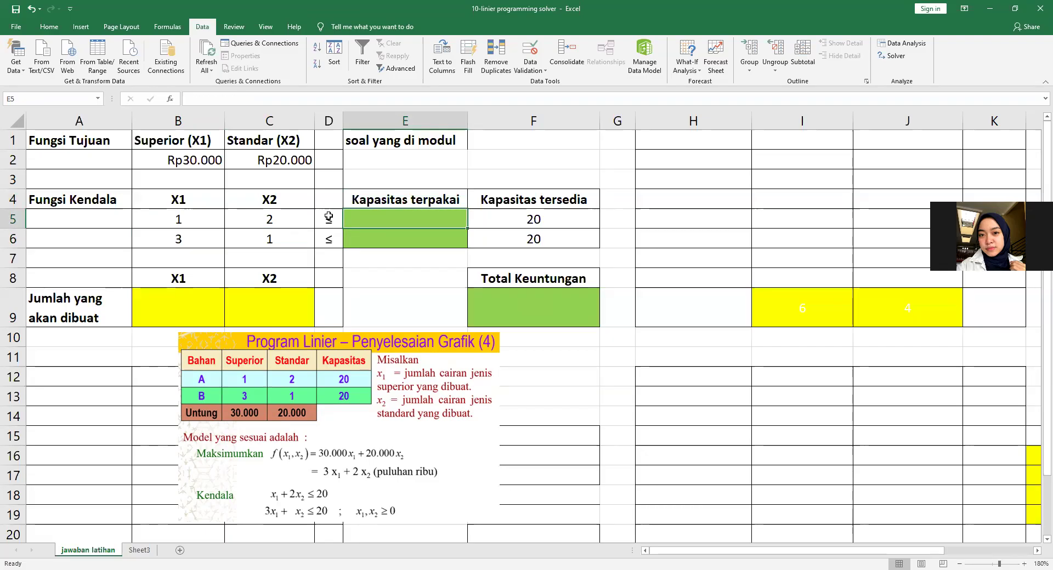
click(533, 221)
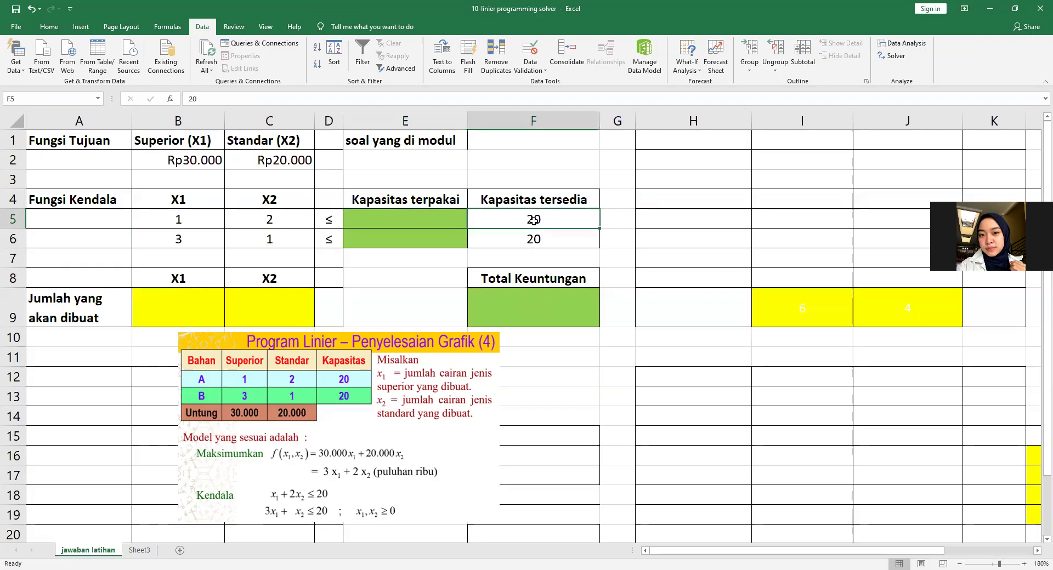
click(533, 238)
click(537, 216)
click(536, 238)
click(536, 218)
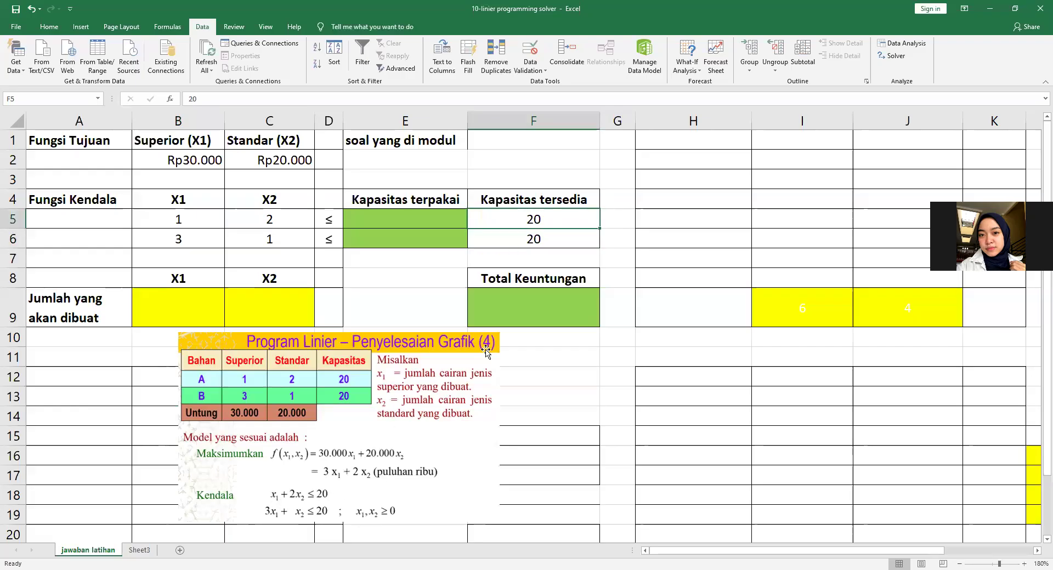
click(552, 235)
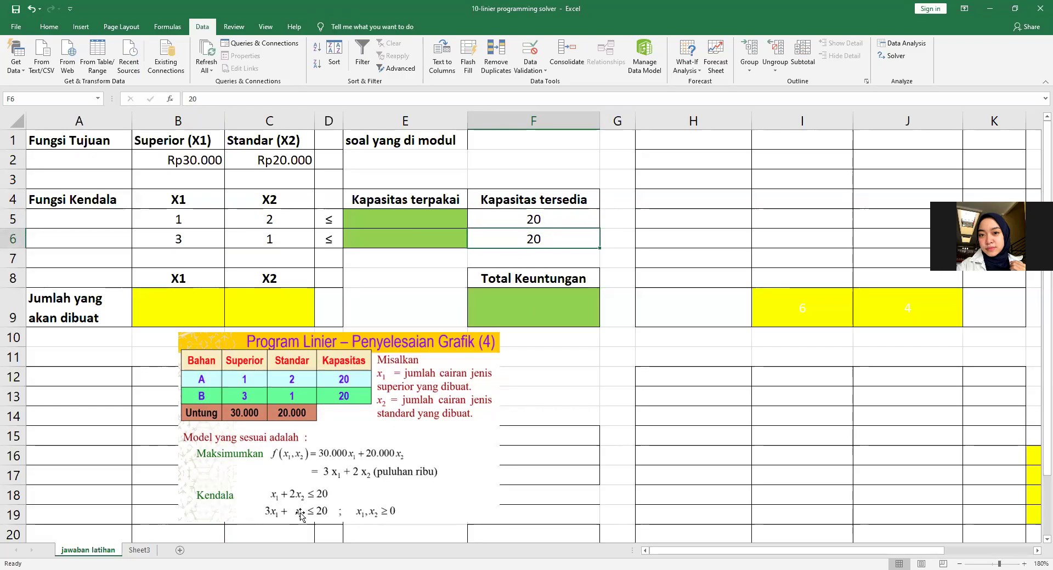
click(562, 220)
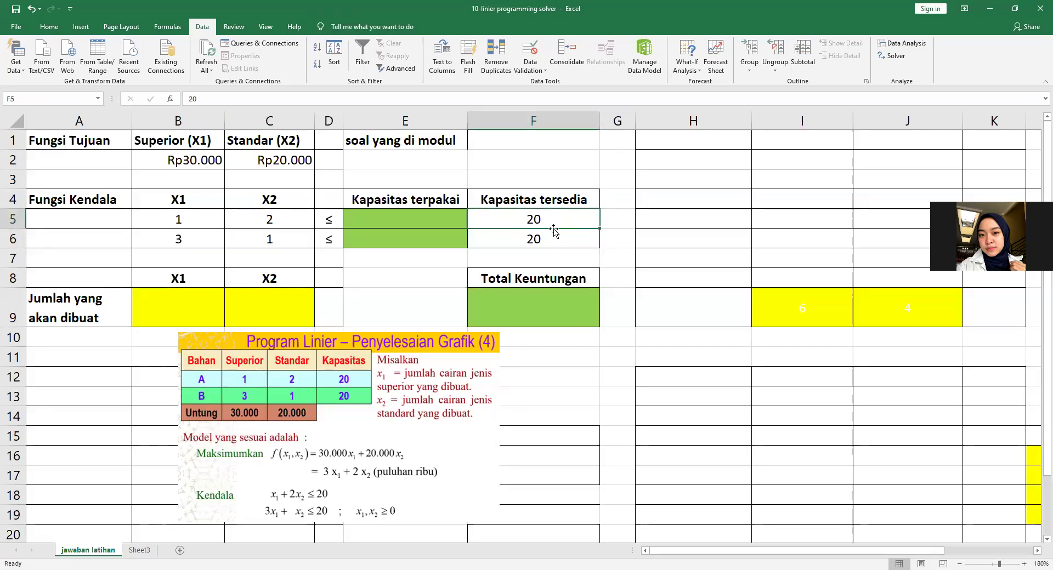
click(553, 245)
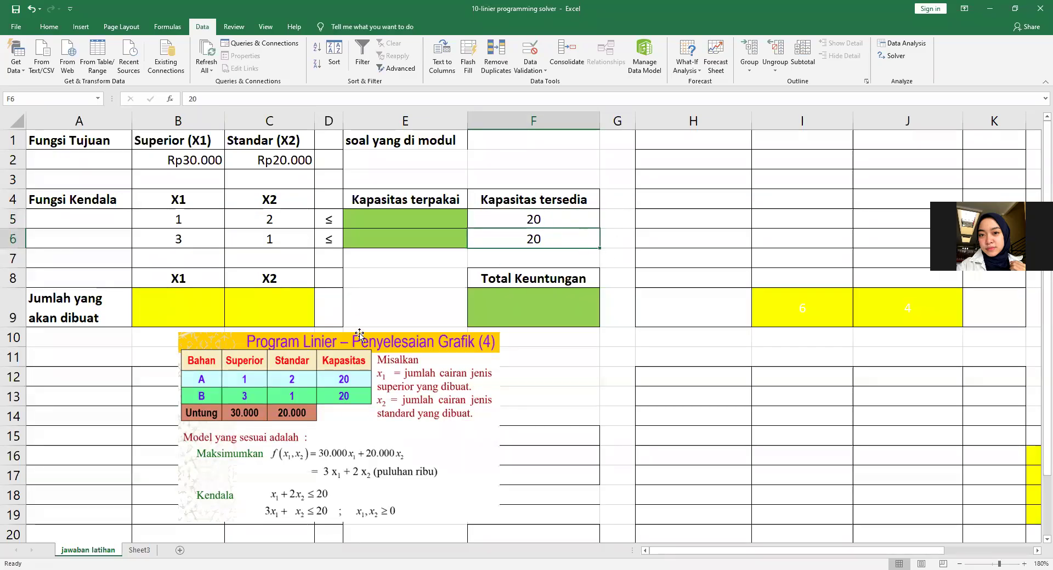
Examine the yellow X1 and X2 production quantity cells B9:C9 in the Jumlah yang akan dibuat row.
click(171, 311)
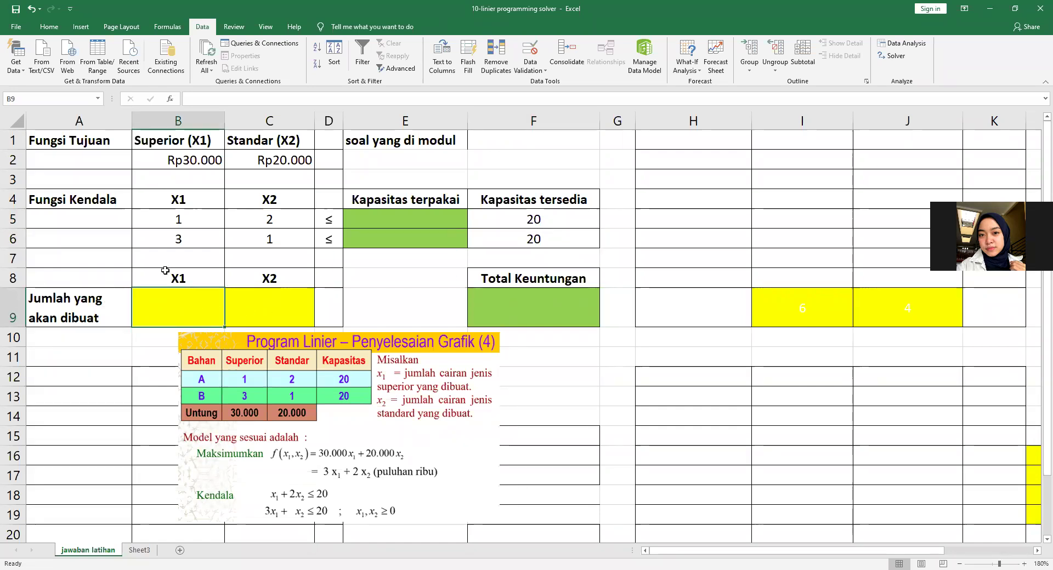
click(286, 304)
click(203, 304)
click(261, 305)
click(198, 305)
click(256, 306)
click(207, 310)
click(261, 308)
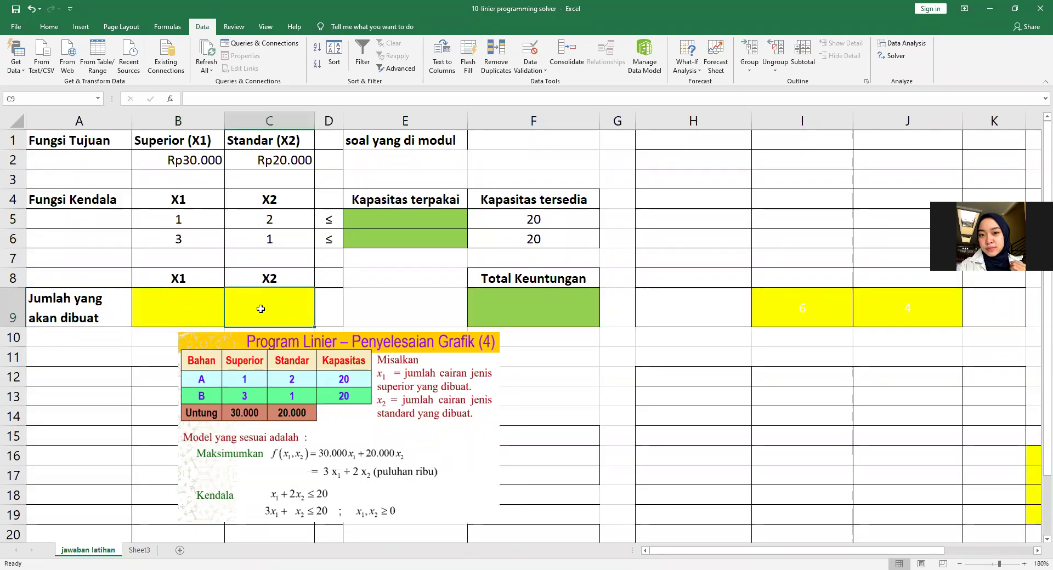
click(187, 300)
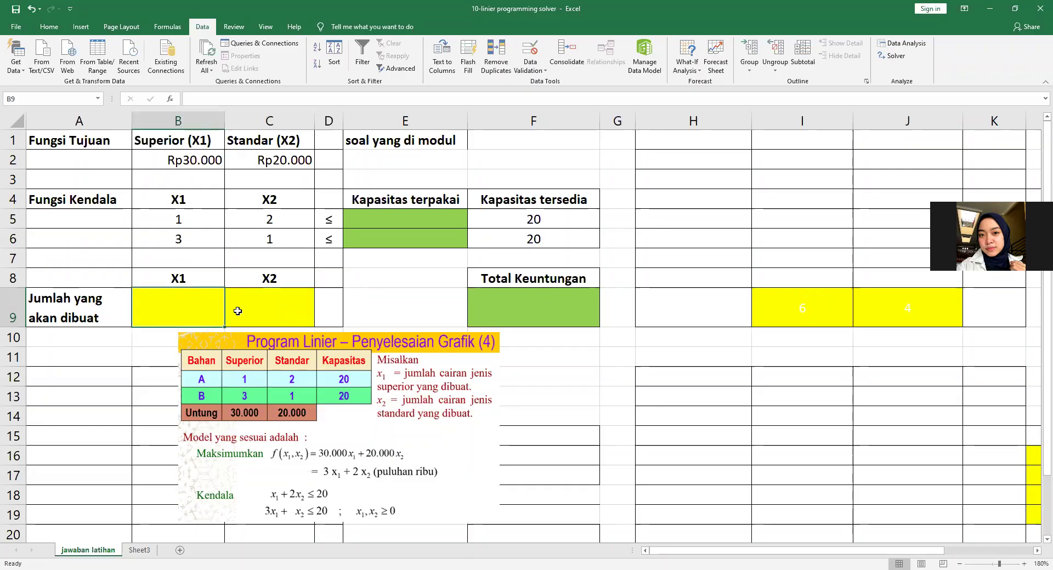
click(266, 315)
click(207, 308)
click(252, 308)
click(173, 305)
click(232, 304)
click(204, 306)
Review the Total Keuntungan cell F9 against the picture's Maksimumkan function and the quantity cells B9:C9.
click(545, 313)
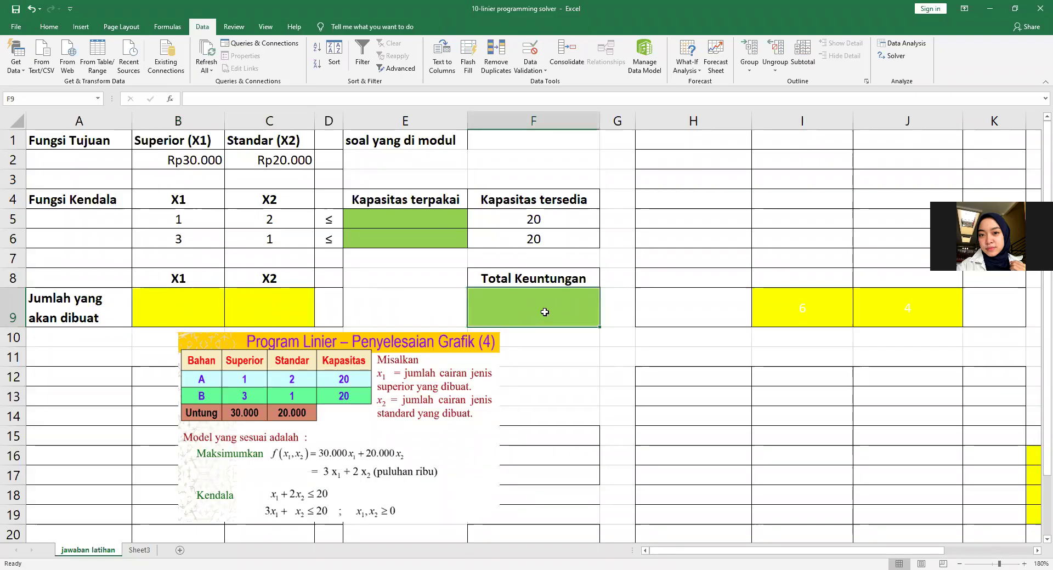
click(528, 280)
click(528, 306)
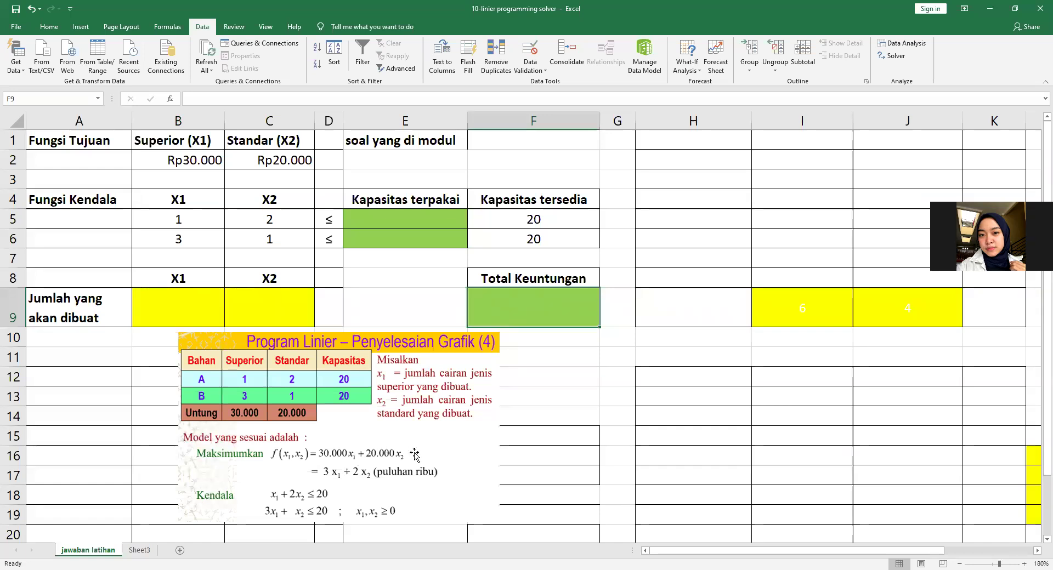
drag(172, 320, 229, 319)
click(256, 311)
click(201, 316)
click(253, 319)
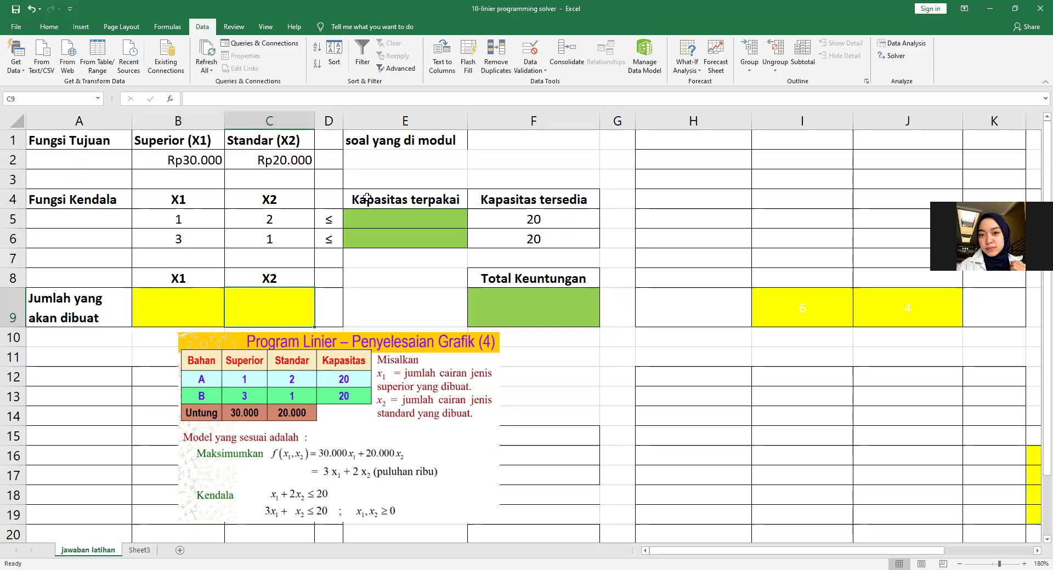
Enter a SUMPRODUCT formula in Kapasitas terpakai cell E5 multiplying the coefficients B5:C5 by the production quantities B9:C9.
click(387, 224)
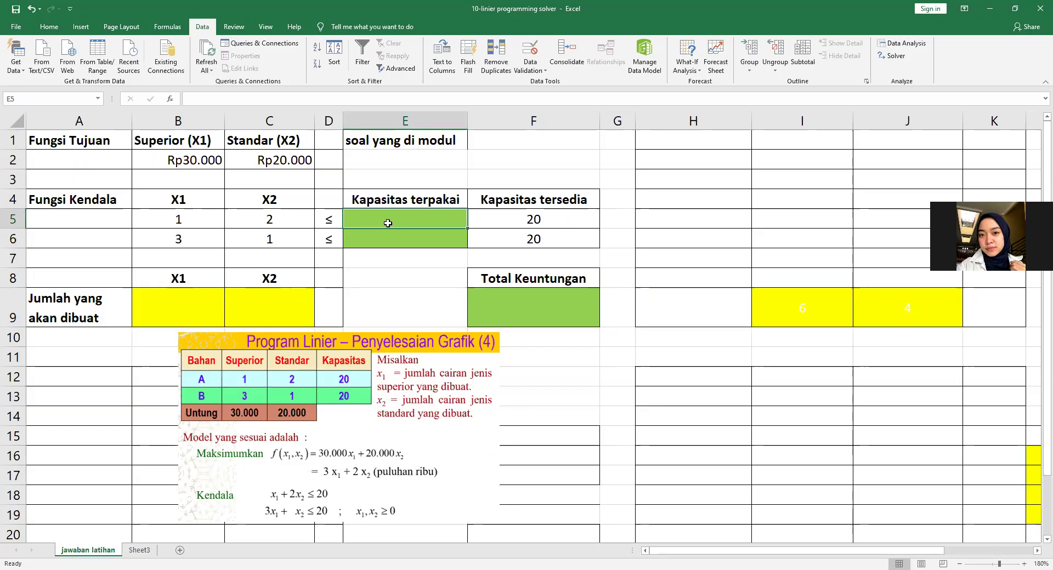
text(=)
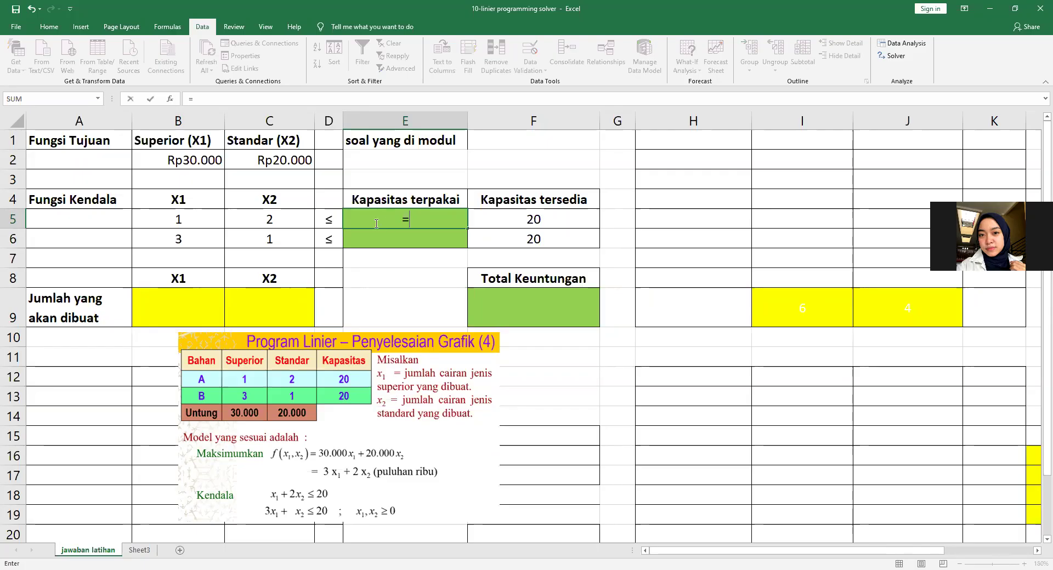
text(sum)
click(435, 282)
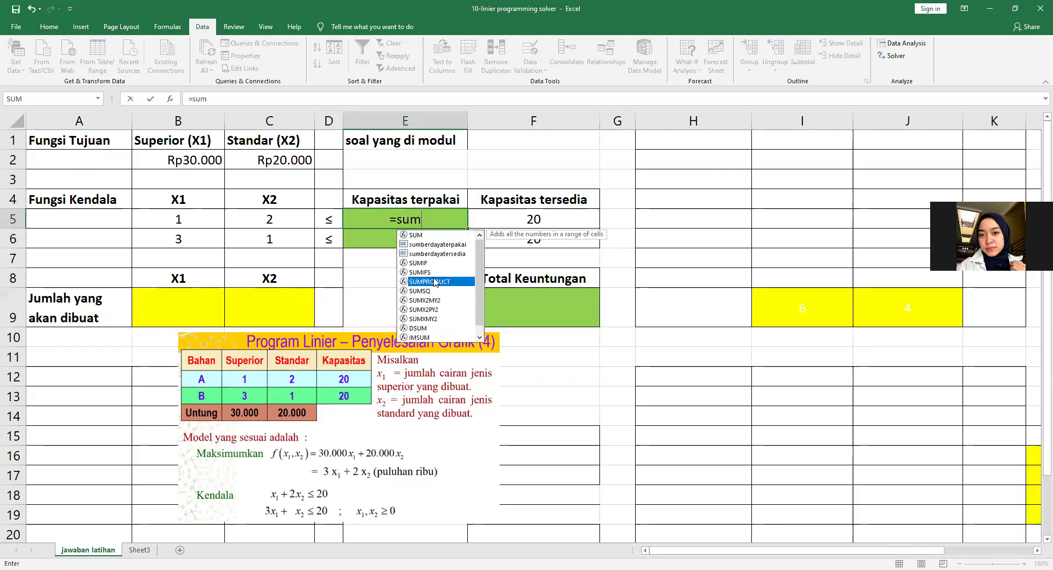
double_click(434, 282)
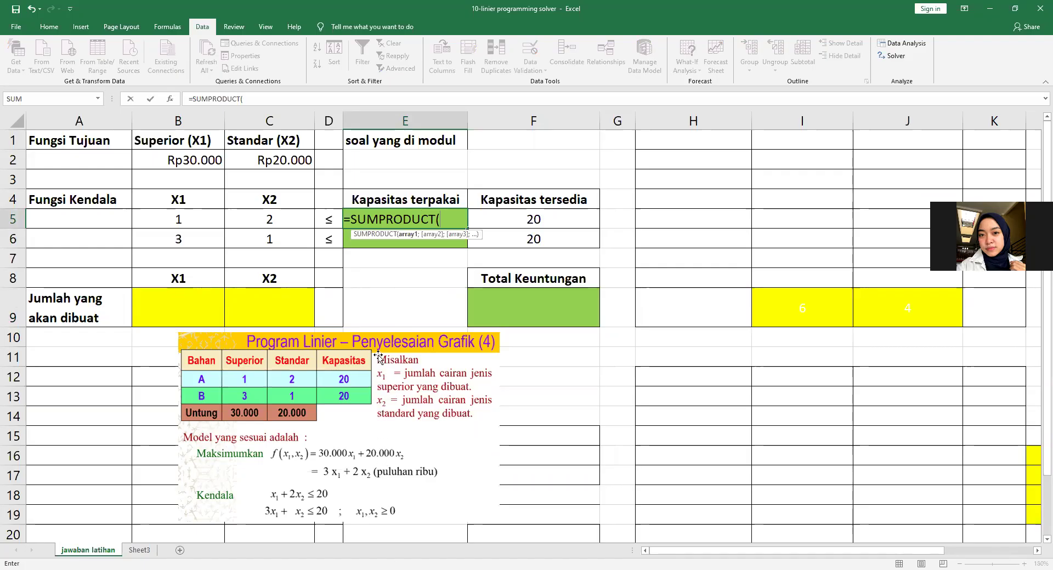
click(184, 219)
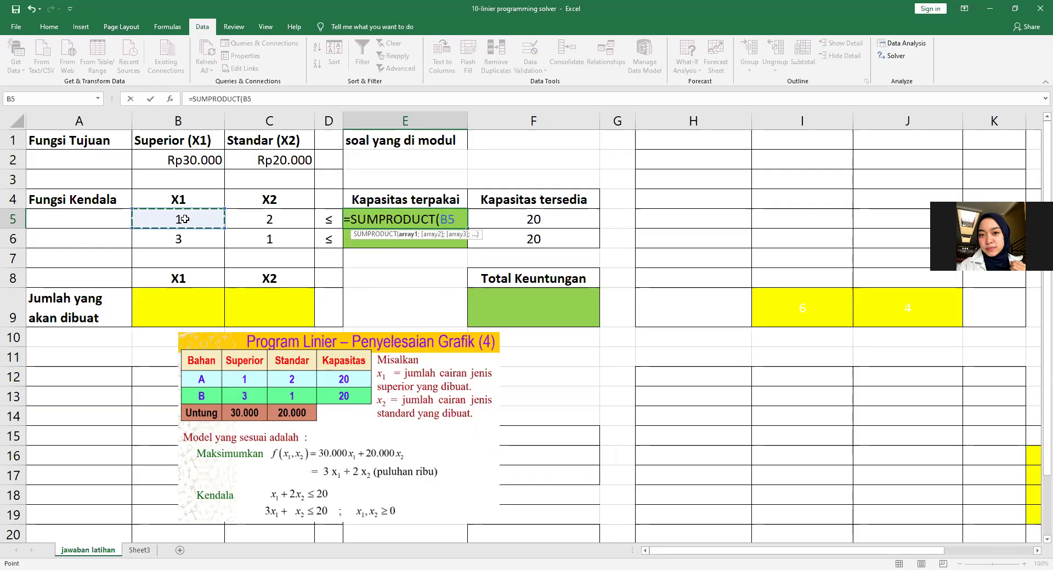
key(shift+Right)
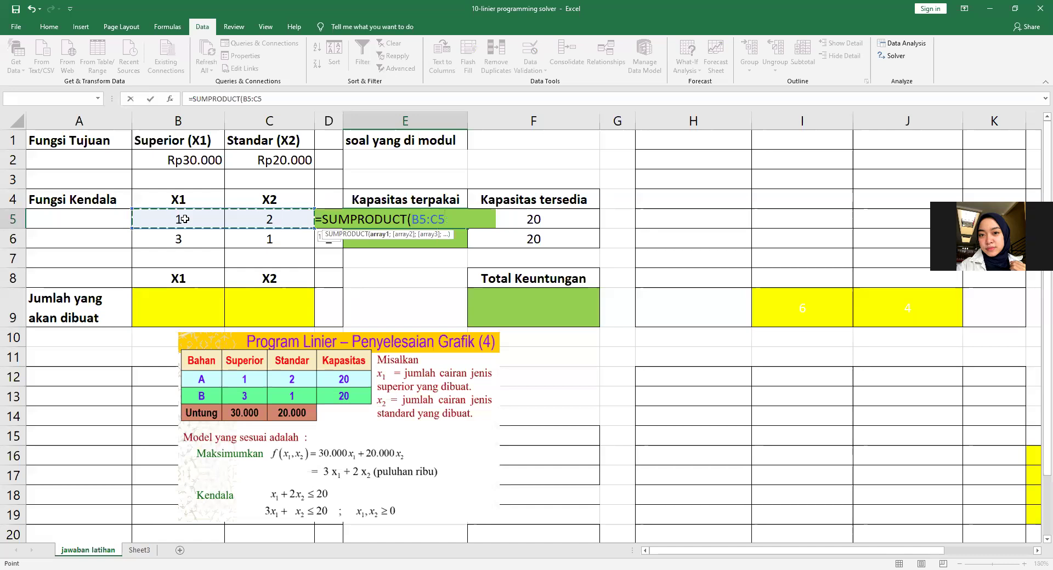
text(;)
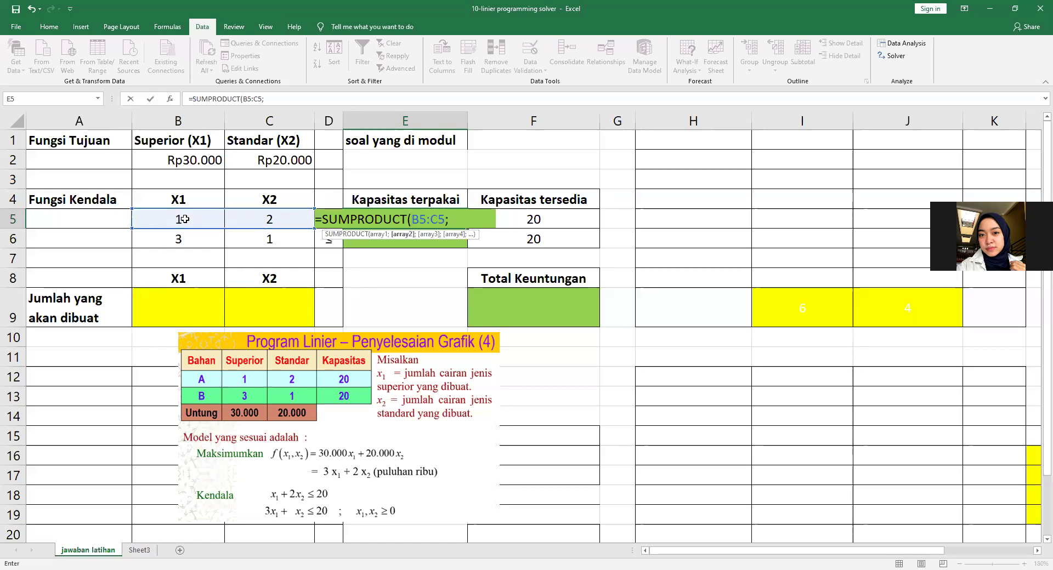
click(168, 316)
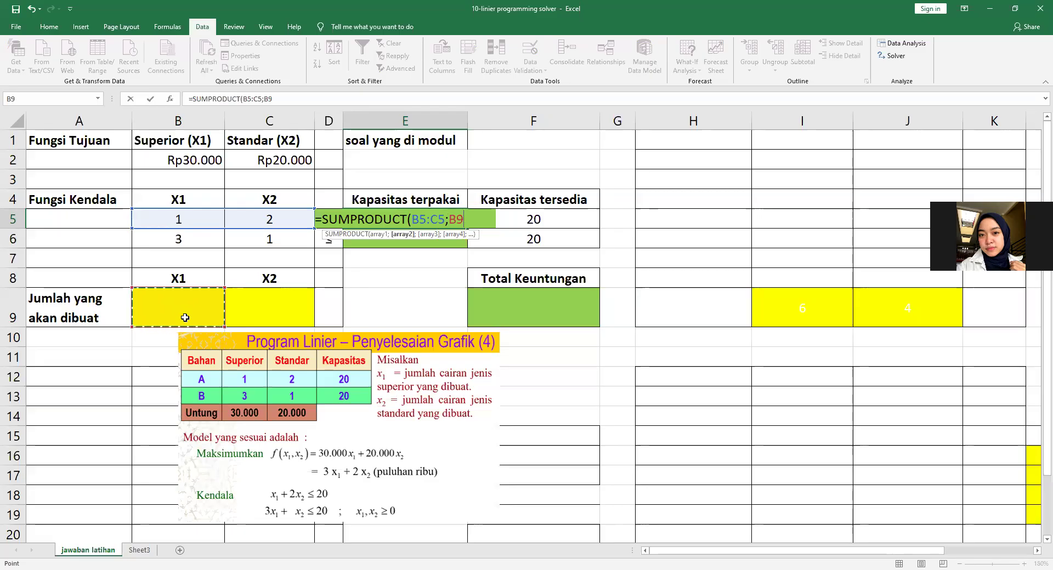
drag(185, 318, 240, 319)
key(Return)
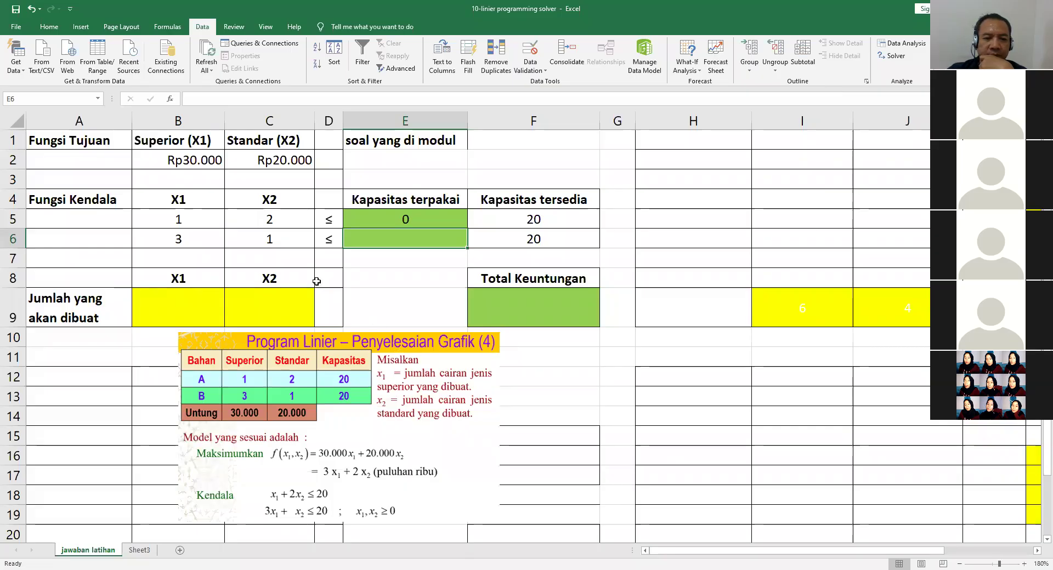
Enter a SUMPRODUCT formula in Kapasitas terpakai cell E6 multiplying the coefficients B6:C6 by the production quantities B9:C9.
text(=)
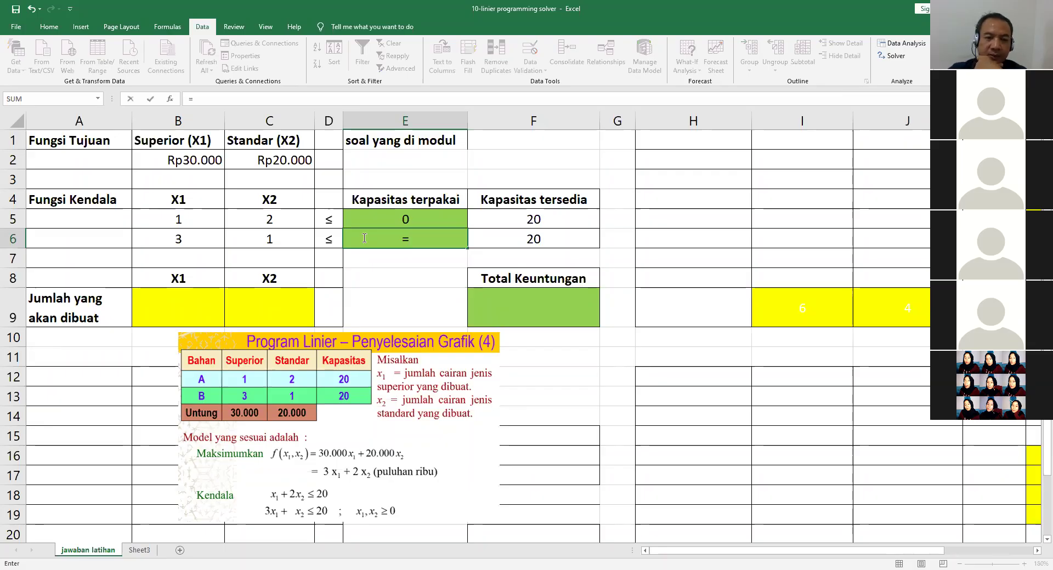
text(sum)
click(430, 303)
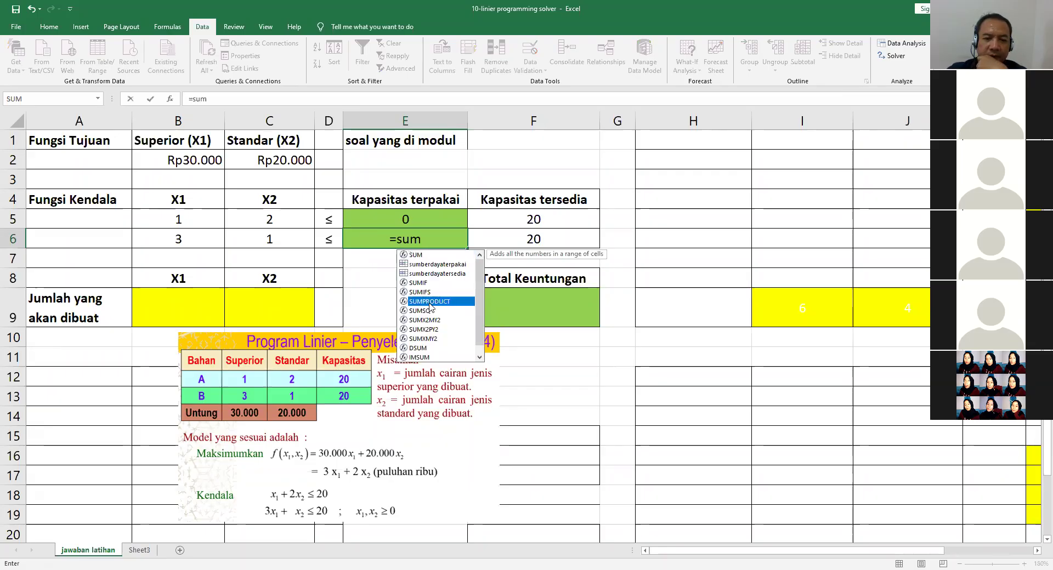
double_click(428, 302)
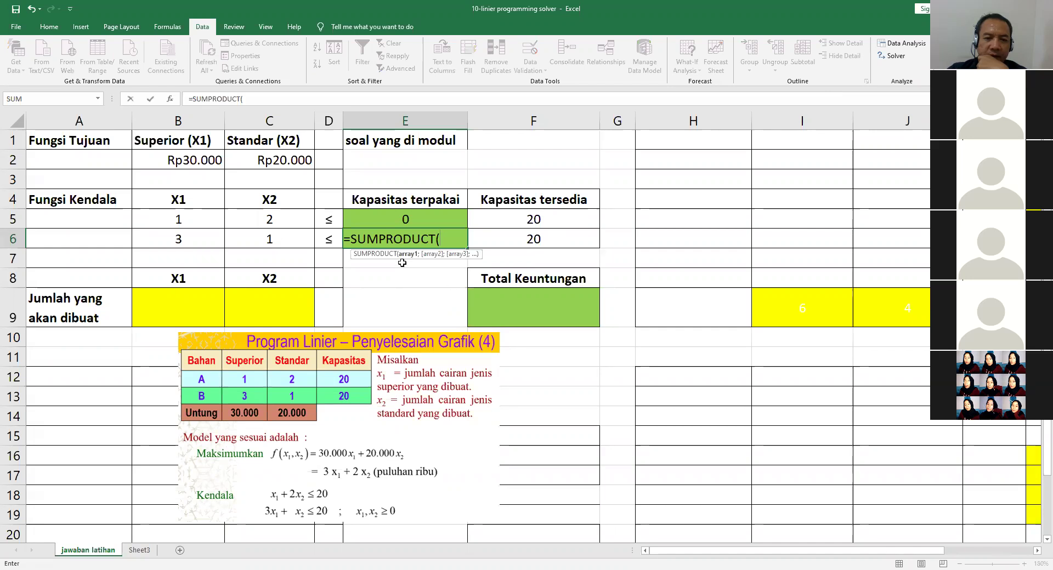
click(176, 241)
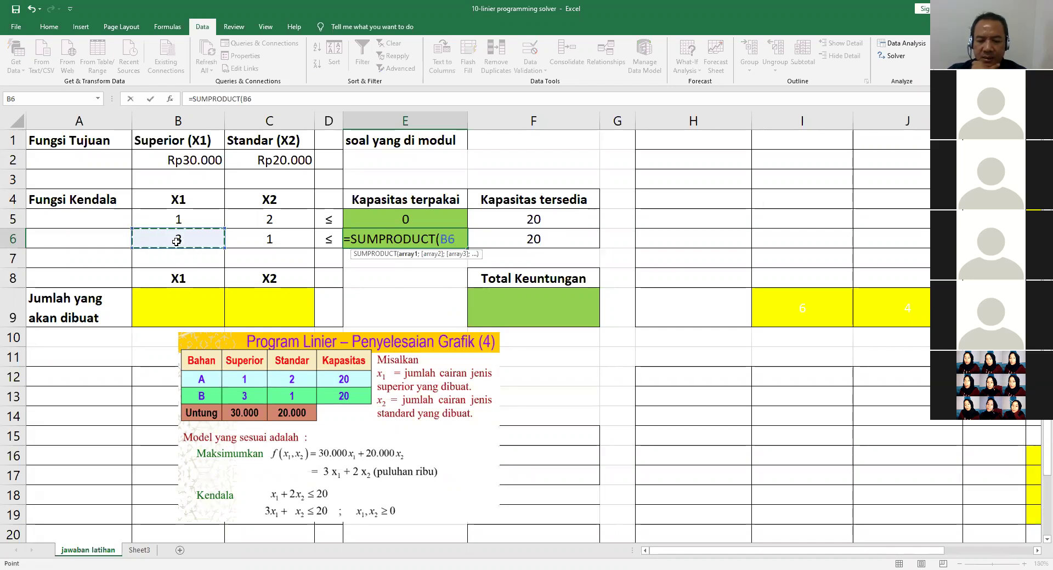
key(shift+Right)
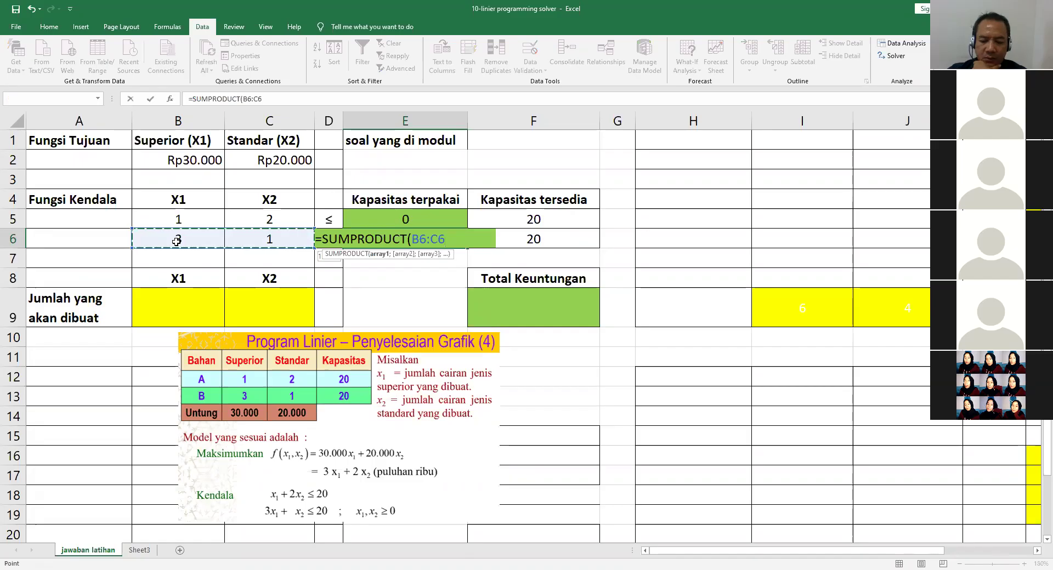
text(;)
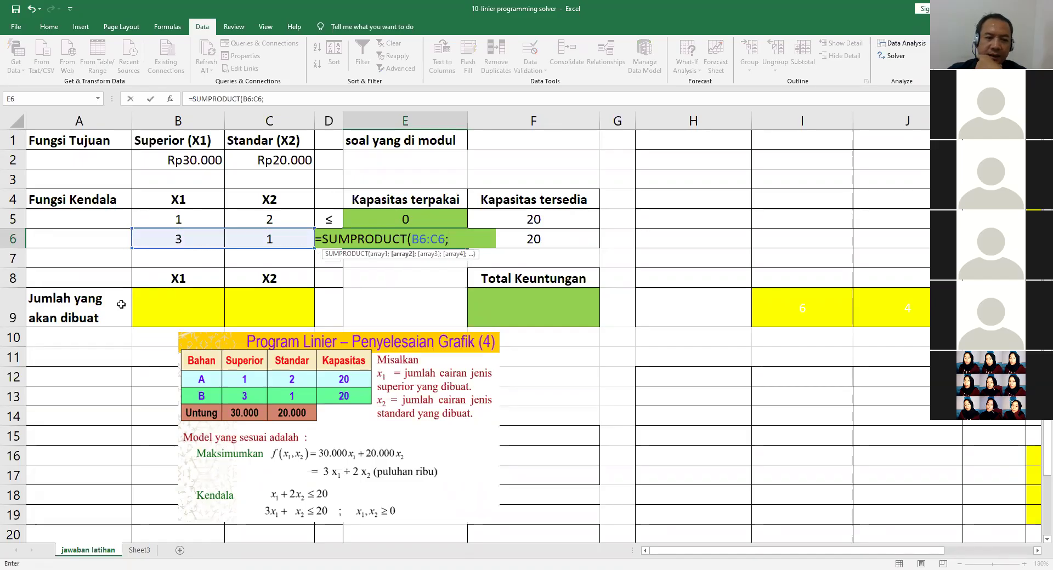
click(175, 301)
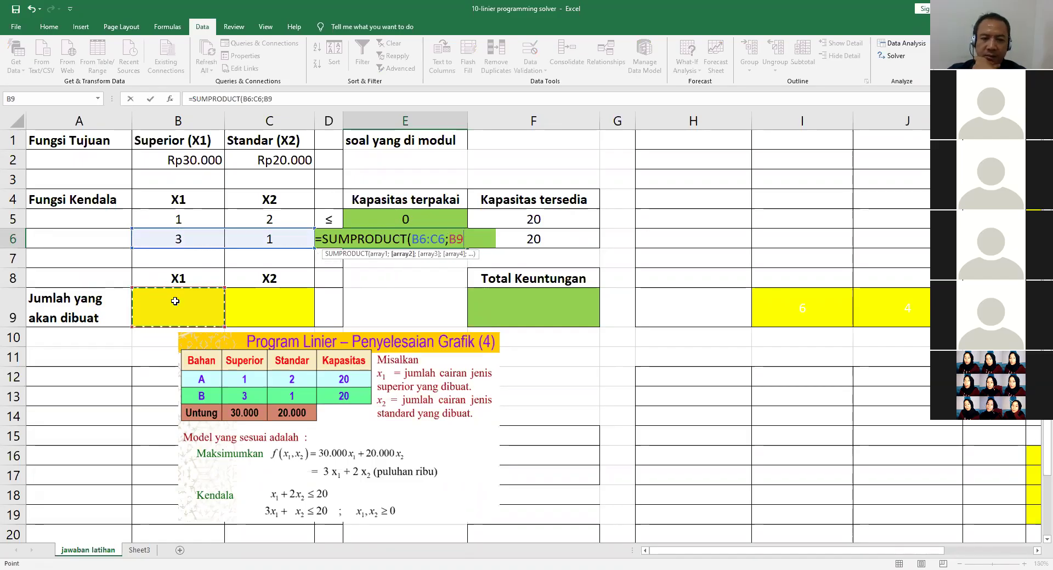
key(shift+Right)
text())
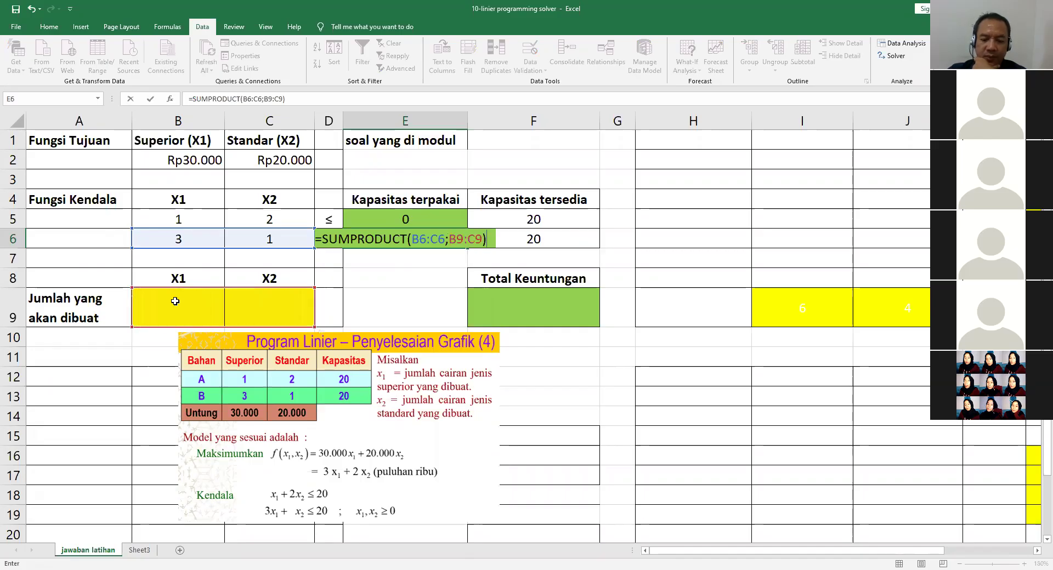
key(Return)
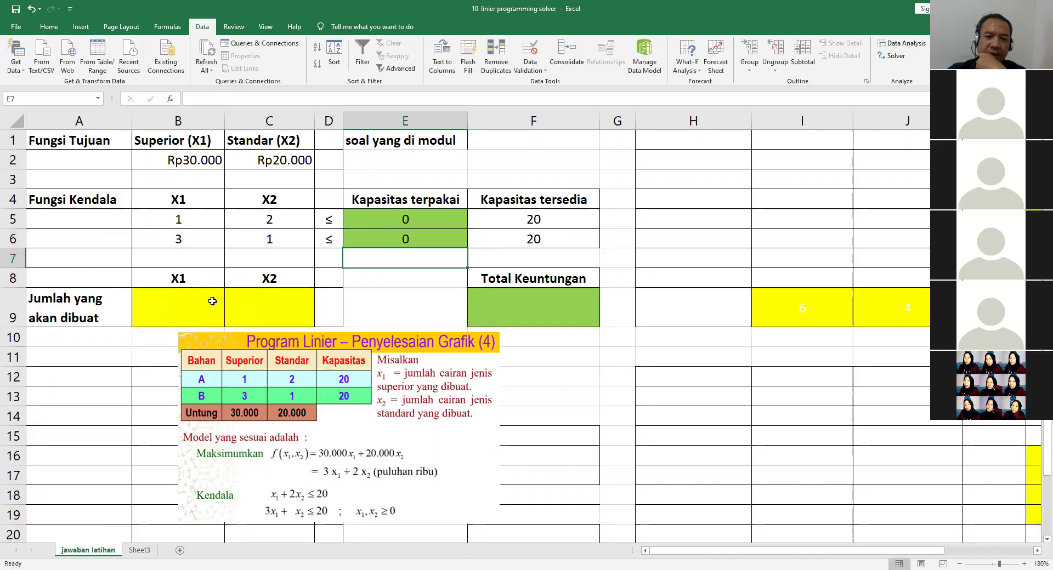
Enter a SUMPRODUCT formula in Total Keuntungan cell F9 multiplying the unit profits B2:C2 by the production quantities B9:C9.
click(524, 303)
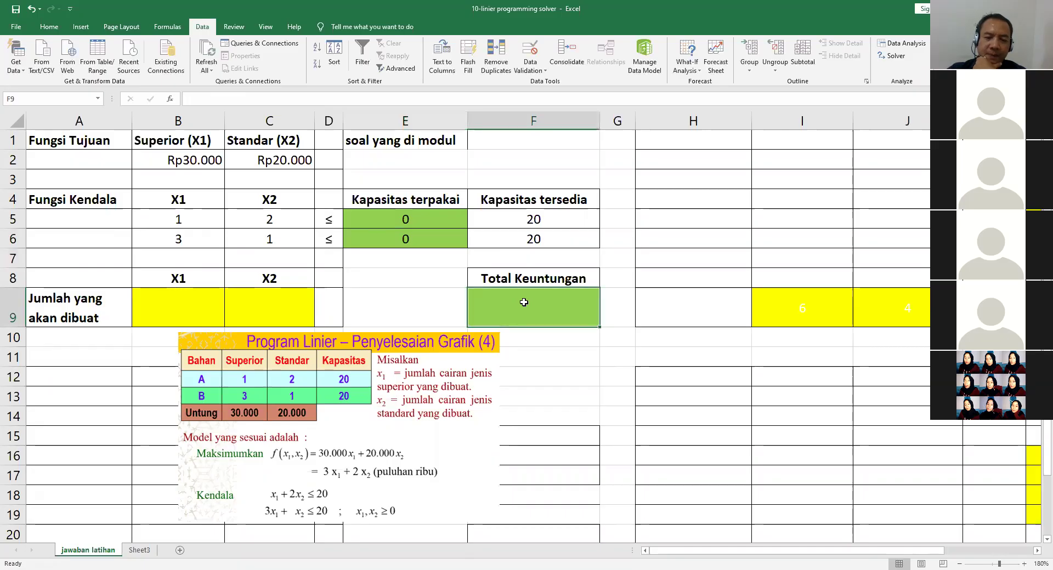
text(=)
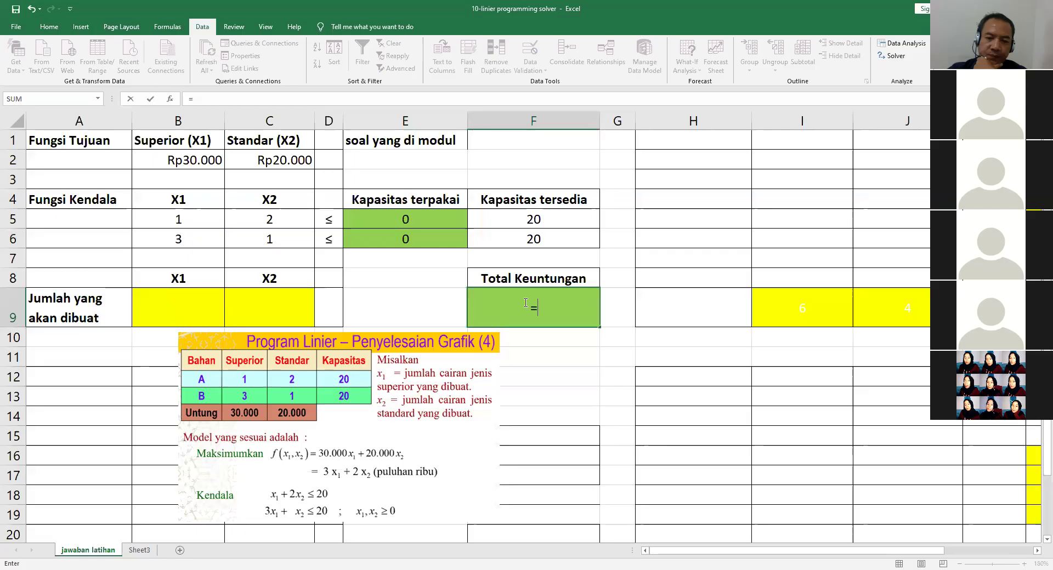
text(sum)
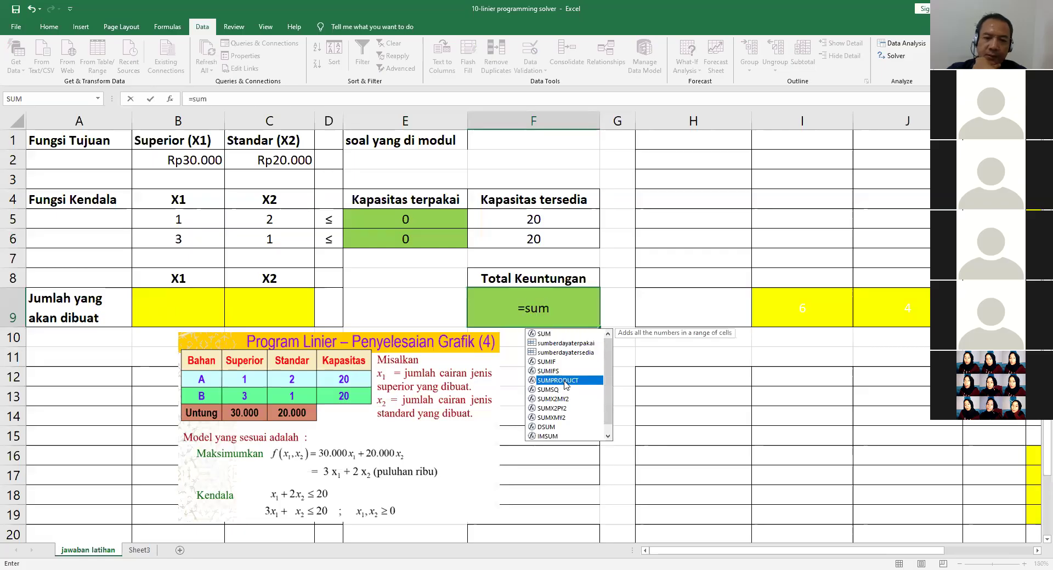
double_click(565, 382)
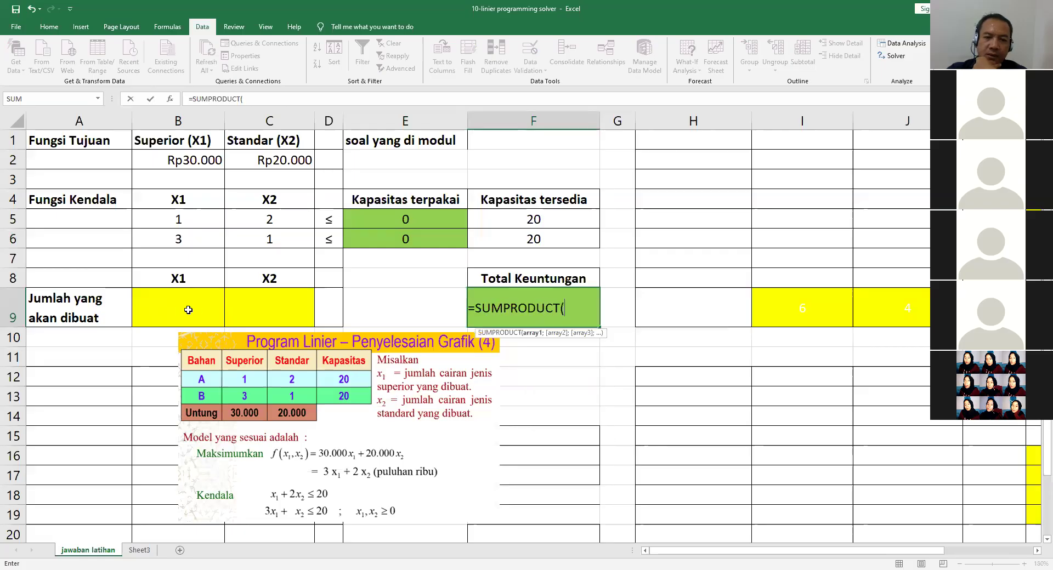
click(167, 160)
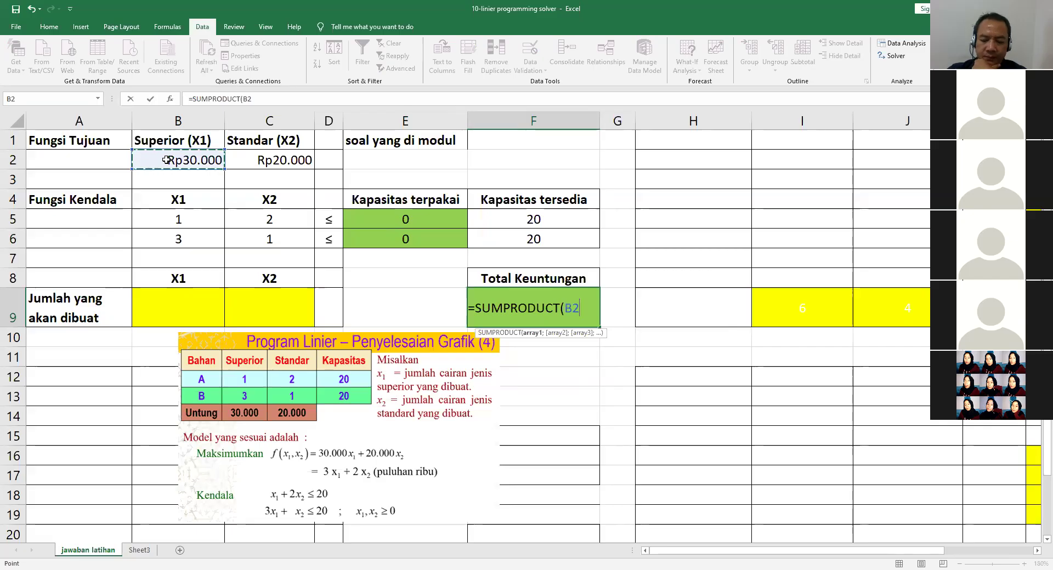
key(shift+Right)
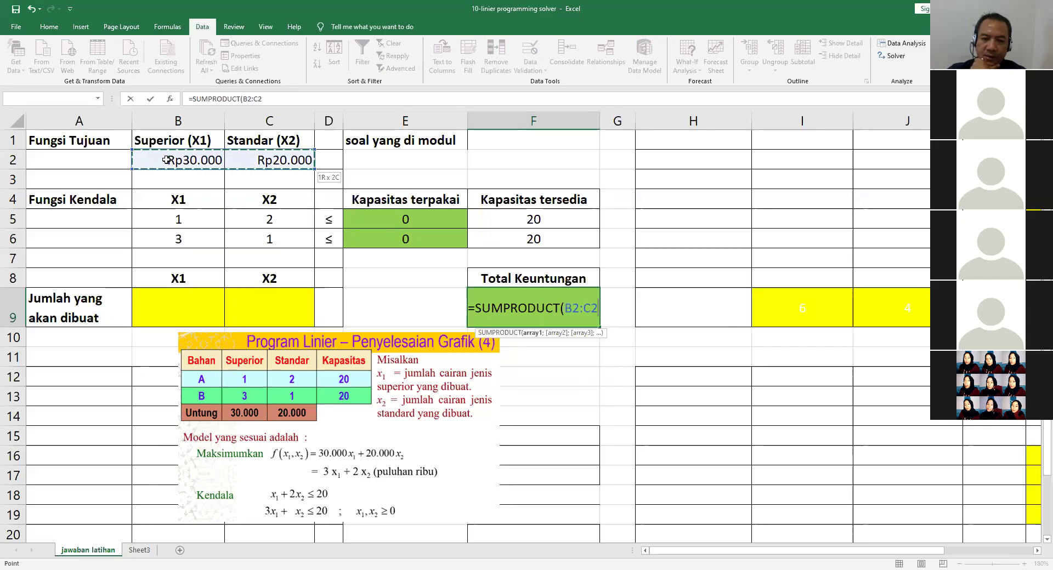
text(;)
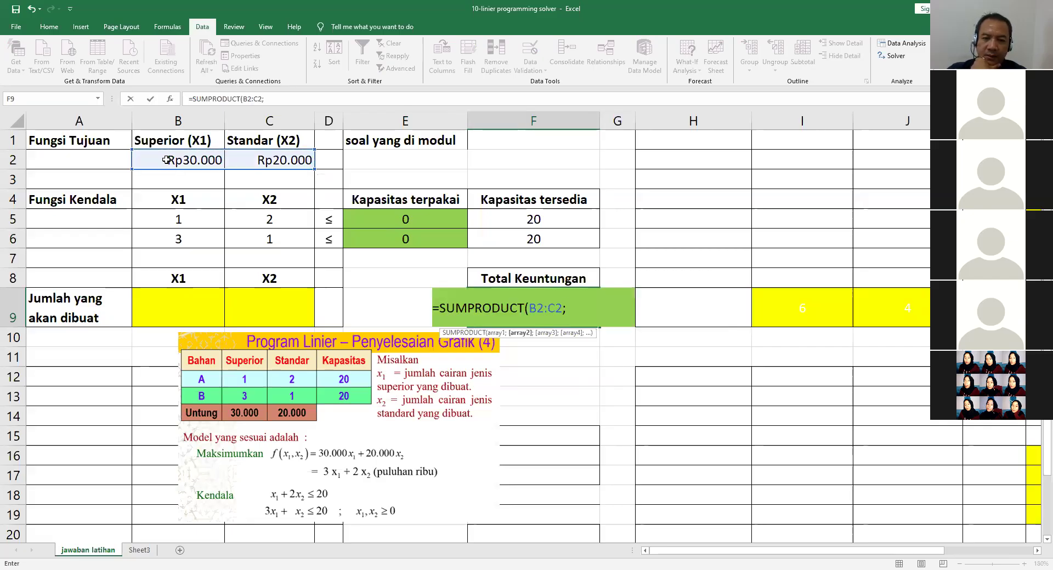
click(177, 311)
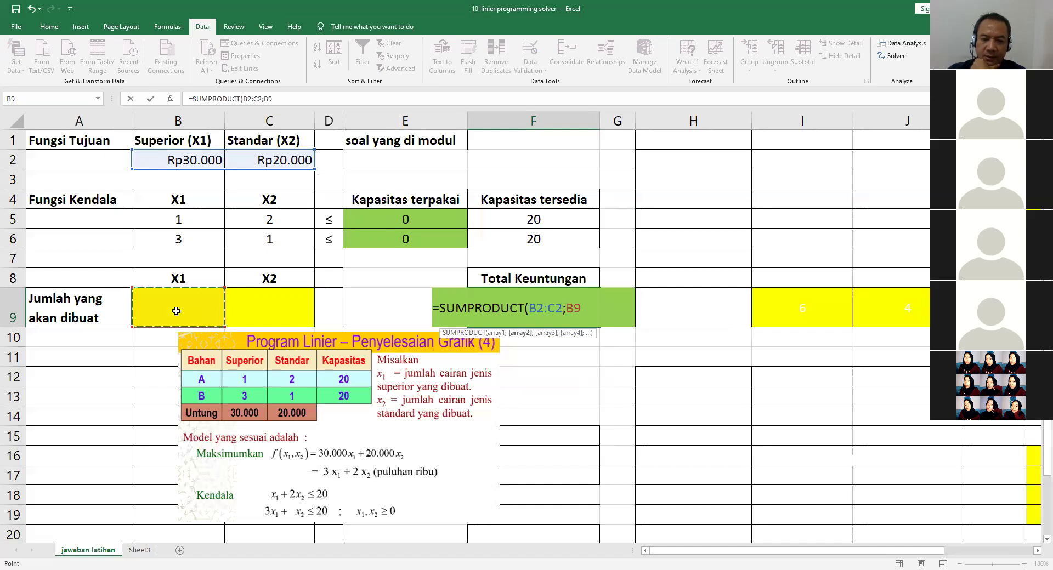
key(shift+Right)
text())
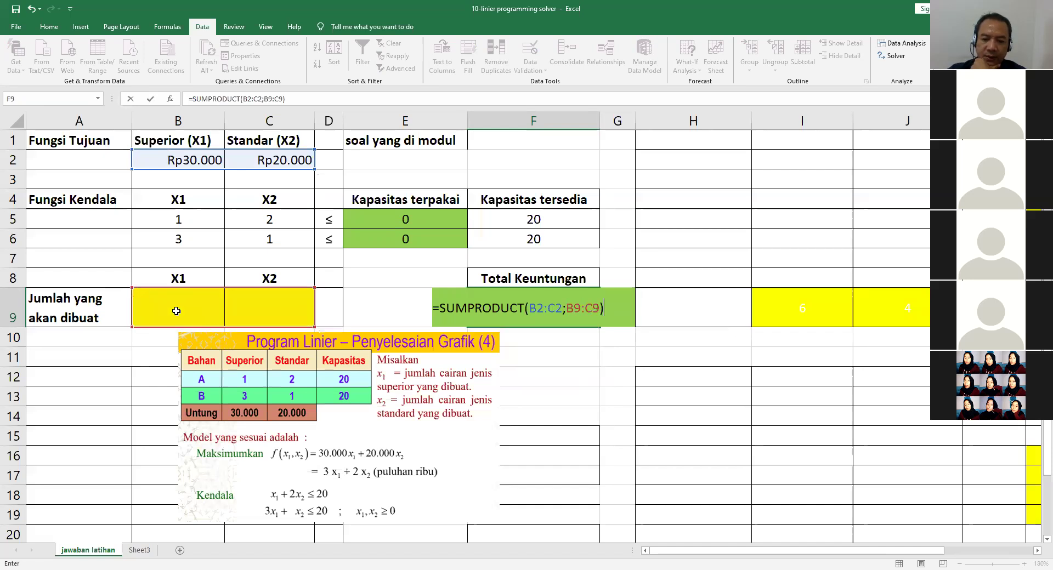
key(Return)
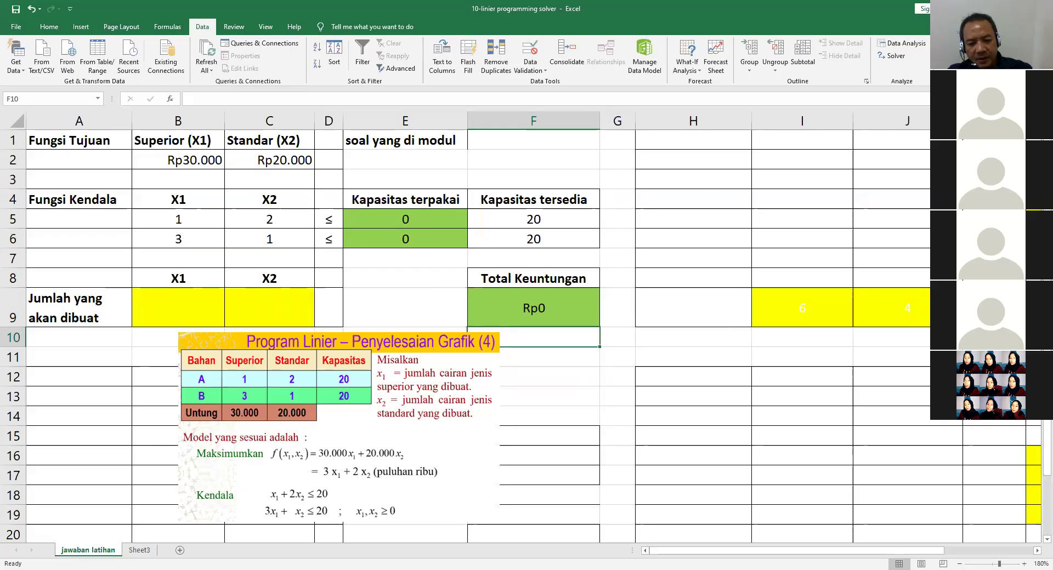
click(405, 569)
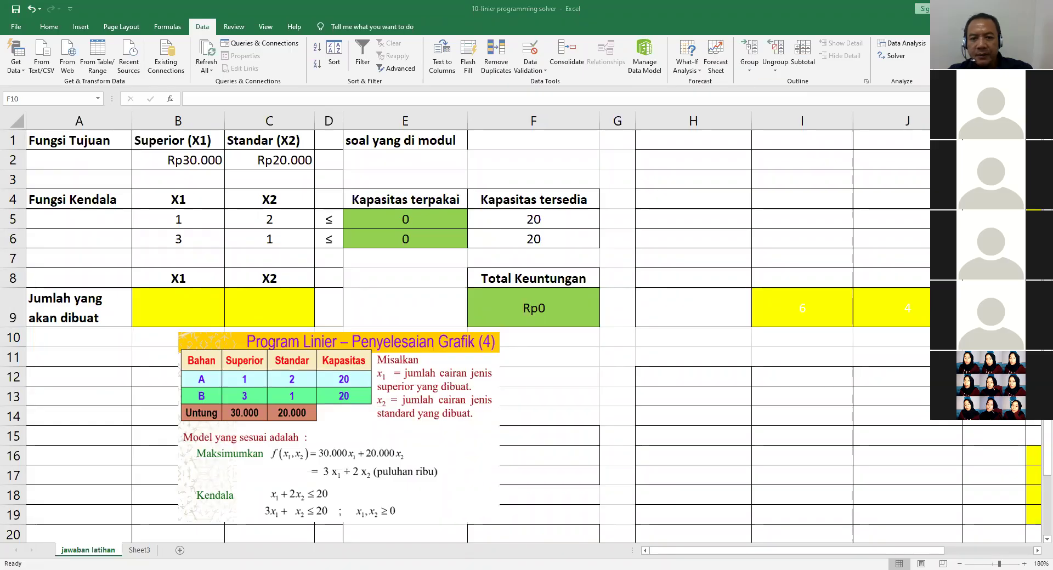
click(704, 263)
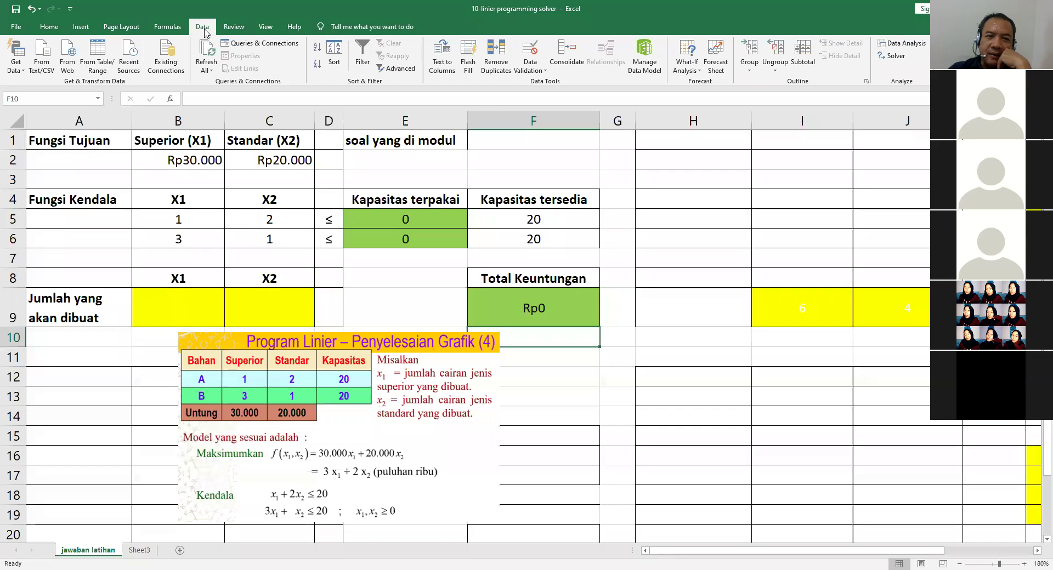
Open Solver, review its saved objective, variable cells and constraint, and reset all Solver options and cell selections.
click(894, 57)
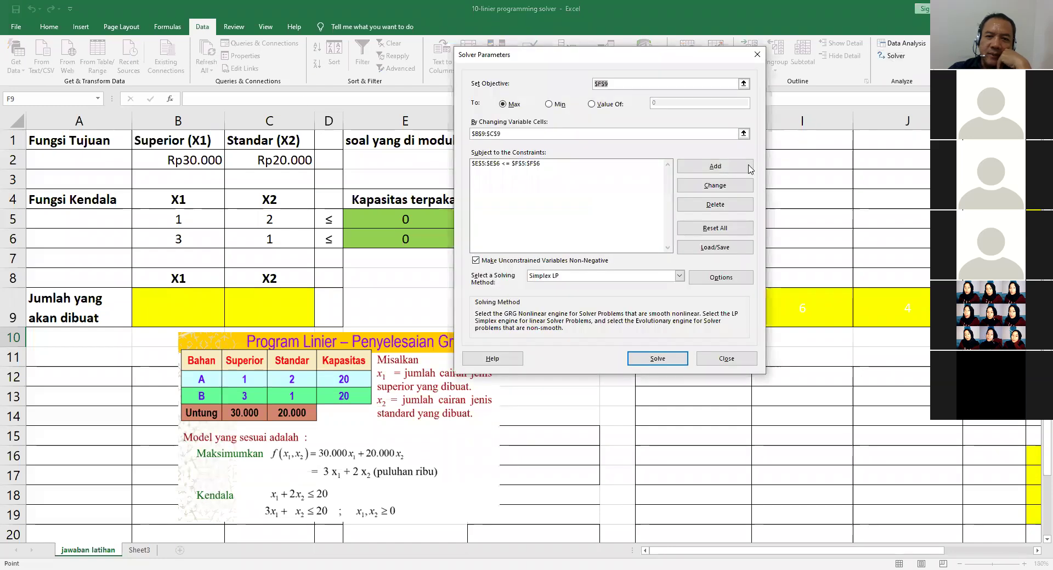
click(564, 134)
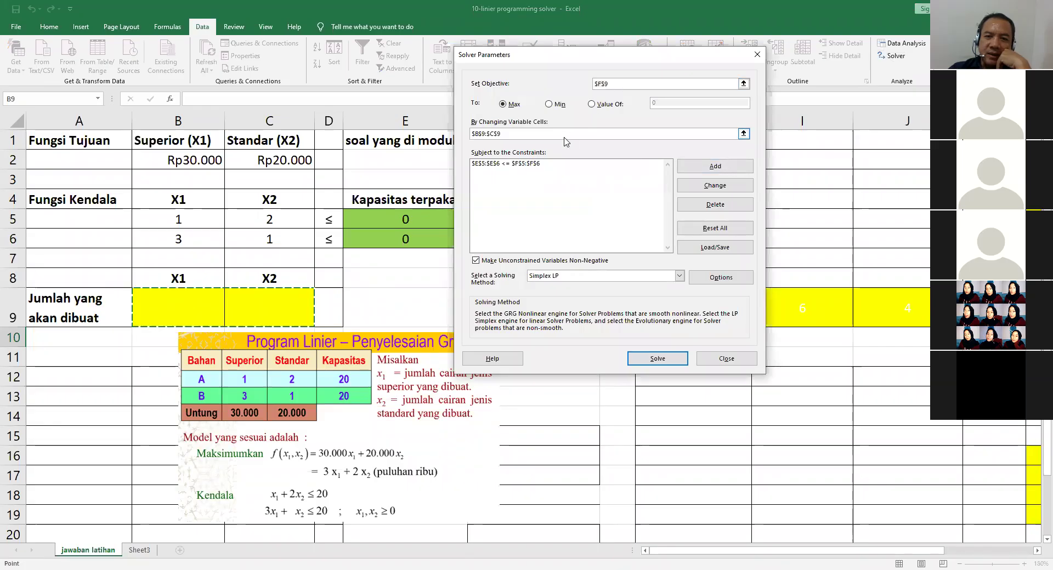
click(533, 164)
click(530, 134)
click(631, 84)
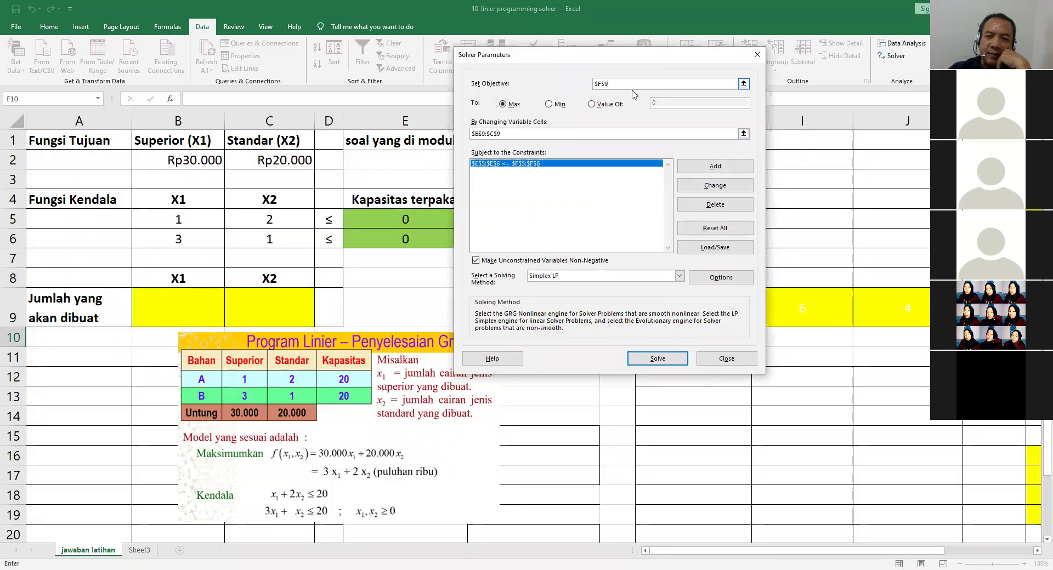
click(715, 228)
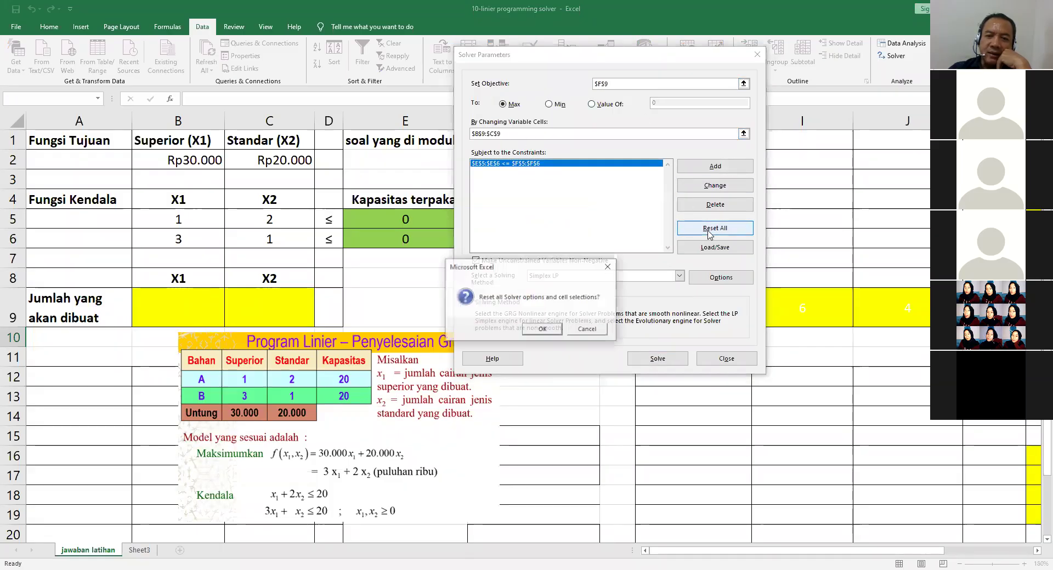
click(543, 329)
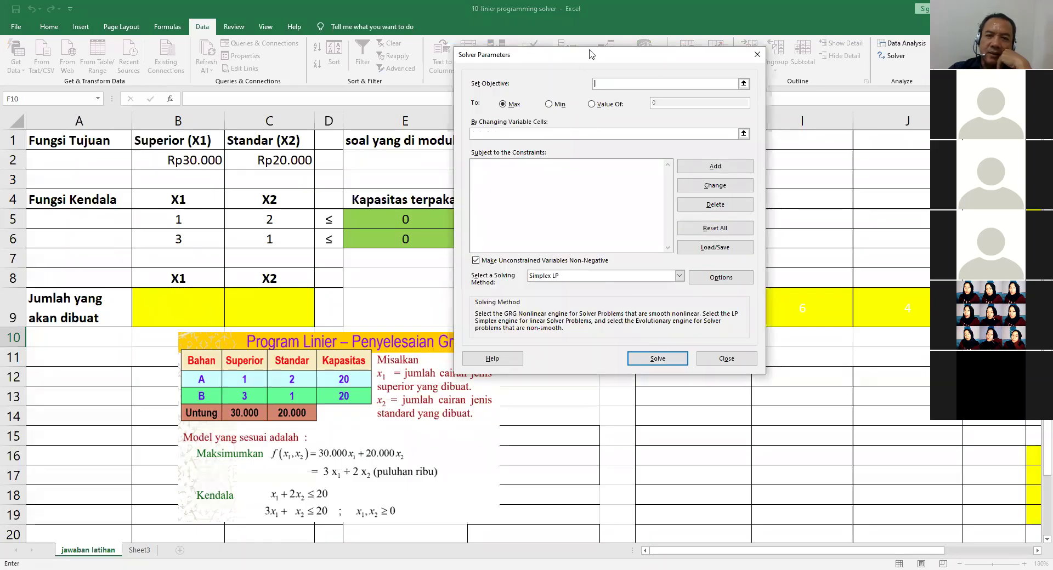
Move the Solver Parameters dialog clear of the model and set the objective to Total Keuntungan cell F9.
drag(590, 57, 614, 282)
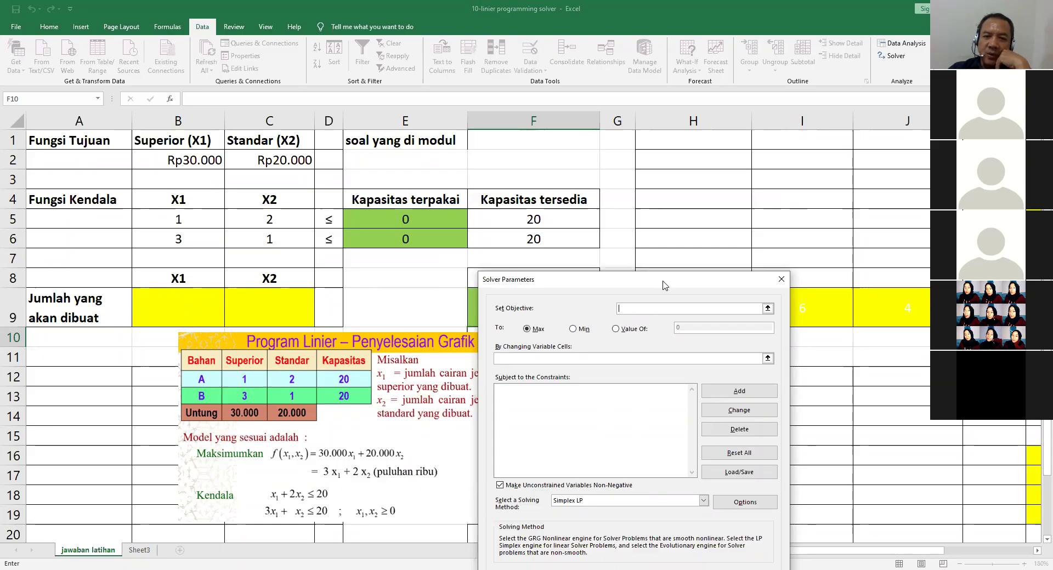
drag(663, 282, 292, 262)
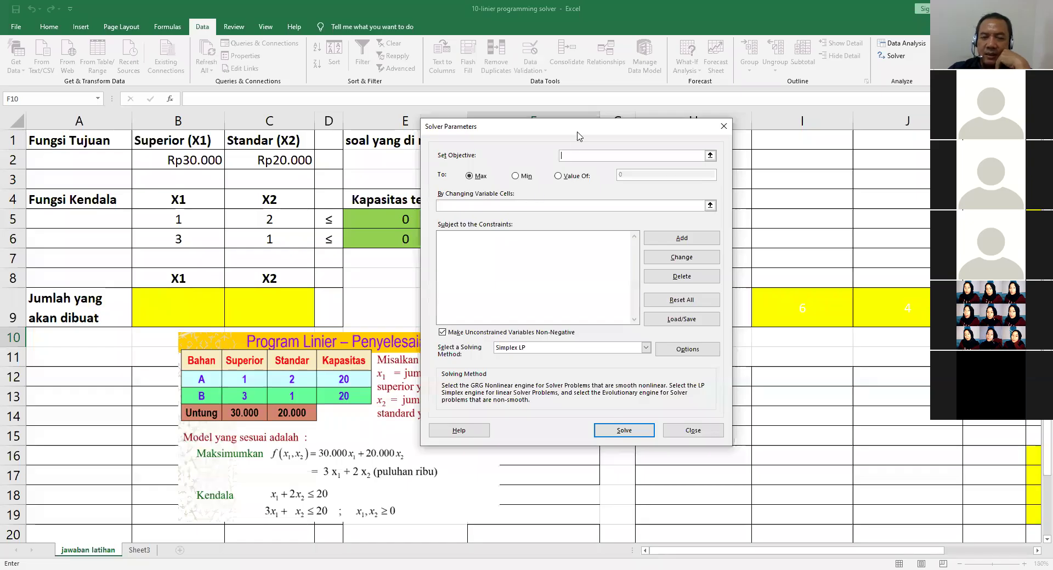
drag(578, 136, 704, 104)
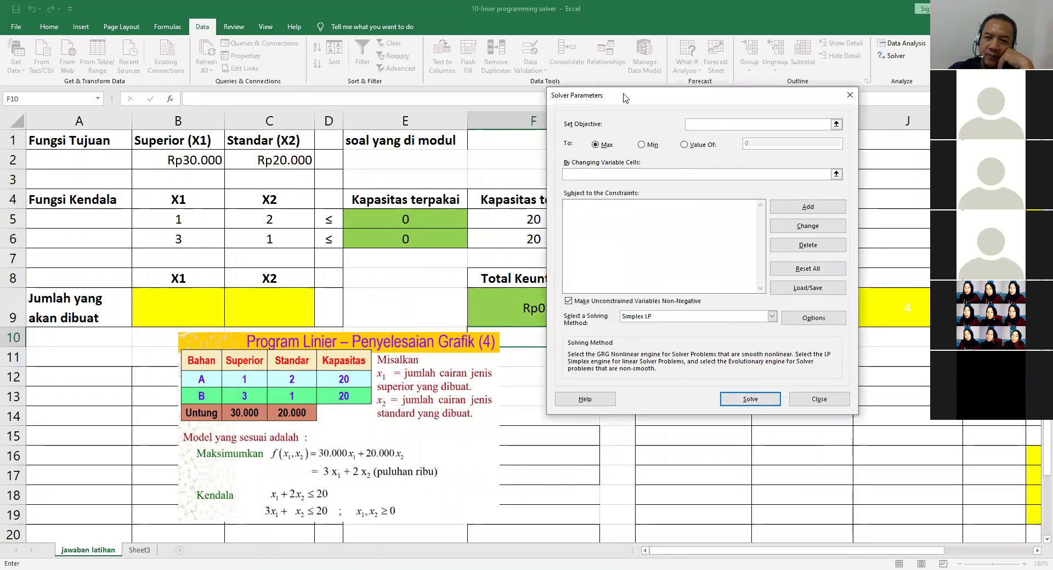
drag(624, 97, 647, 73)
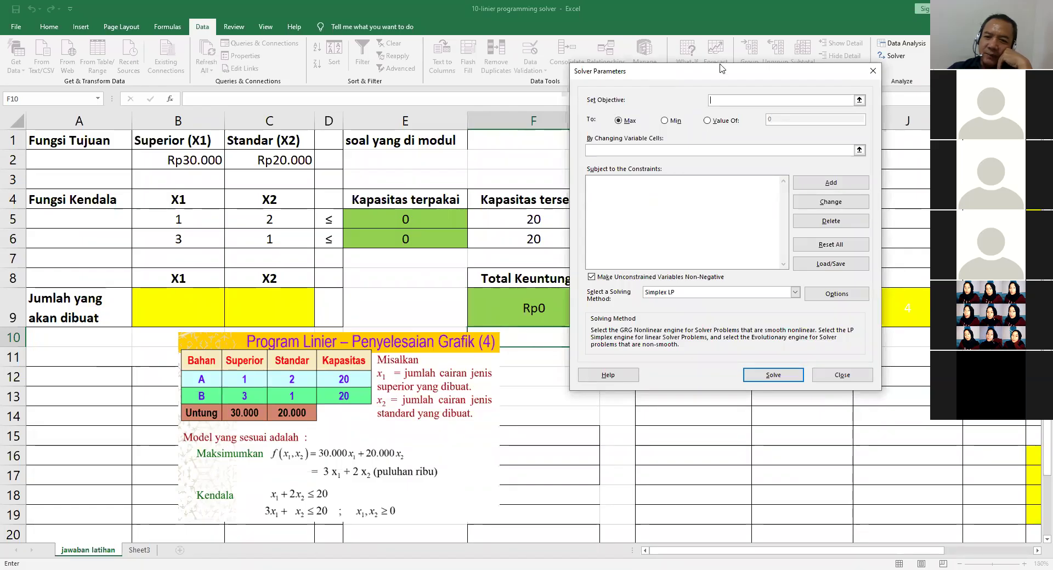
drag(720, 68, 760, 93)
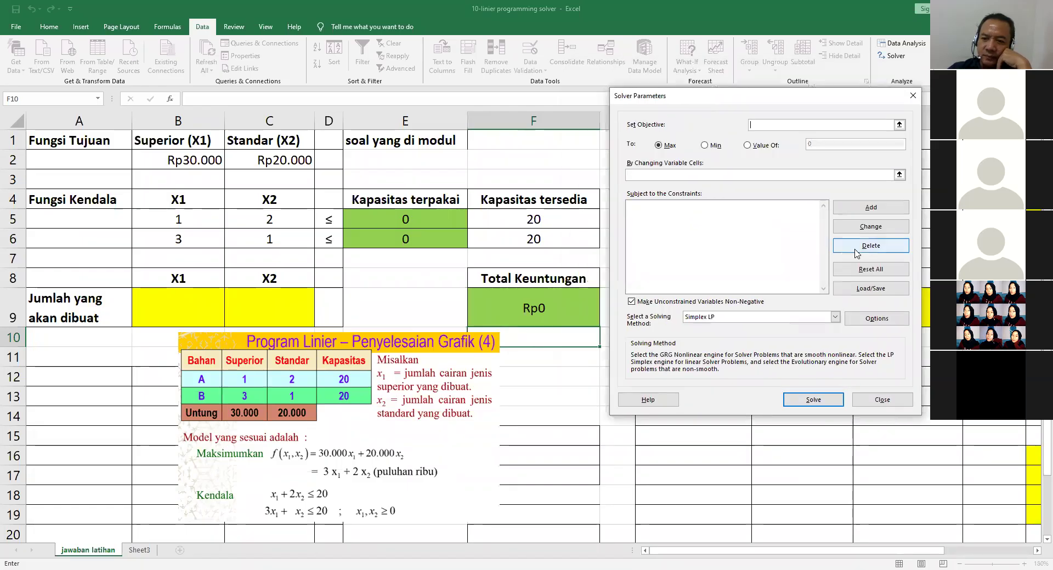
click(899, 125)
click(519, 304)
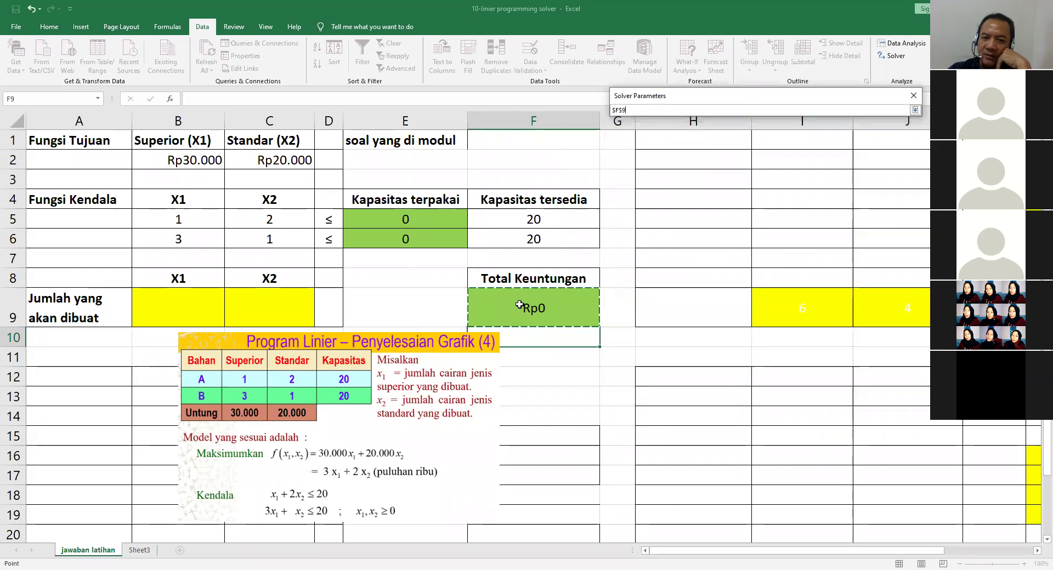
click(915, 111)
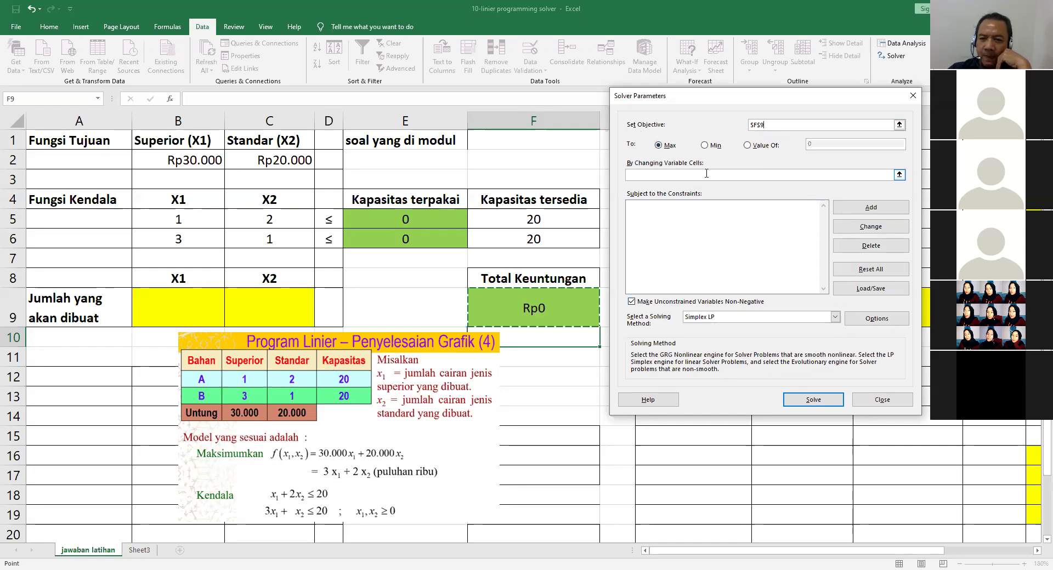
Set the Solver variable cells to the production quantities B9:C9 and move the Solver Parameters dialog further away from the model.
click(901, 175)
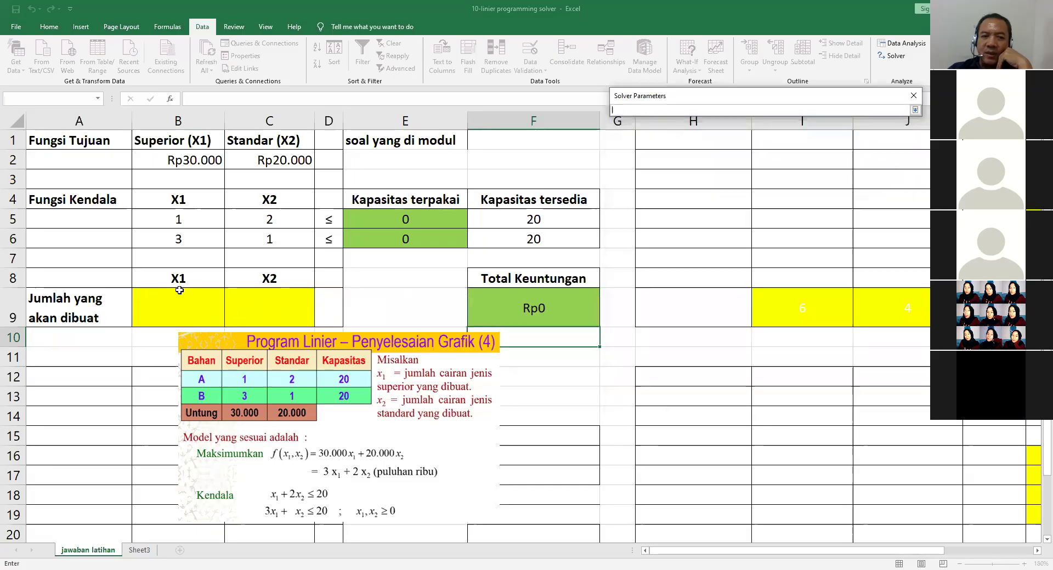
click(176, 296)
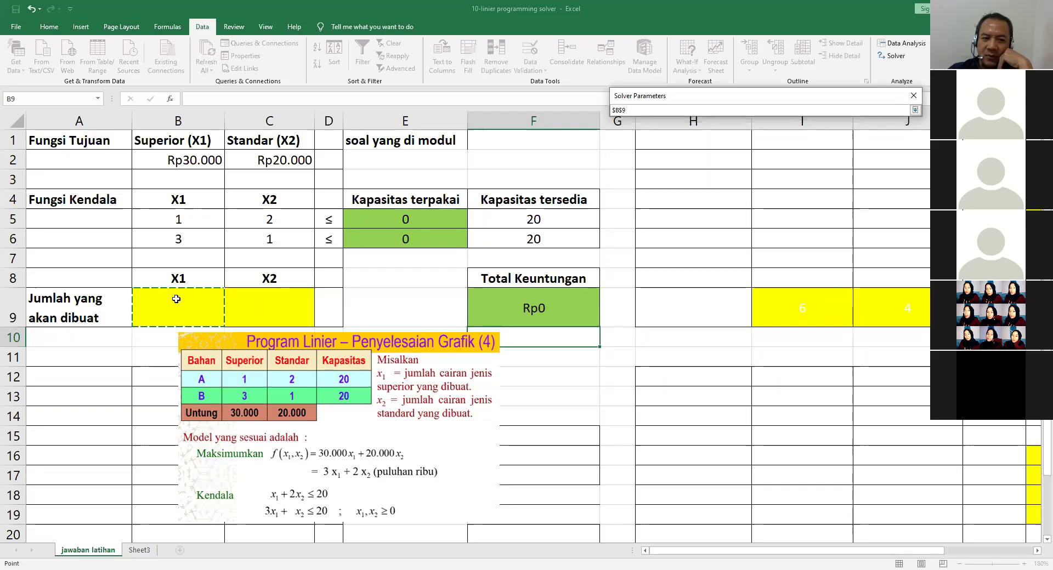
key(shift+Right)
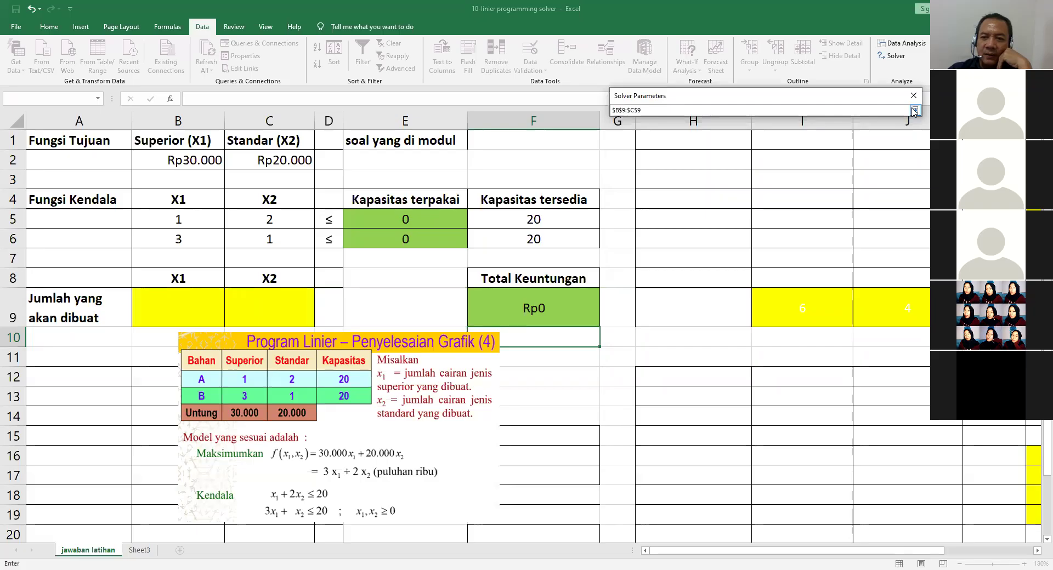
click(914, 110)
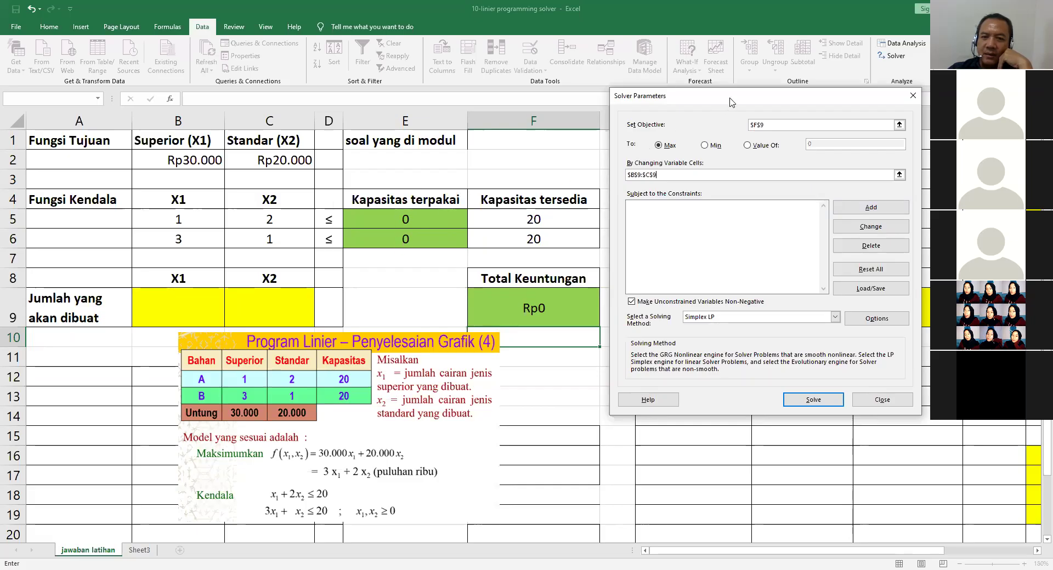
drag(731, 100, 765, 100)
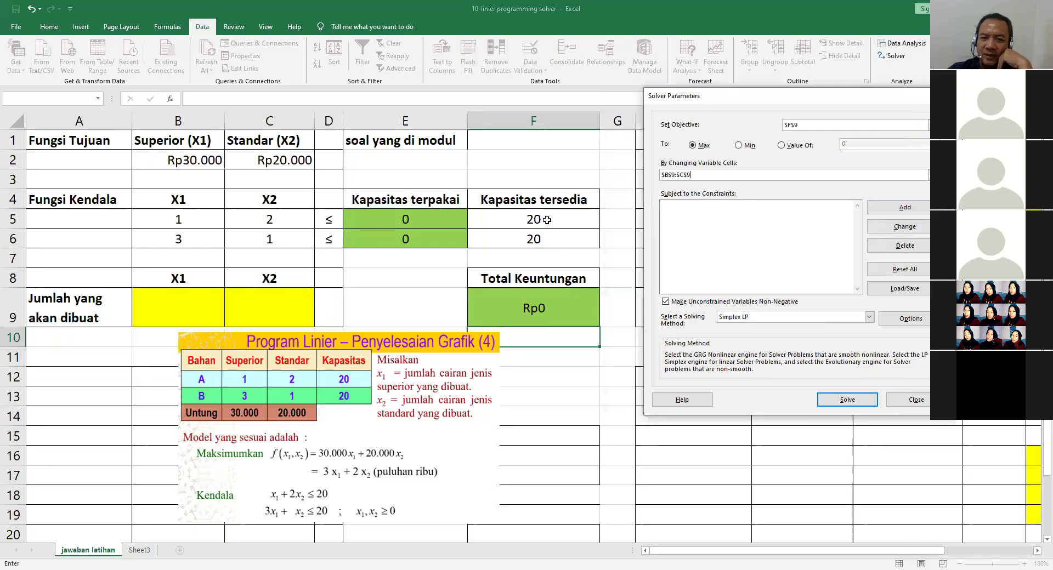
Add a Solver constraint requiring the Kapasitas terpakai cells E5:E6 to be <= the Kapasitas tersedia cells F5:F6.
click(899, 210)
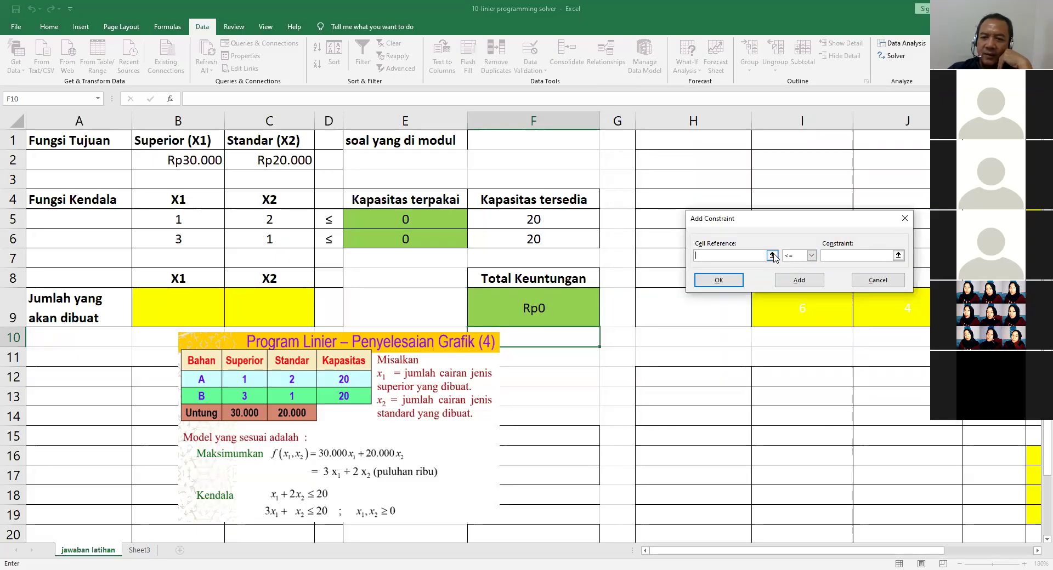
click(487, 218)
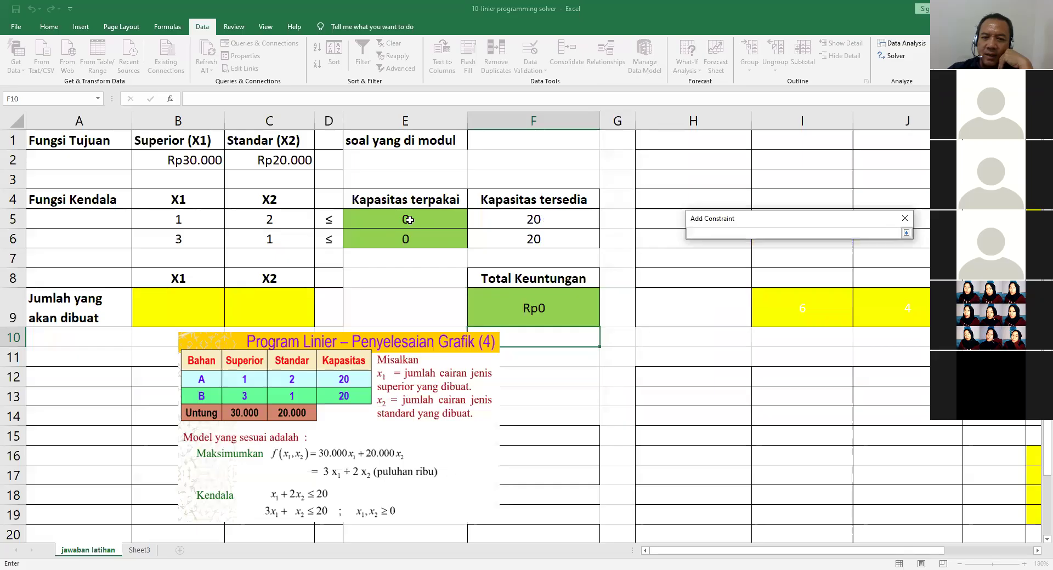
click(408, 219)
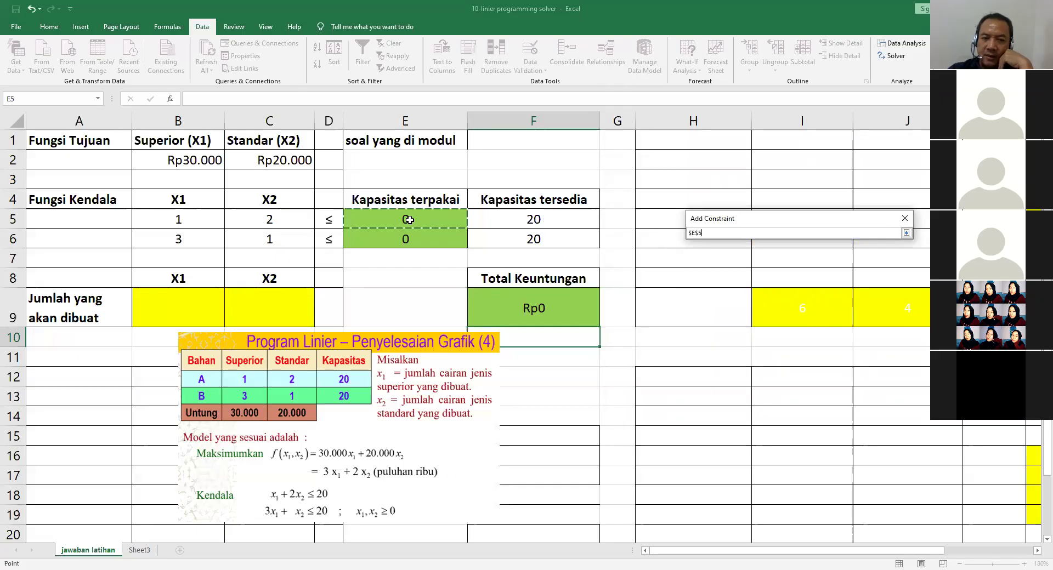
key(shift+Down)
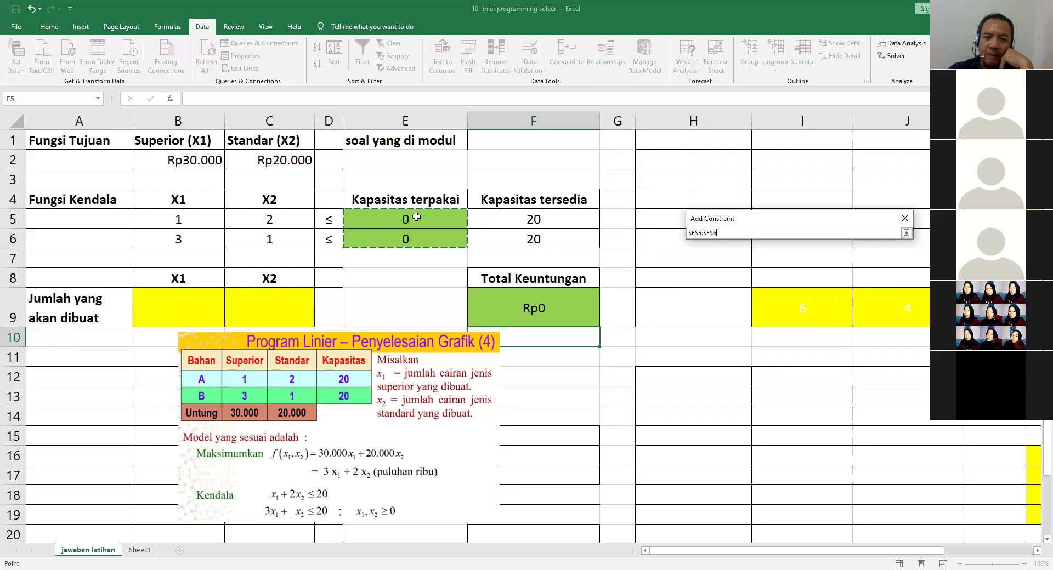
click(907, 234)
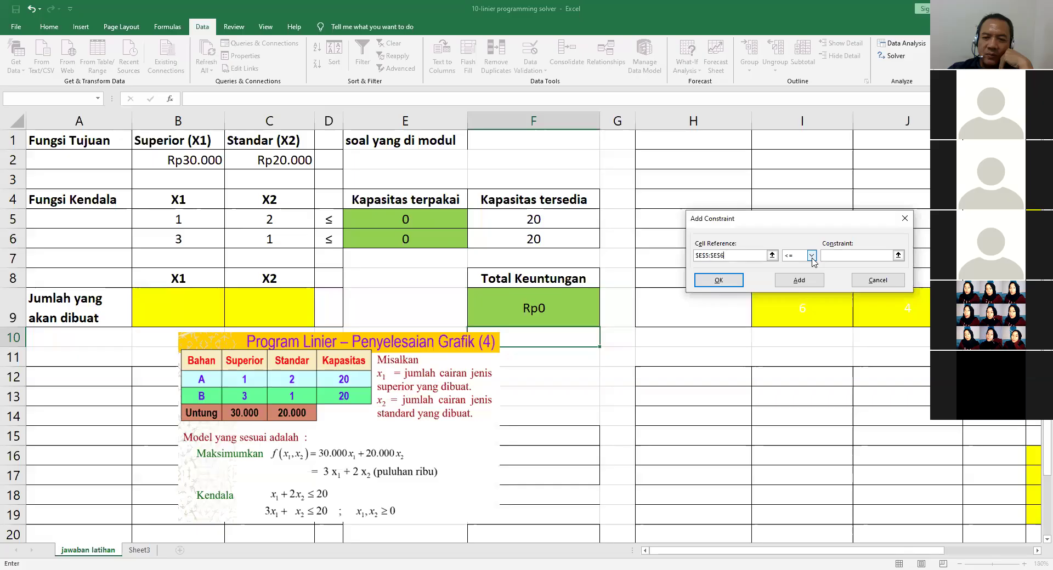
click(812, 256)
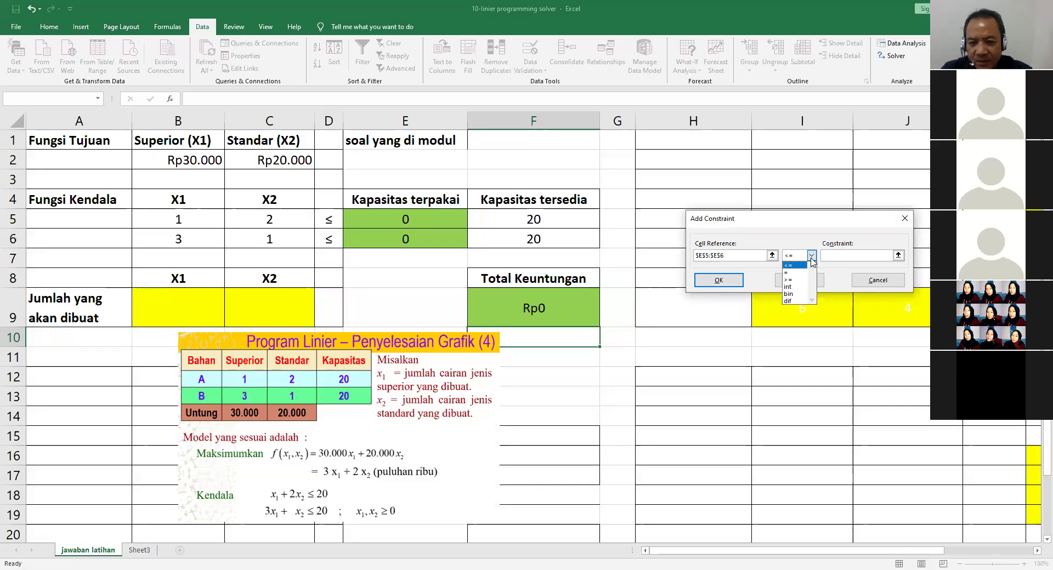
click(811, 264)
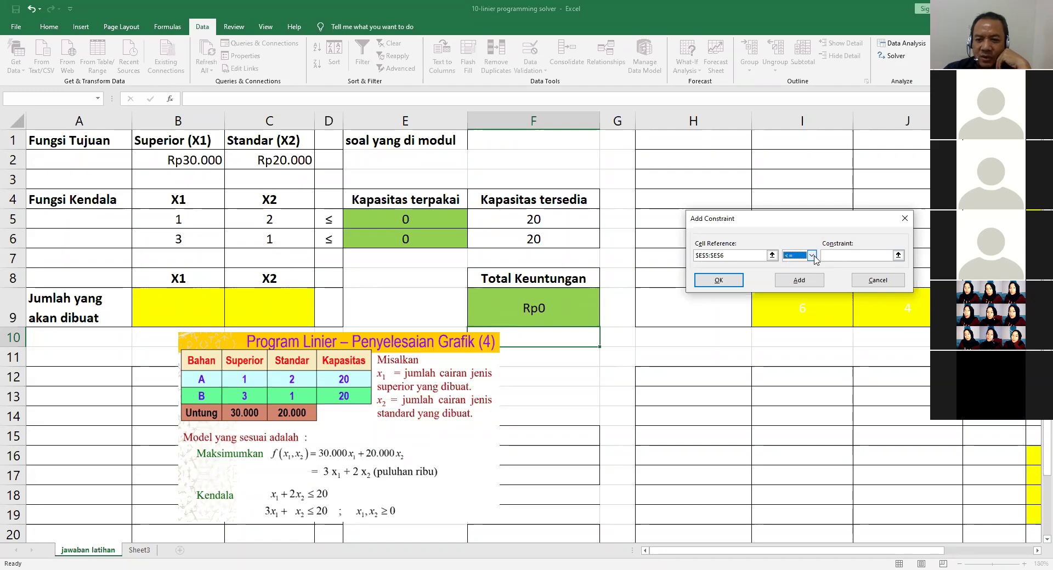
click(897, 255)
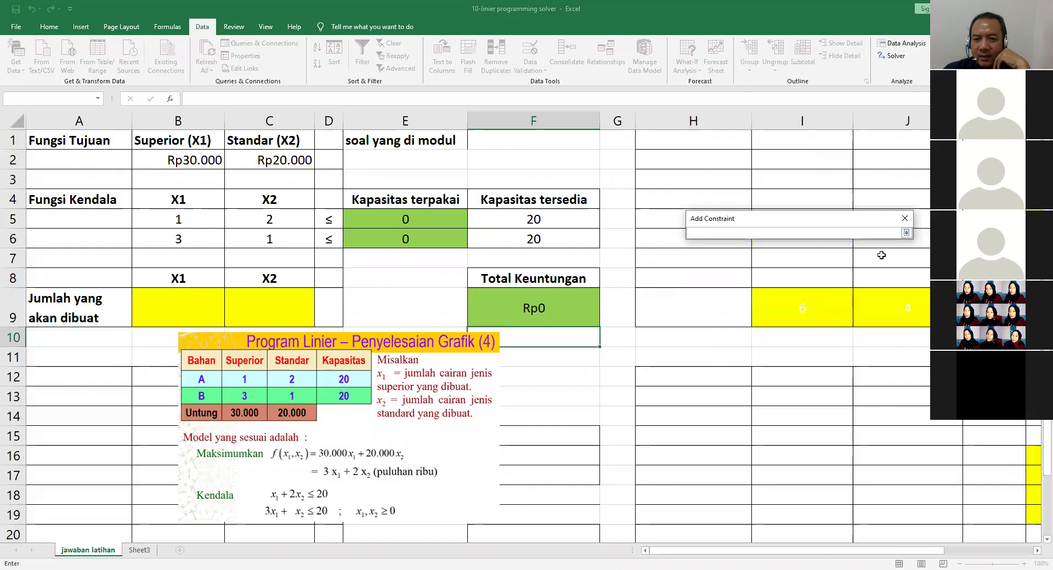
click(556, 218)
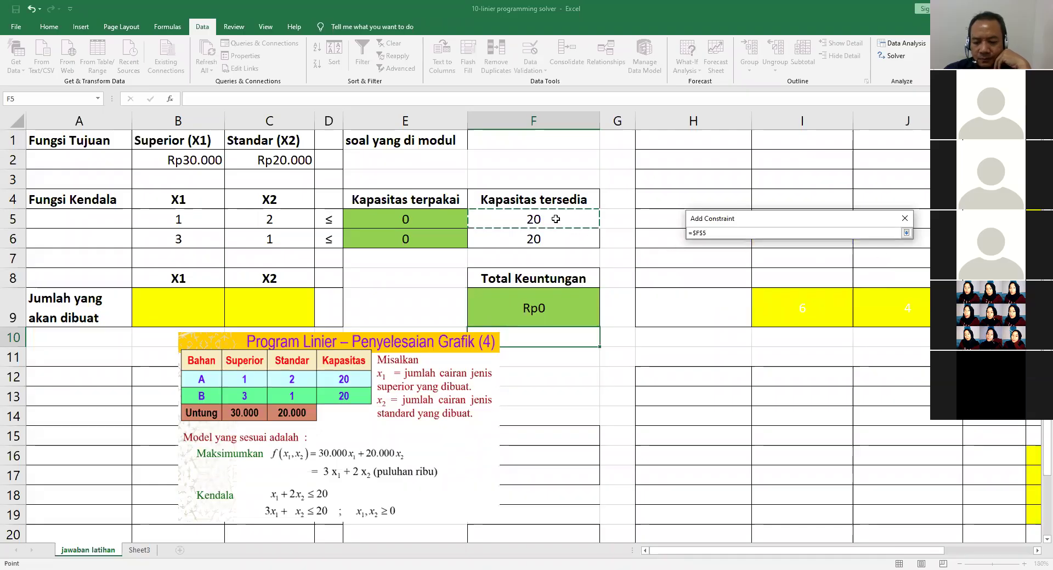
key(shift+Down)
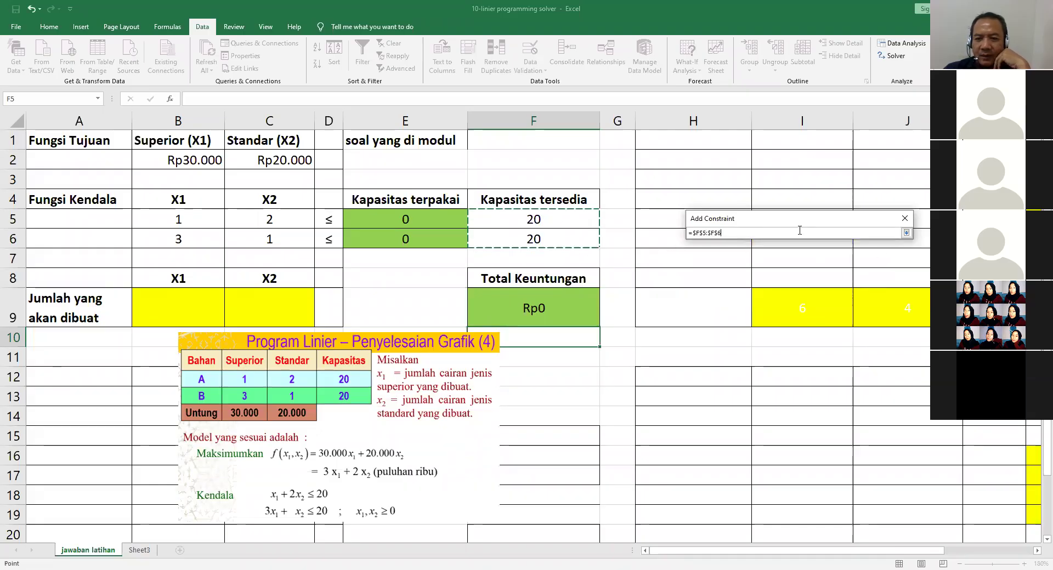
click(906, 233)
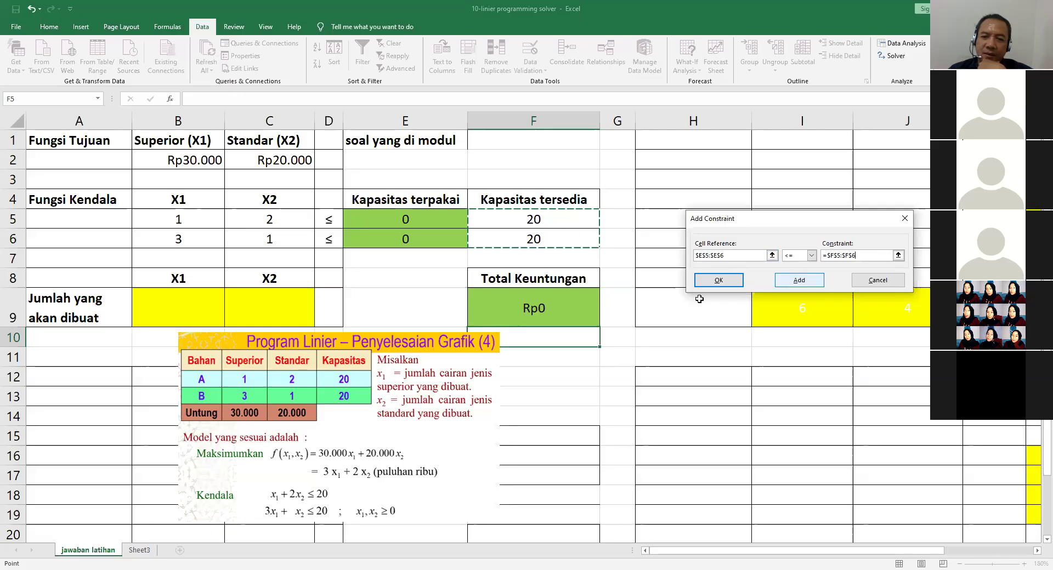
click(719, 283)
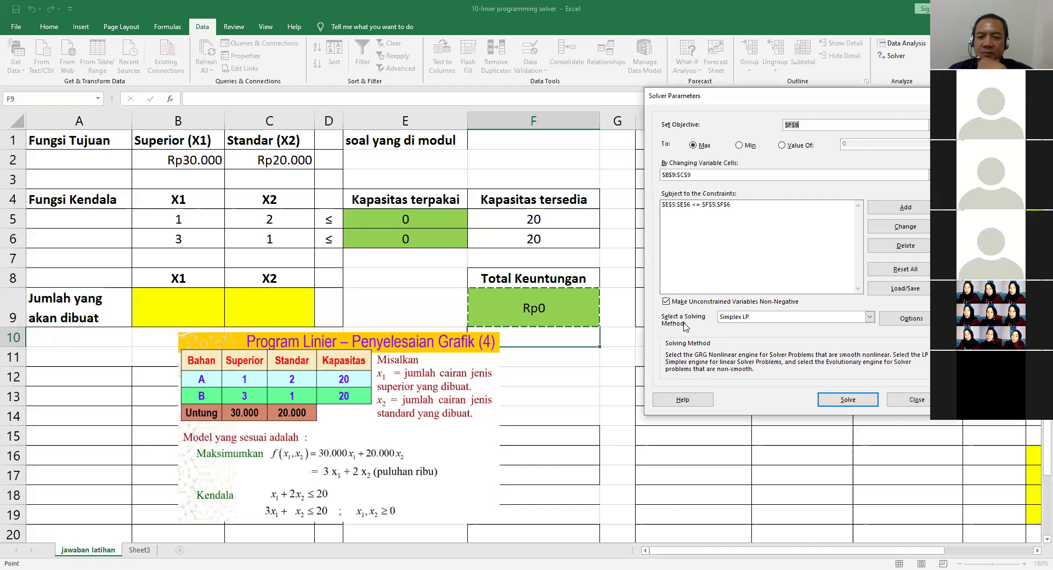
Solve the model with the Simplex LP method and keep the Solver solution.
click(870, 317)
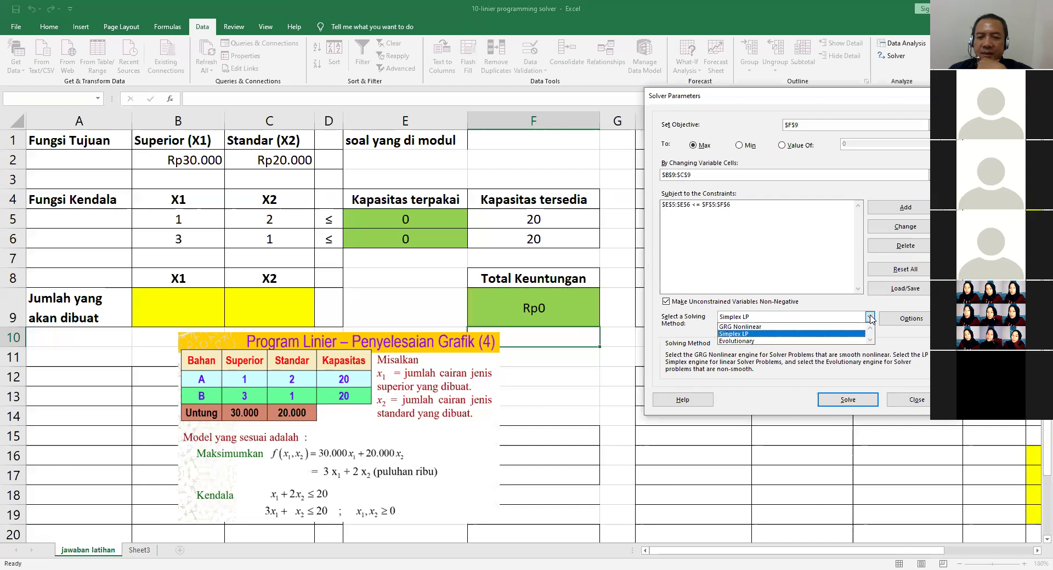
click(736, 335)
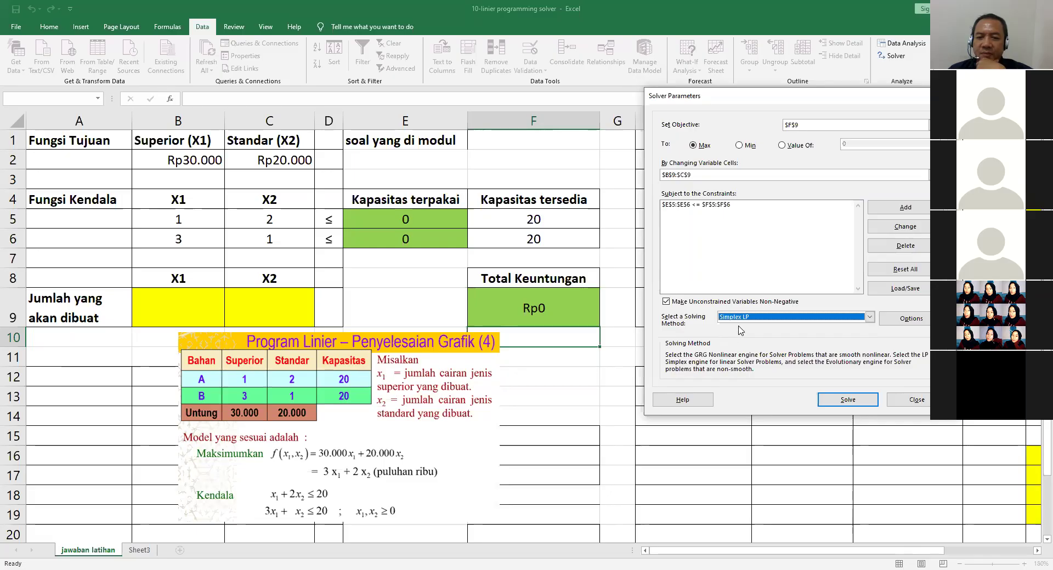
click(864, 406)
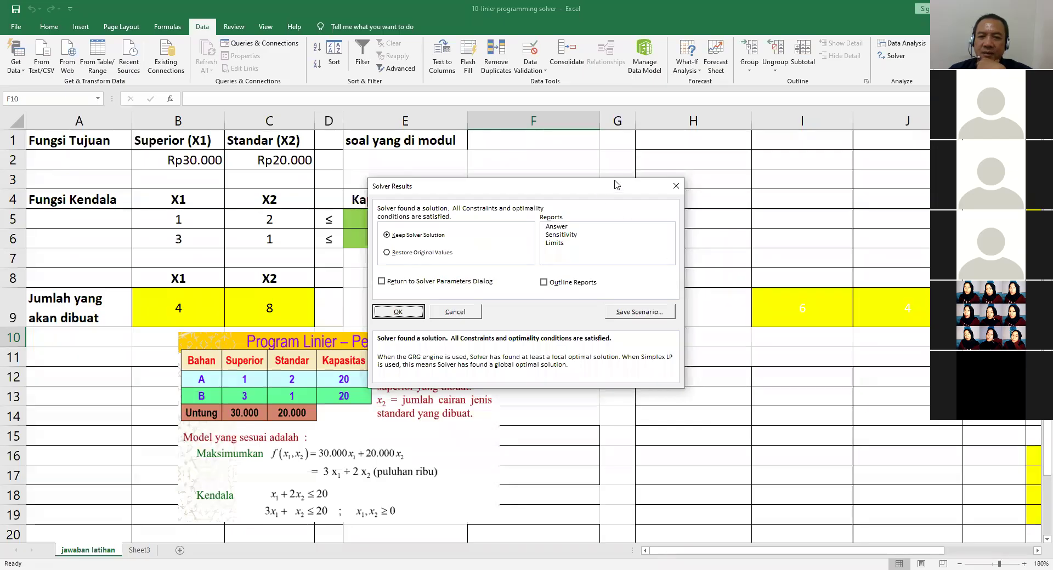
drag(615, 184, 699, 169)
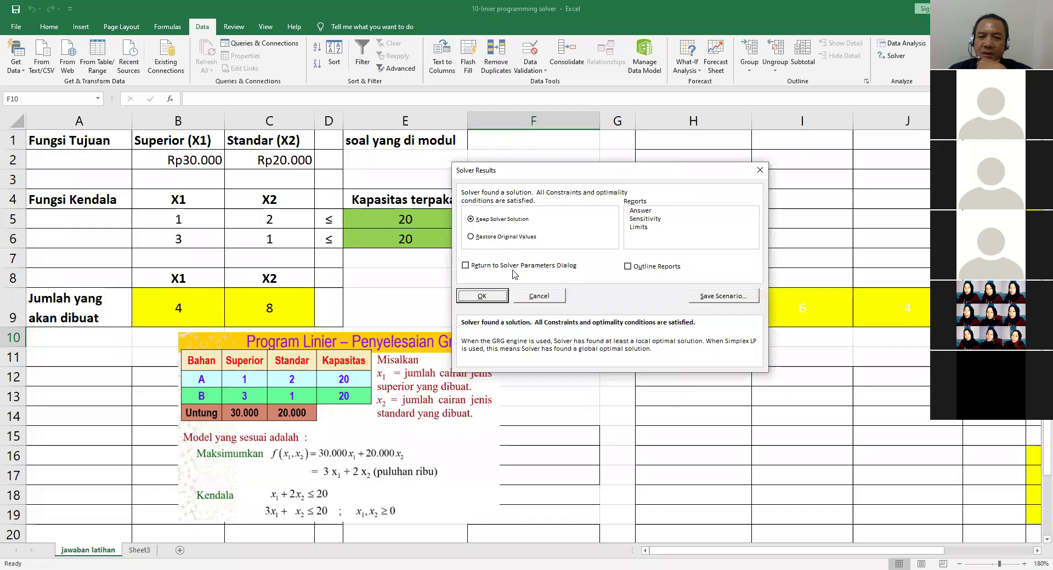
click(482, 297)
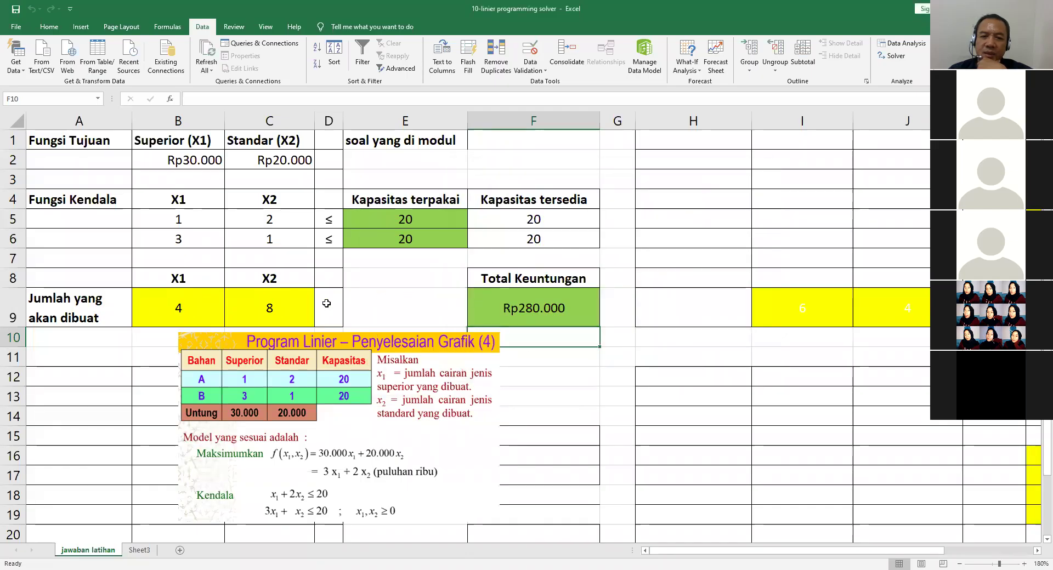
Examine the solved production quantities, compare used with available capacity against the ≤ limits, and check Total Keuntungan.
click(189, 303)
click(268, 313)
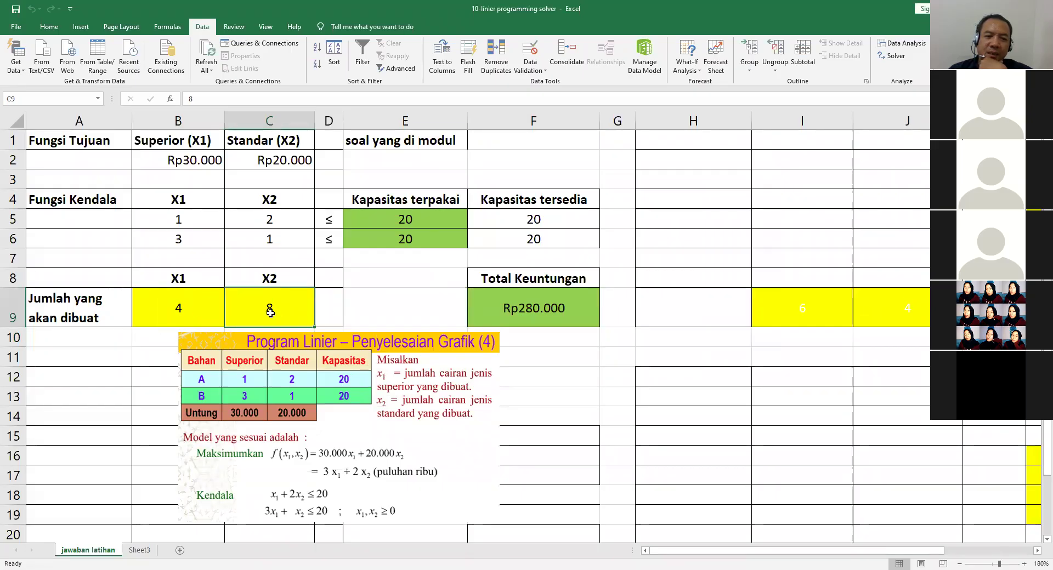
click(181, 306)
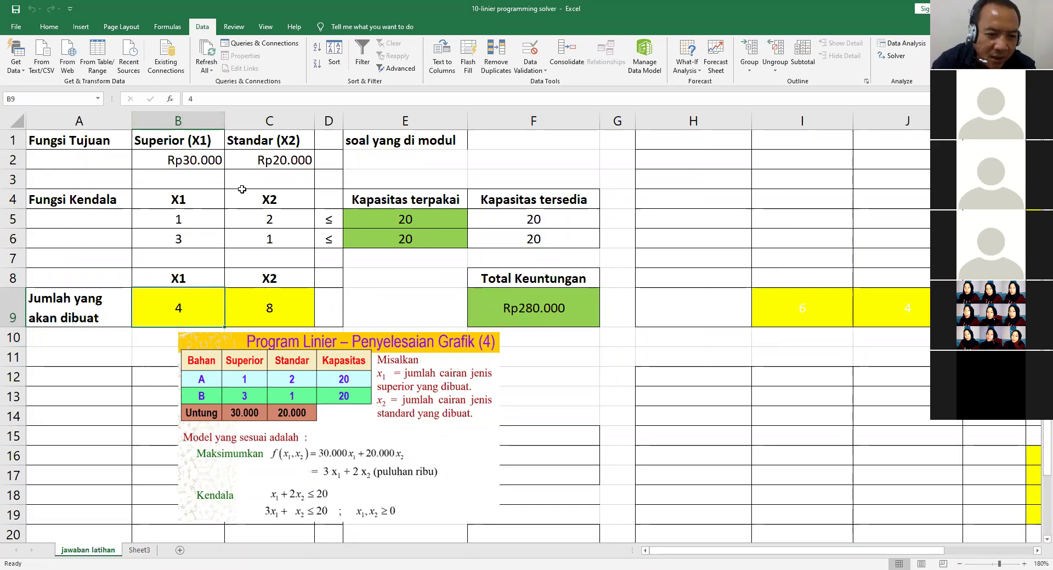
click(292, 313)
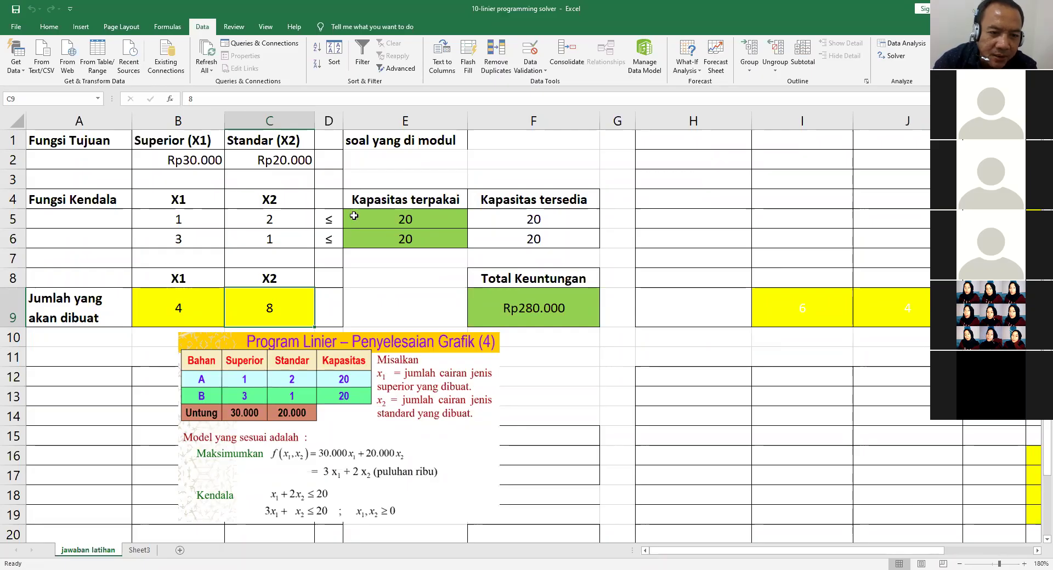
click(387, 219)
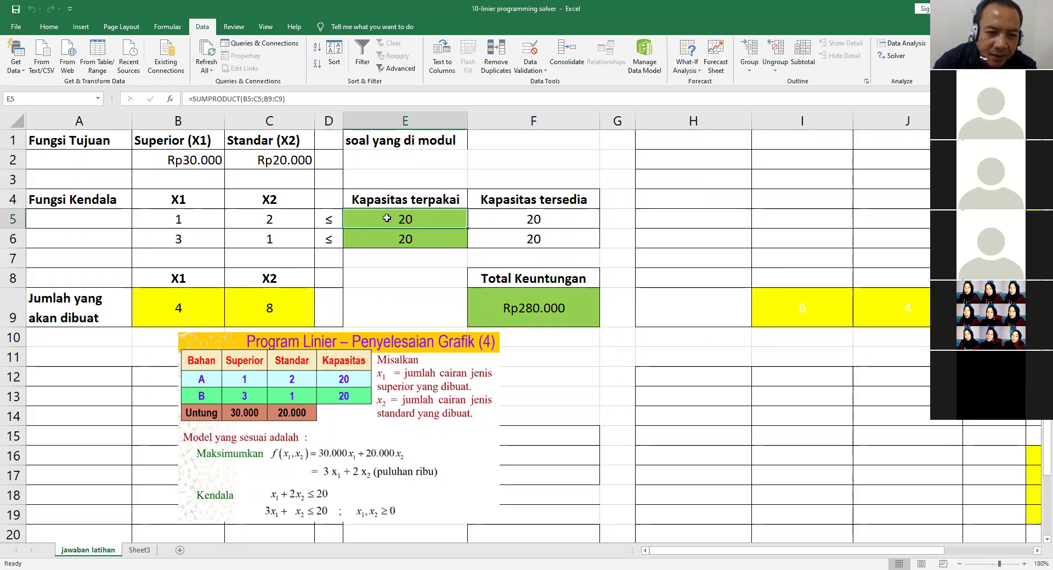
click(392, 239)
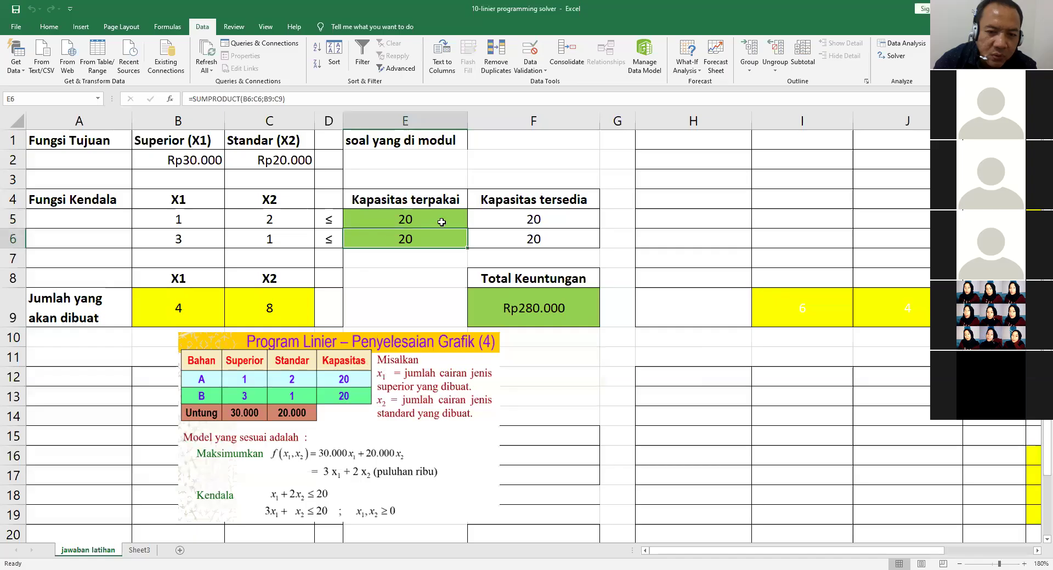
click(535, 219)
click(536, 240)
click(538, 220)
click(326, 220)
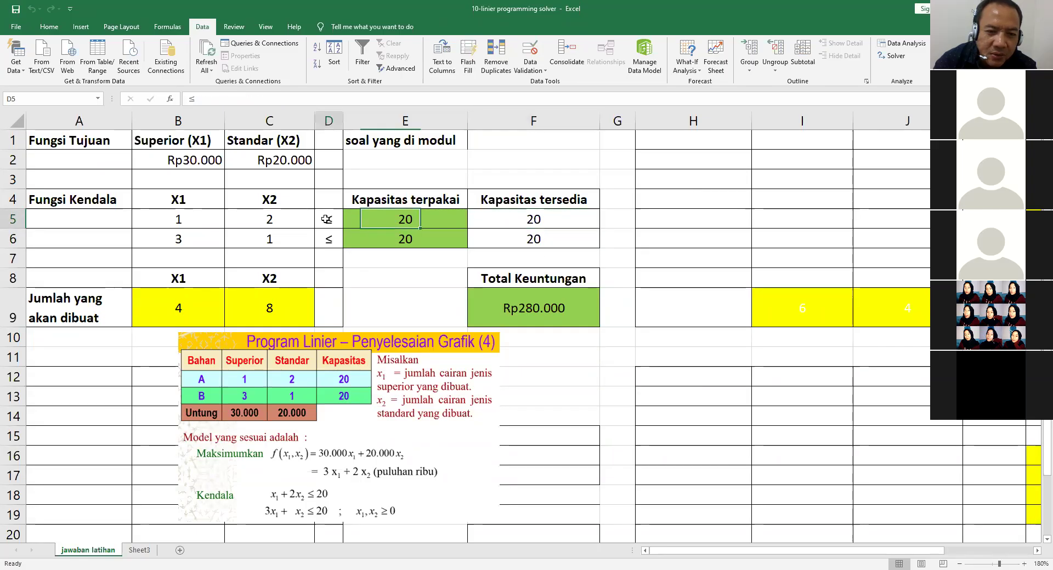
click(327, 244)
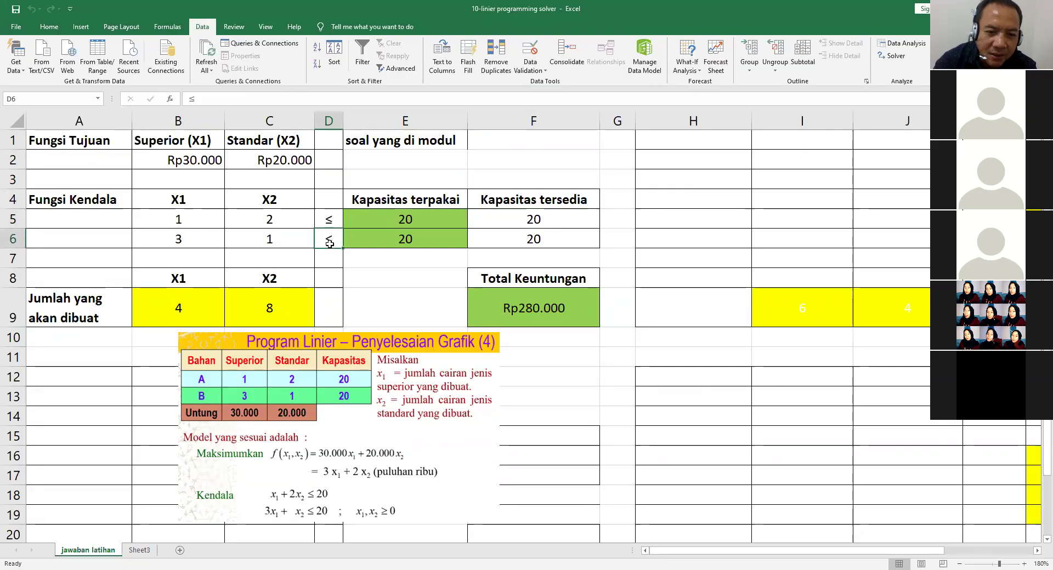
click(526, 293)
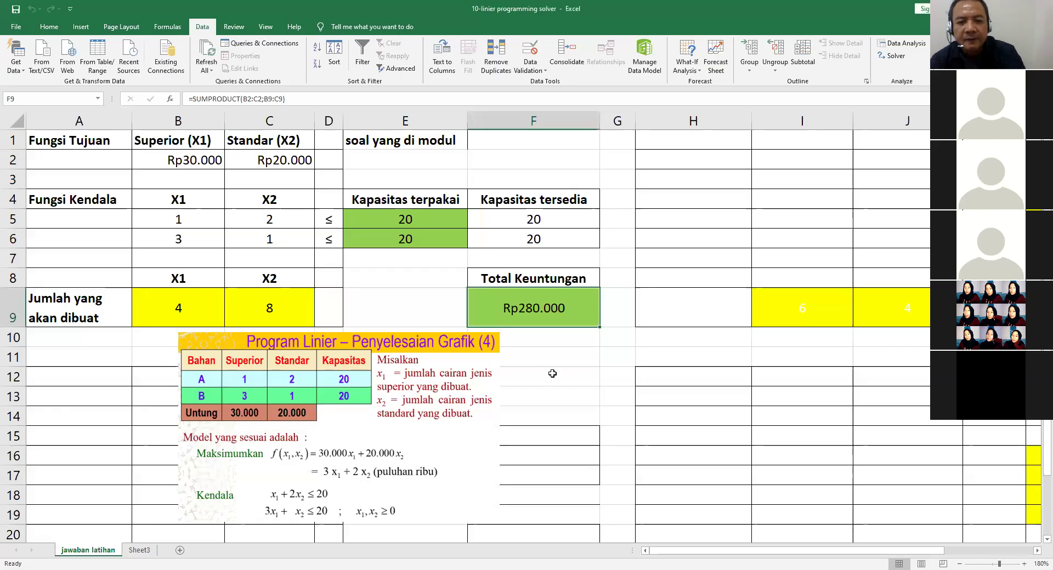
click(556, 393)
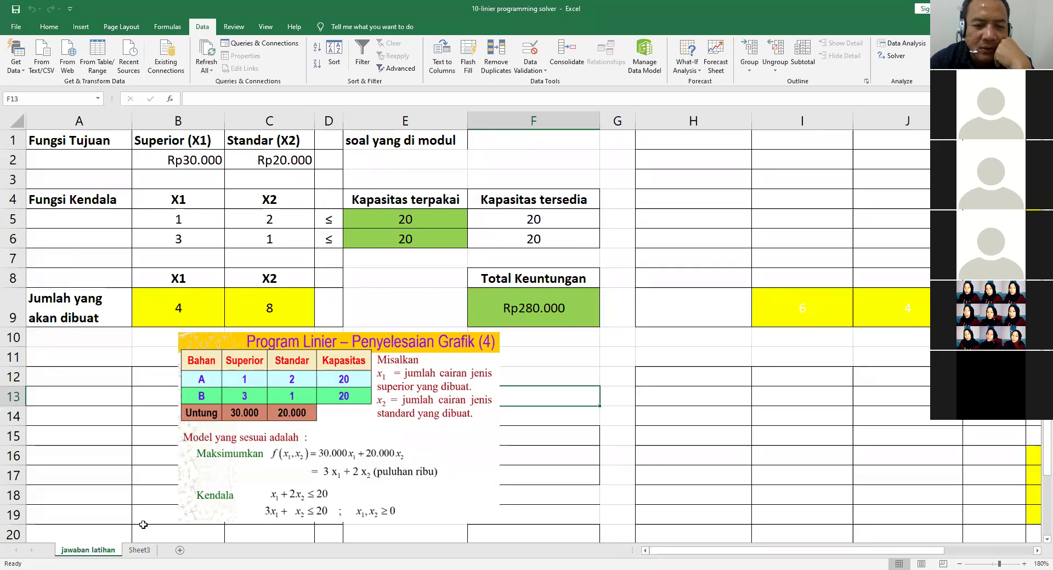
Copy the Tugas problem picture from Sheet3 into a newly added worksheet at cell A1.
click(141, 551)
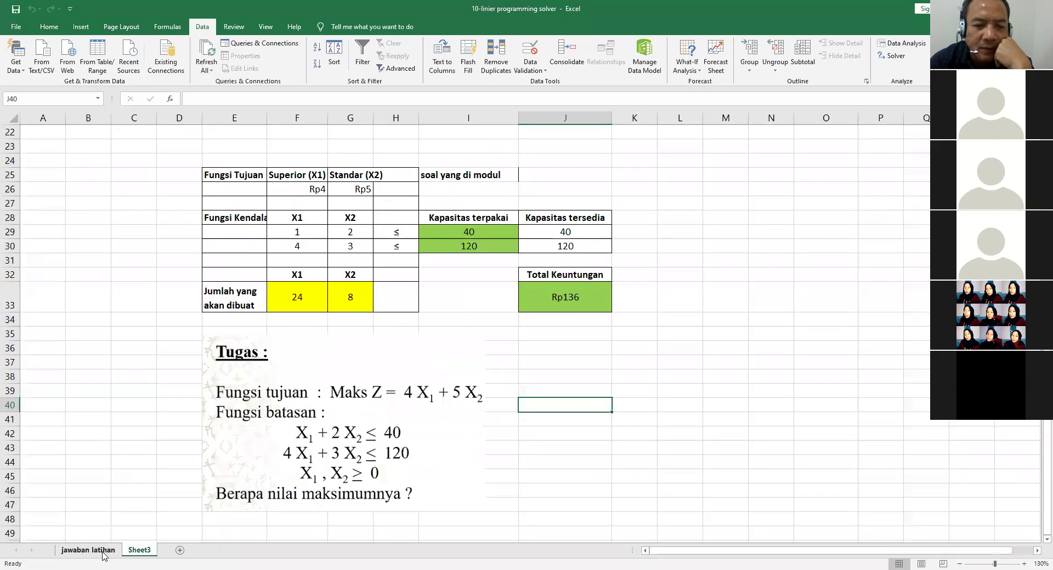
click(240, 421)
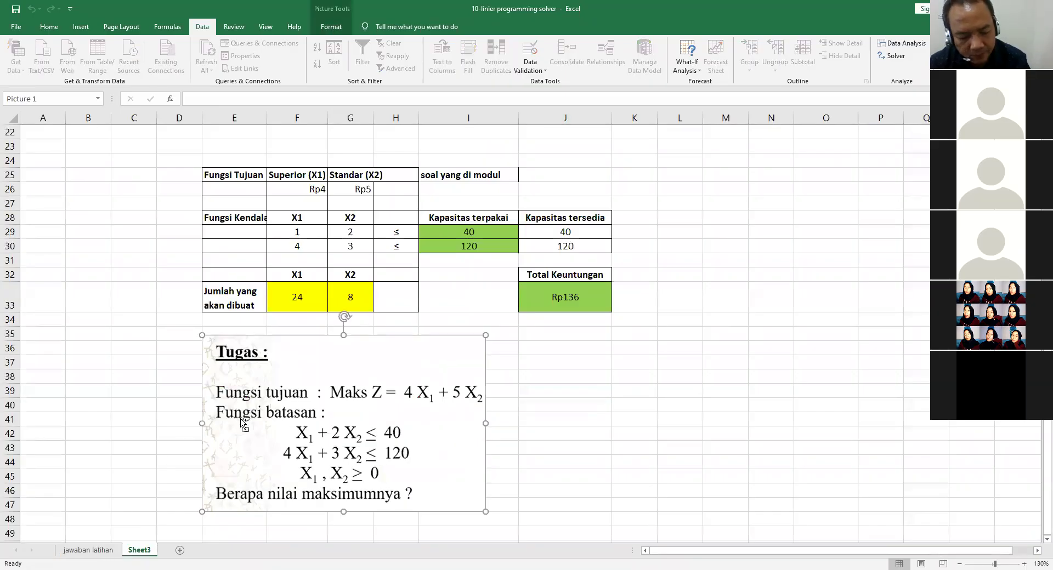
click(178, 552)
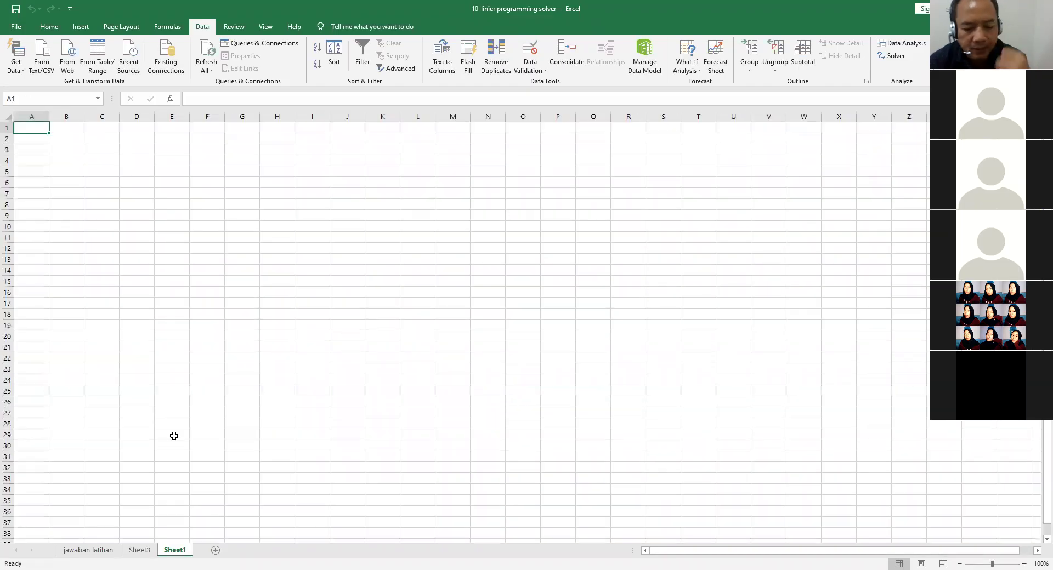
key(ctrl+v)
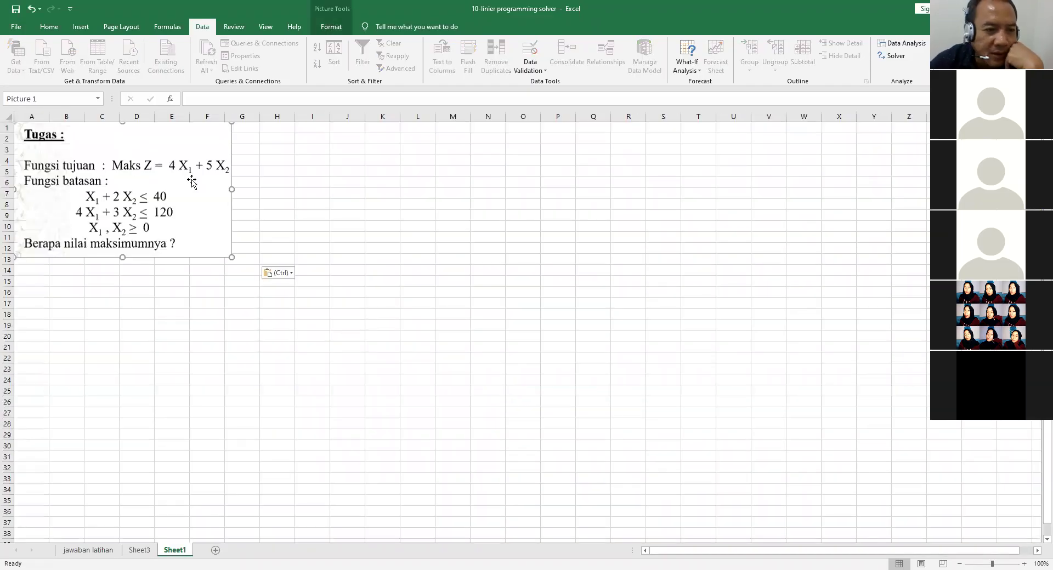
Move the Tugas problem picture away from the upper-left cells so it spans roughly columns L to R, rows 2 to 14.
drag(155, 177, 293, 265)
drag(558, 165, 535, 173)
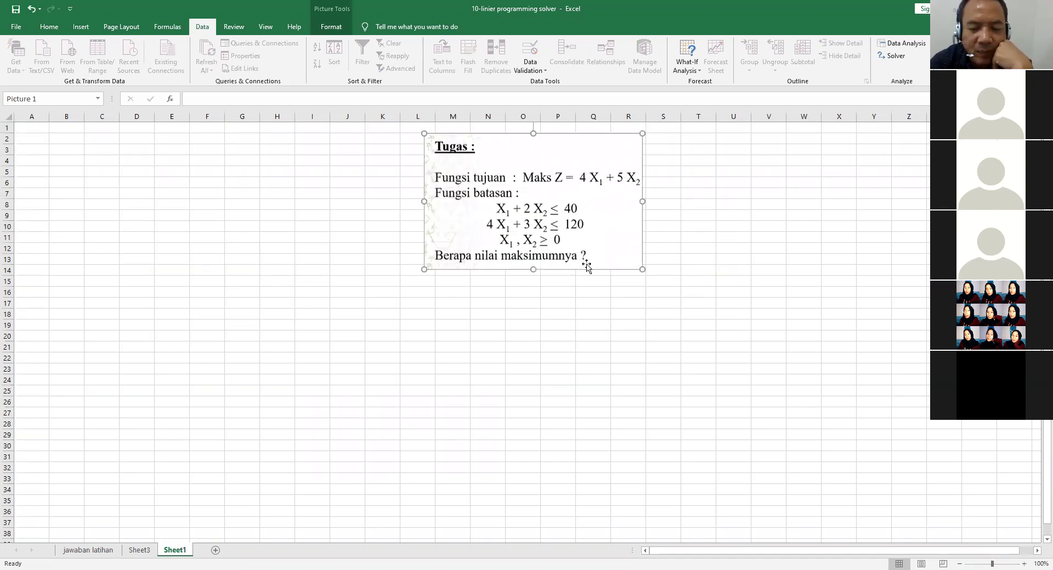
click(584, 320)
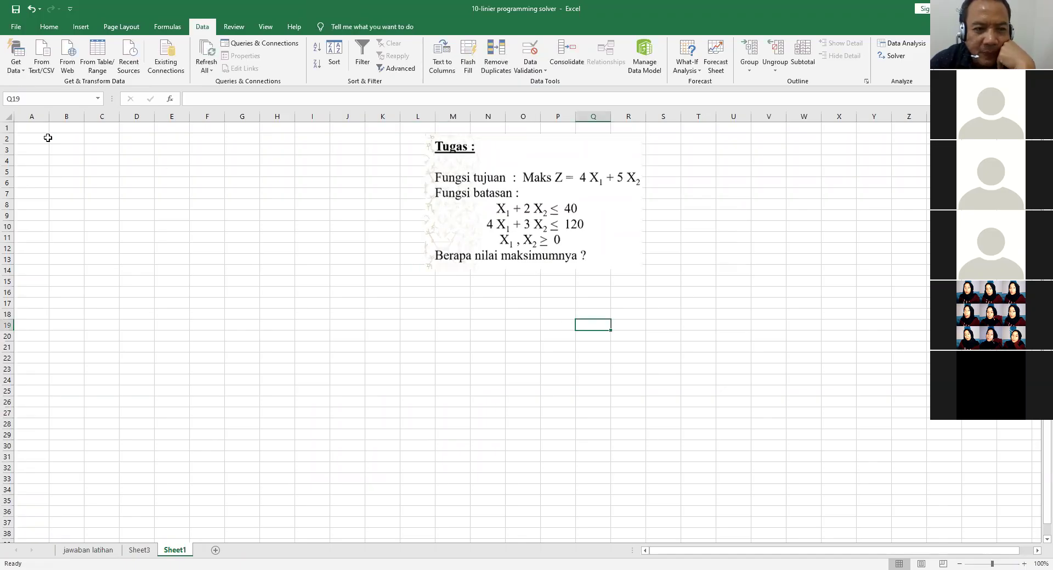
Enter the label "Fungsi Tujuan" in cell A1.
click(32, 130)
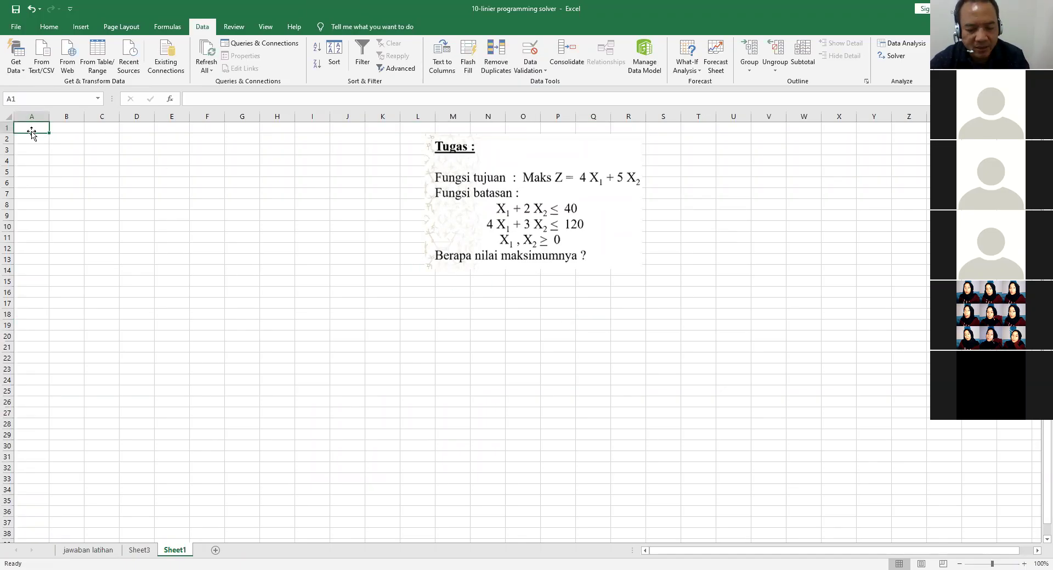
text(Fung)
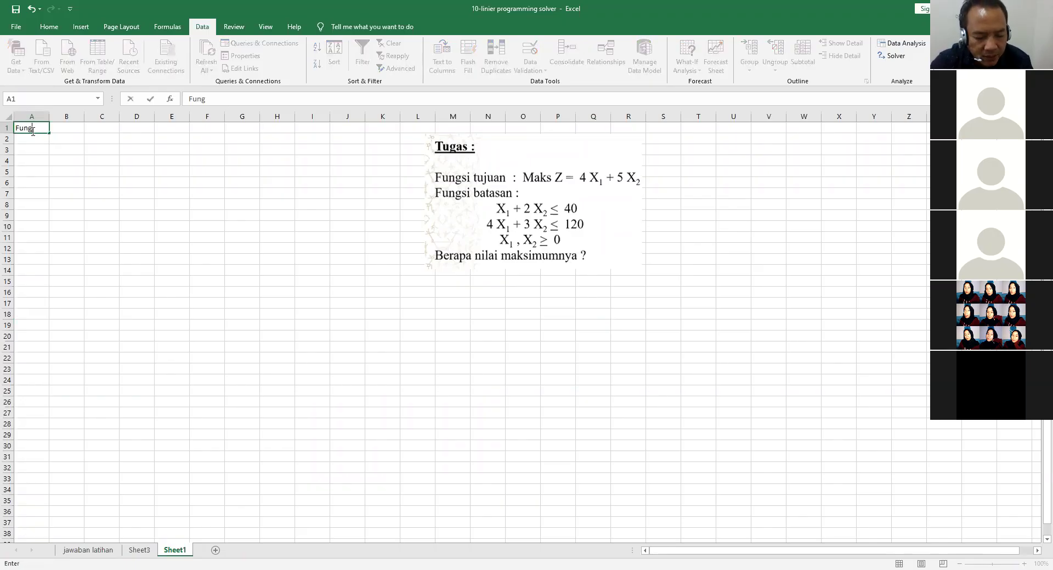
text(si Tujua)
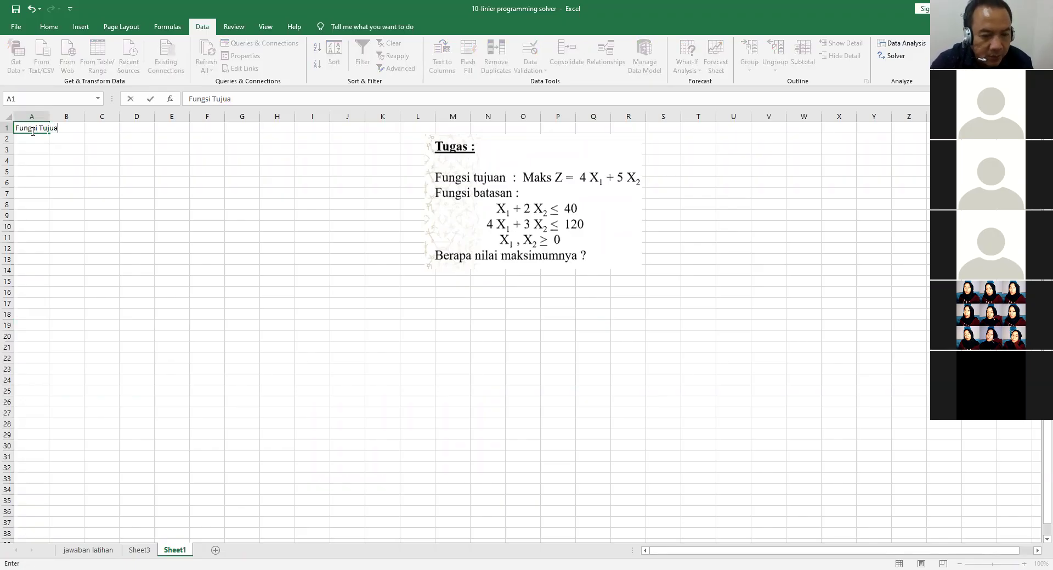
text(n)
key(Return)
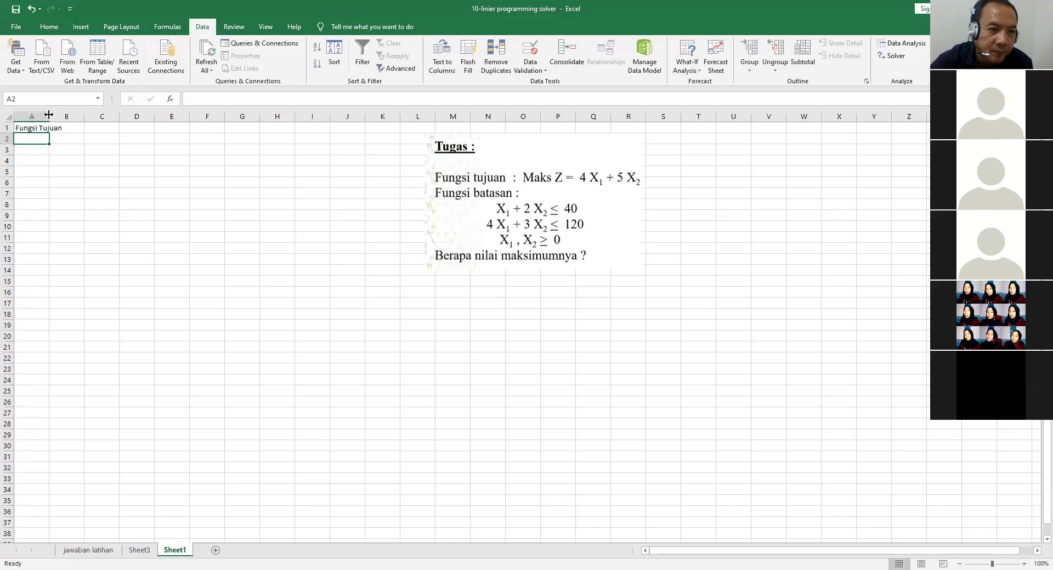
Widen column A to fit "Fungsi Tujuan" and enter the headers x1 in B1 and x2 in C1.
drag(49, 114, 72, 115)
click(89, 128)
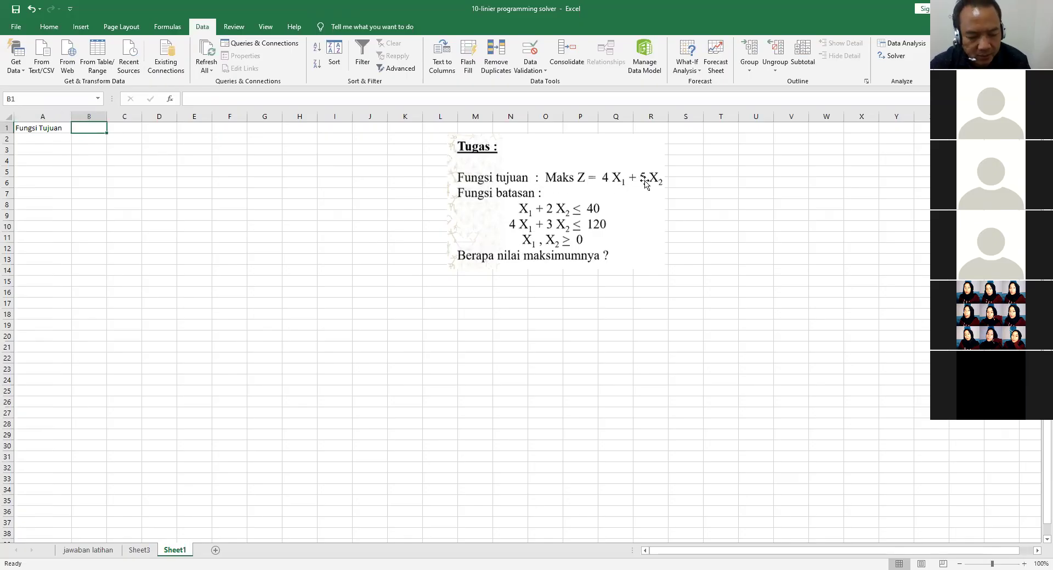
text(x1)
key(Tab)
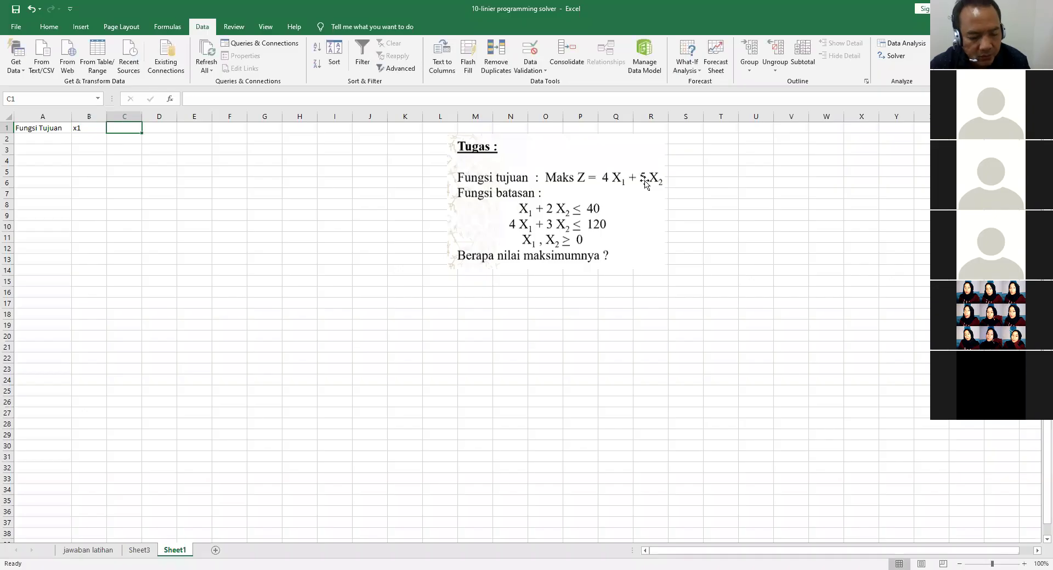
text(x2)
key(Return)
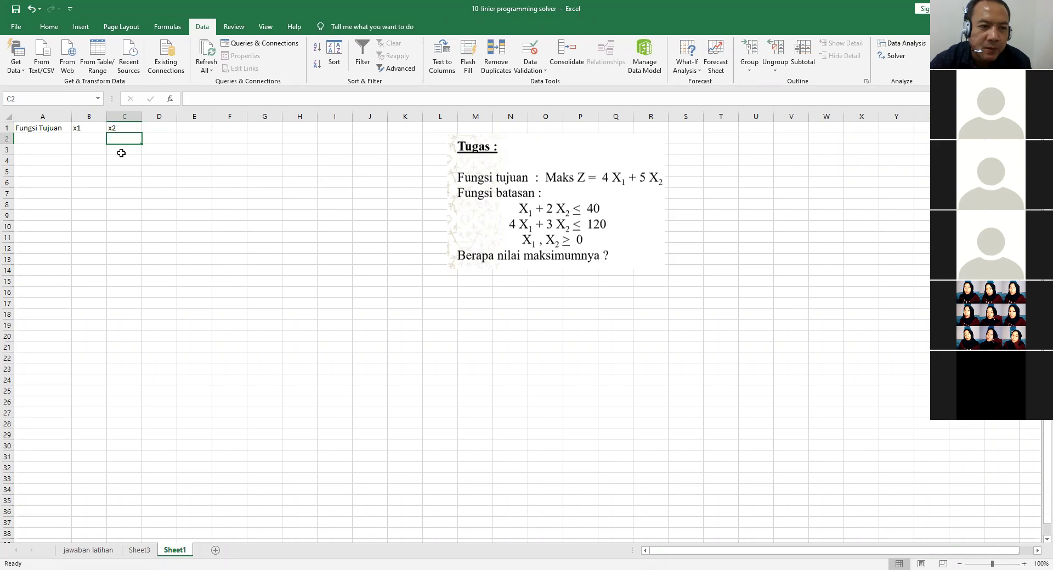
Enter the objective function coefficients 4 in B2 and 5 in C2.
click(82, 139)
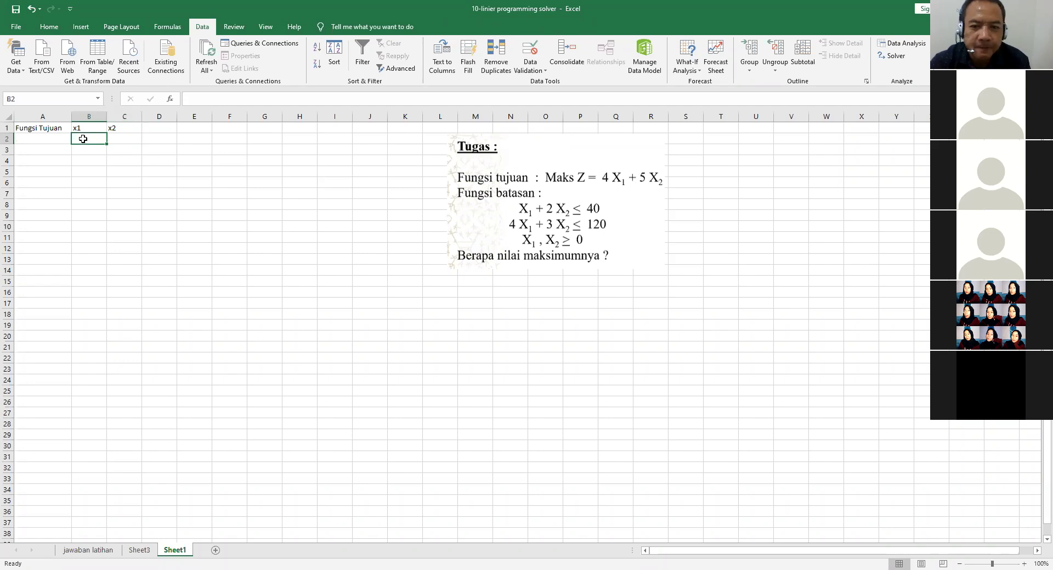
text(4)
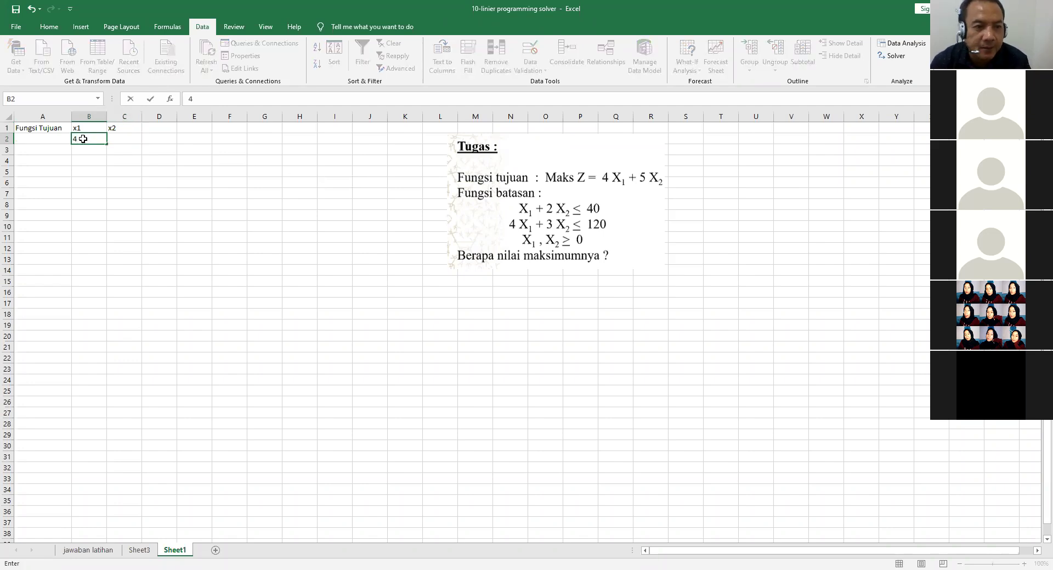
key(Tab)
text(5)
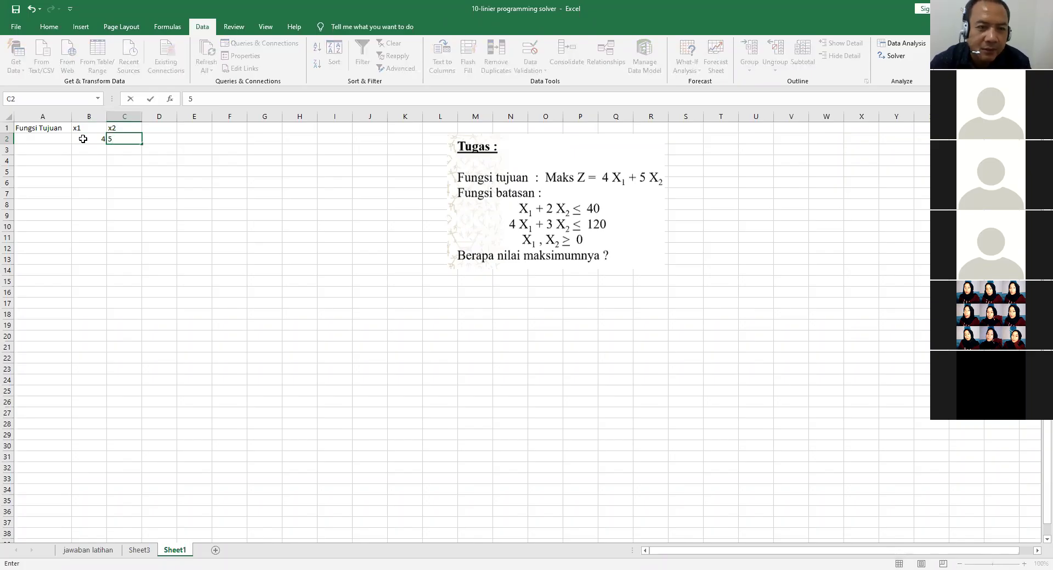
click(82, 171)
Label cell A5 "Fungsi Kendala" and enter the first constraint's coefficients 1 in B5 and 2 in C5.
click(41, 173)
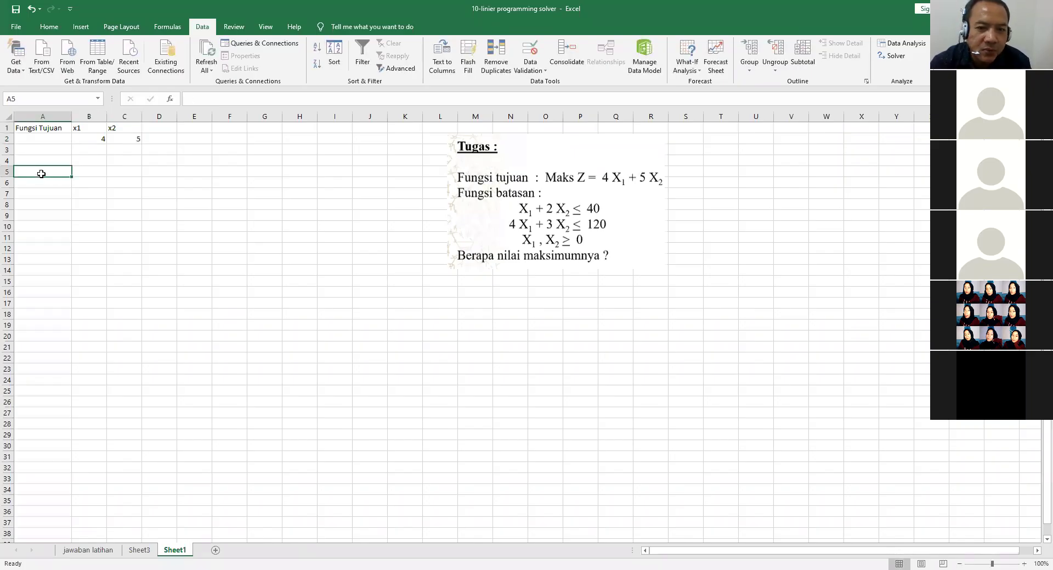
text(F)
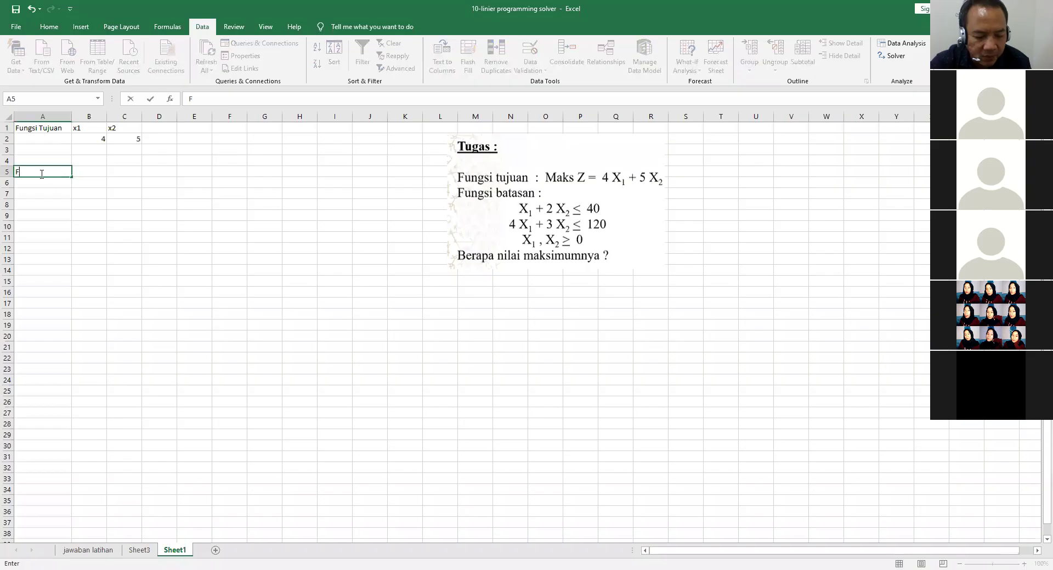
text(ungsi Kendala)
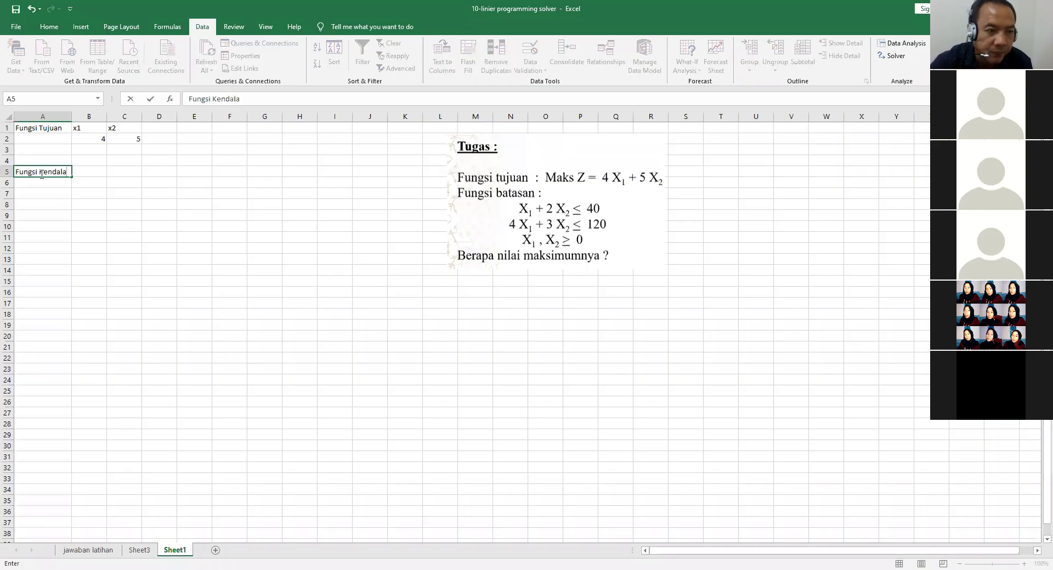
click(97, 172)
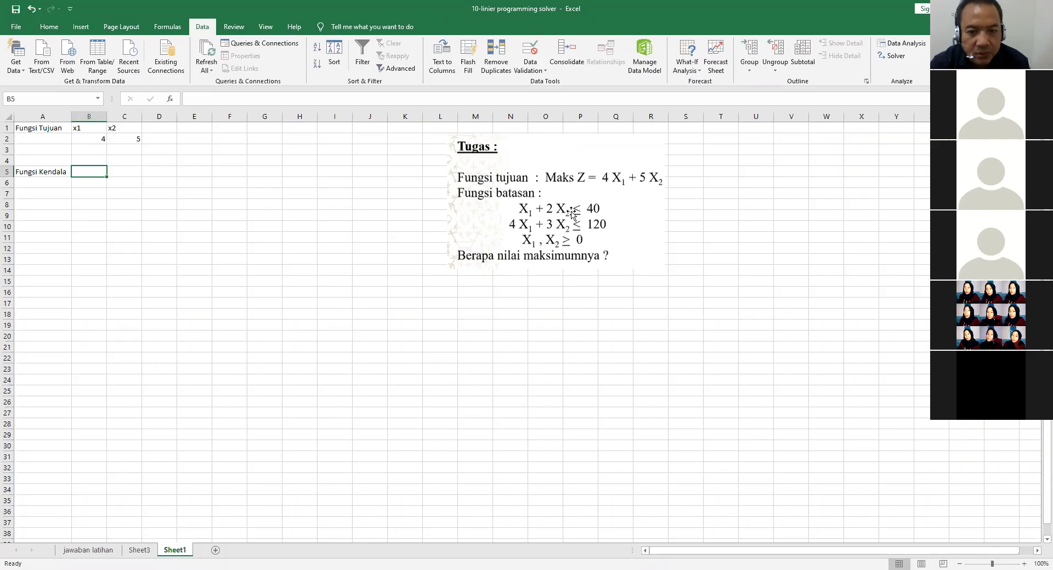
text(1)
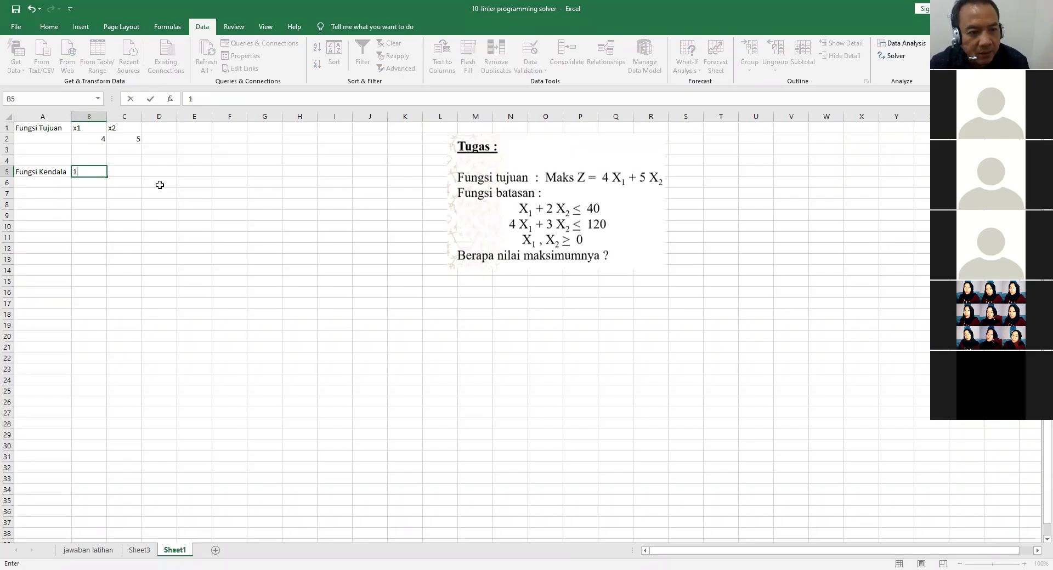
click(128, 169)
text(2)
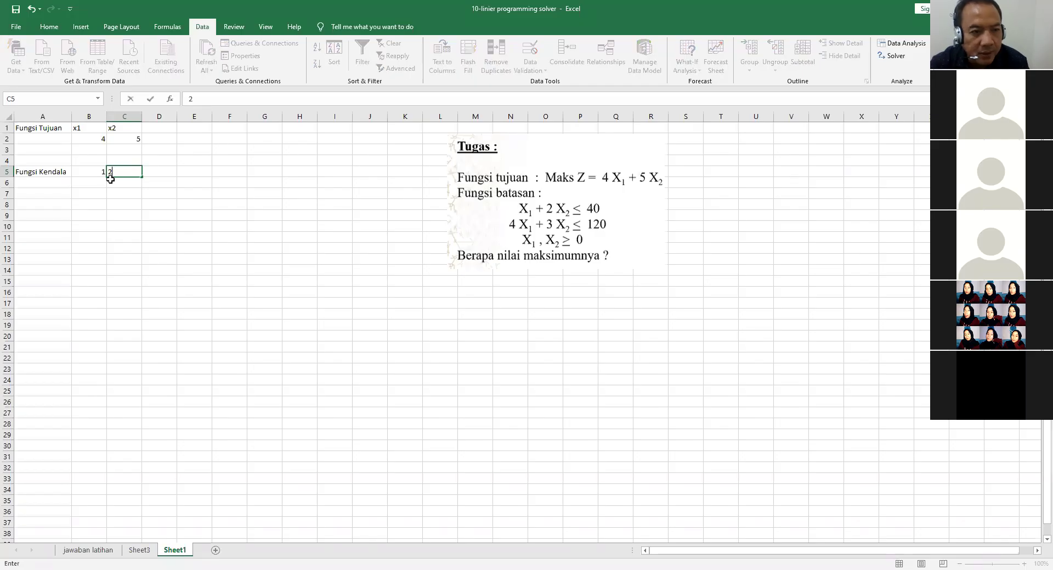
Add the headers x1 in B4 and x2 in C4 above the constraint coefficients.
click(89, 161)
text(x1)
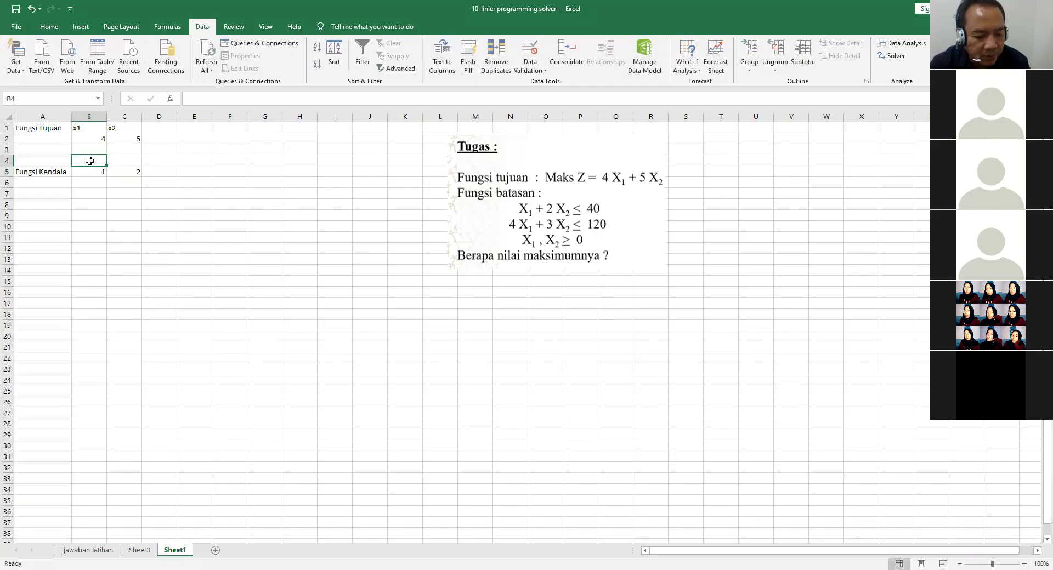
click(126, 161)
text(x2)
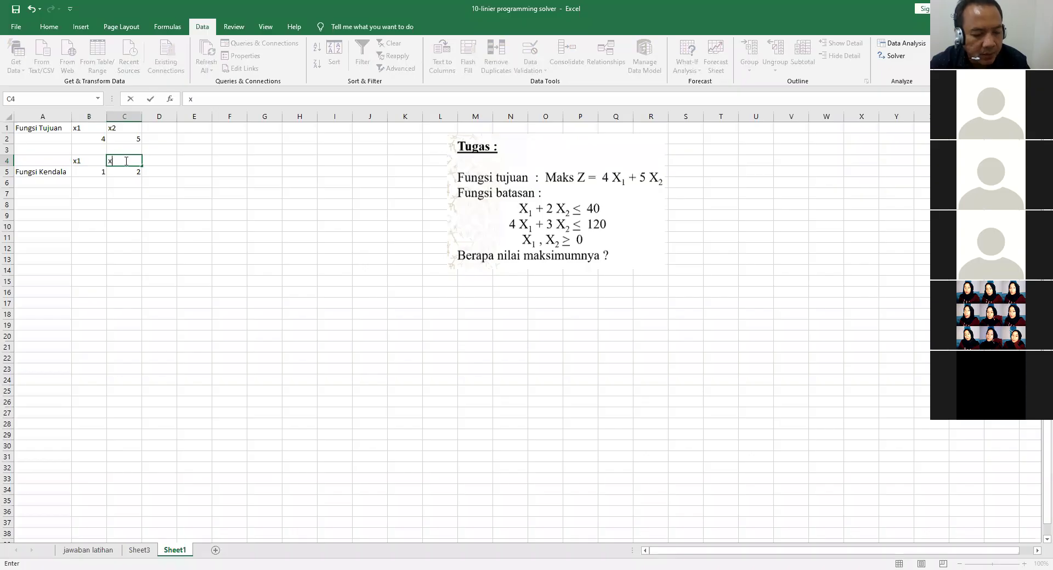
click(138, 202)
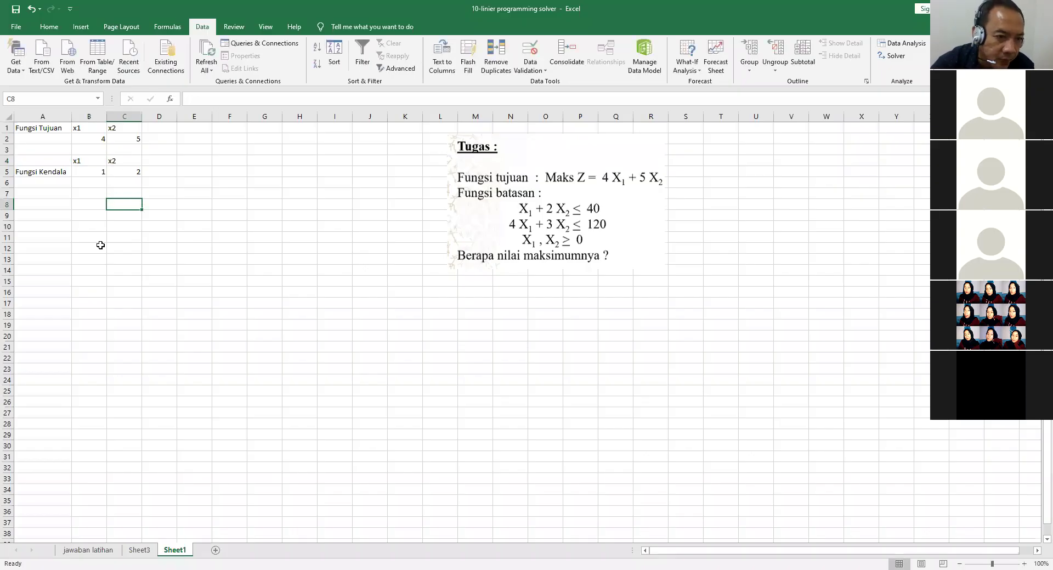
Enter the second constraint's coefficients 4 in B6 and 3 in C6.
click(90, 184)
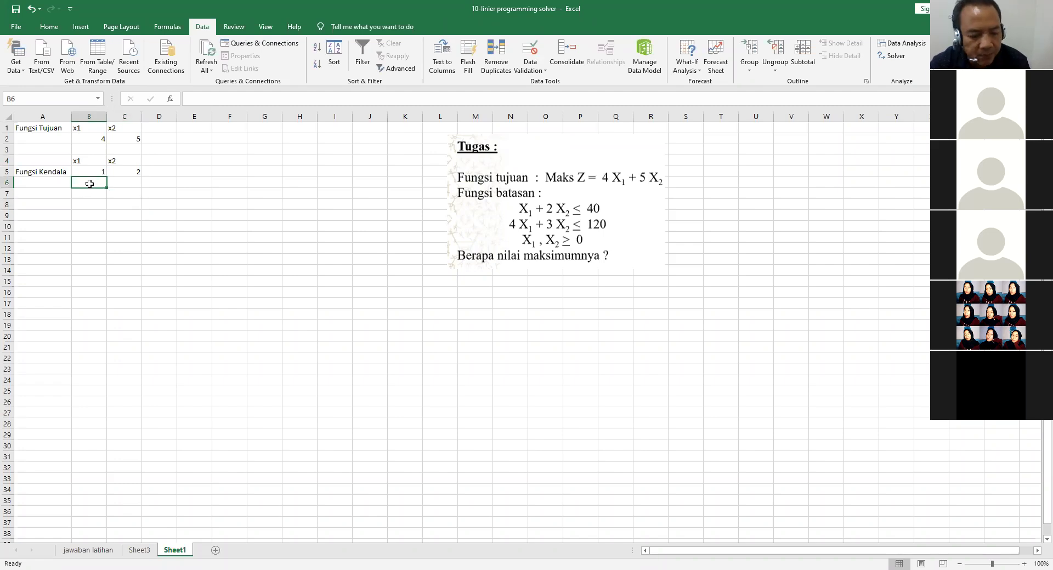
text(4)
click(124, 184)
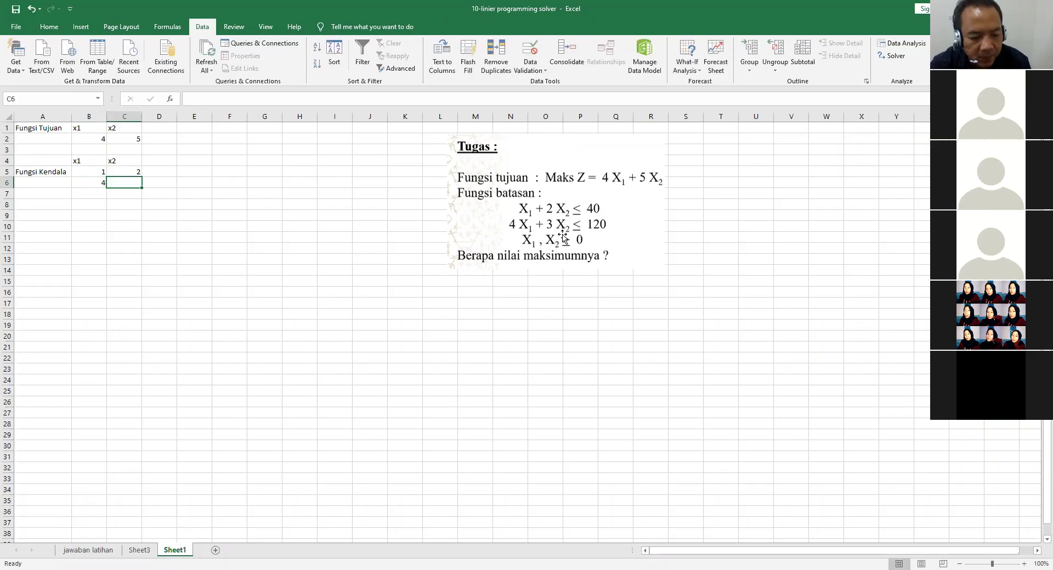
text(3)
click(189, 246)
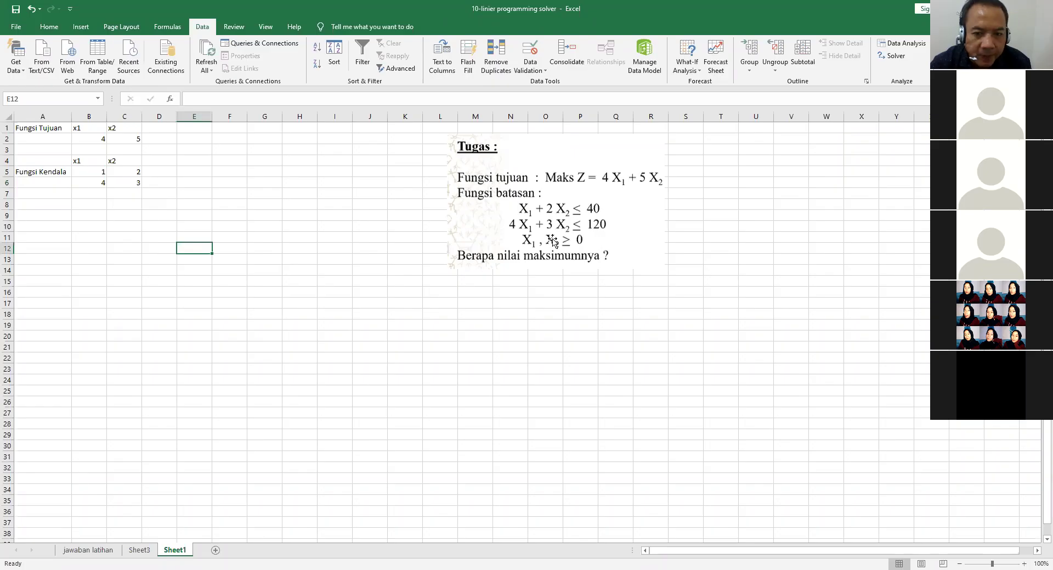
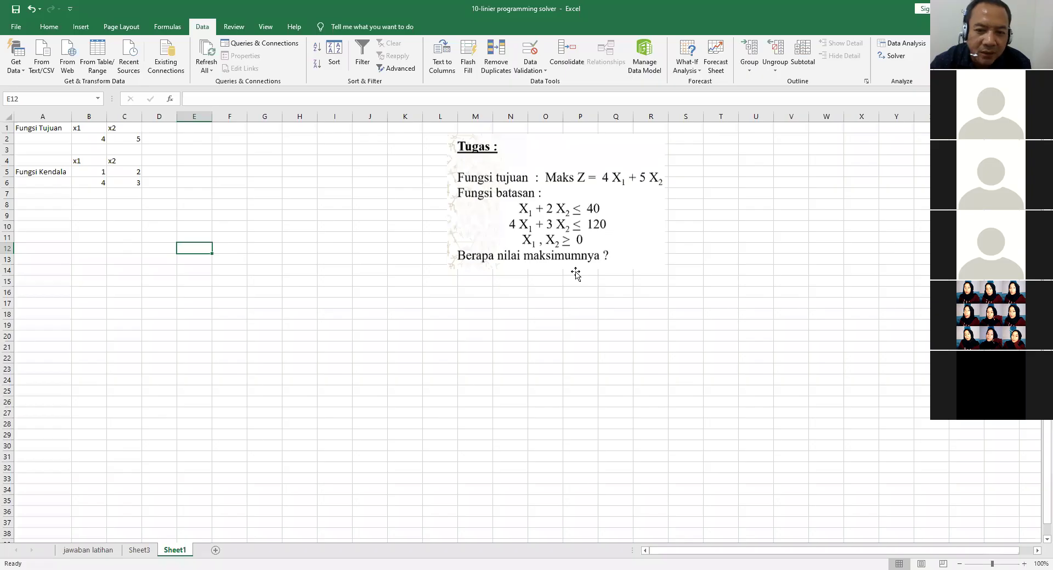
Enter the label "Bahan yang dibuat" in cell A8.
click(35, 173)
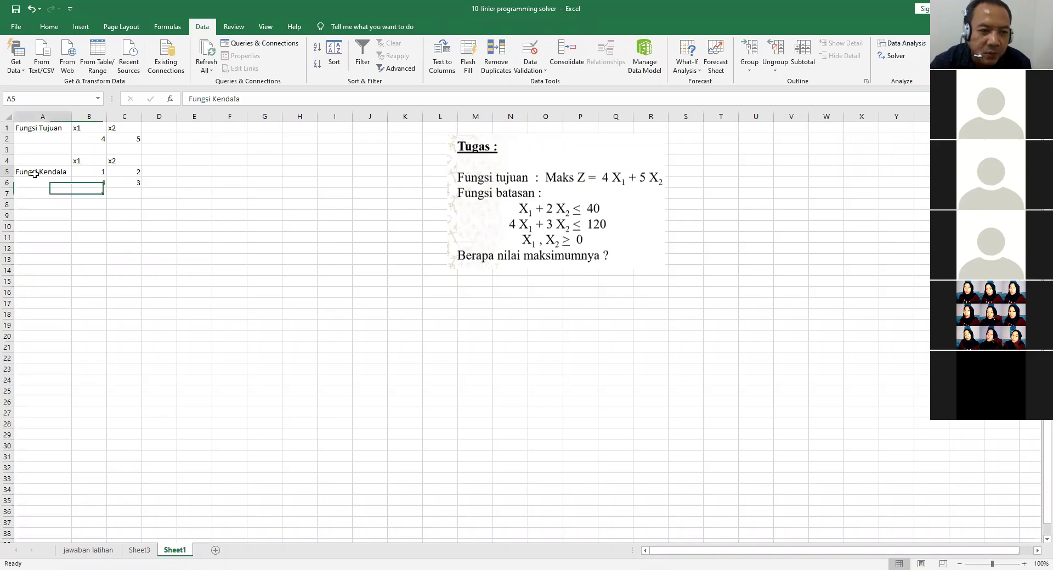
click(39, 206)
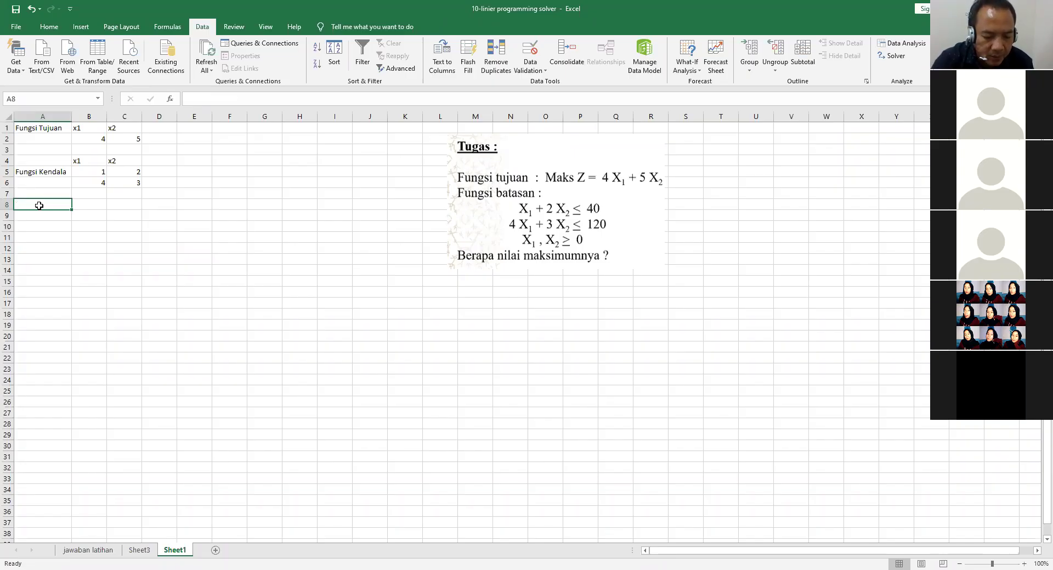
text(Bahan yang)
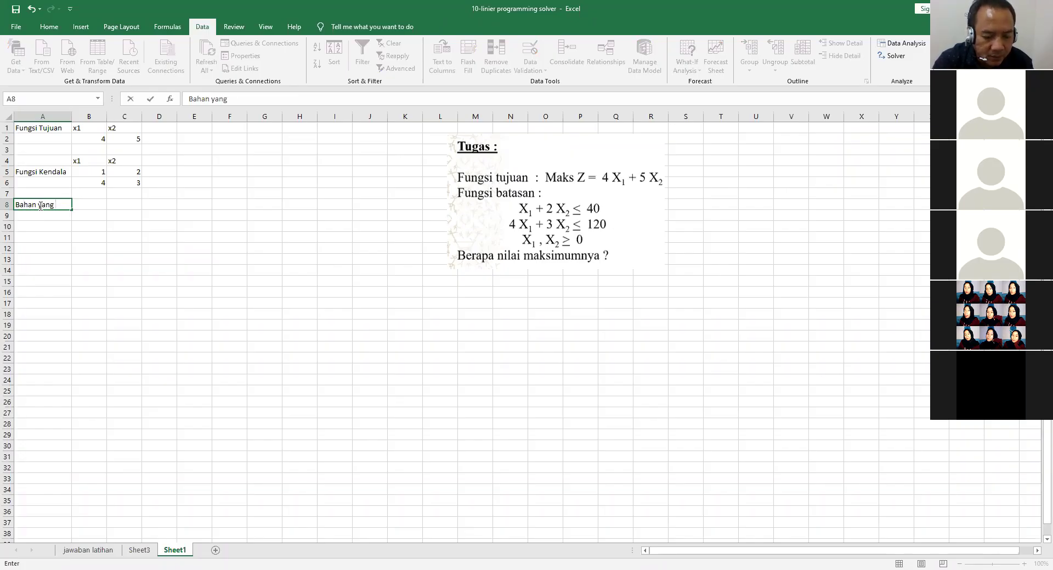
text( dibuat)
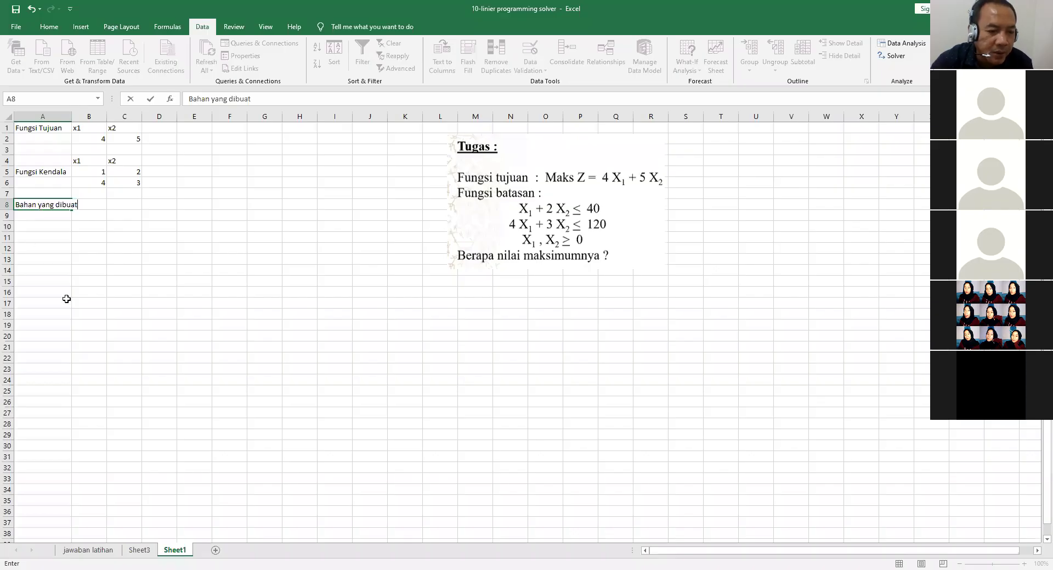
Check the wording on the "jawaban latihan" sheet, and change Sheet1's A8 label to "Jumlah Bahan yang dibuat".
click(88, 550)
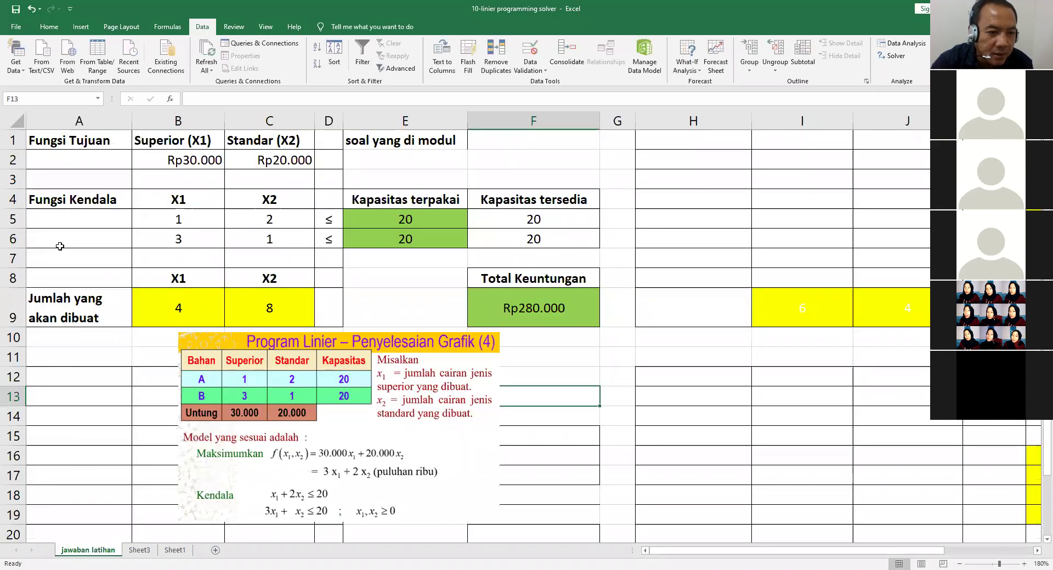
click(175, 551)
double_click(43, 207)
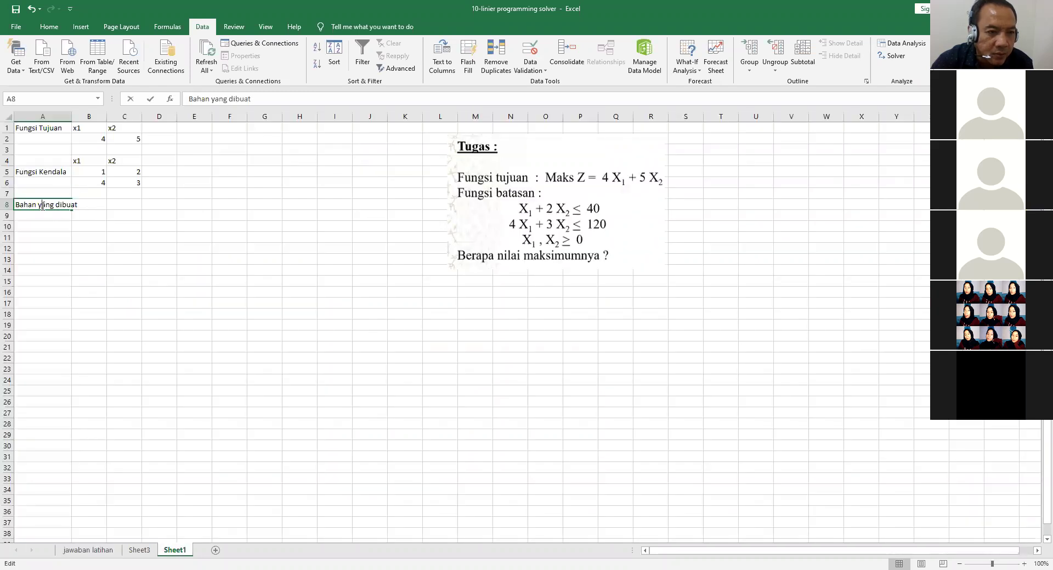
text(Jumlah)
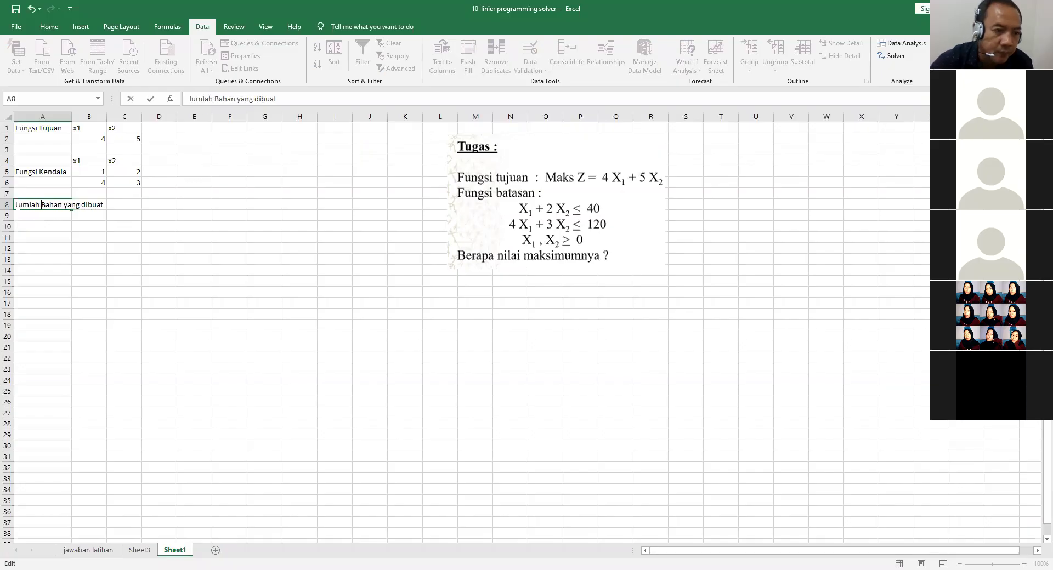
key(Return)
Wrap the text of the label in cell A8.
click(20, 206)
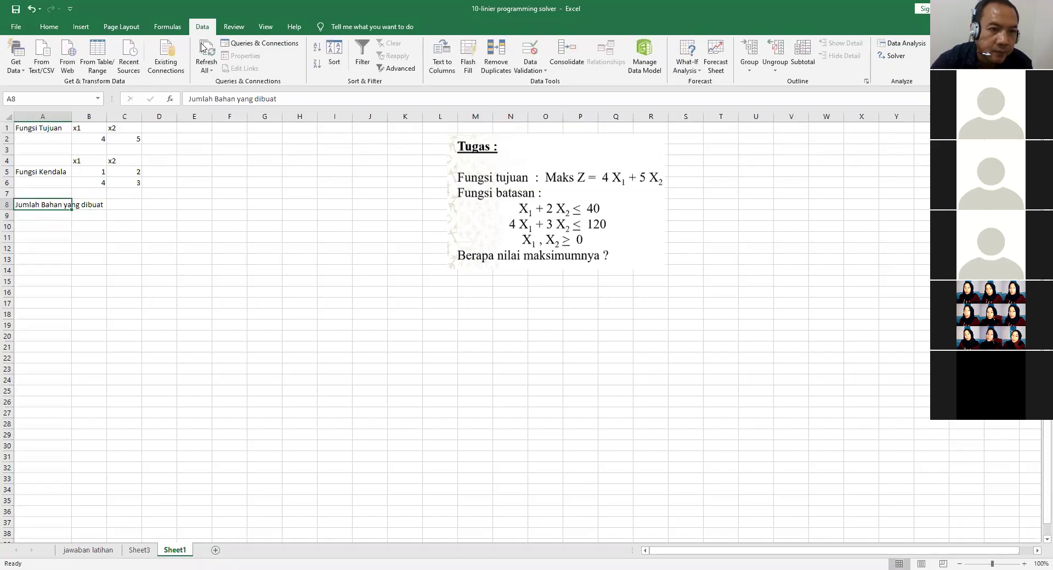
click(47, 27)
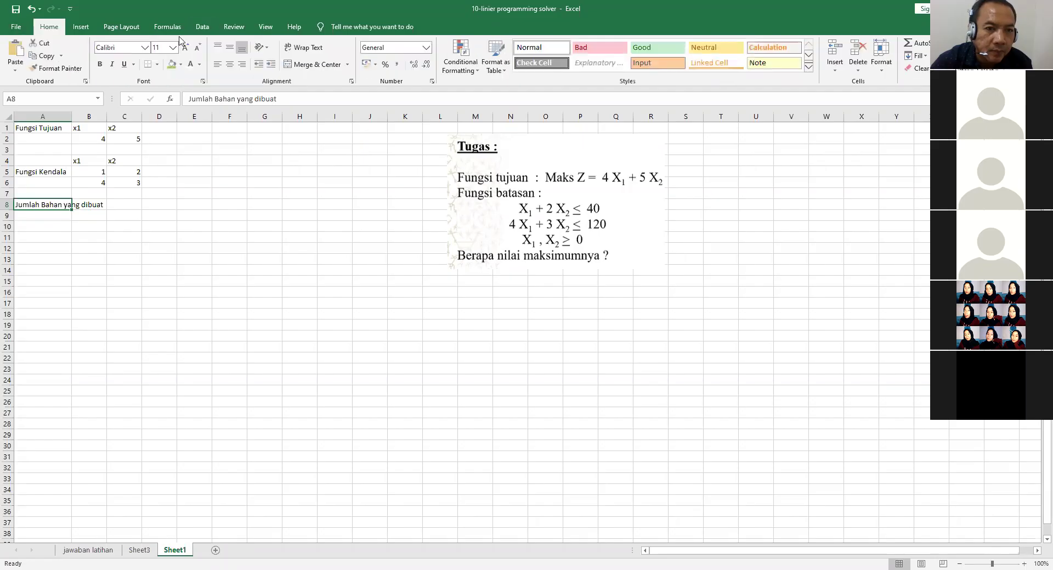
click(312, 52)
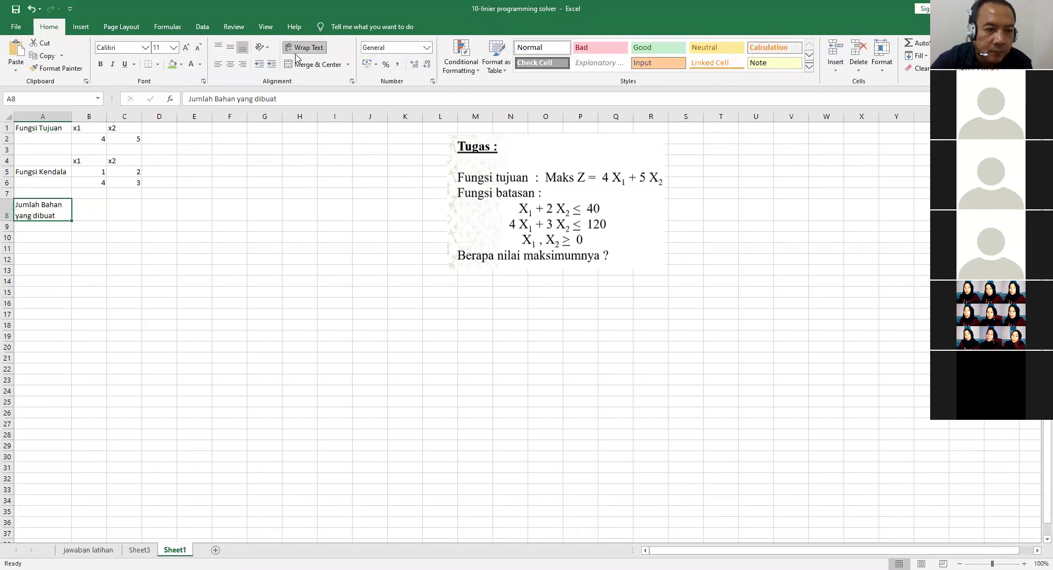
click(96, 210)
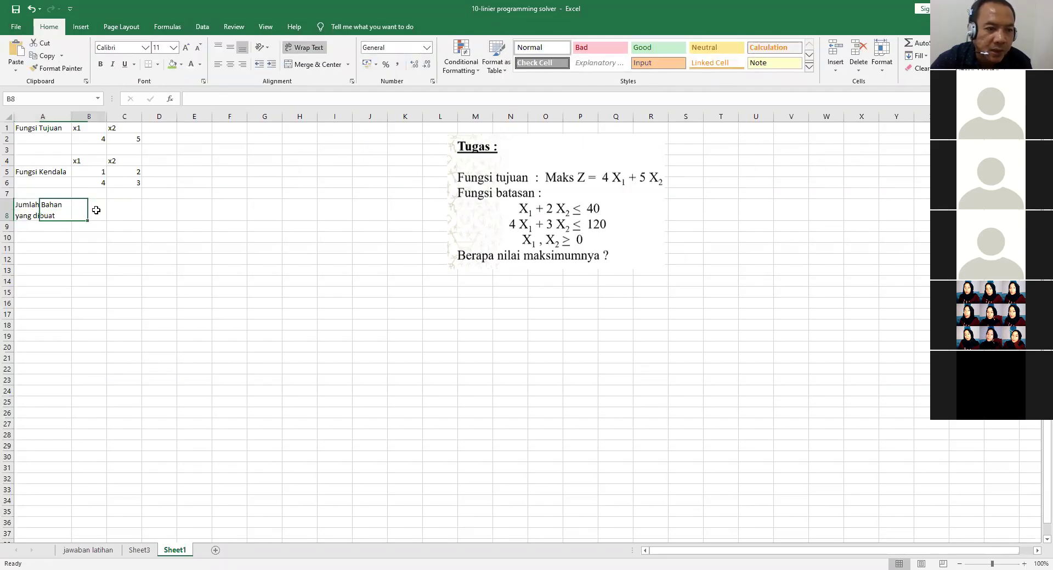
click(128, 207)
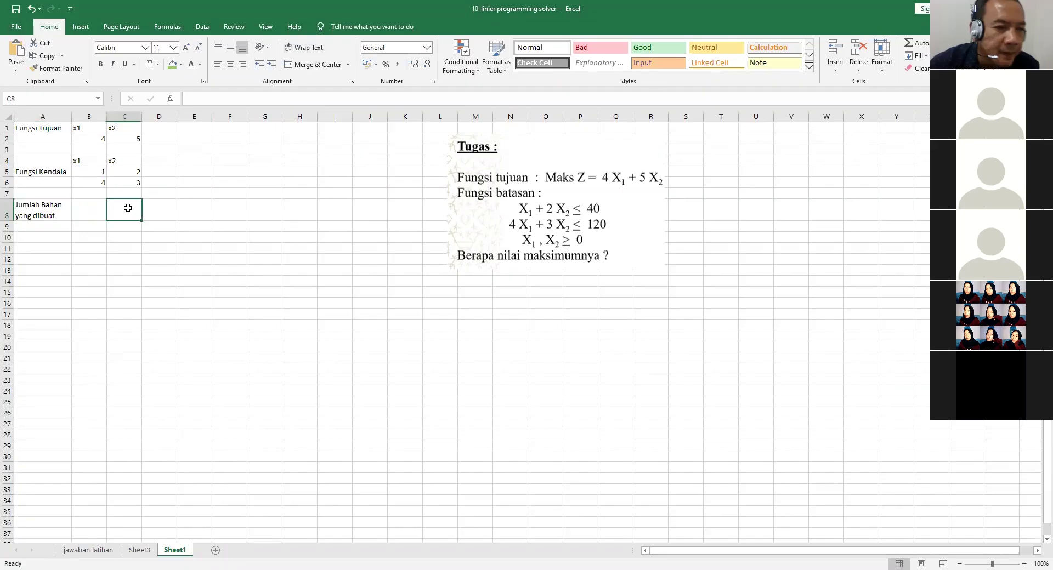
Enter the constraint sign <= in cells D5 and D6.
click(170, 159)
click(163, 173)
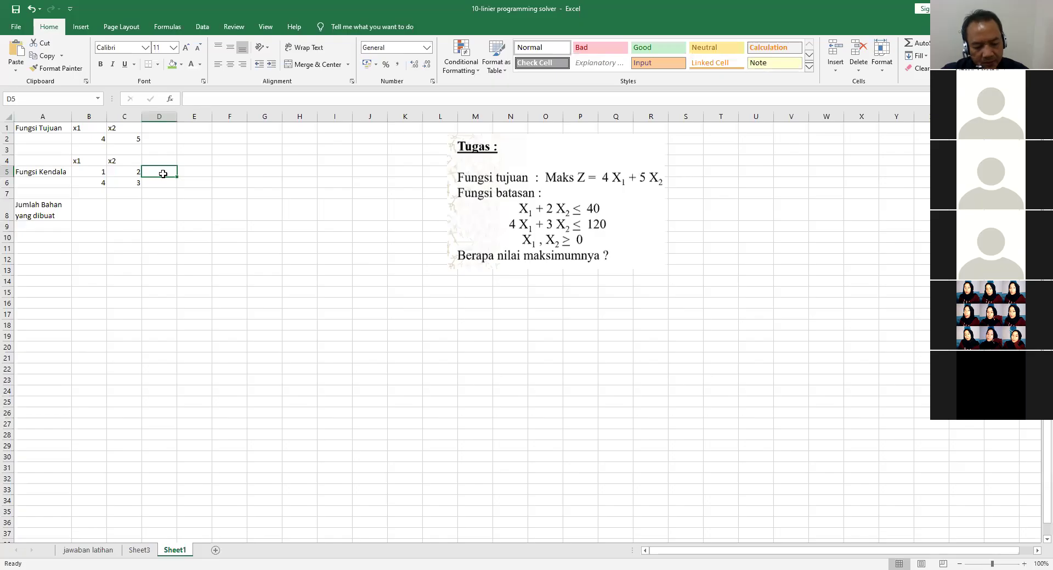
text(<=)
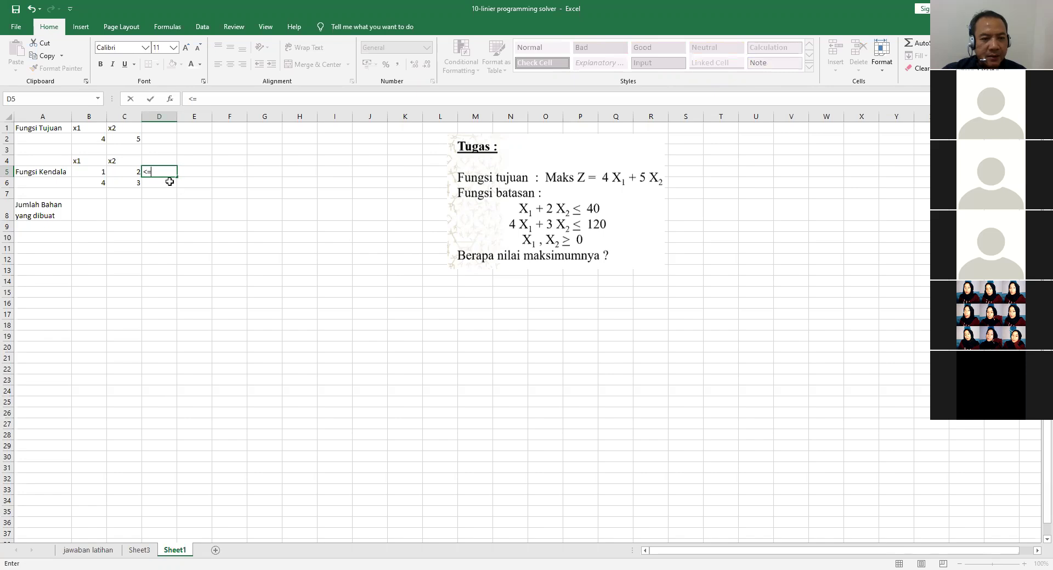
click(169, 181)
text(<=)
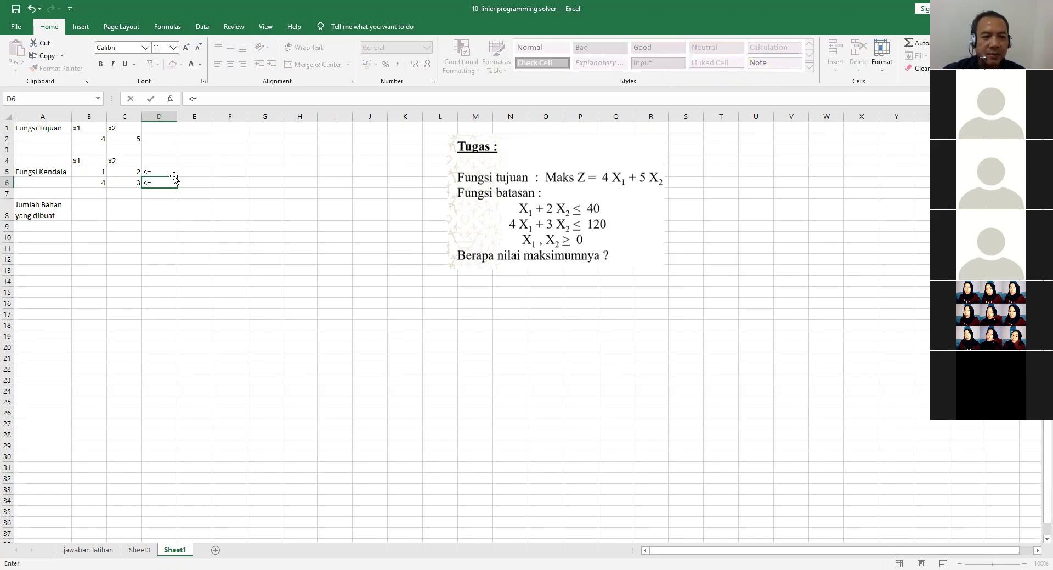
click(199, 171)
click(233, 169)
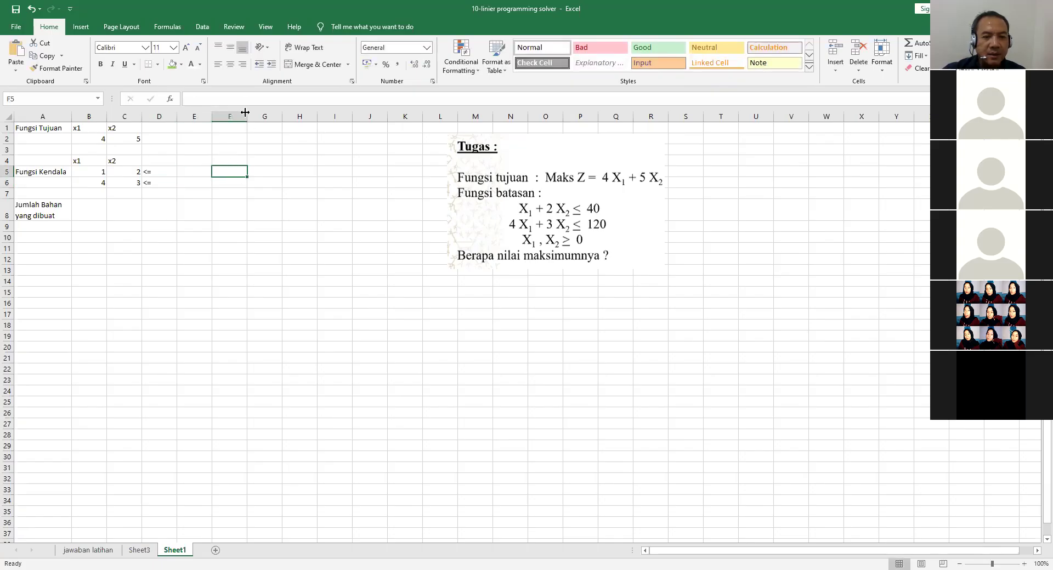
Widen column F and enter the header "Kapasitas yang tersedia" in cell F4.
drag(245, 112, 303, 112)
click(235, 160)
click(240, 173)
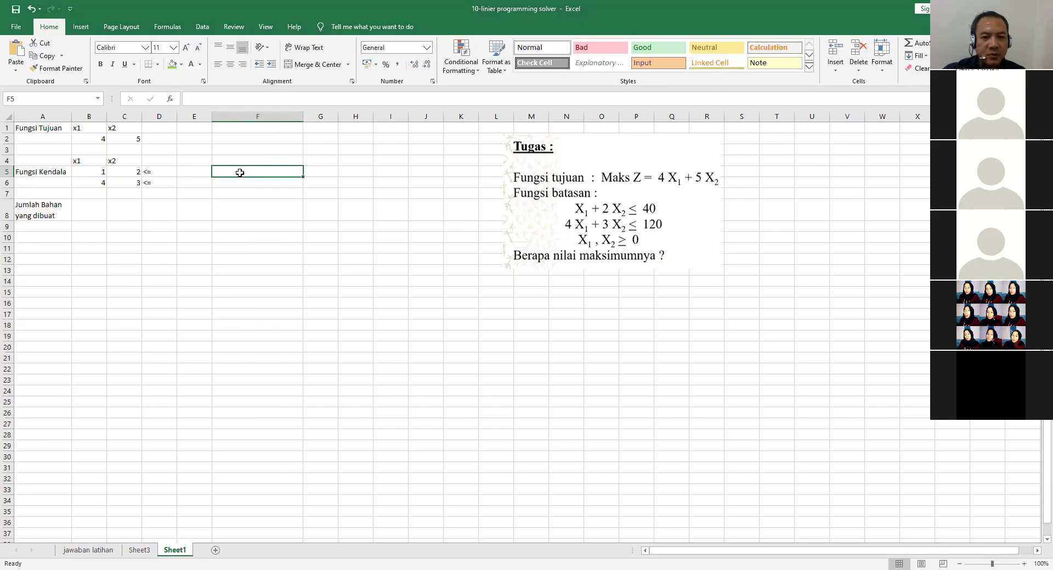
click(250, 160)
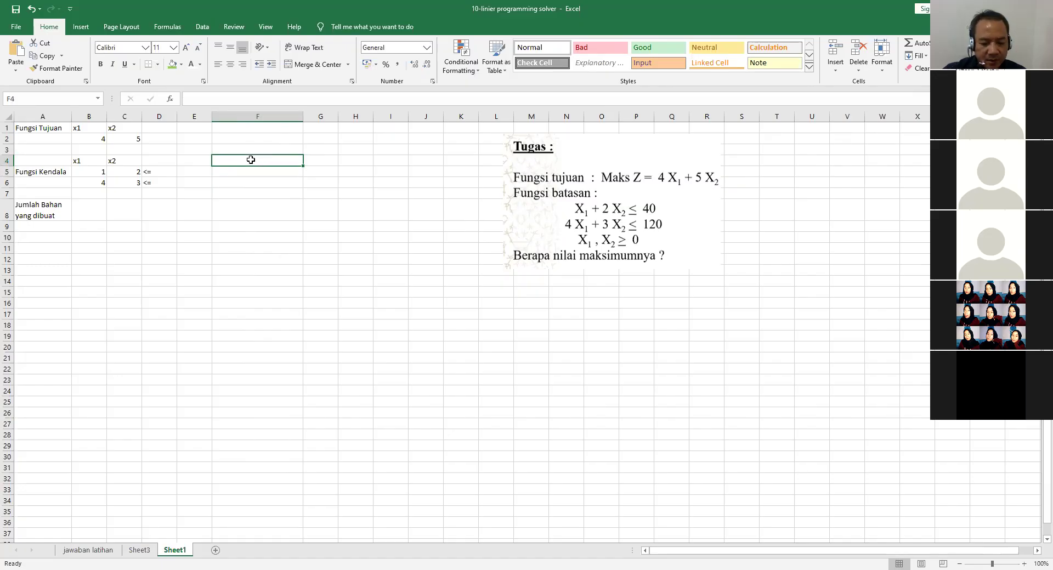
text(Kaps)
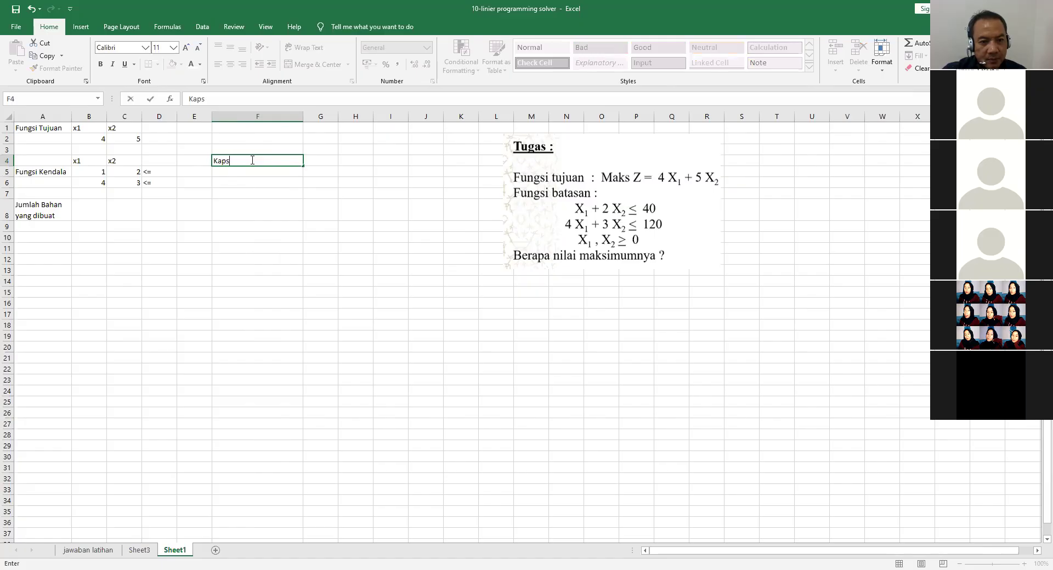
key(BackSpace)
text(asitas)
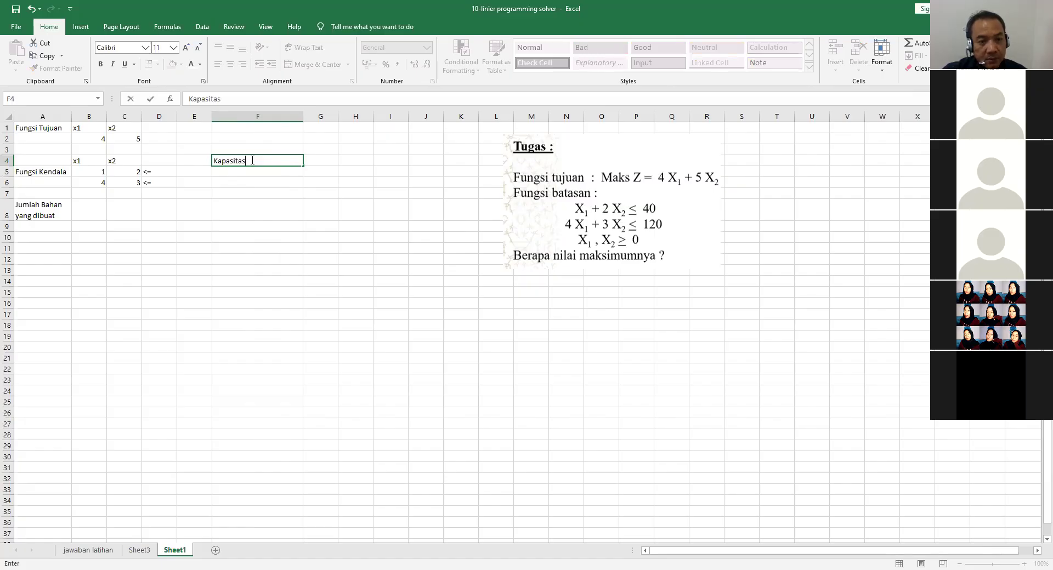
text( yang tersedia)
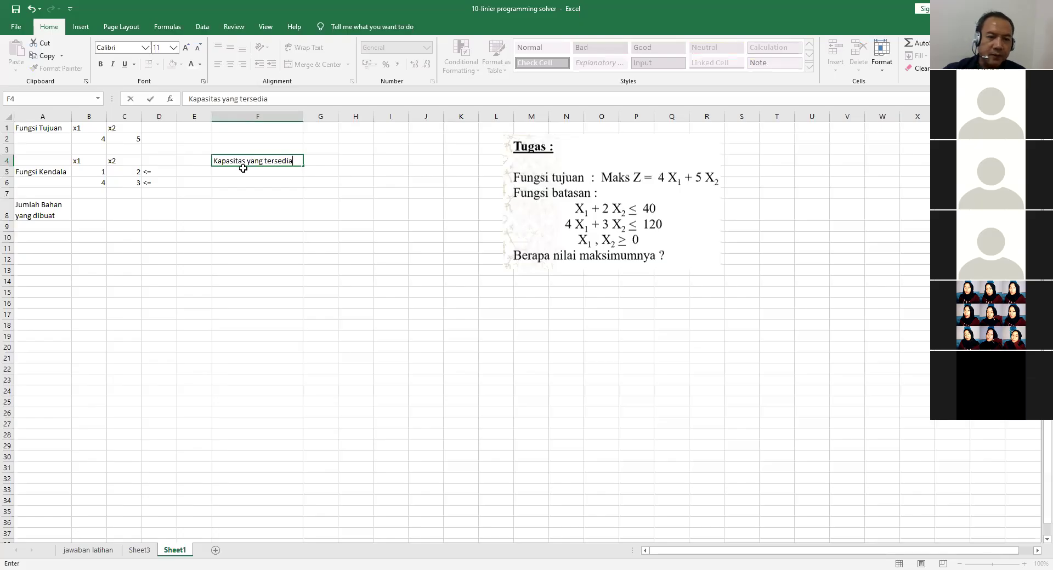
key(Return)
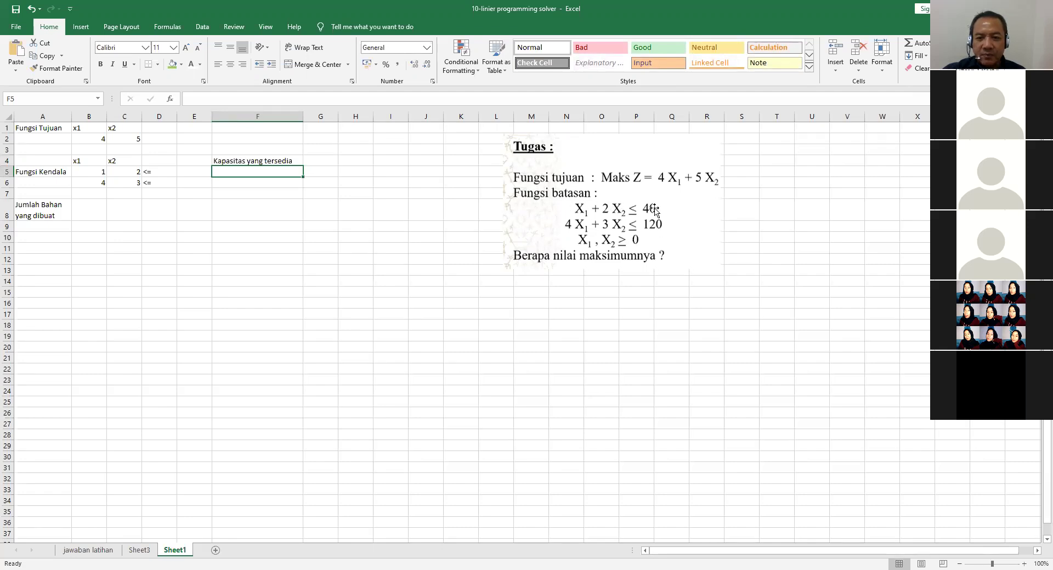
Enter the available capacities of the two constraints: 40 in cell F5 and 120 in cell F6.
text(40)
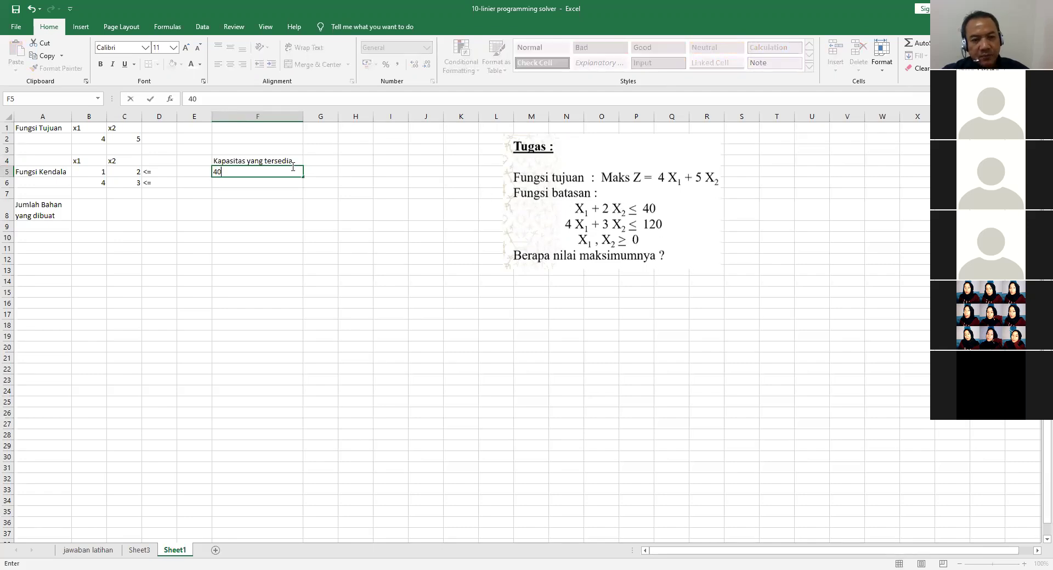
key(Return)
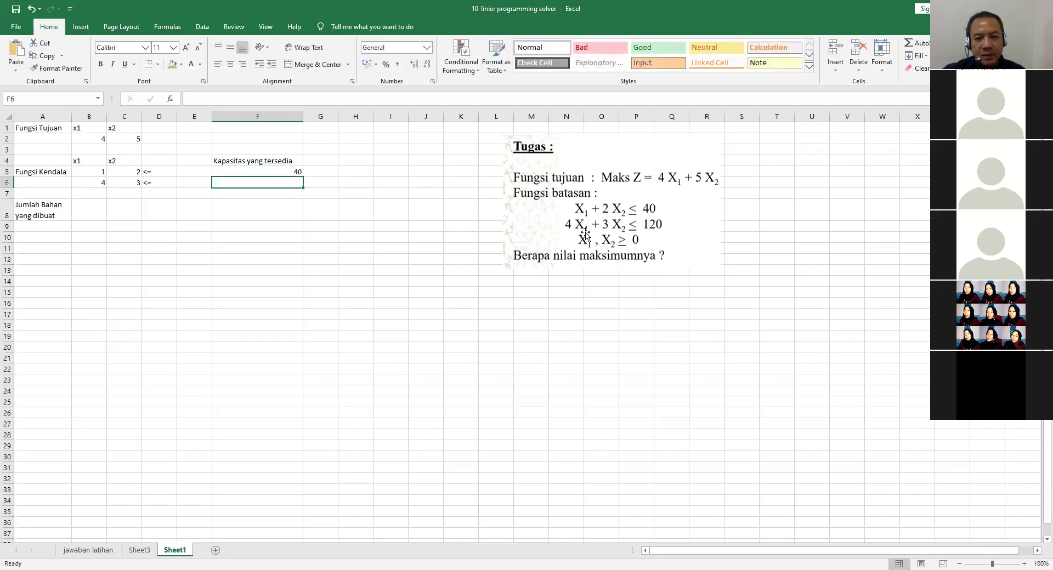
text(120)
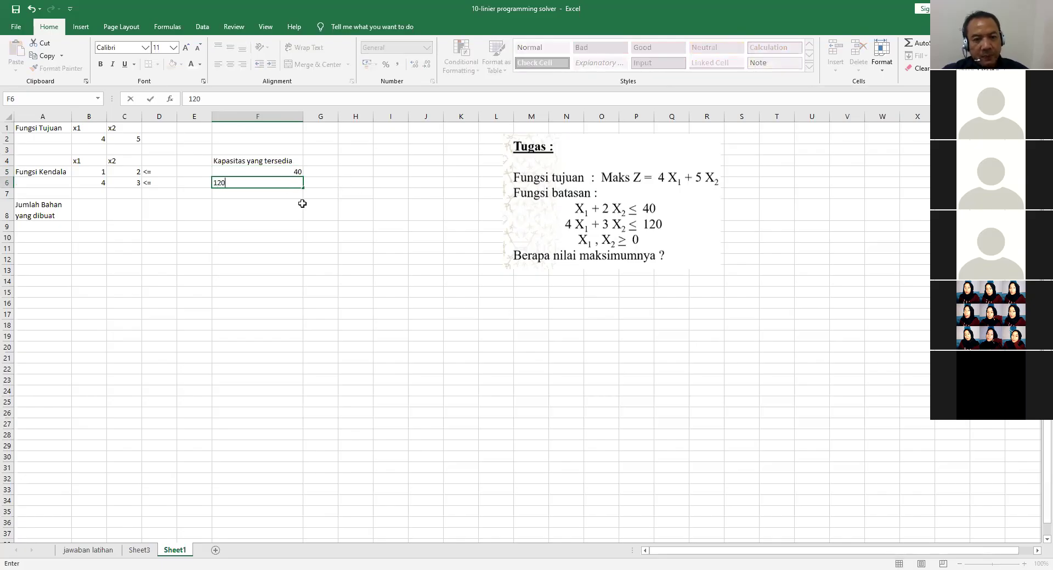
click(248, 212)
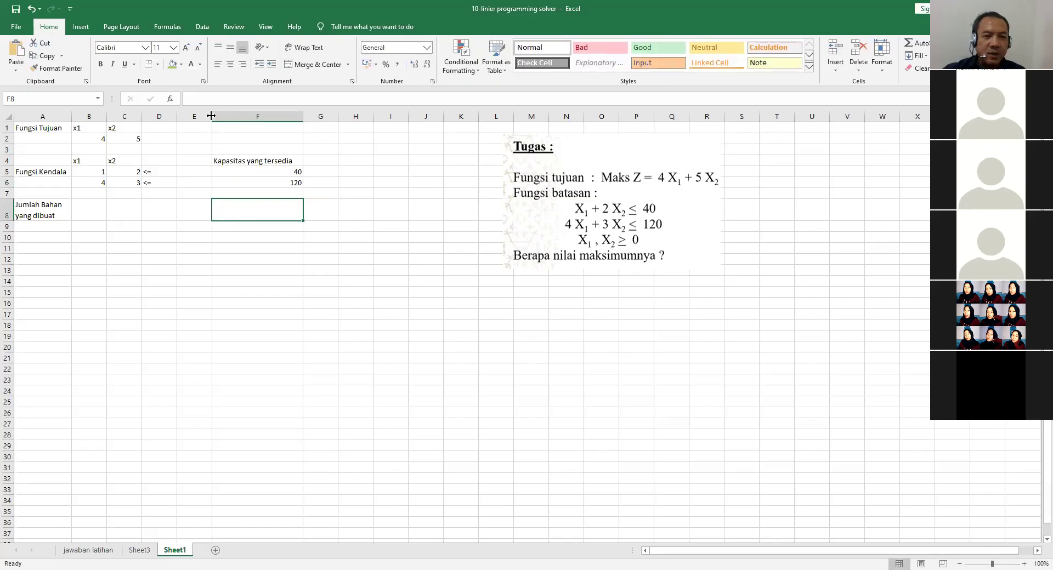
Enter the header "Kapasitas yang terpakai" in cell E4 and widen column E to fit it.
key(ctrl+z)
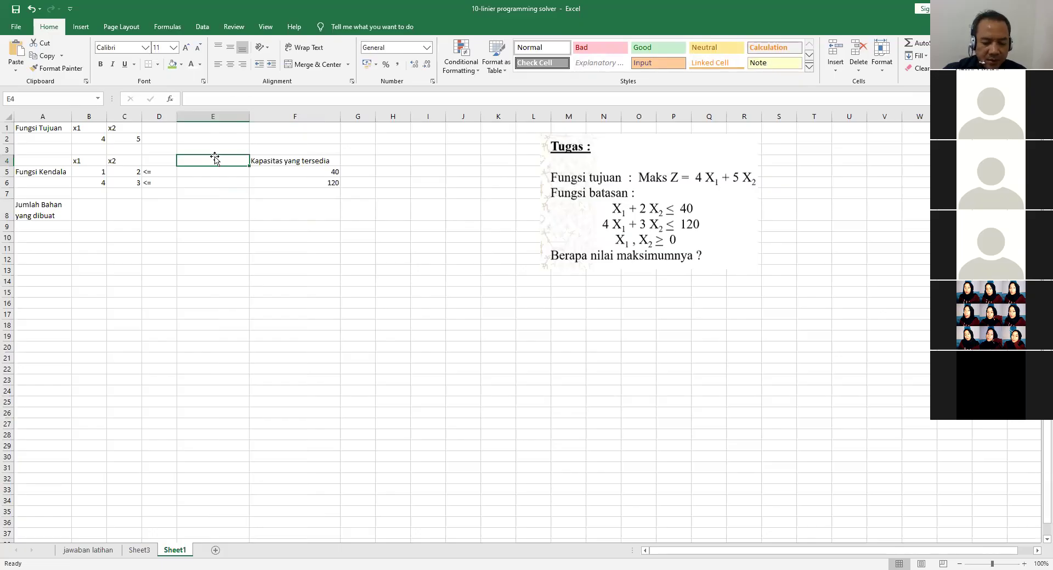
text(Kapasitas yang)
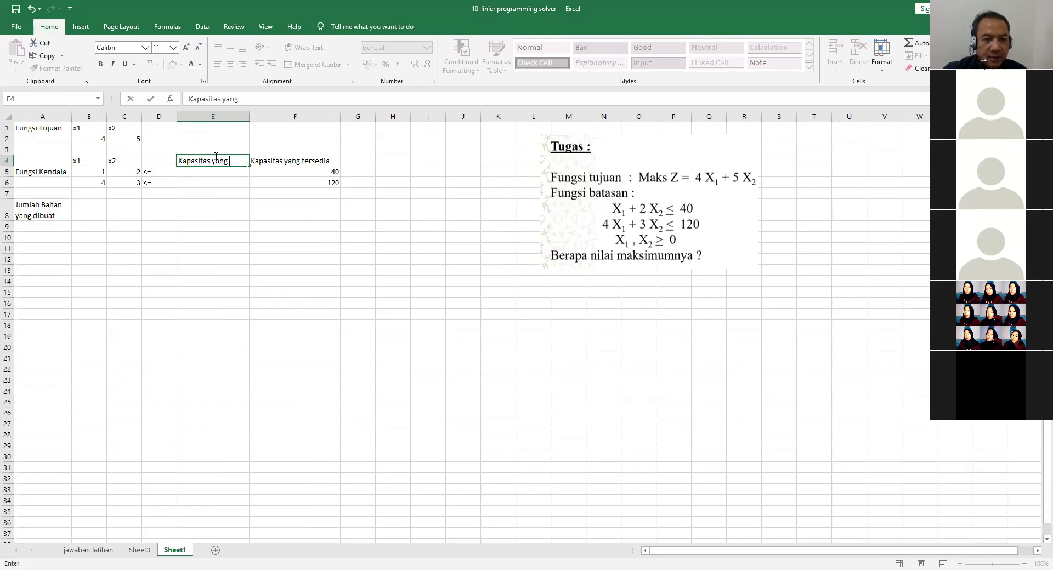
text(terpakai)
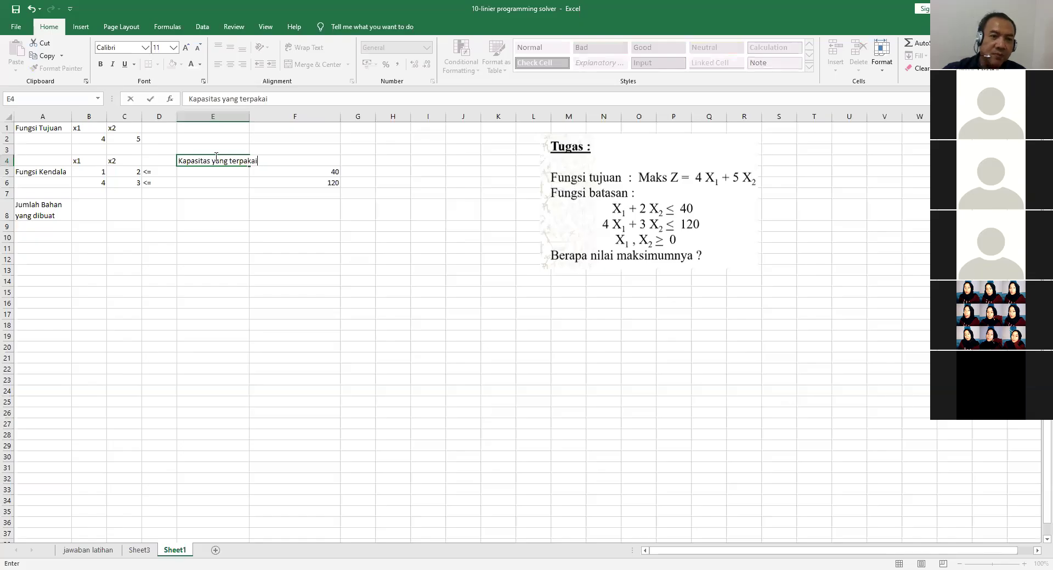
click(273, 224)
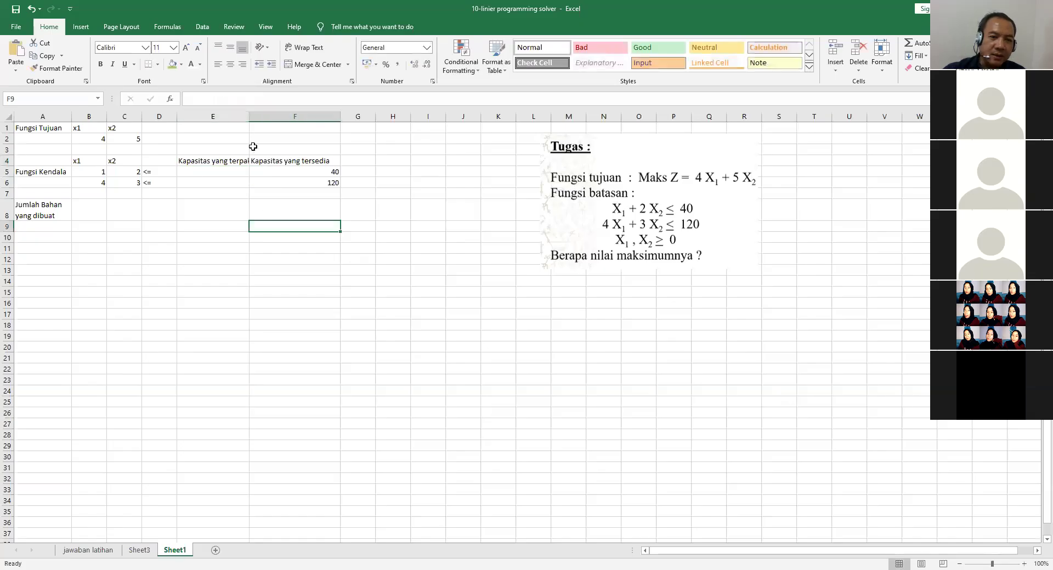
double_click(250, 112)
click(306, 283)
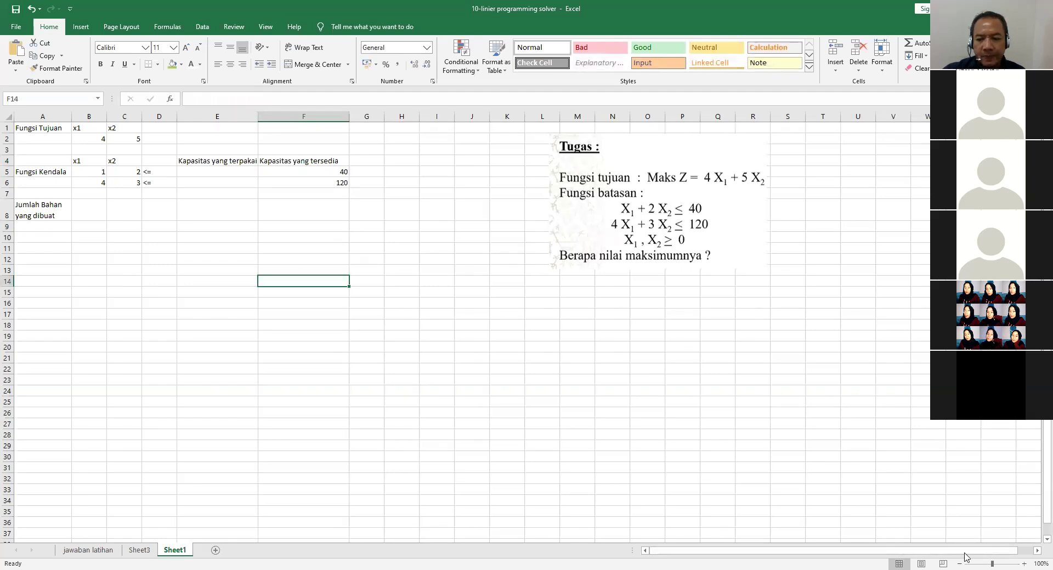
Enlarge the worksheet view to 200%.
click(1024, 563)
click(1024, 563)
click(1024, 563)
click(1023, 563)
click(1024, 563)
click(1024, 563)
click(1023, 564)
click(1024, 563)
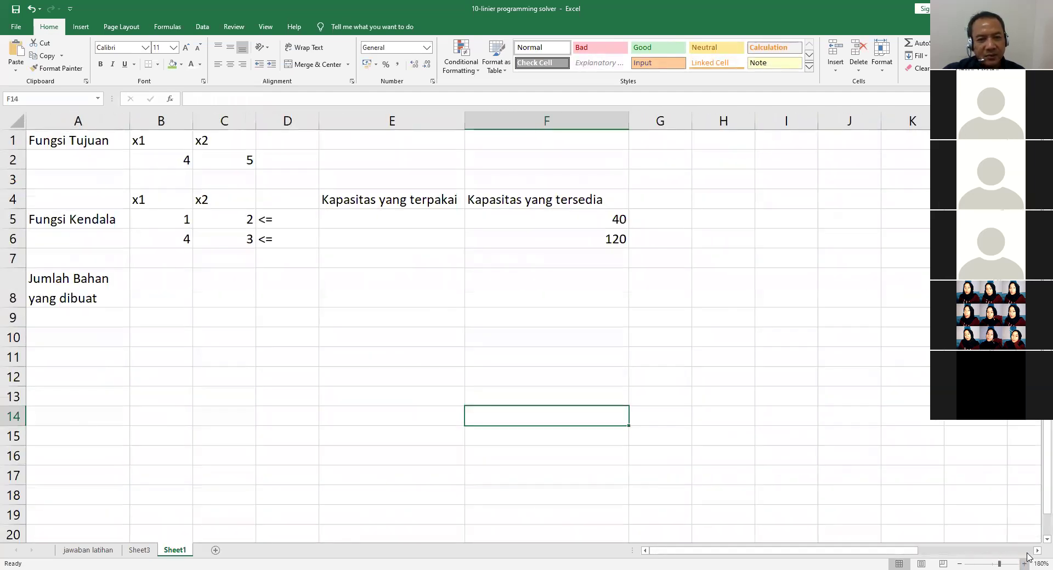
click(1024, 563)
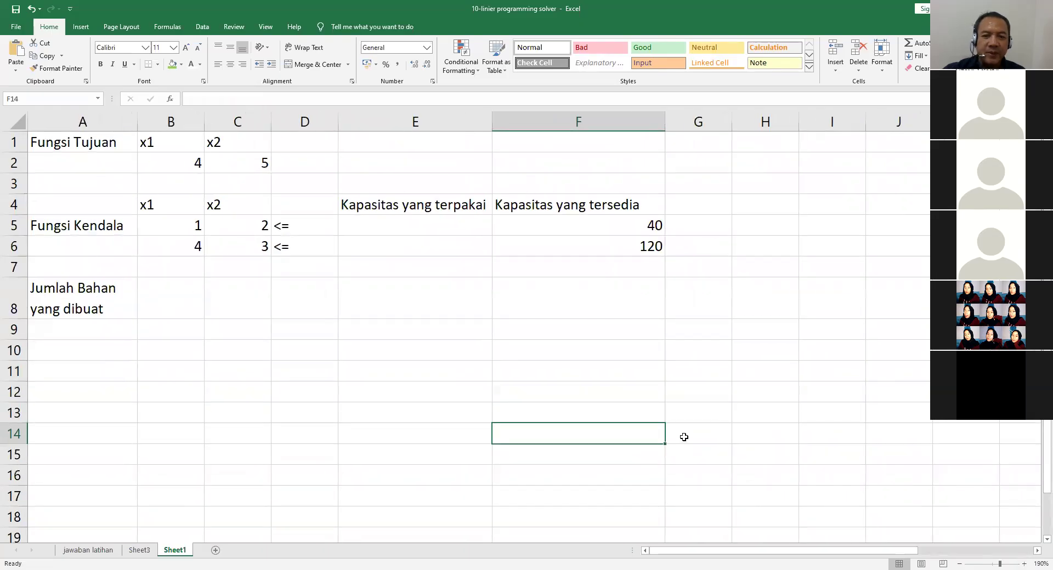
click(1024, 563)
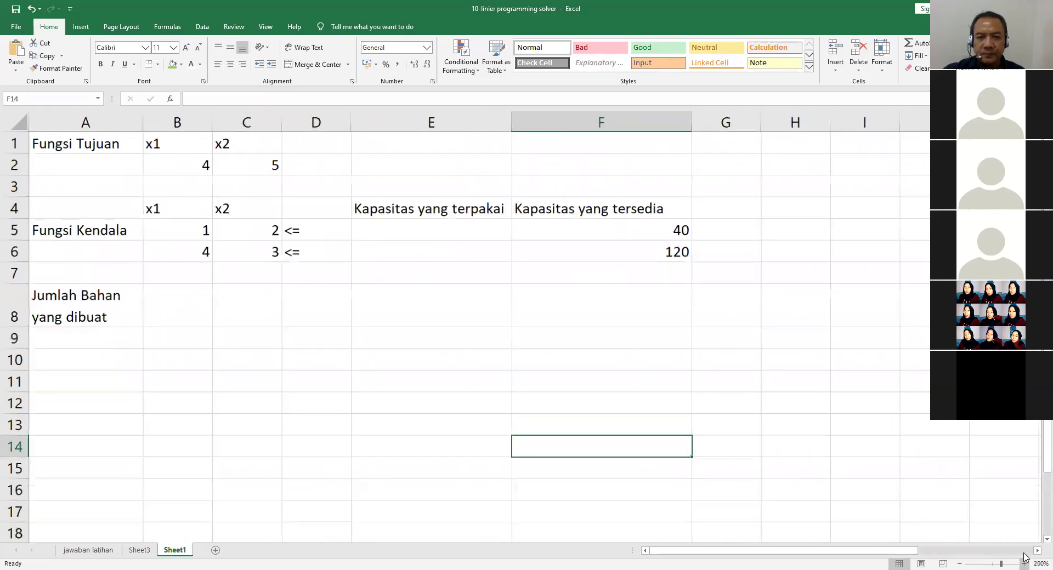
click(488, 208)
click(444, 232)
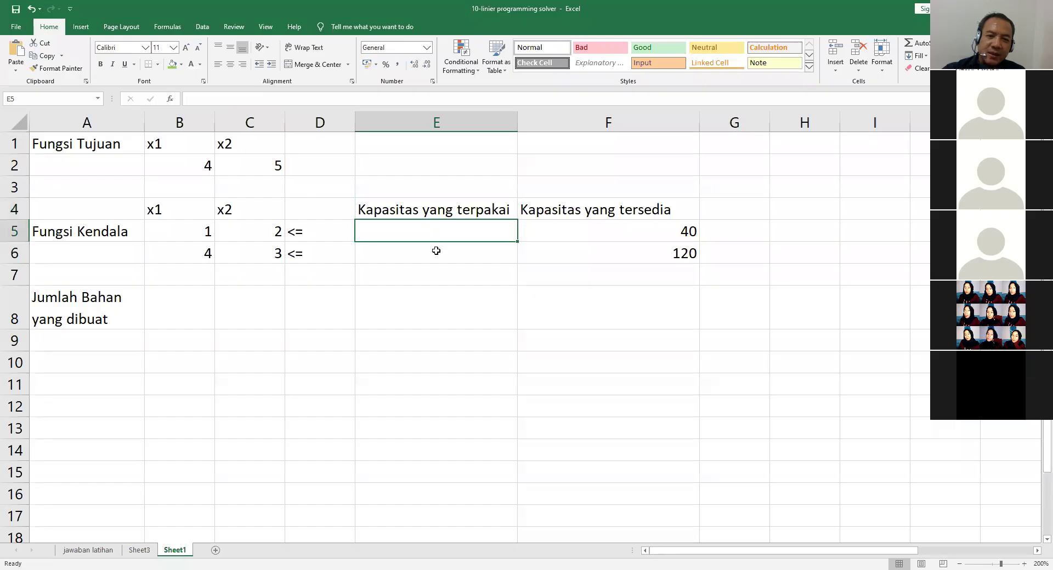
click(437, 251)
click(437, 233)
drag(437, 231, 437, 251)
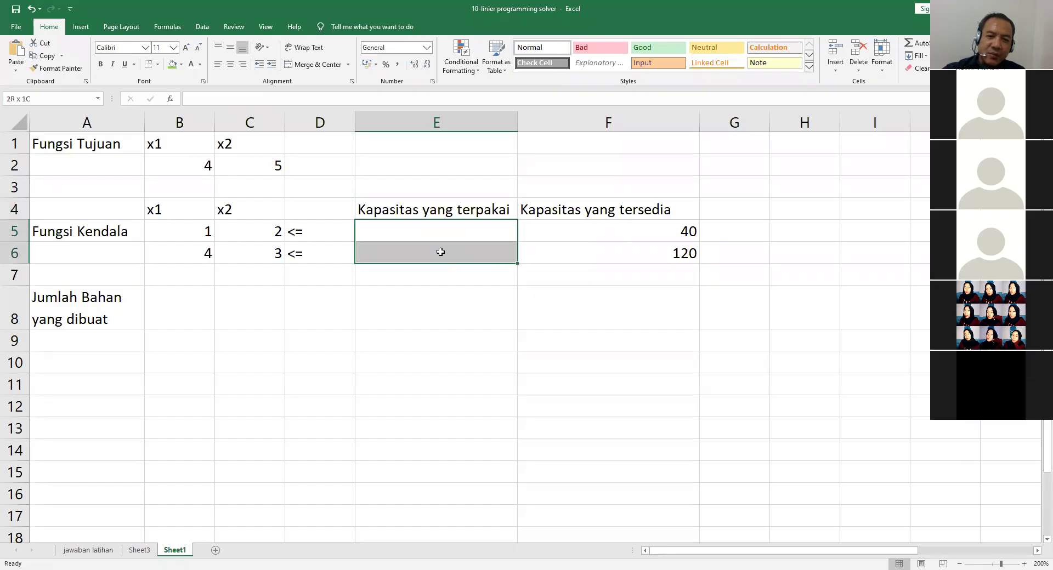
click(448, 233)
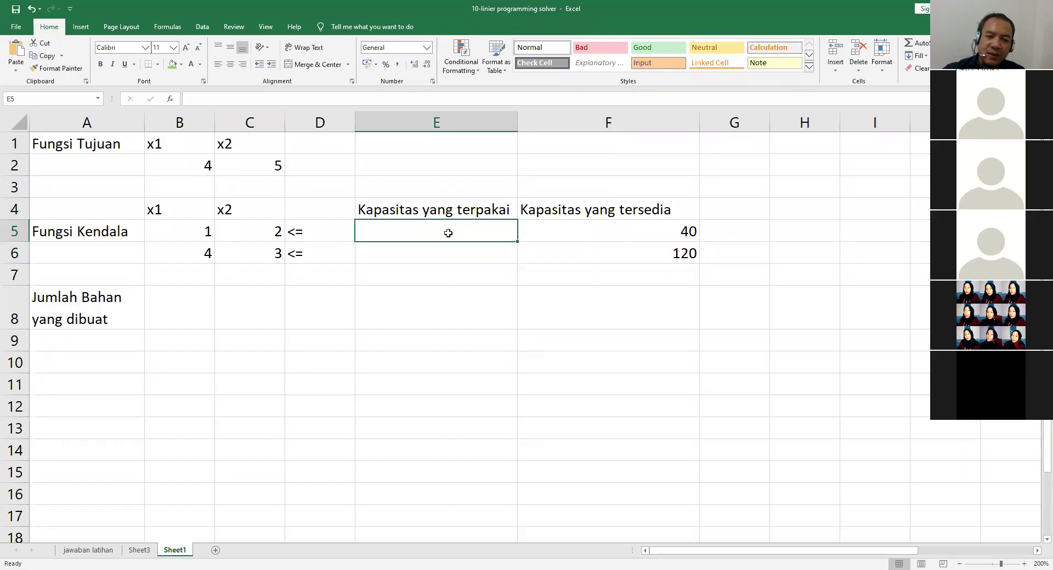
click(662, 229)
click(644, 269)
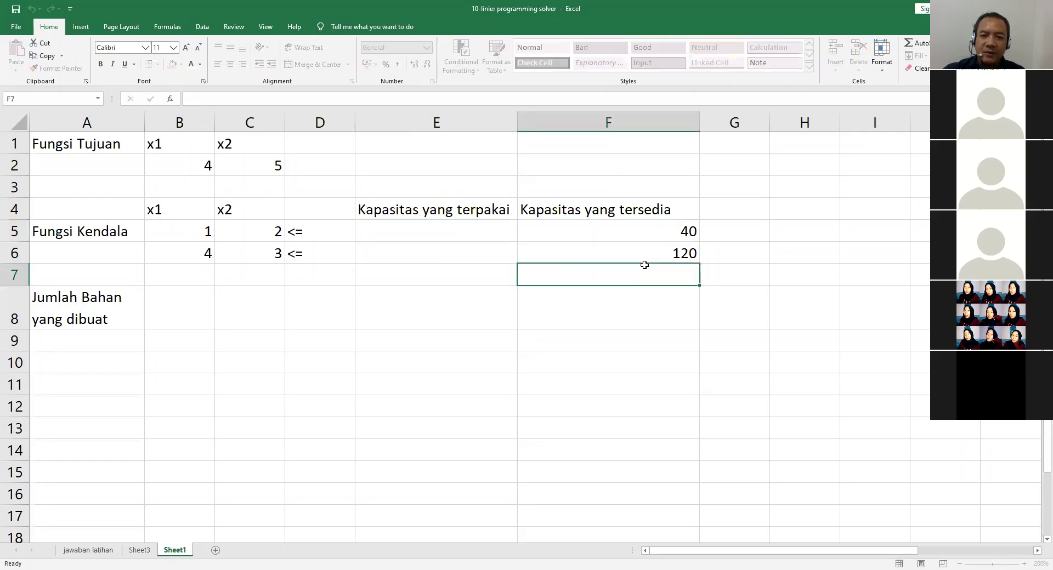
click(612, 304)
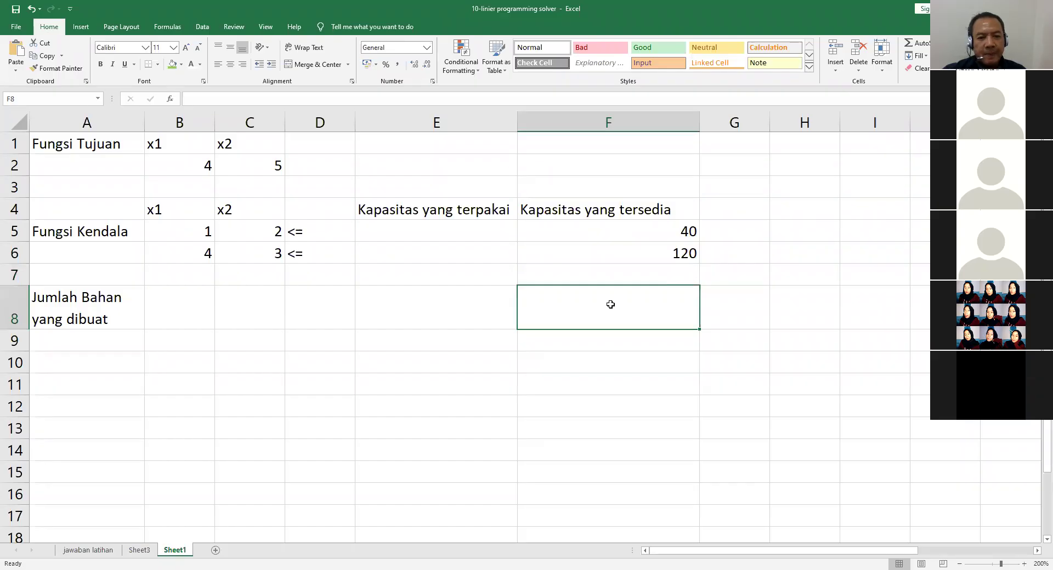
text(Tota)
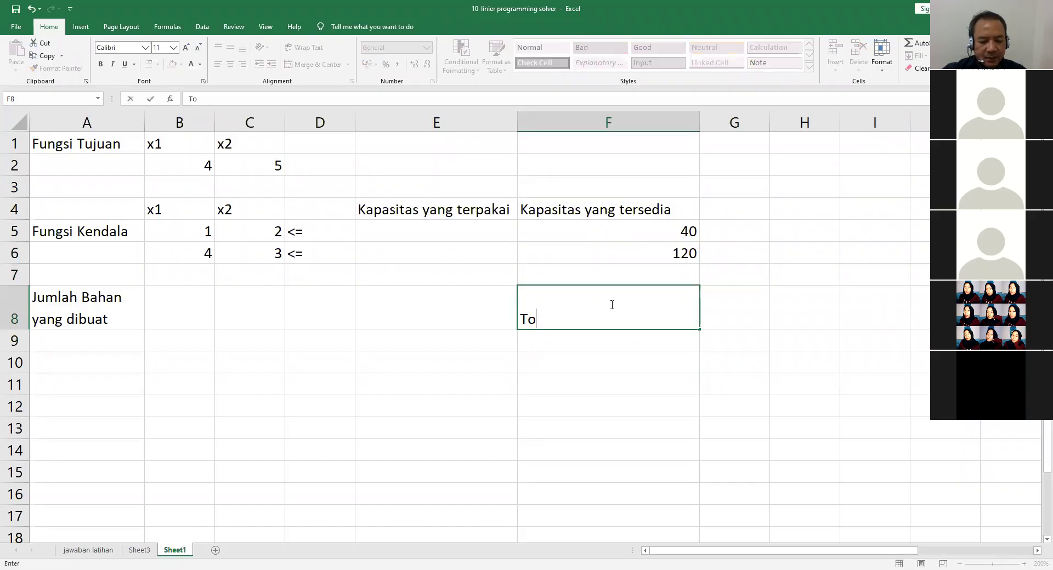
key(BackSpace)
key(BackSpace)
key(BackSpace)
key(BackSpace)
key(BackSpace)
Enter the label "Total Keuntungan Maksimum" in cell F7 and widen column F to fit it.
click(633, 280)
text(Total)
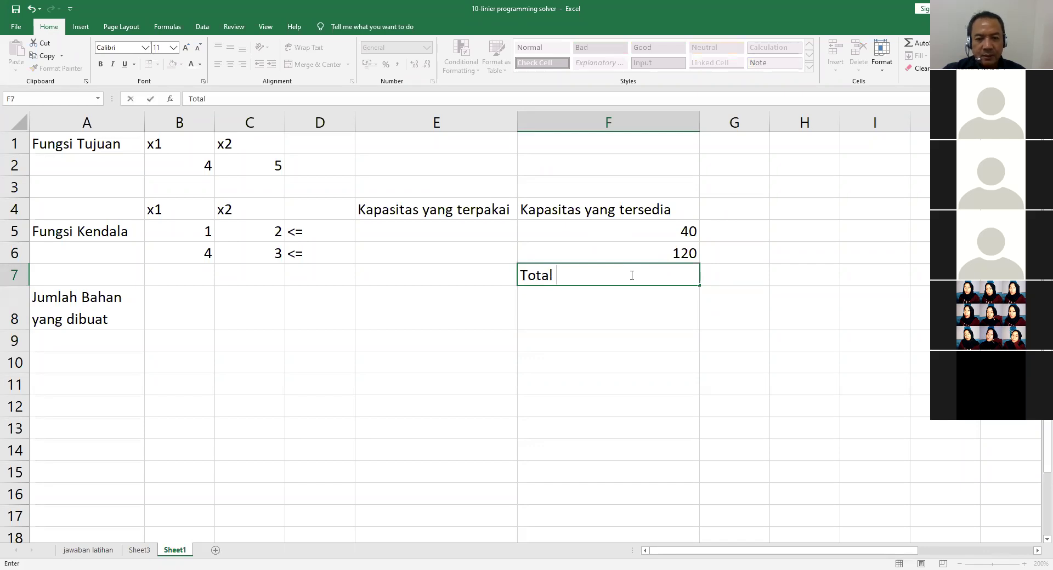
text( Ke)
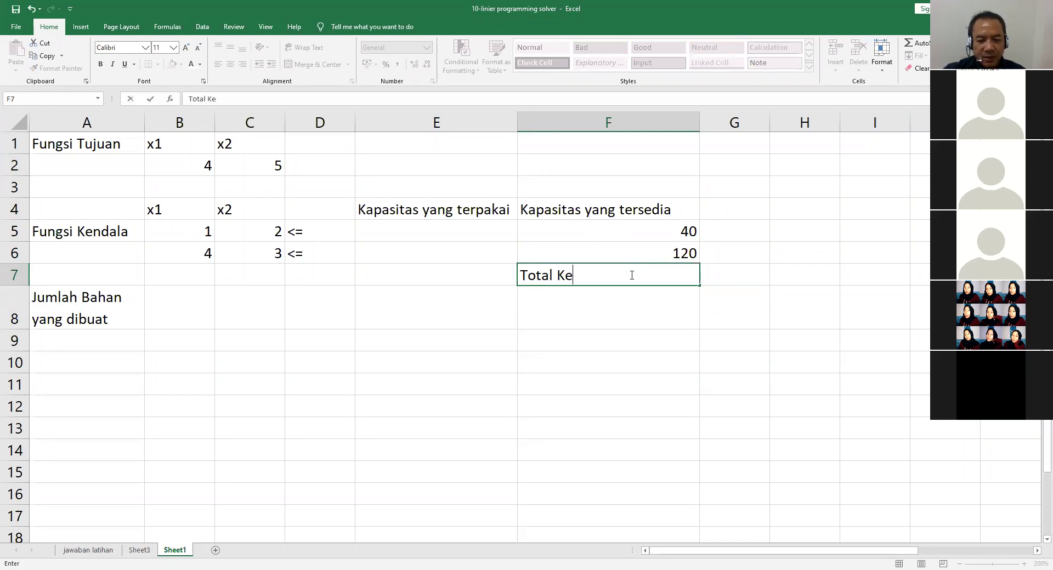
text(untun)
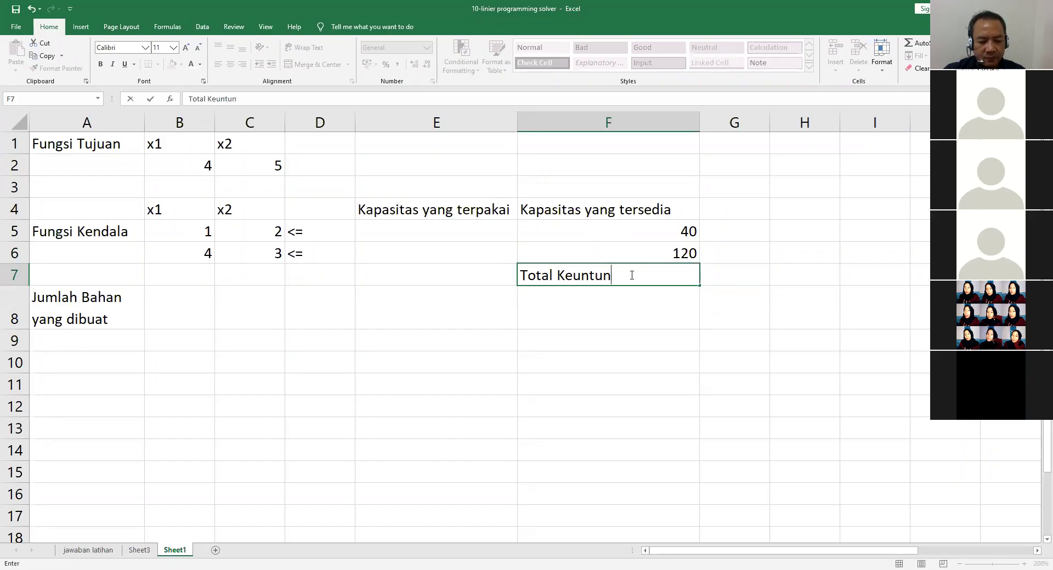
text(gan Ma)
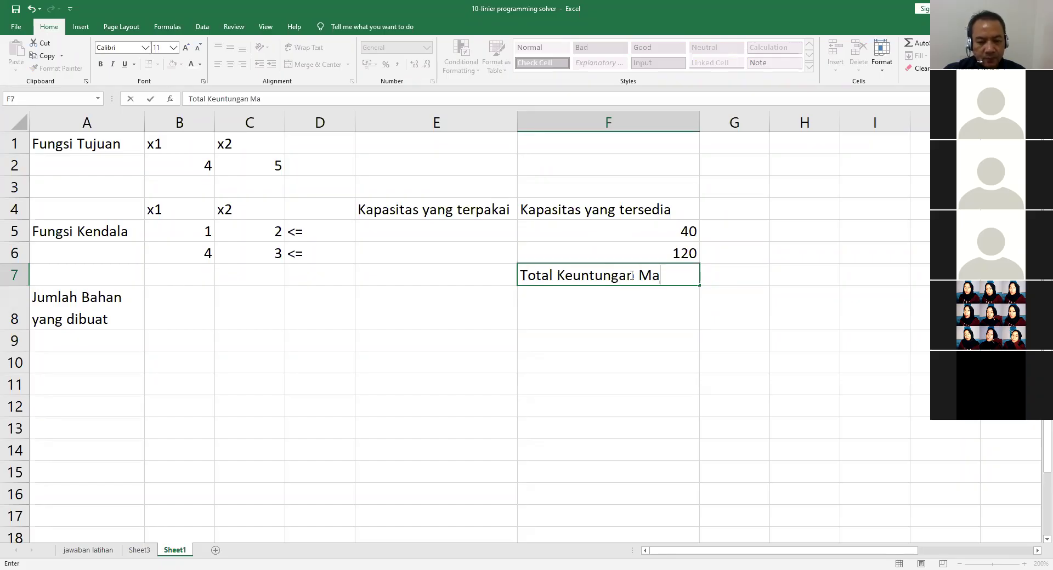
text(ksimum)
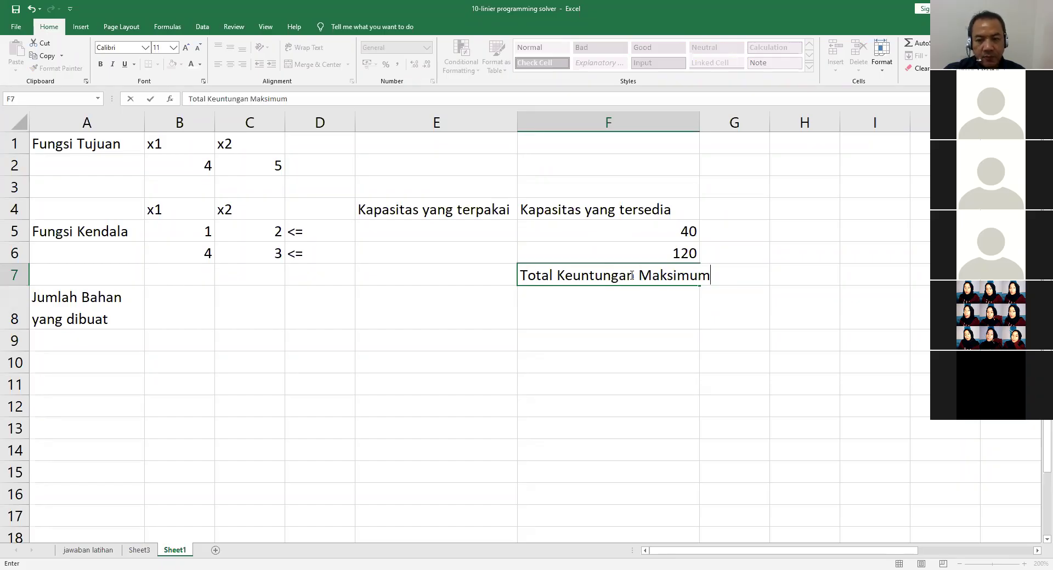
click(639, 341)
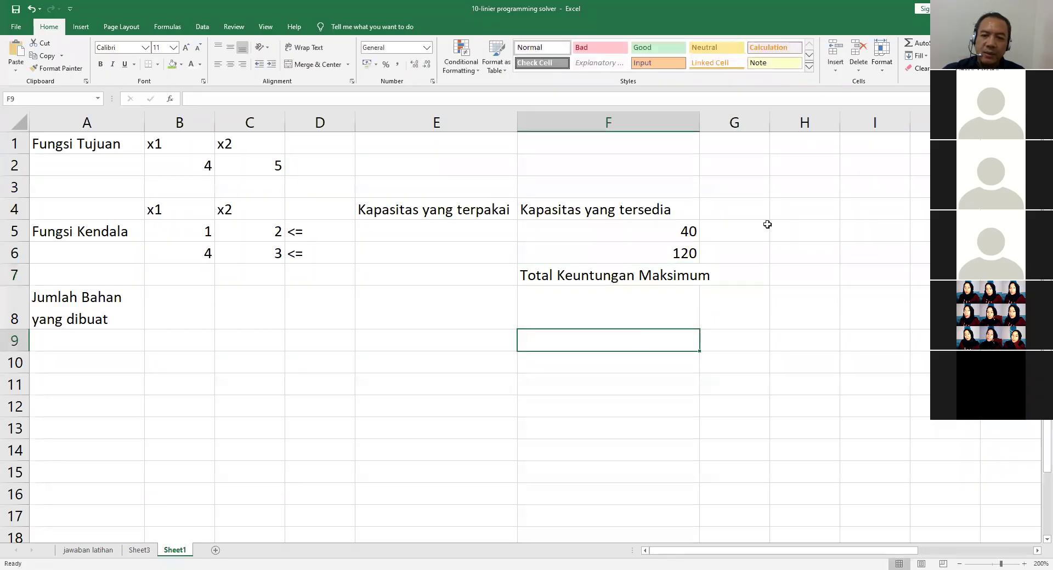
double_click(698, 117)
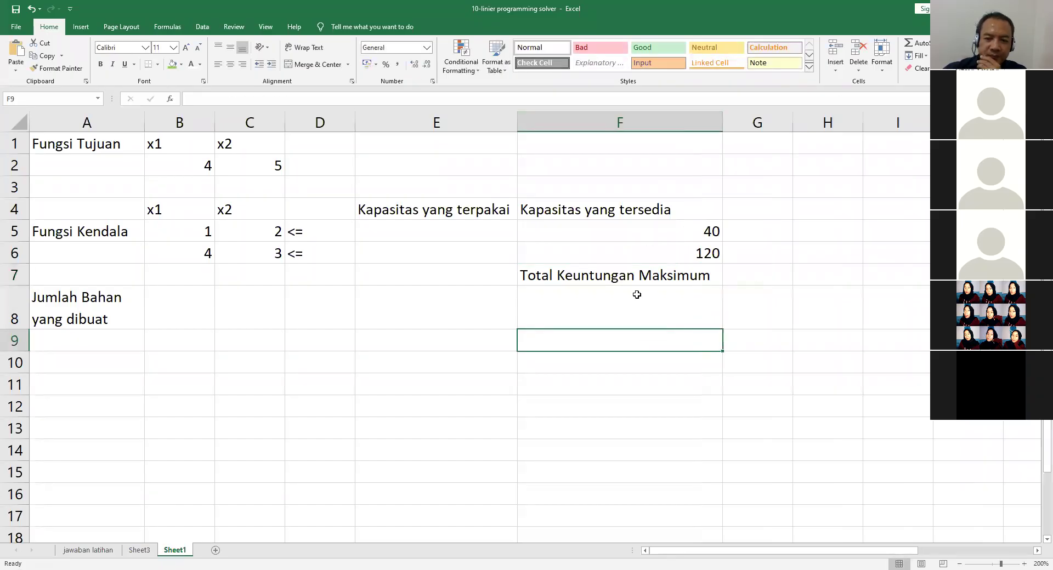
Fill the used-capacity cells E5:E6 and the total profit cell F8 with light green.
click(629, 310)
drag(417, 235, 414, 251)
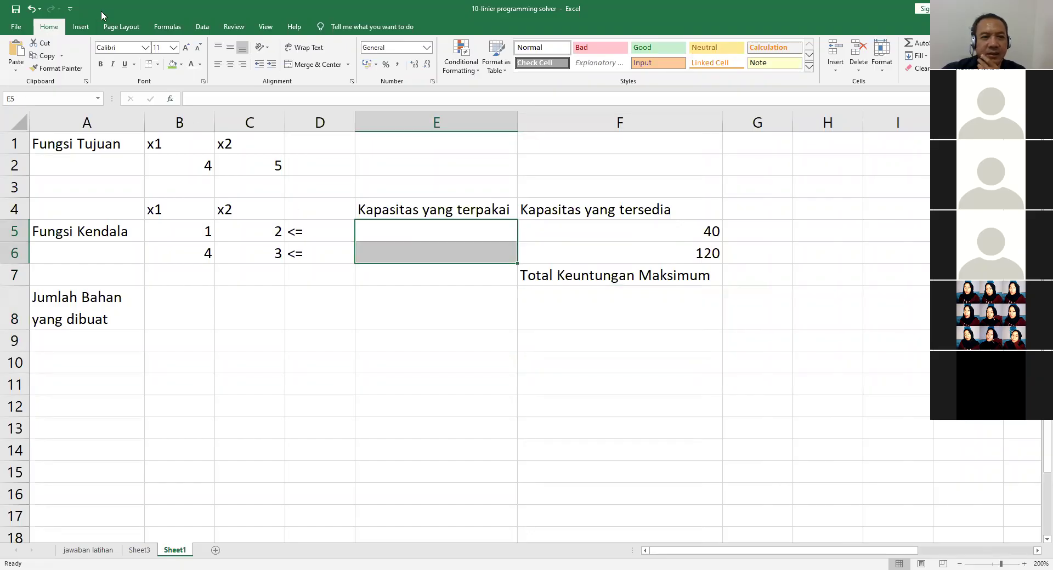
click(81, 27)
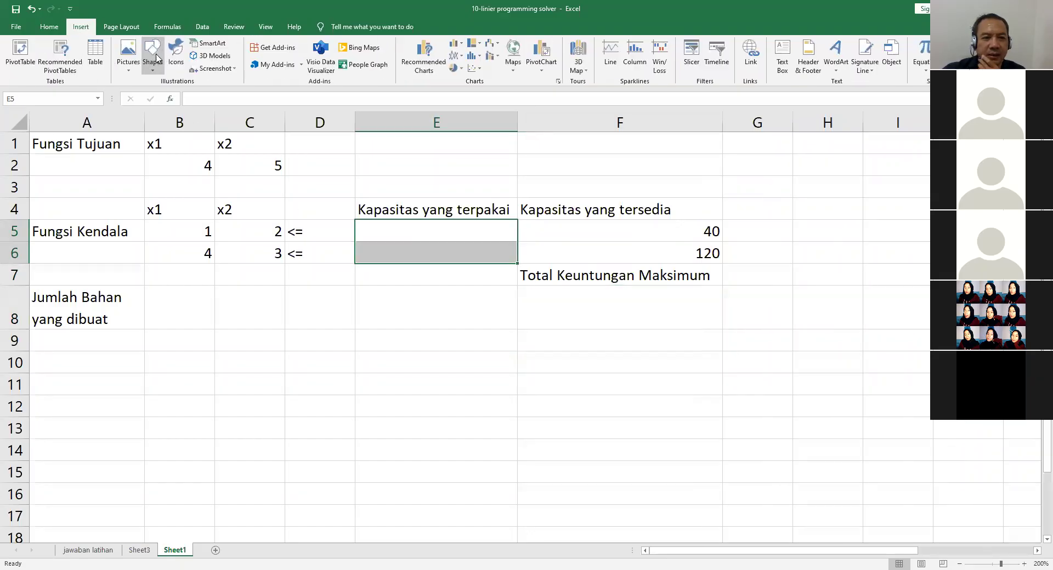
click(49, 25)
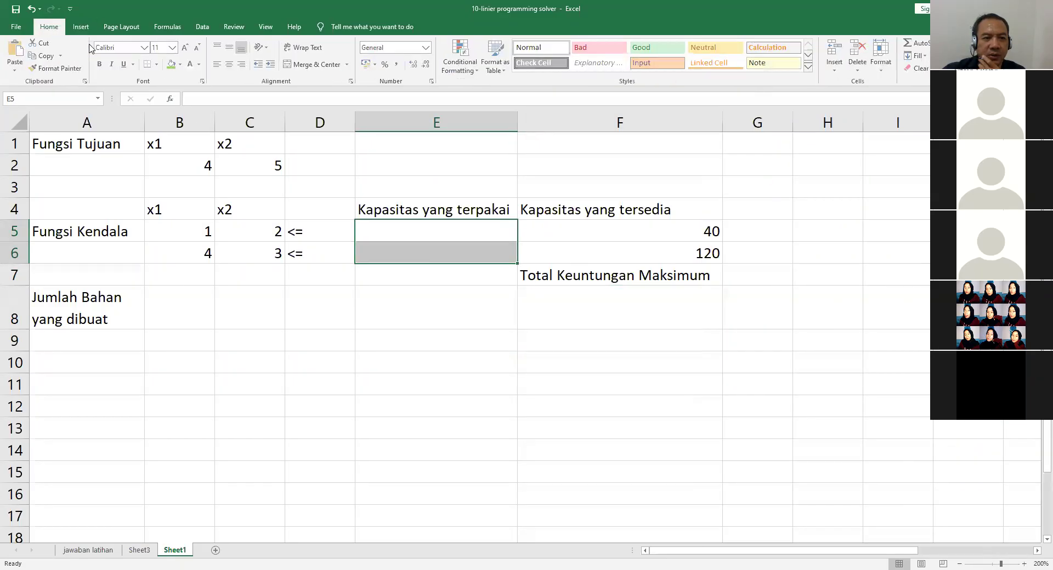
click(181, 65)
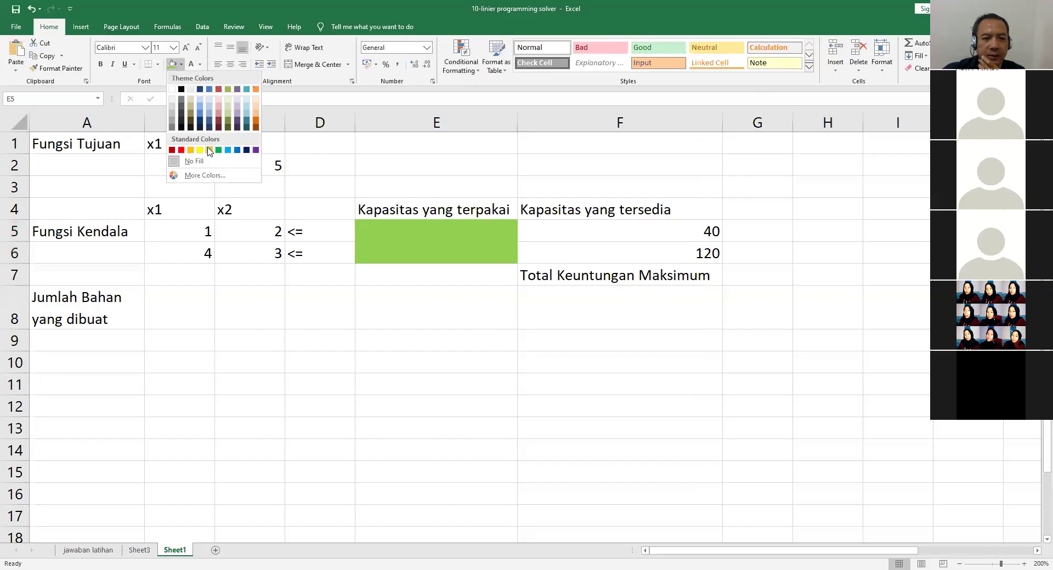
click(209, 151)
click(589, 302)
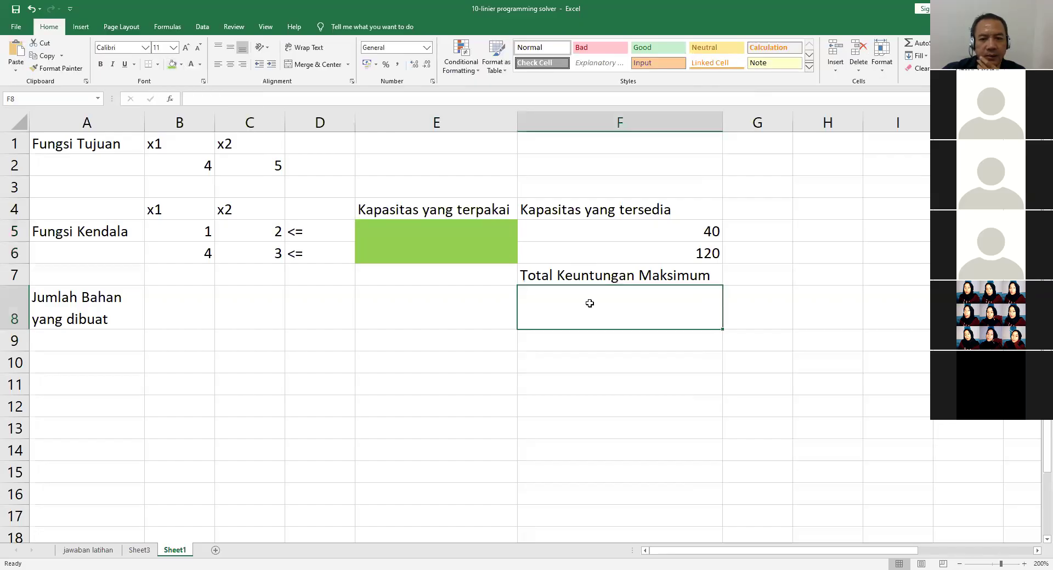
click(172, 64)
click(363, 309)
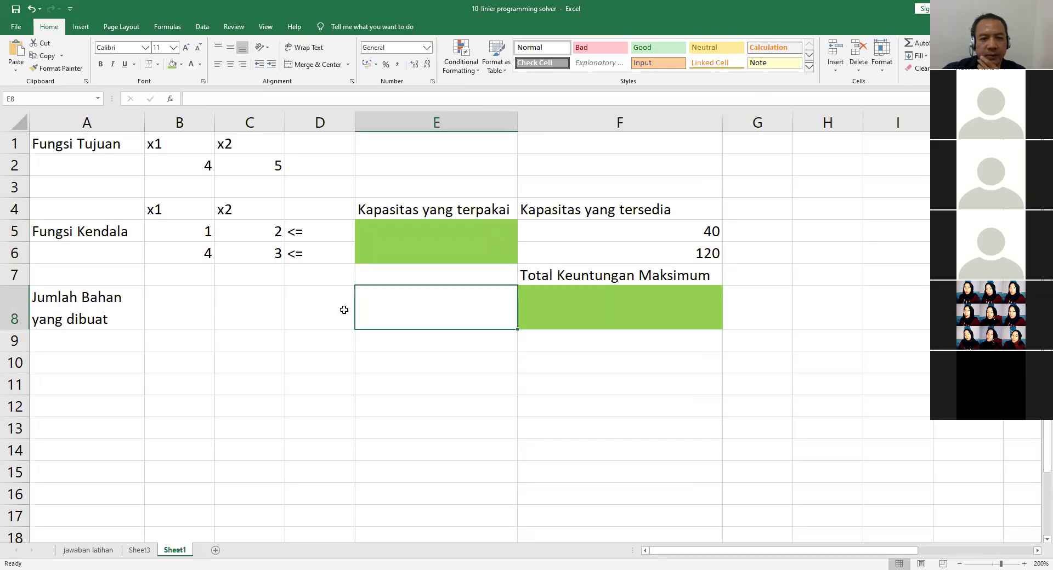
Fill the quantity cells B8:C8 beside "Jumlah Bahan yang dibuat" with yellow.
click(190, 311)
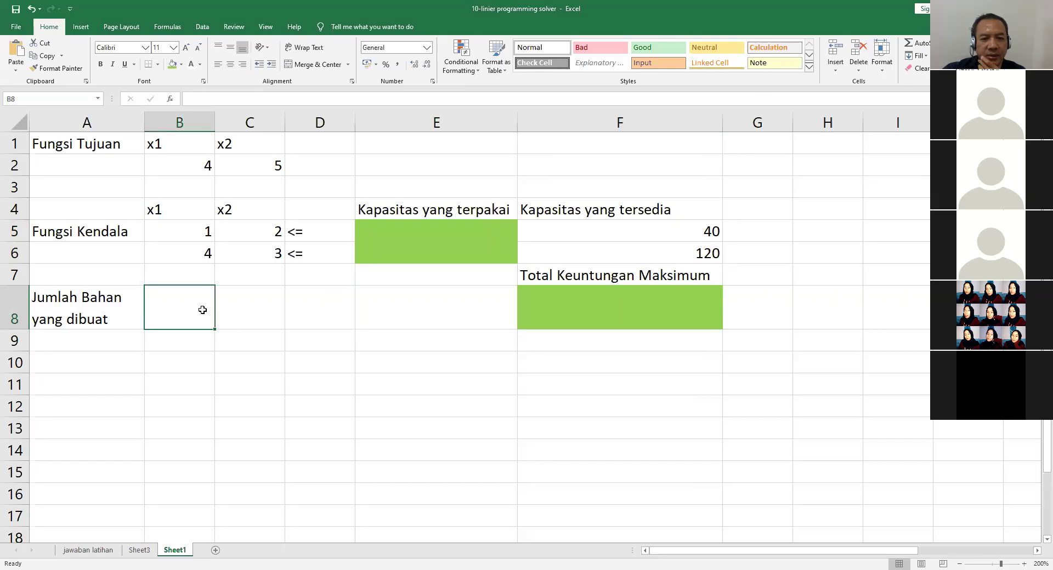
drag(176, 306, 242, 305)
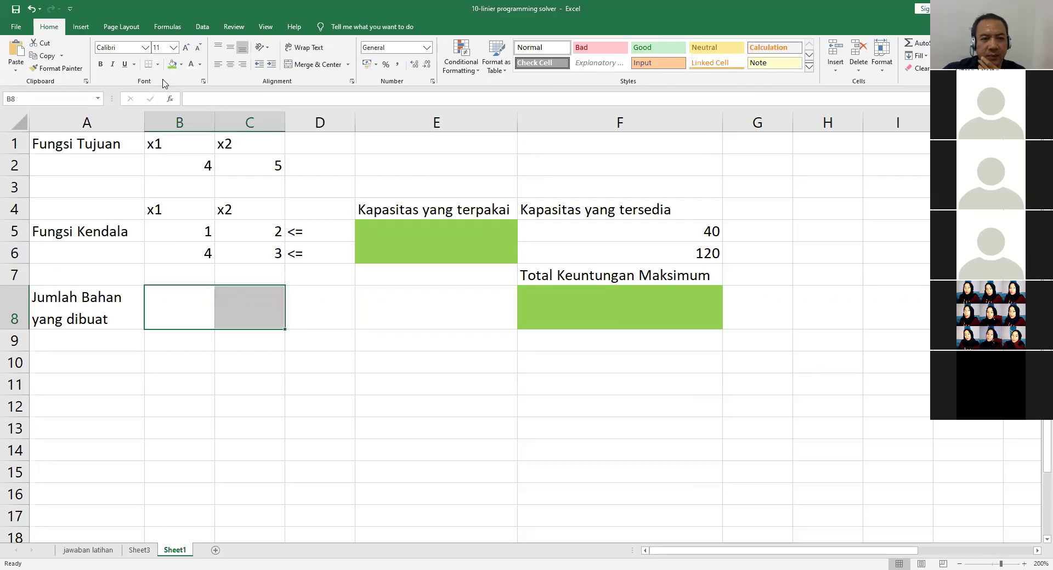
click(181, 65)
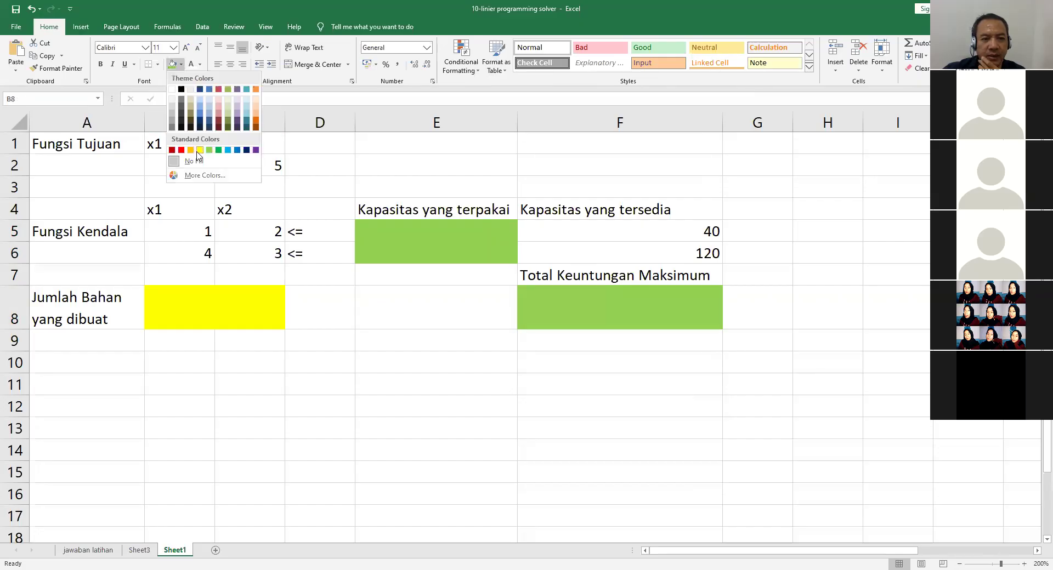
click(200, 151)
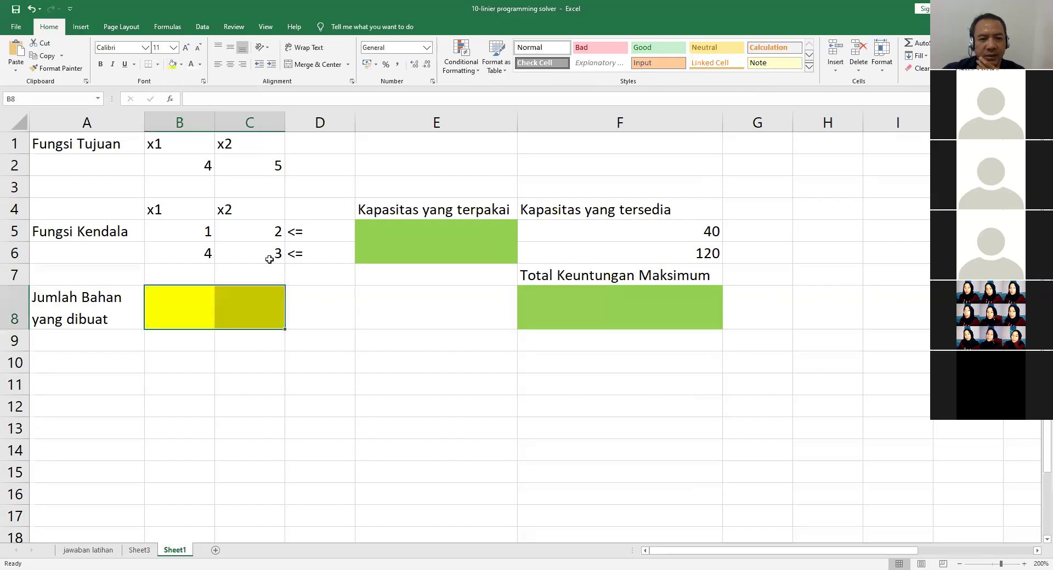
click(375, 324)
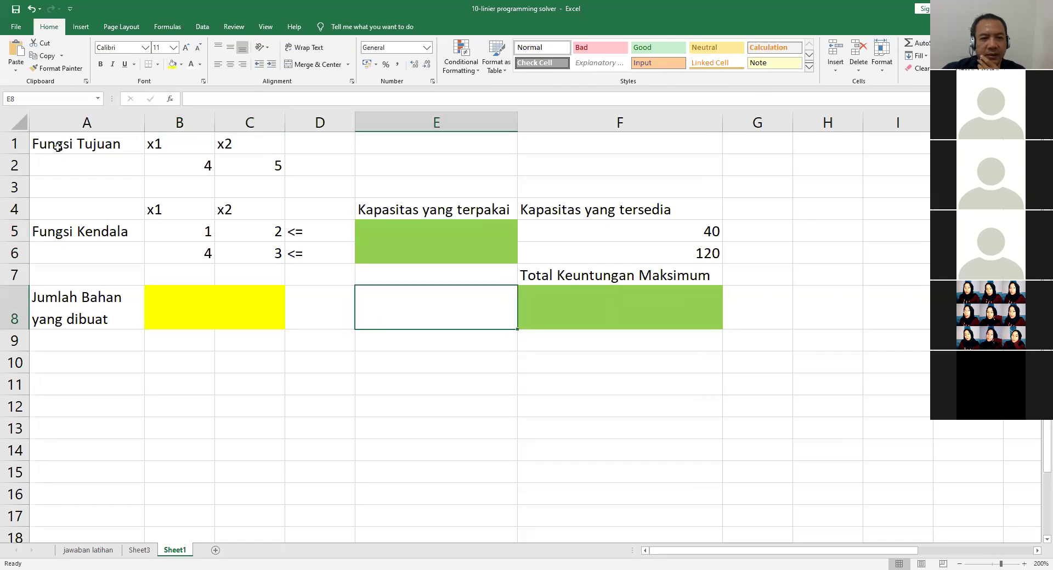
Apply all borders to the whole table in A1:F8.
drag(47, 135, 579, 304)
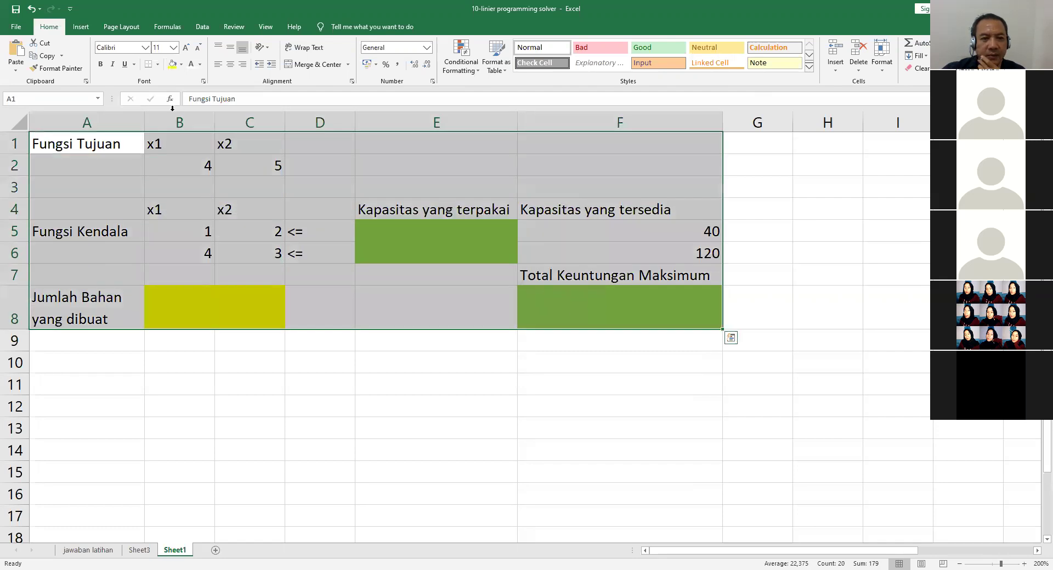
click(157, 66)
click(177, 161)
click(501, 367)
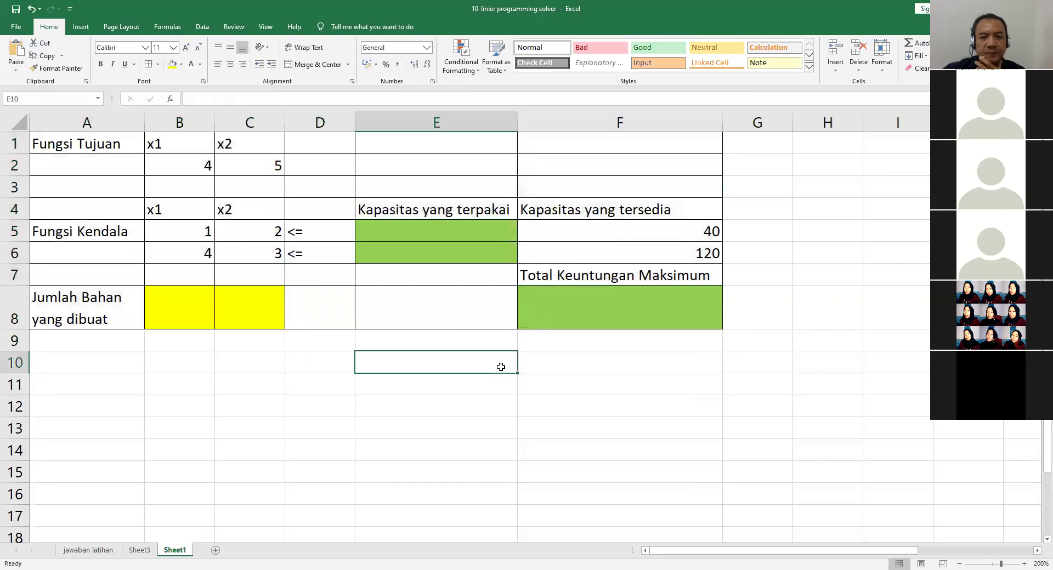
Make the row labels "Fungsi Tujuan", "Fungsi Kendala" and "Jumlah Bahan yang dibuat" in column A bold.
click(55, 141)
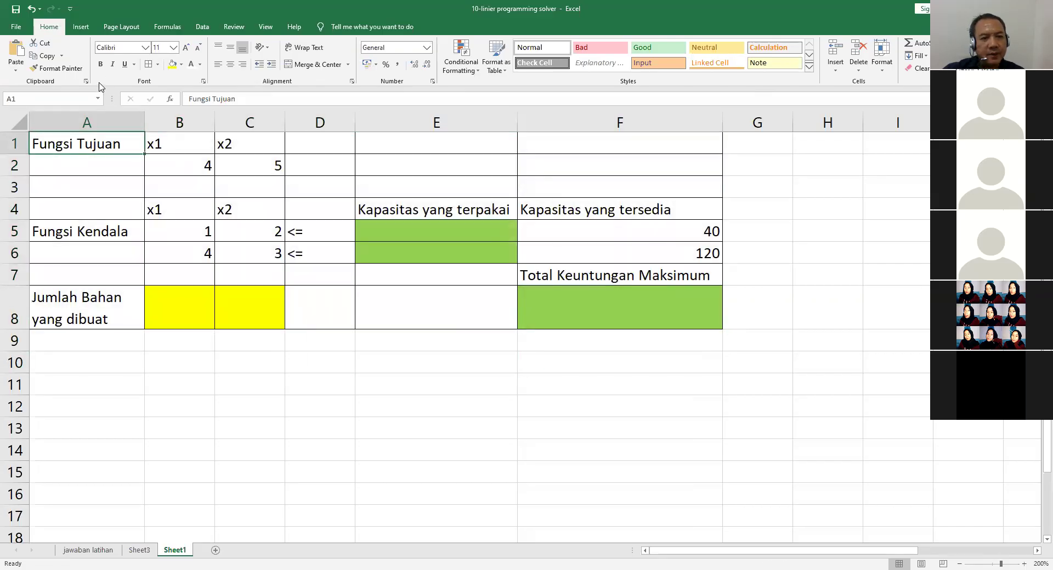
click(101, 64)
click(95, 233)
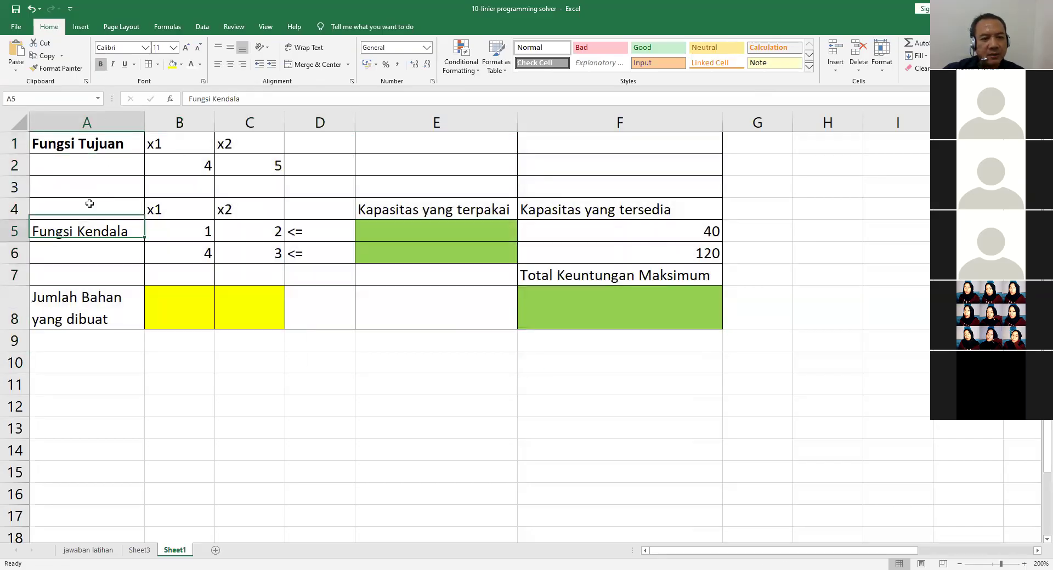
click(101, 64)
click(82, 294)
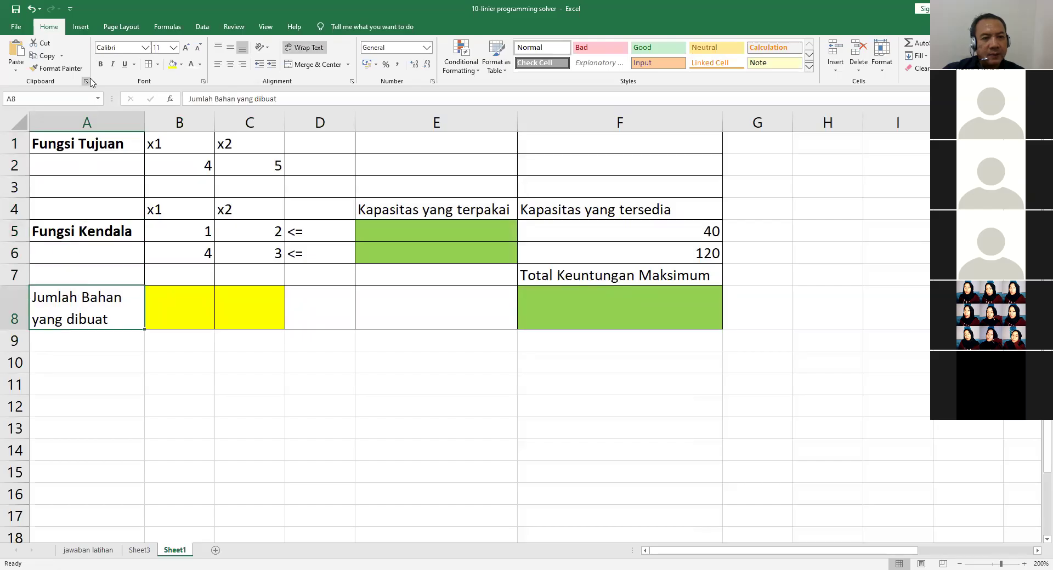
click(100, 64)
Make the headers "Kapasitas yang terpakai", "Kapasitas yang tersedia" and "Total Keuntungan Maksimum" in E4, F4 and F7 bold.
click(389, 214)
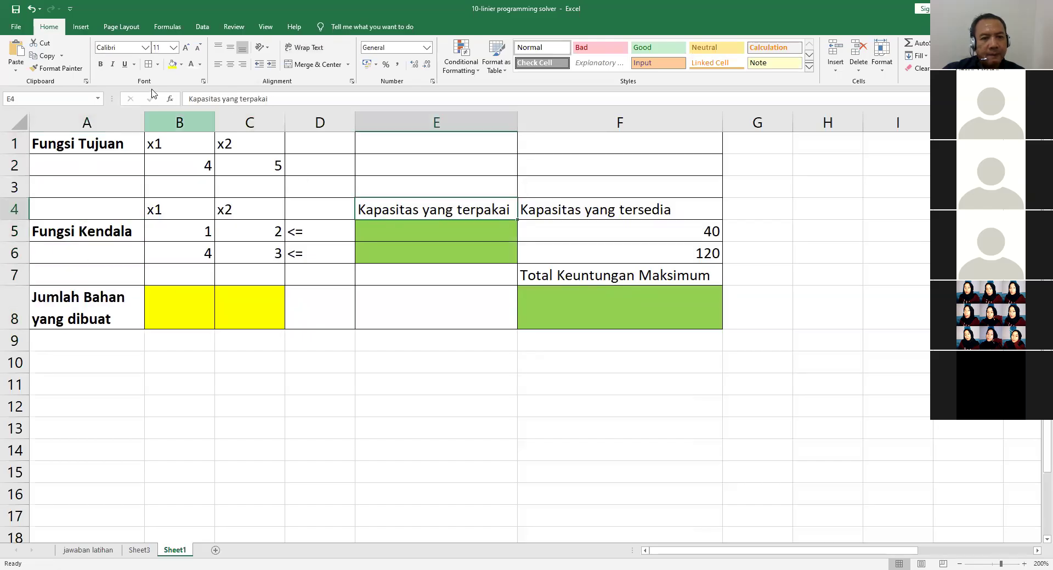
click(101, 64)
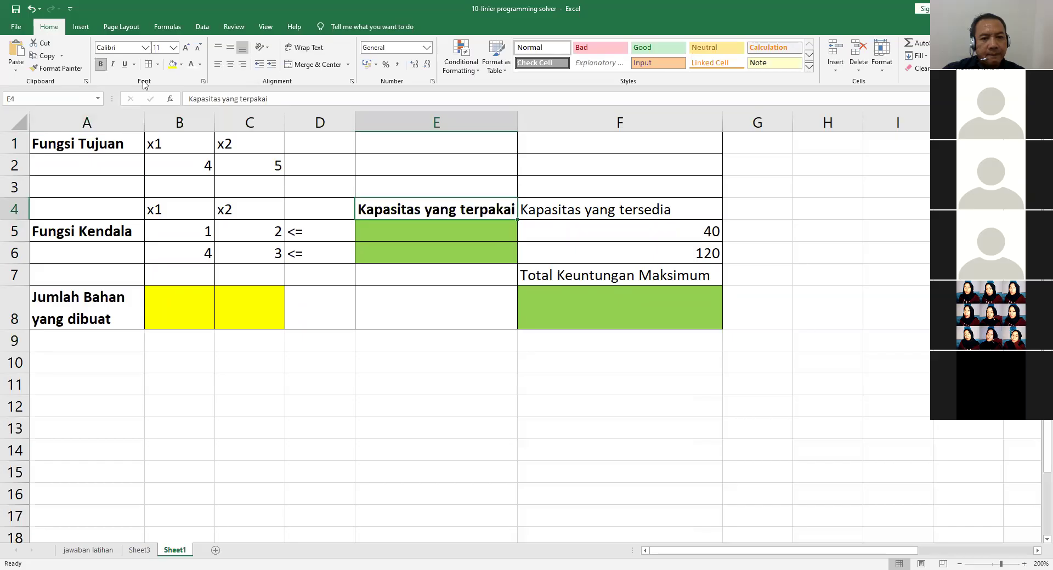
click(529, 208)
key(ctrl+b)
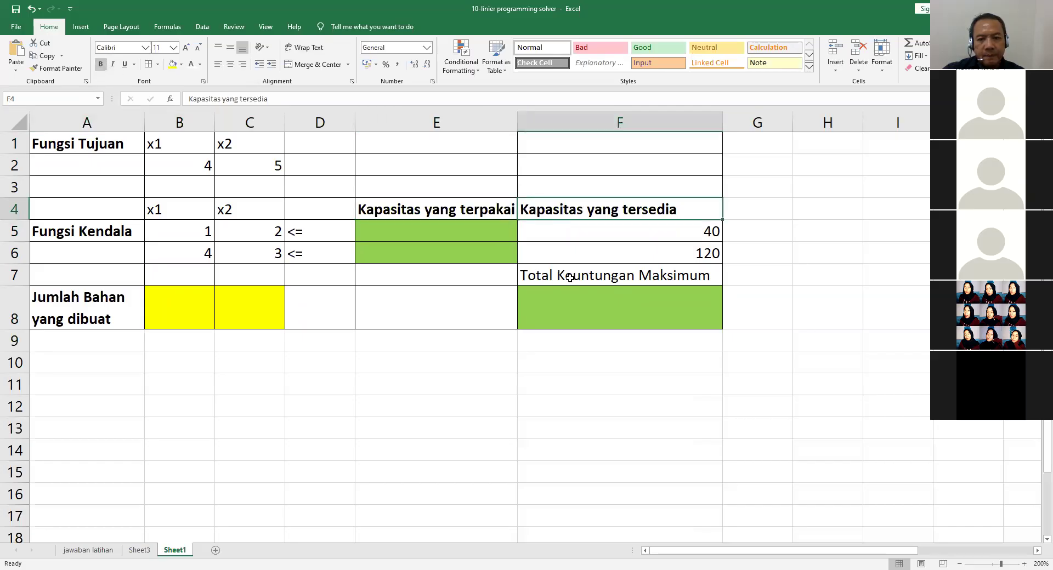
click(565, 277)
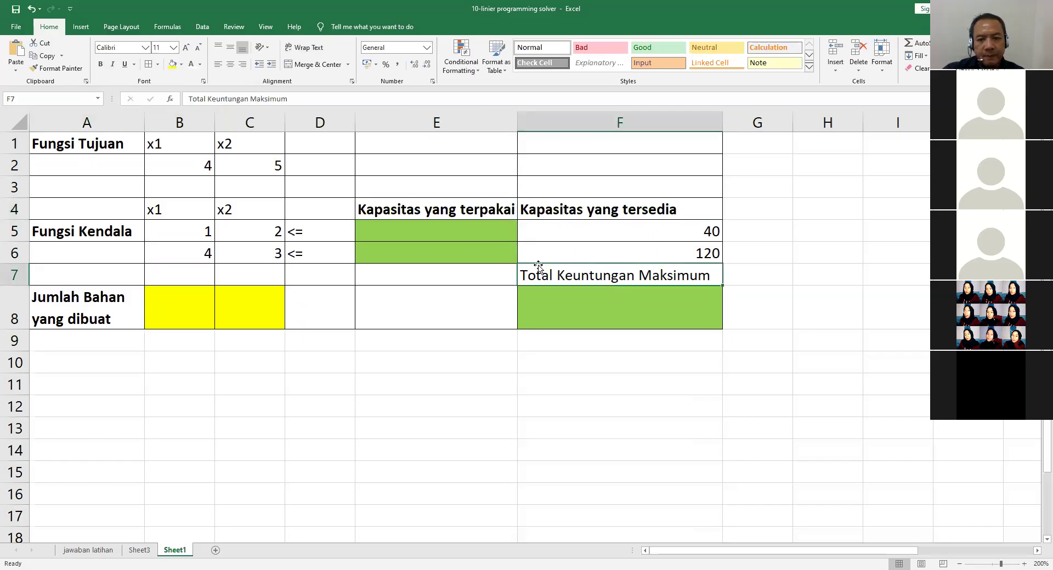
click(101, 64)
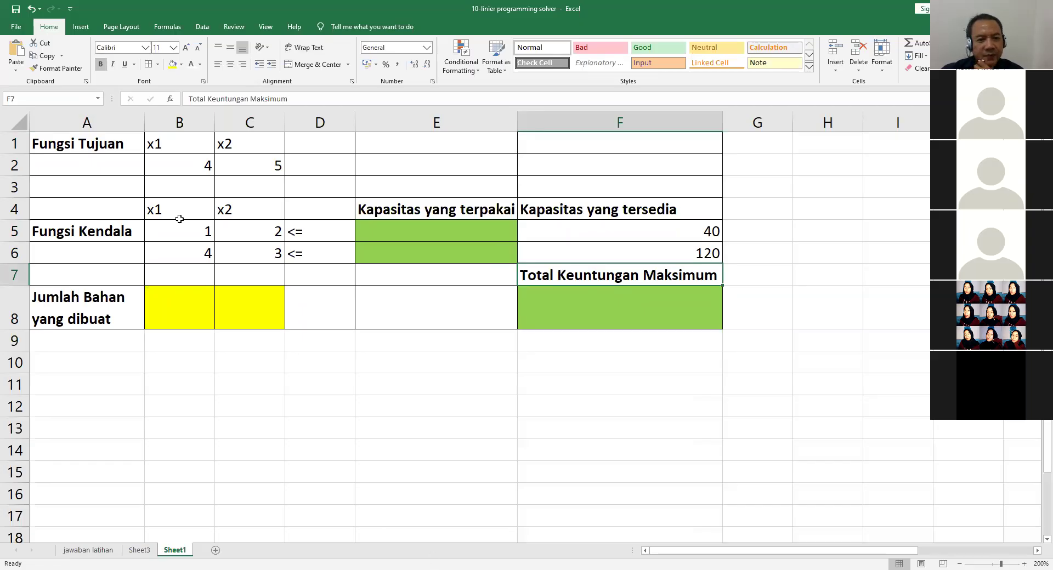
Centre the variable headers in B1:C1 and the coefficients and signs in B2:D7 horizontally.
drag(159, 143, 221, 143)
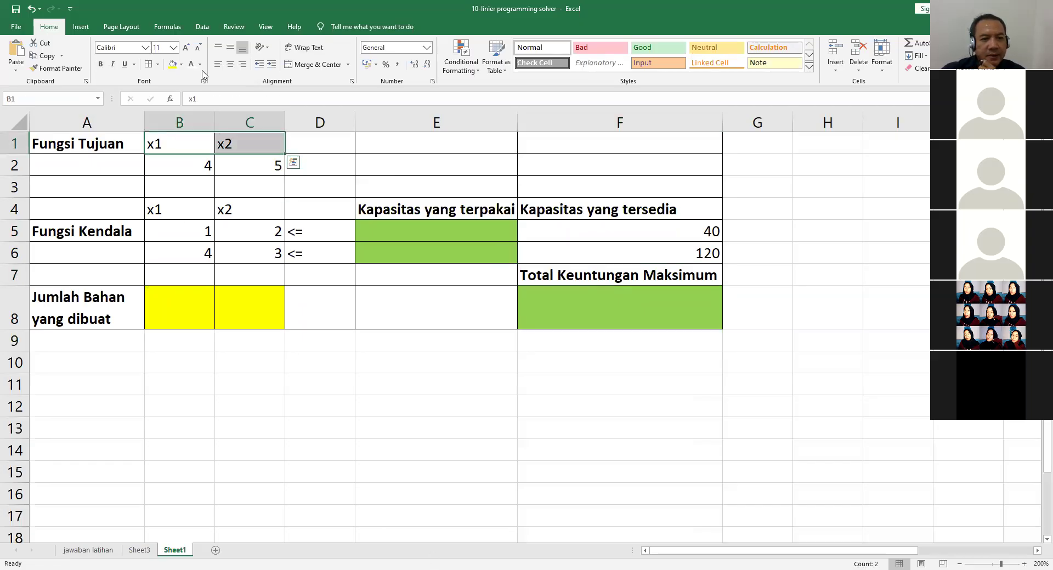
click(231, 64)
drag(199, 166, 317, 276)
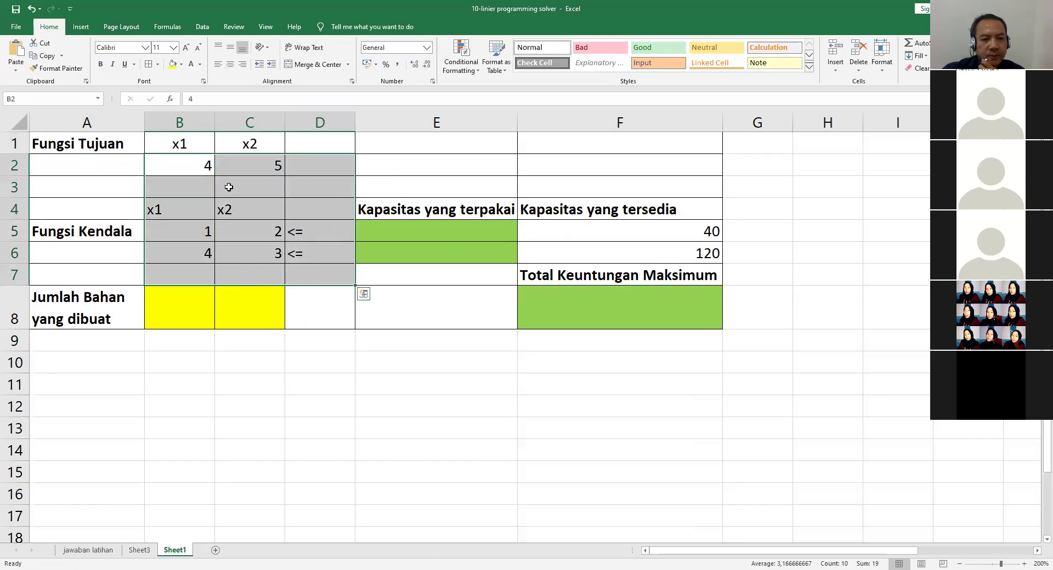
click(231, 64)
click(399, 433)
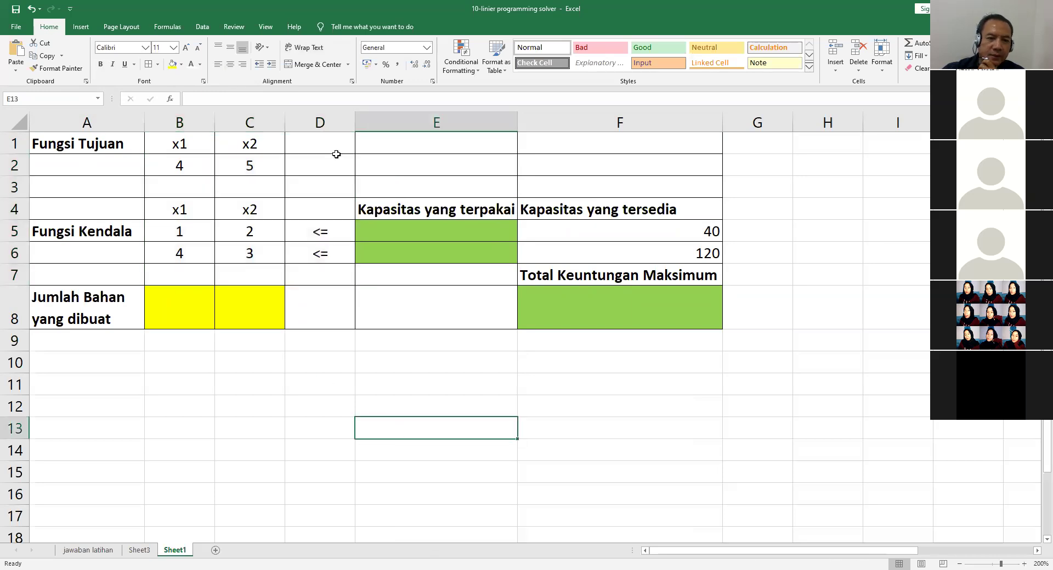
Narrow column D around the <= signs and compare the layout with the "jawaban latihan" sheet.
drag(356, 120, 313, 121)
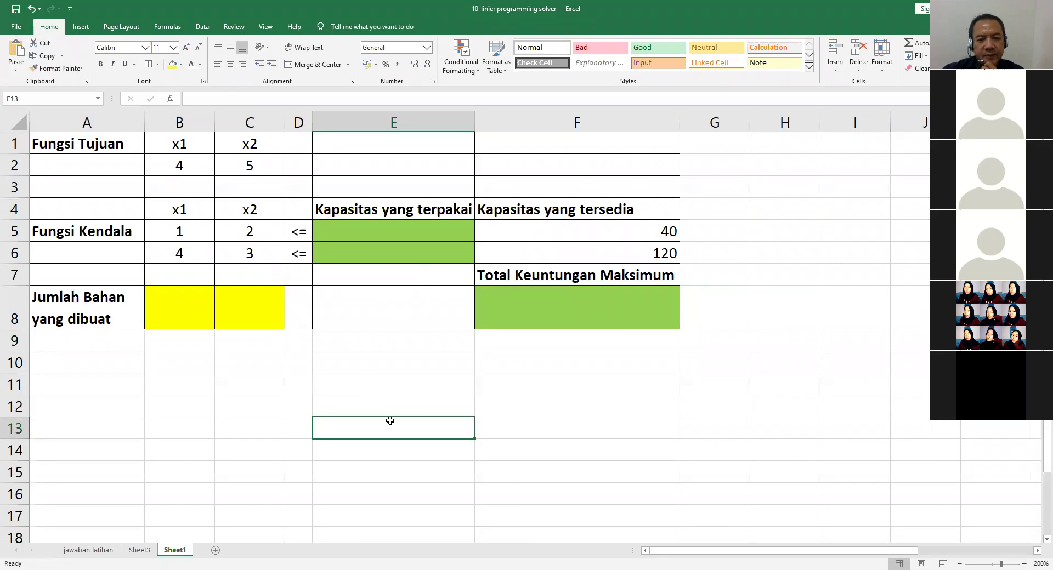
click(108, 552)
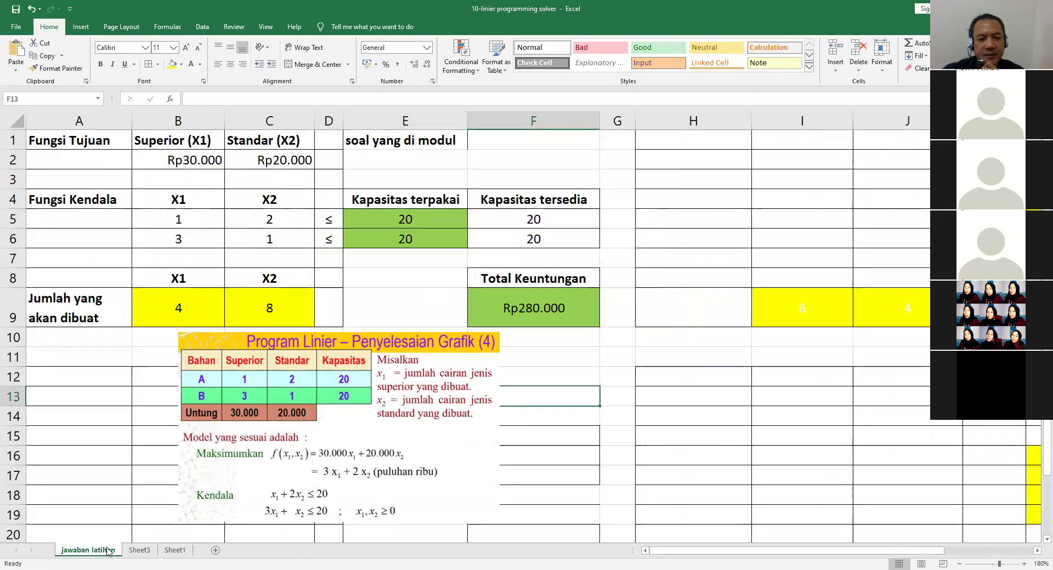
click(174, 551)
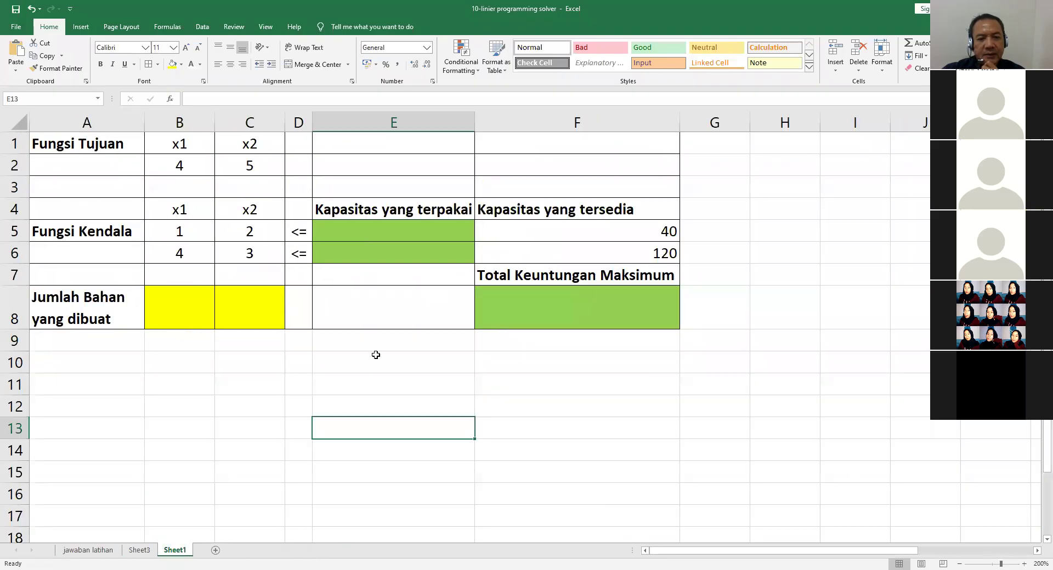
Calculate the used capacity of the first constraint in E5 with =SUMPRODUCT(B5:C5;B8:C8).
click(387, 227)
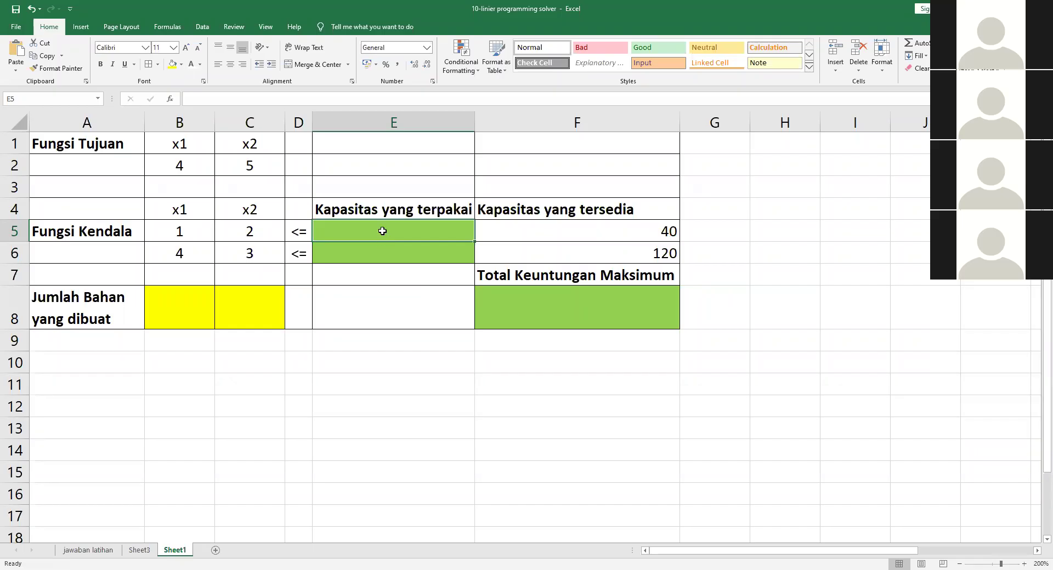
text(=)
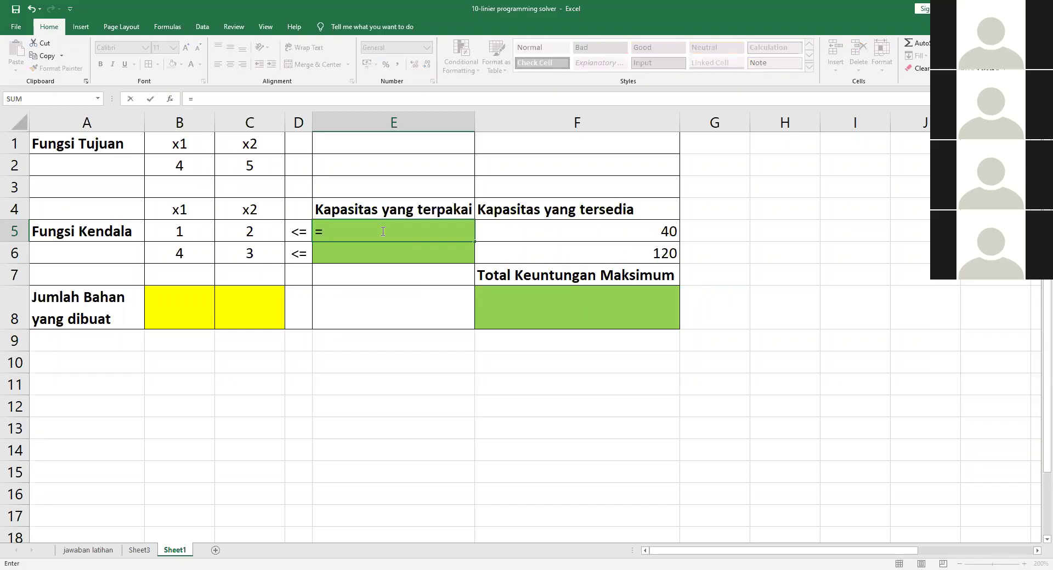
text(sum)
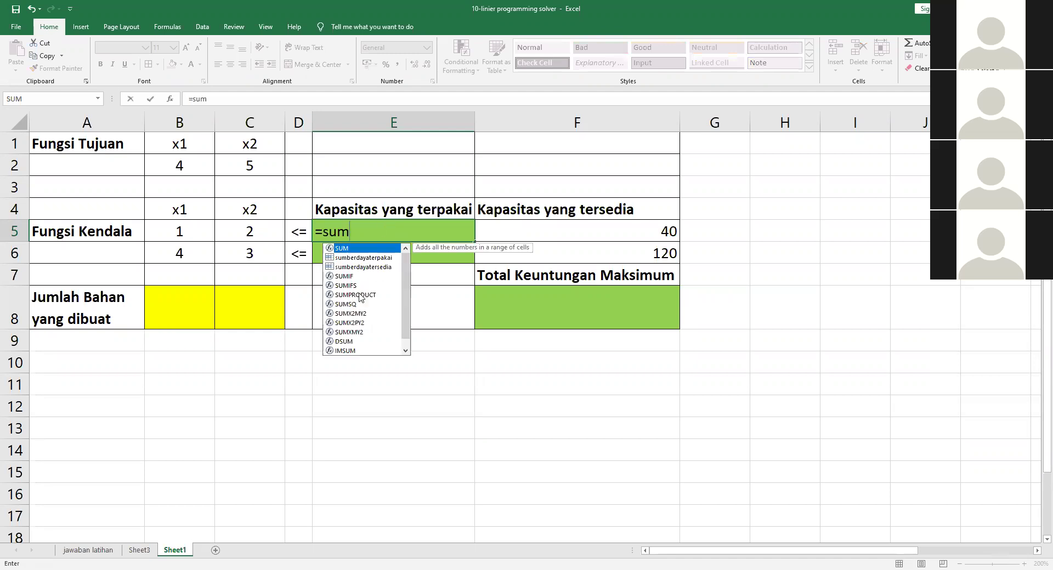
double_click(360, 295)
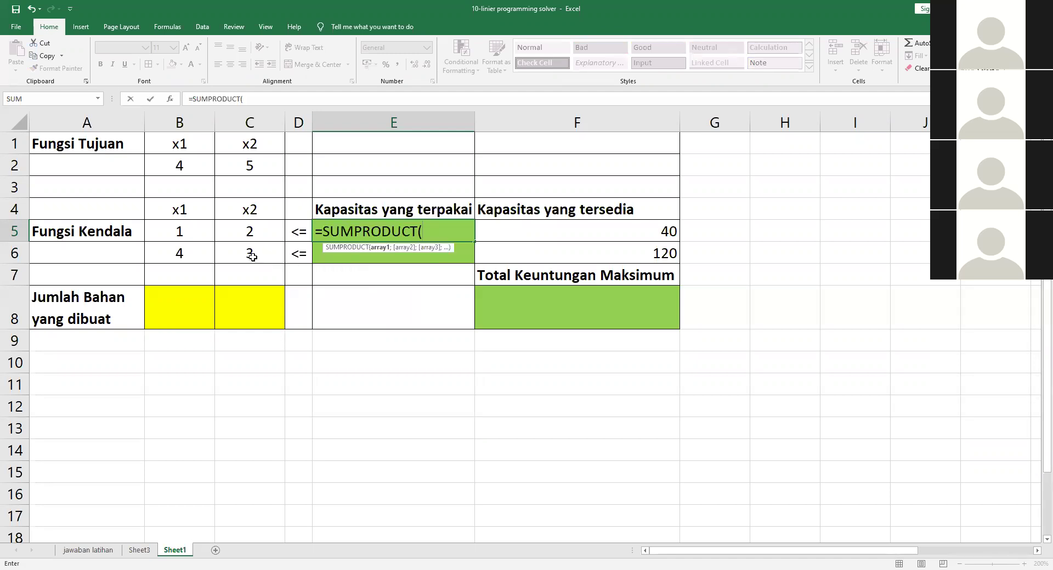
click(164, 231)
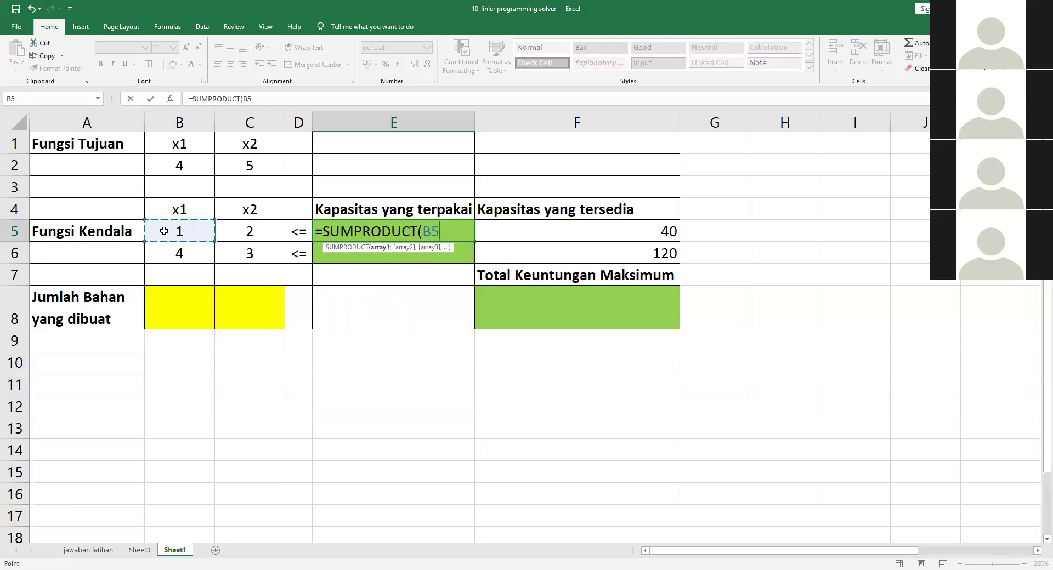
key(shift+Right)
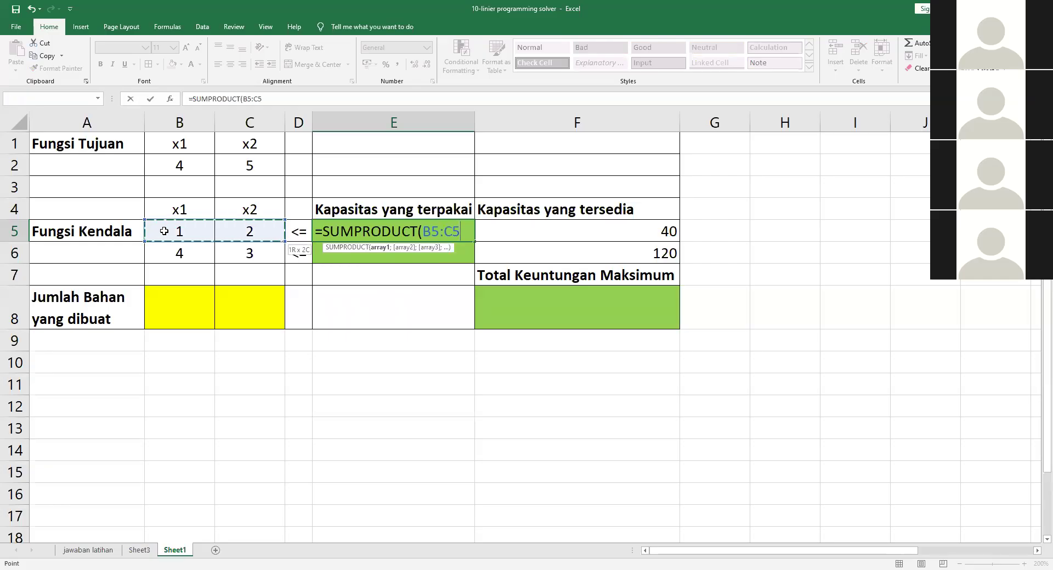
text(;)
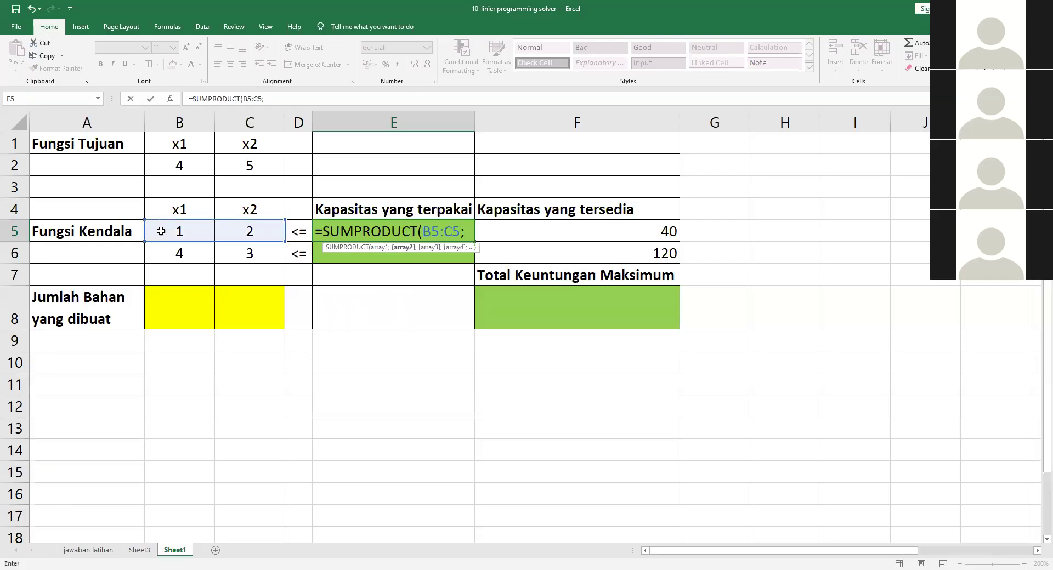
click(167, 309)
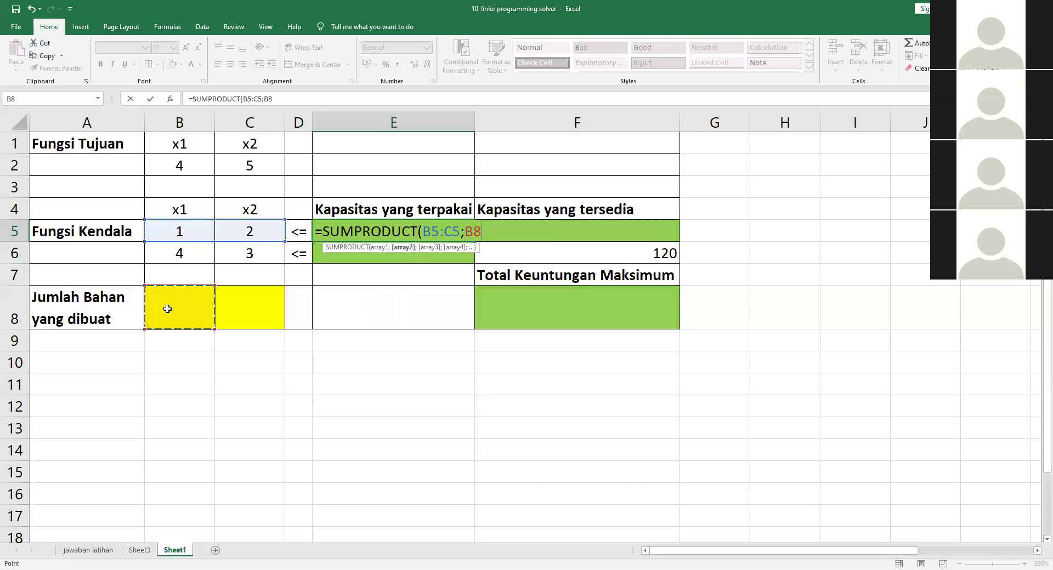
key(shift+Right)
text())
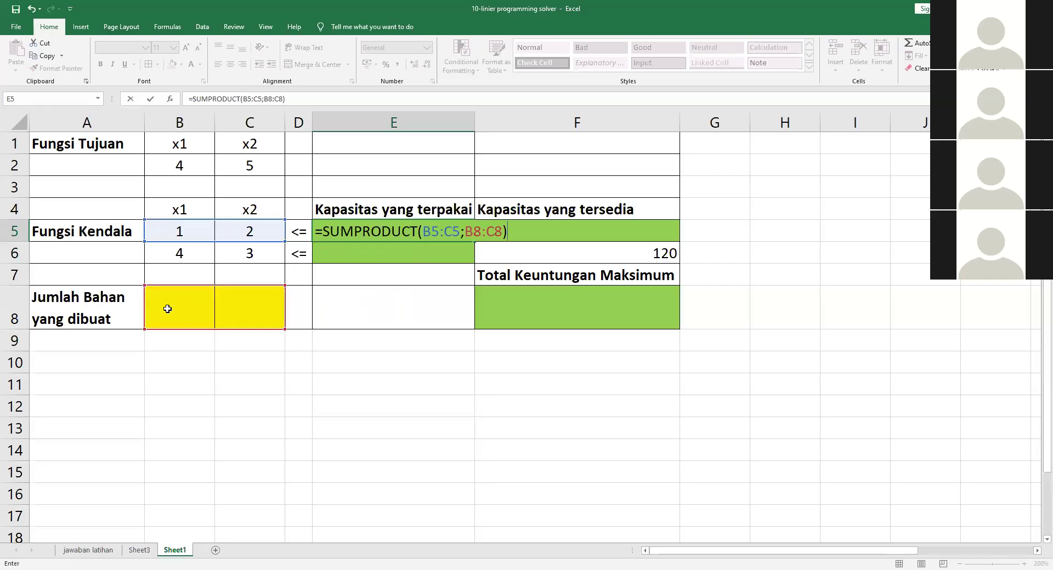
key(Return)
Calculate the used capacity of the second constraint in E6 with =SUMPRODUCT(B6:C6;B8:C8).
text(=)
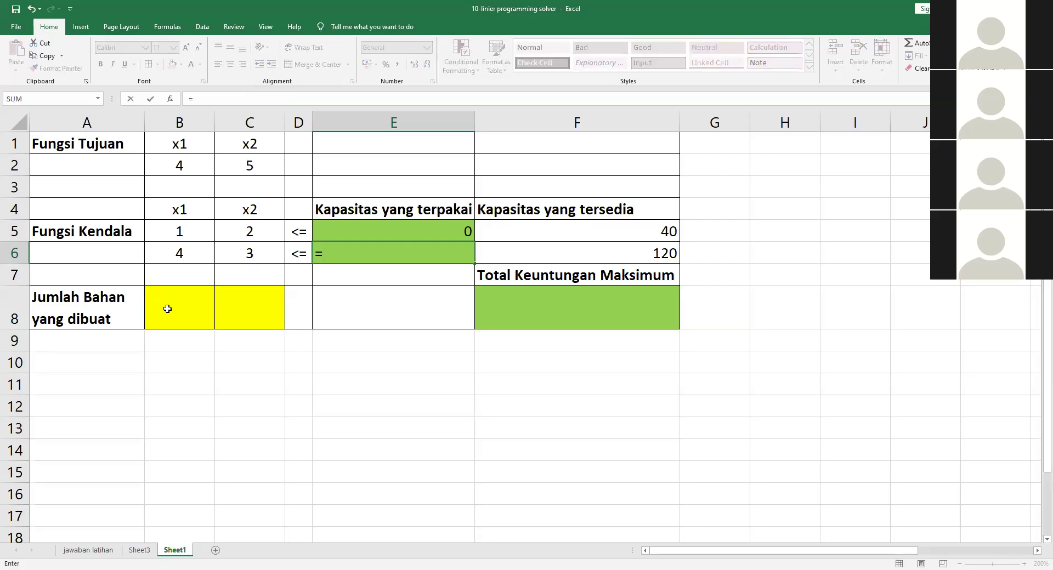
text(sumpro)
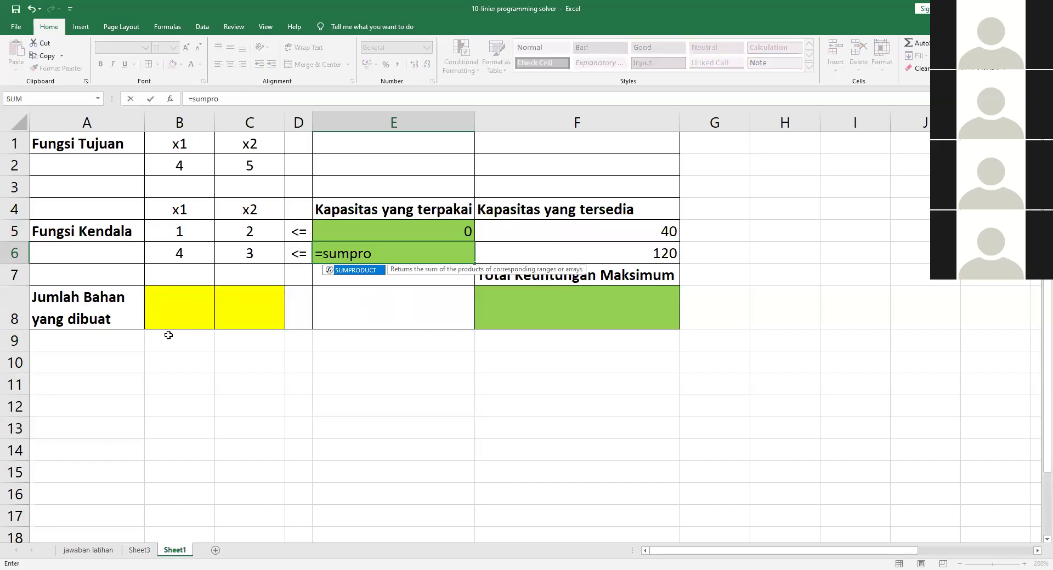
double_click(357, 278)
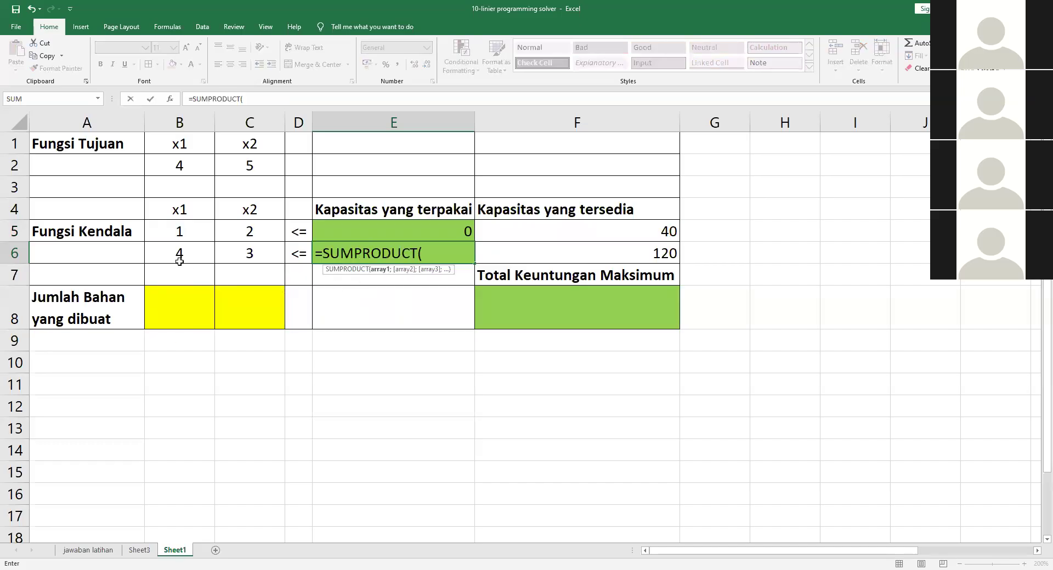
click(171, 258)
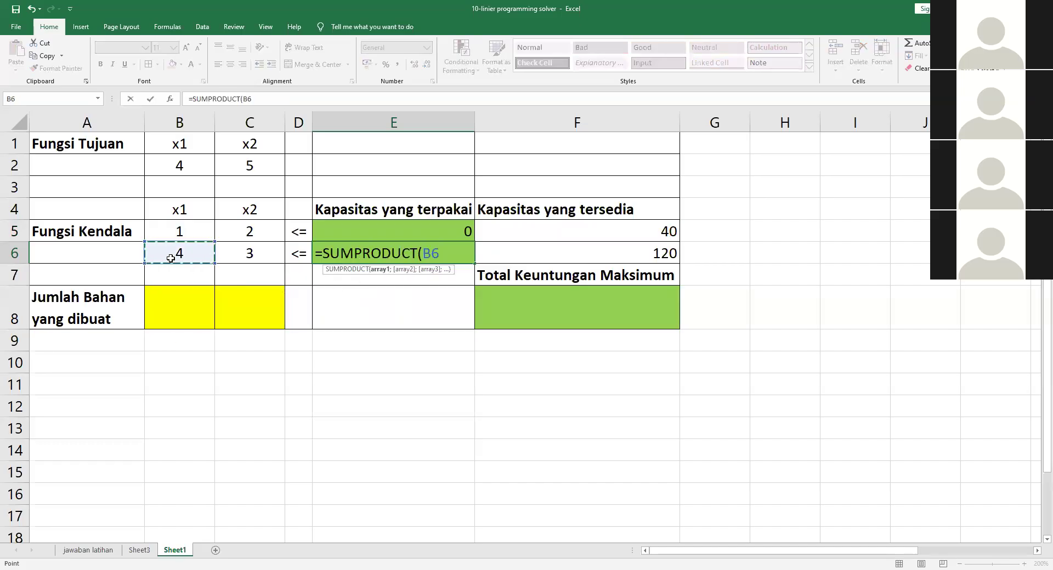
key(shift+Right)
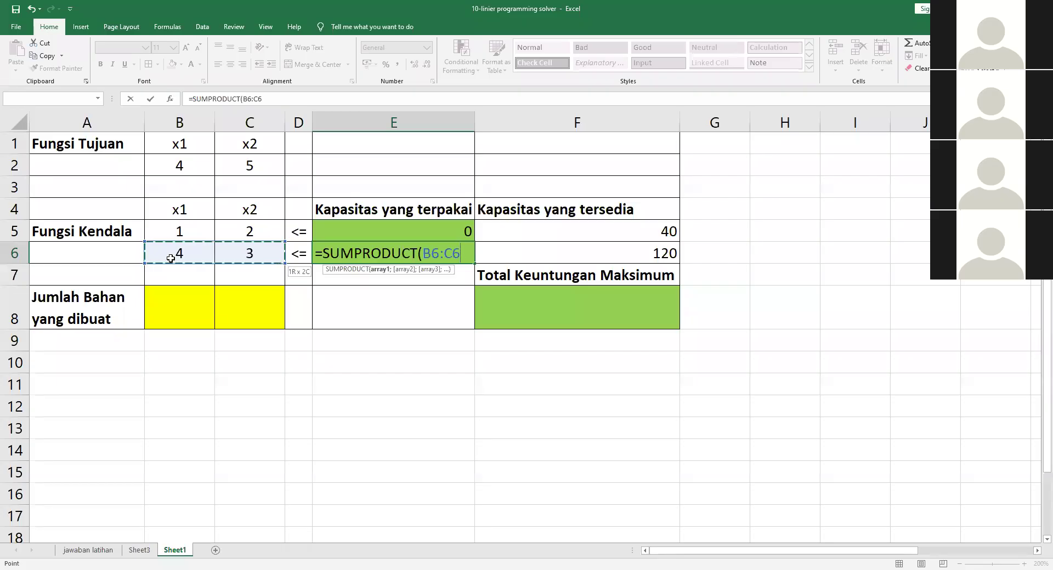
text(;)
click(168, 304)
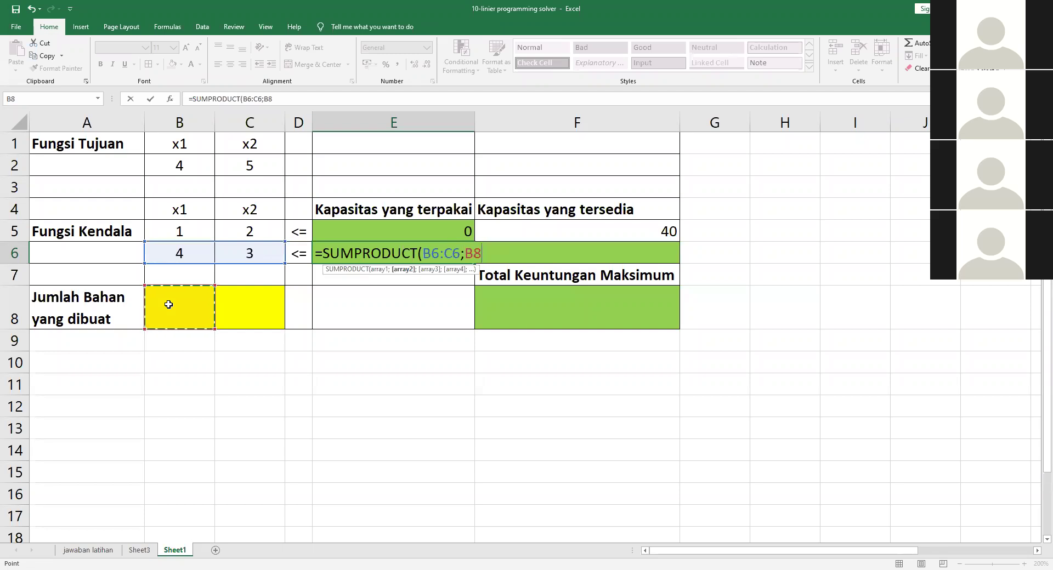
key(shift+Right)
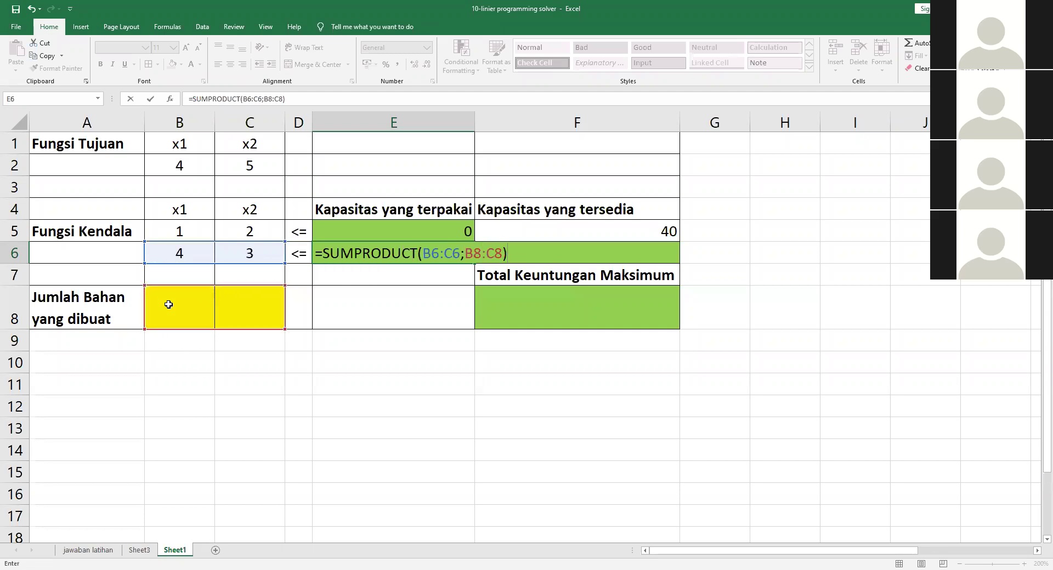
key(Return)
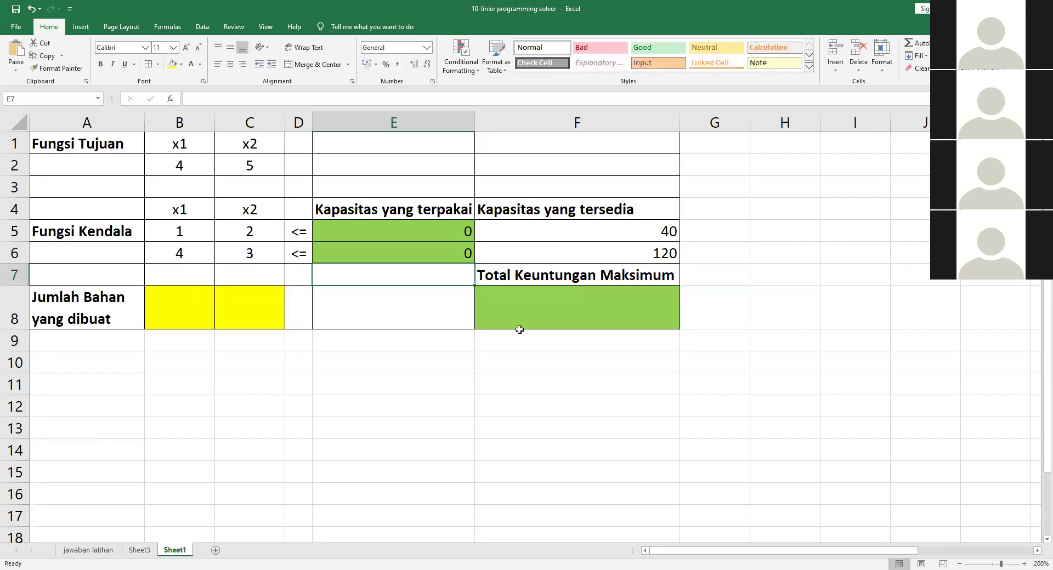
Calculate the total maximum profit in F8 with =SUMPRODUCT(B2:C2;B8:C8).
click(538, 312)
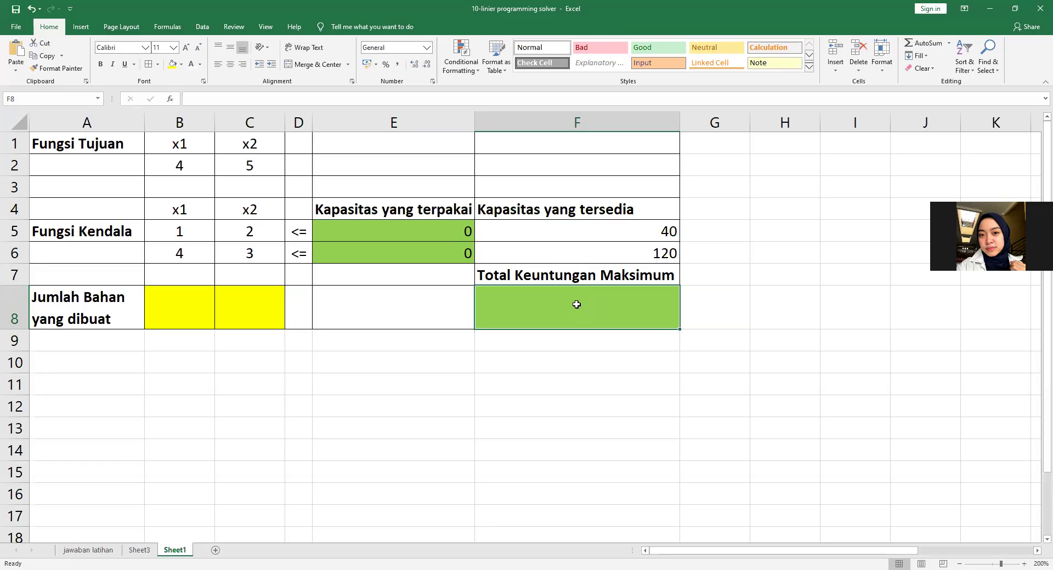
text(=)
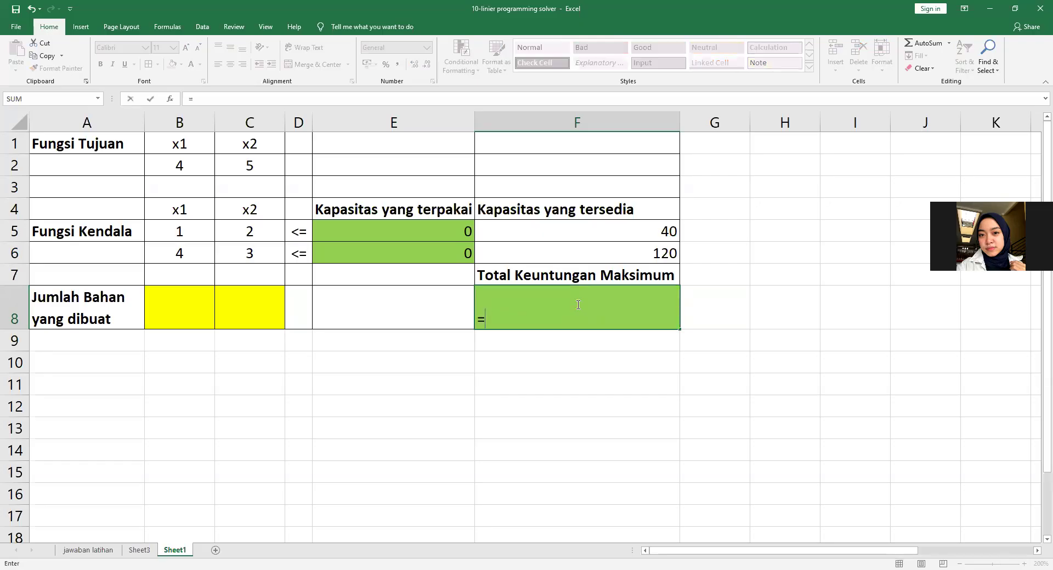
text(sum)
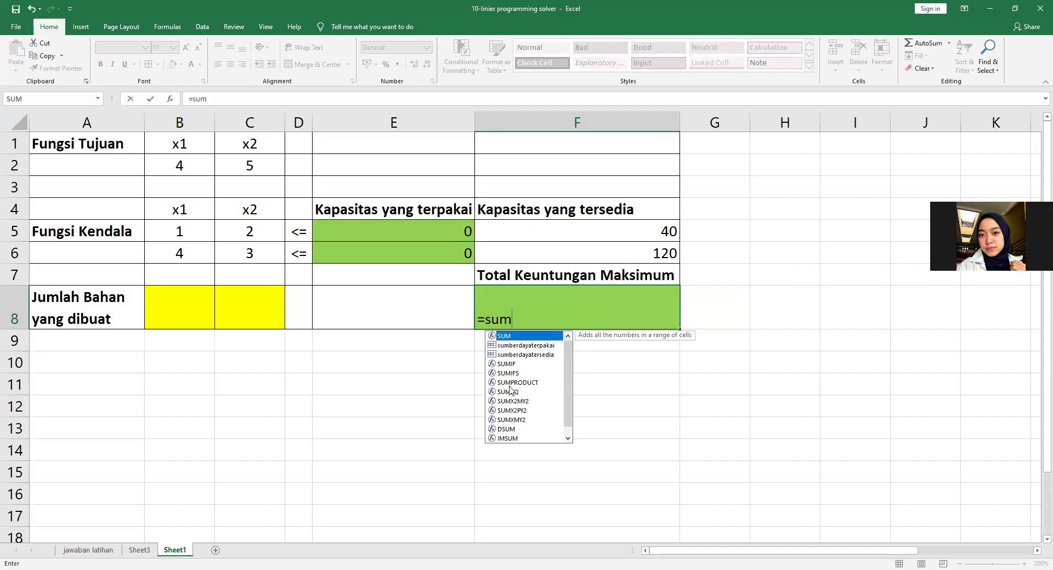
click(509, 383)
double_click(510, 386)
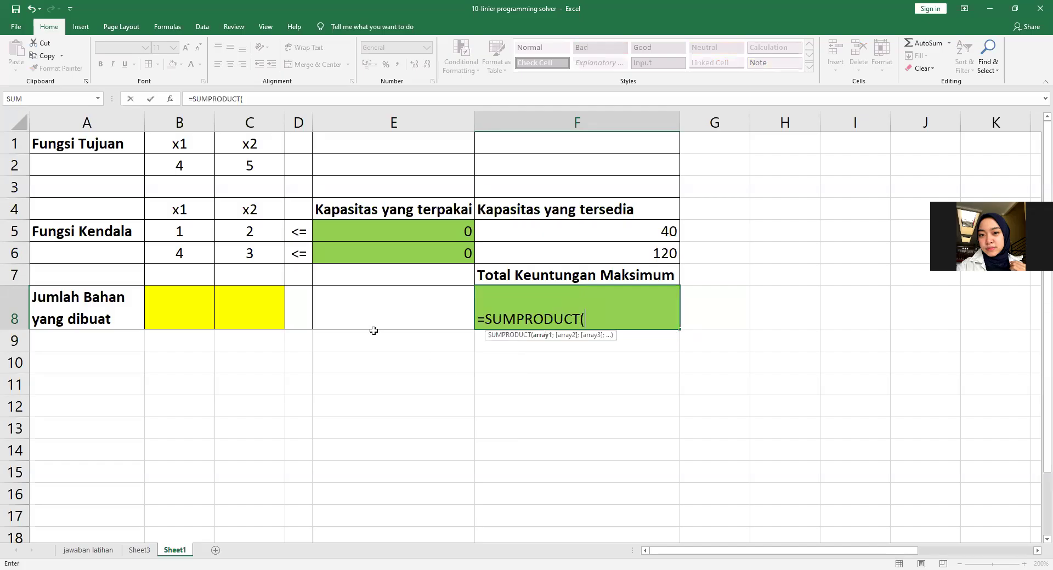
click(184, 168)
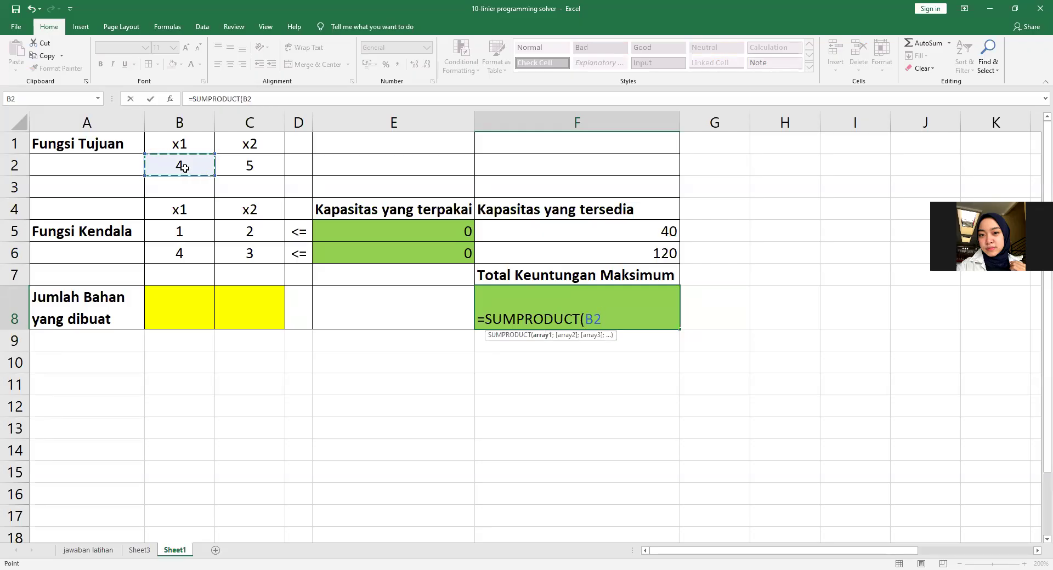
key(shift+Right)
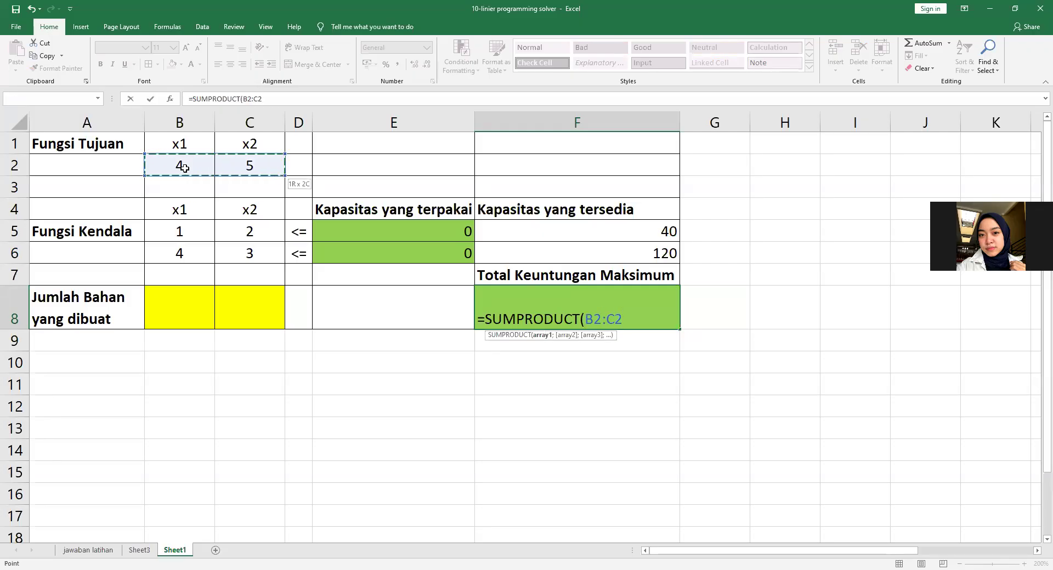
text(;)
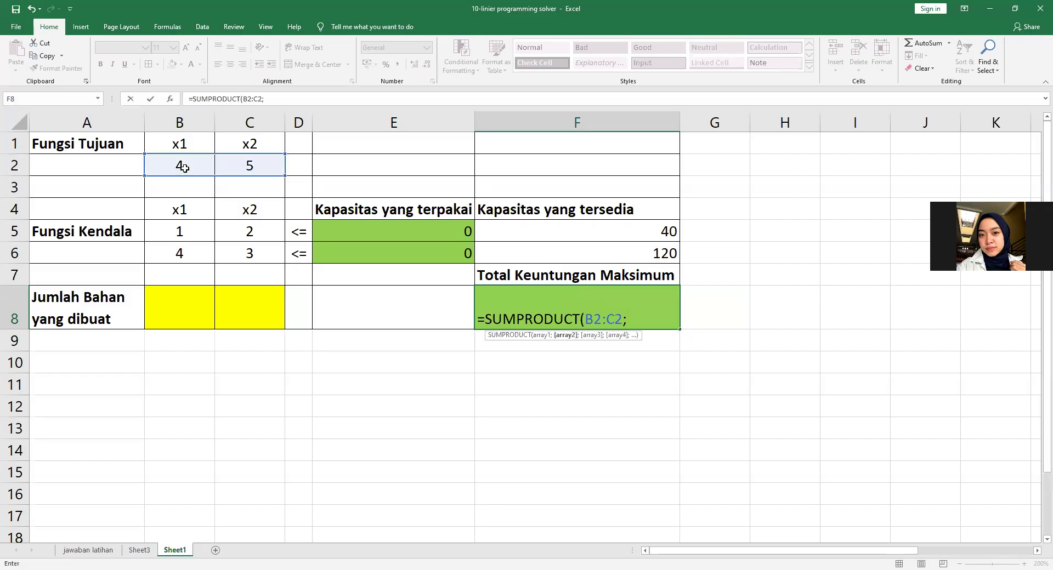
click(197, 303)
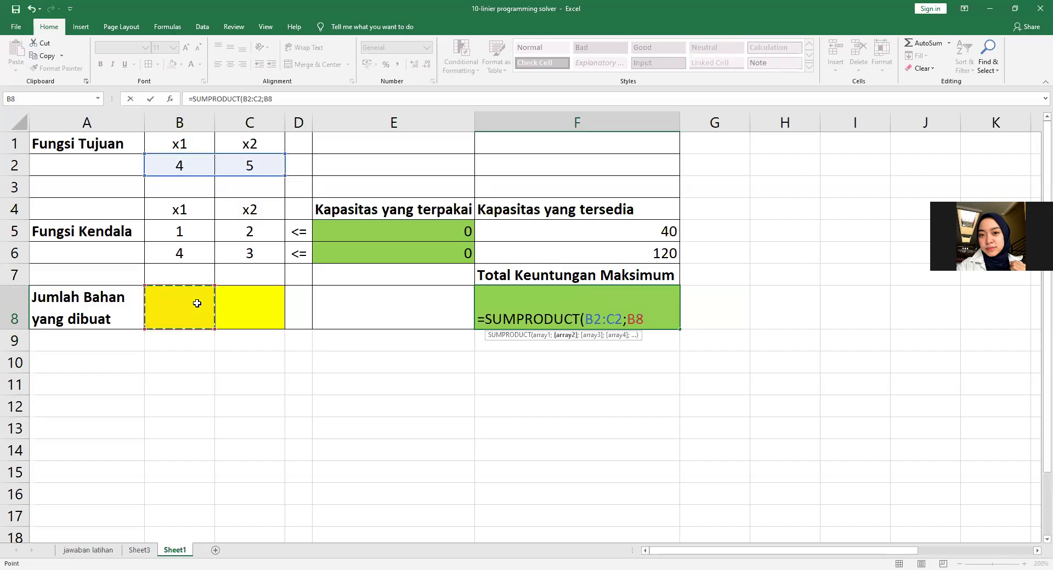
key(shift+Right)
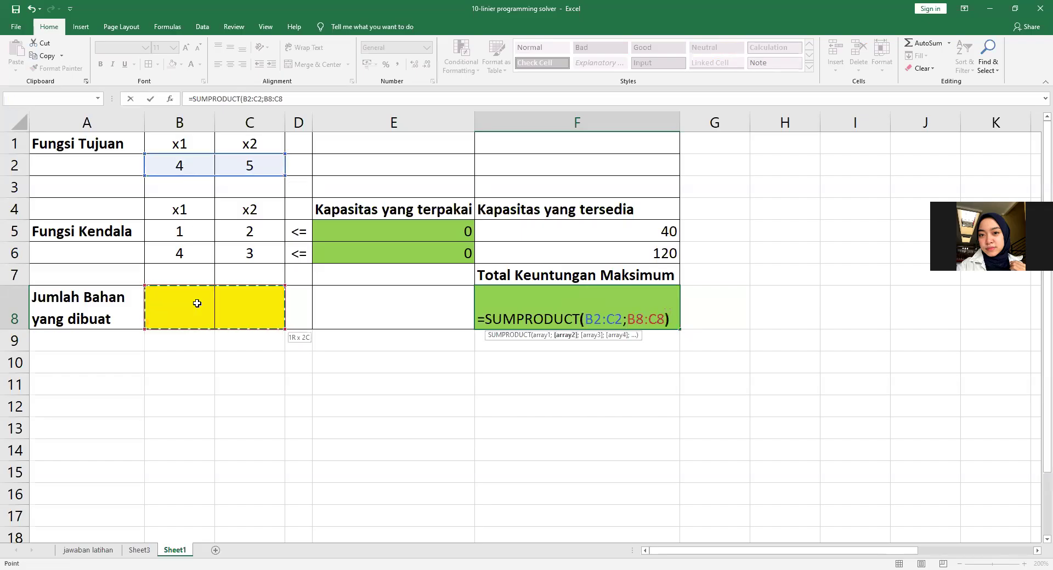
text())
key(Return)
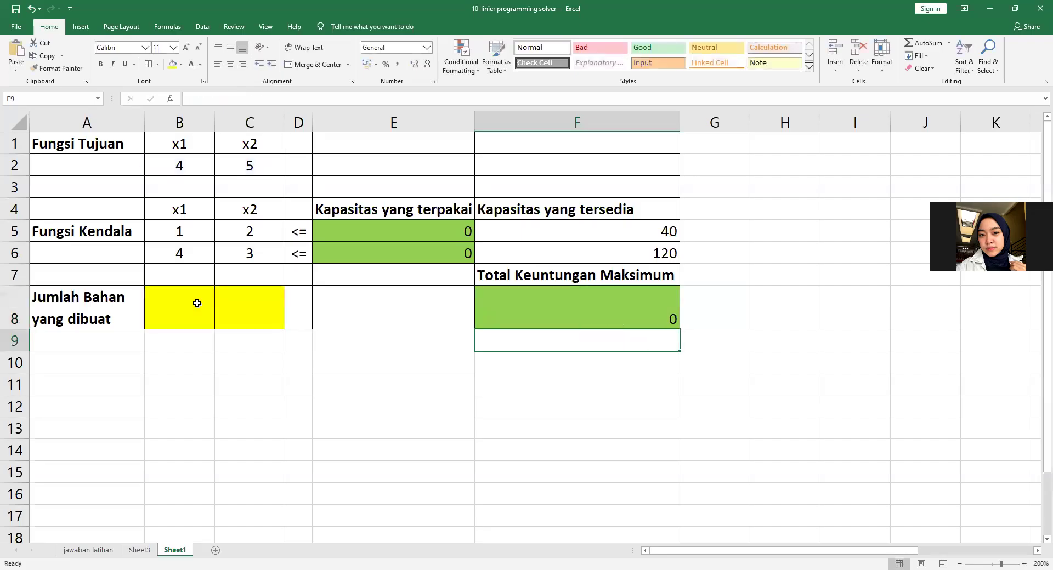
click(434, 436)
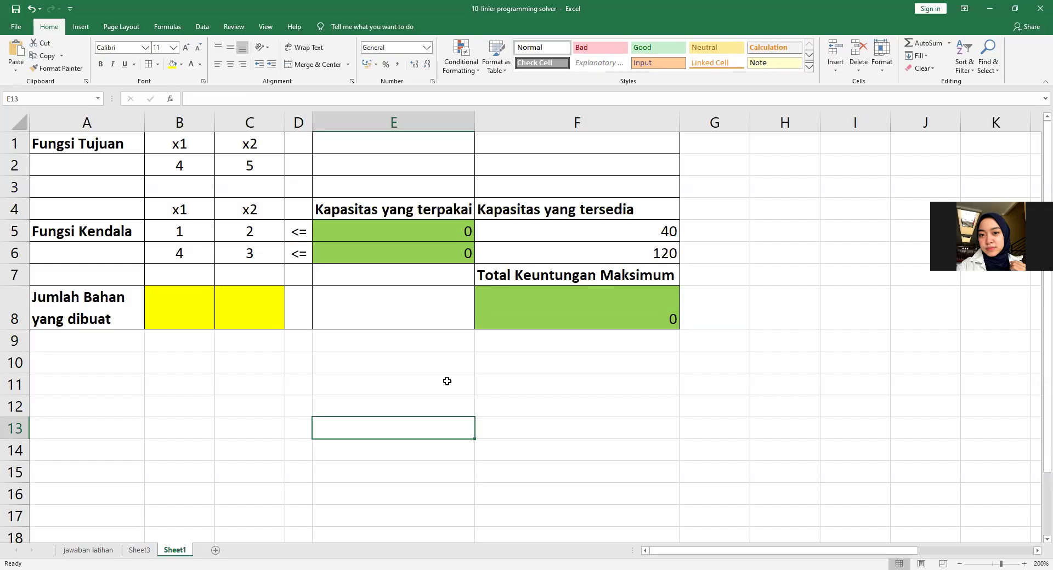
Open Solver, reset all its options and cell selections, and set the objective to the total profit cell $F$8.
click(510, 386)
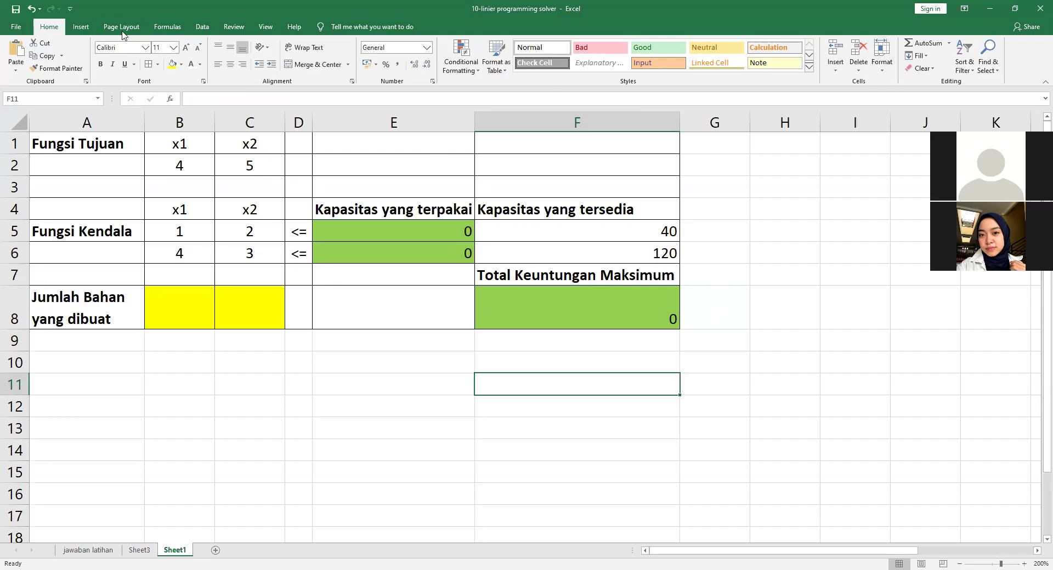
click(202, 26)
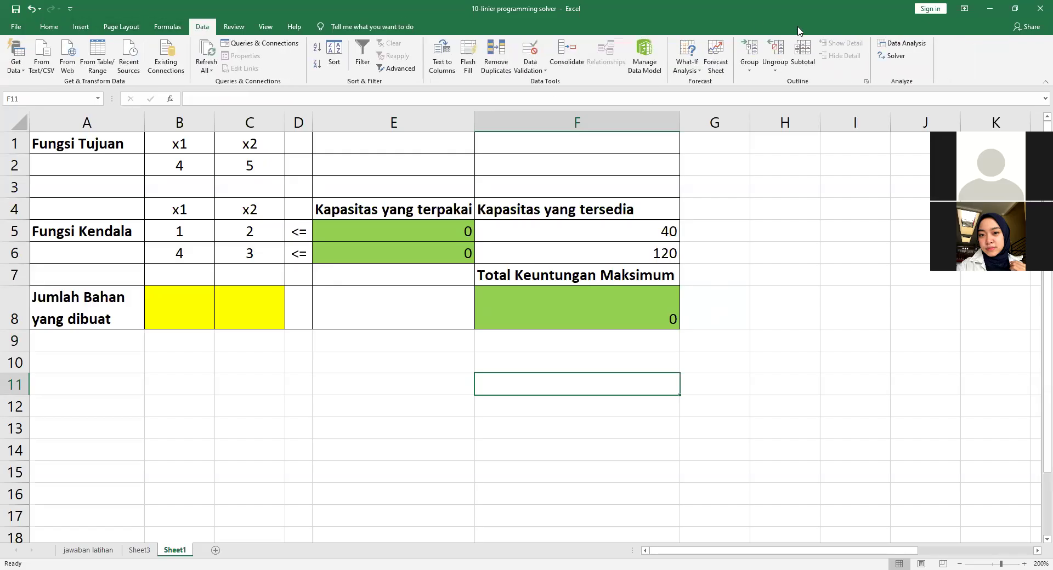
click(889, 56)
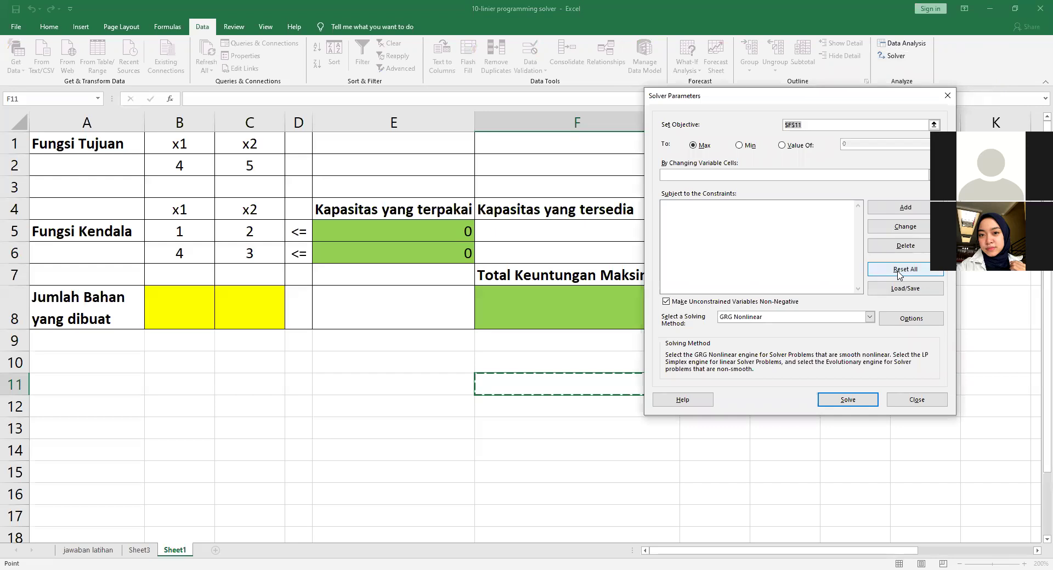
click(899, 274)
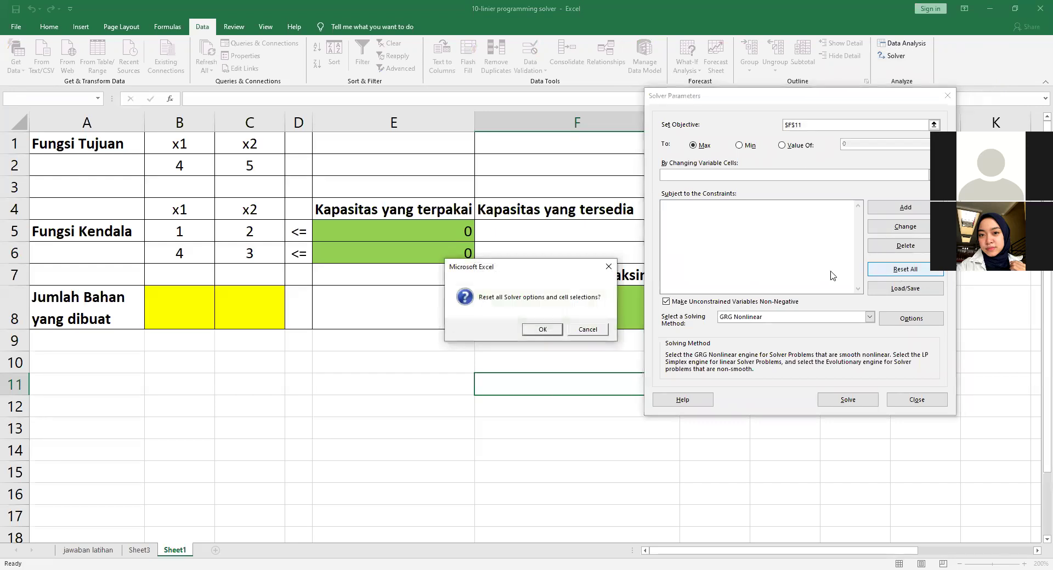
click(543, 330)
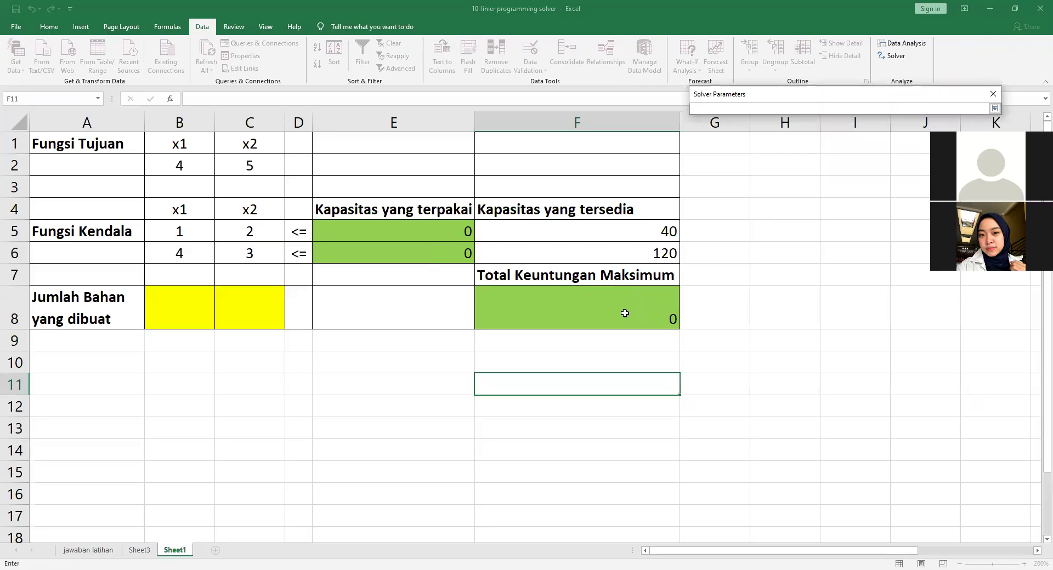
click(625, 313)
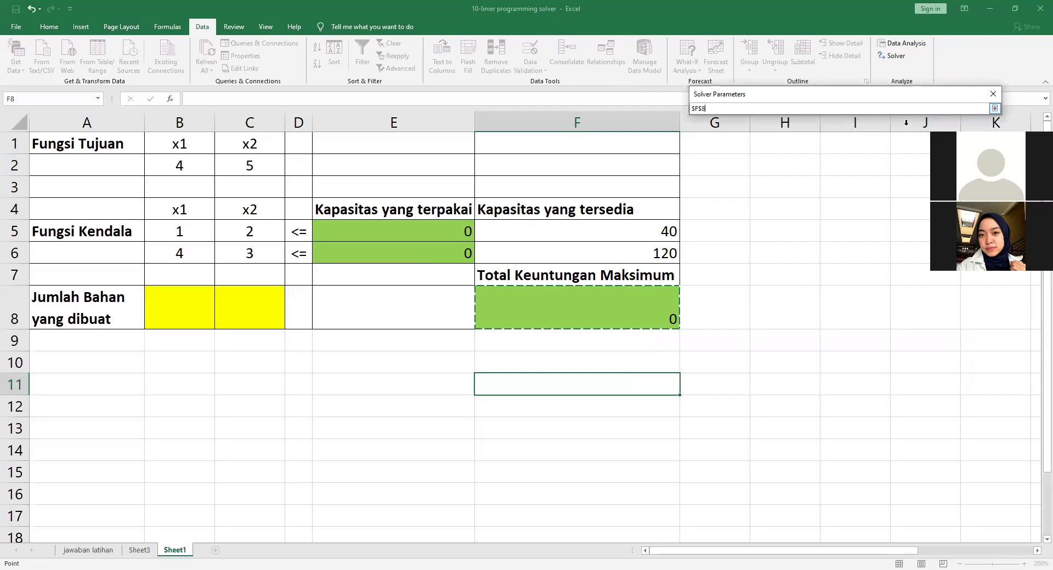
click(994, 108)
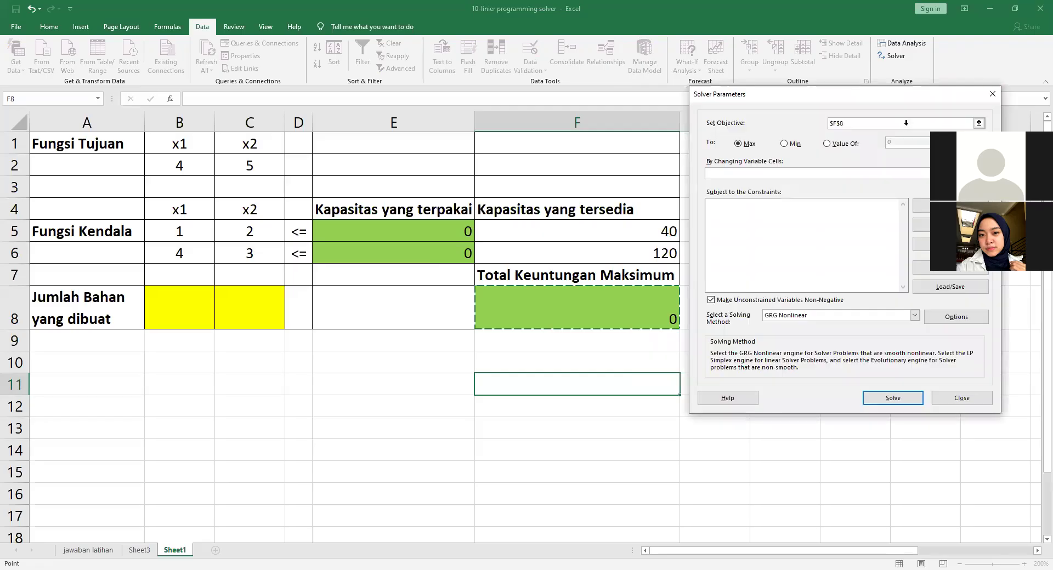
Set the Solver objective to Max and use $B$8:$C$8 as the changing variable cells.
click(738, 145)
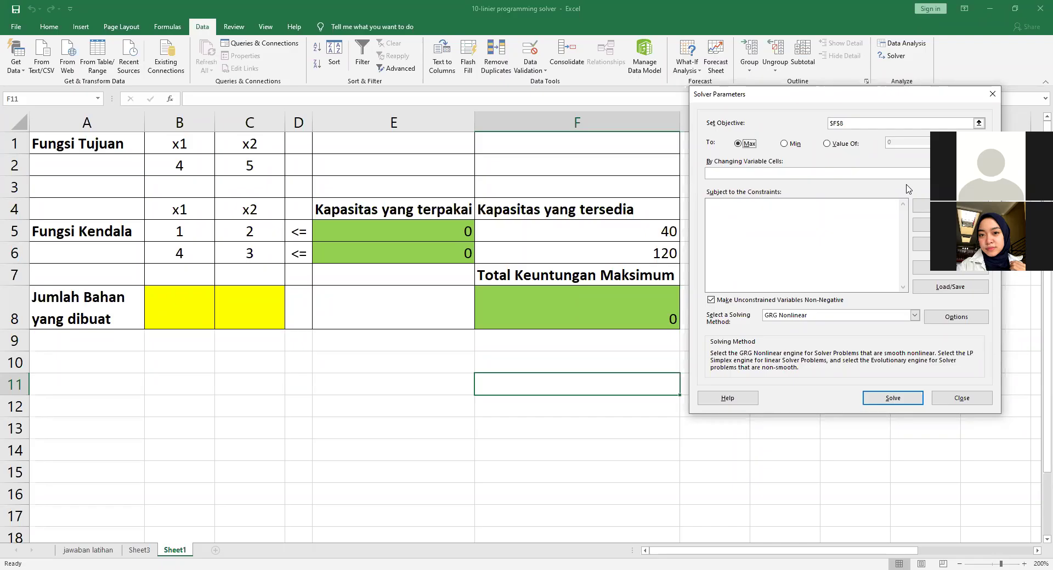
key(Tab)
click(313, 214)
click(171, 309)
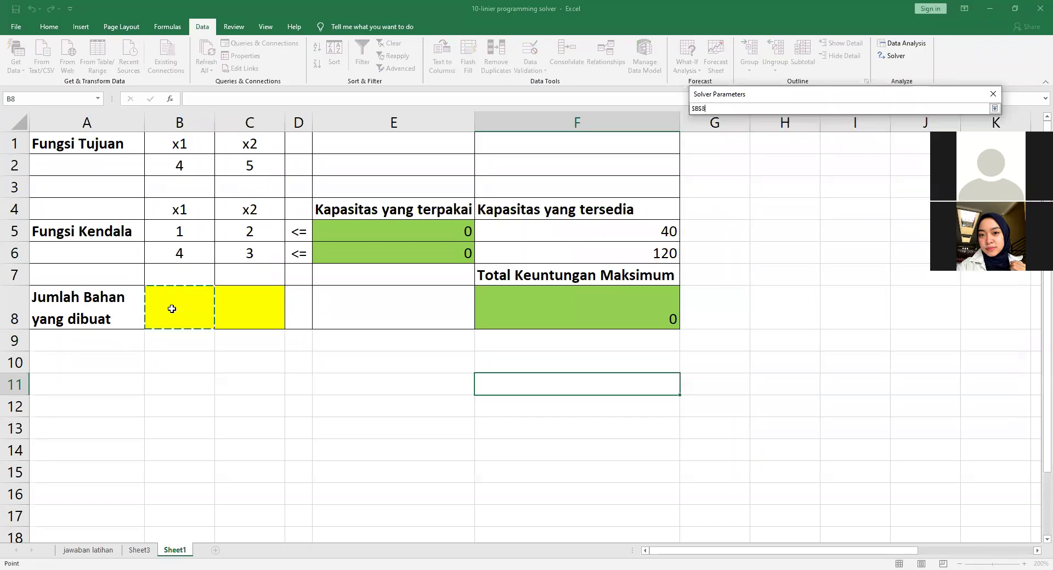
key(shift+Right)
key(Return)
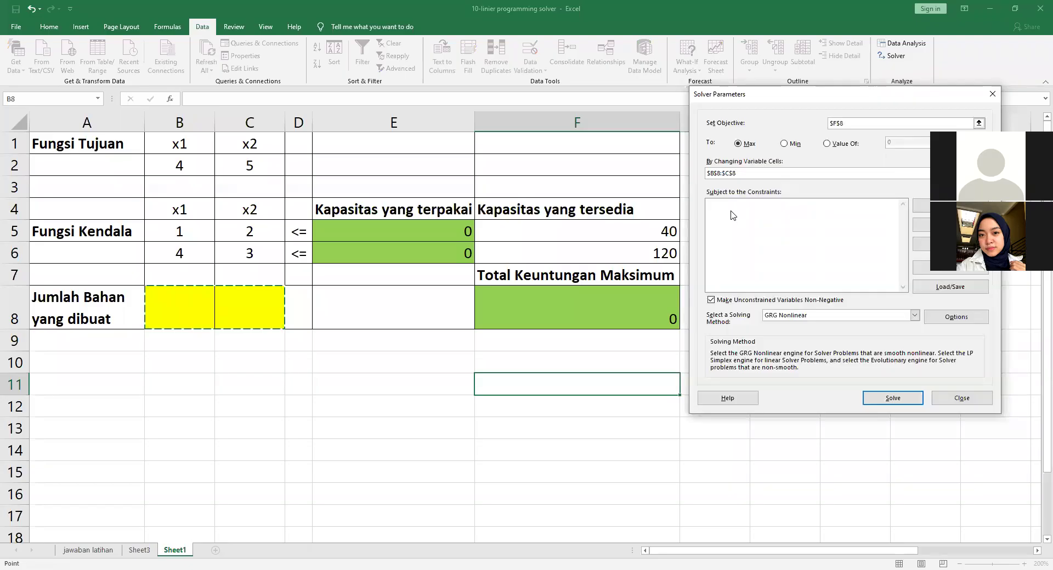
Add the Solver constraint that used capacity $E$5:$E$6 is <= available capacity $F$5:$F$6.
click(910, 221)
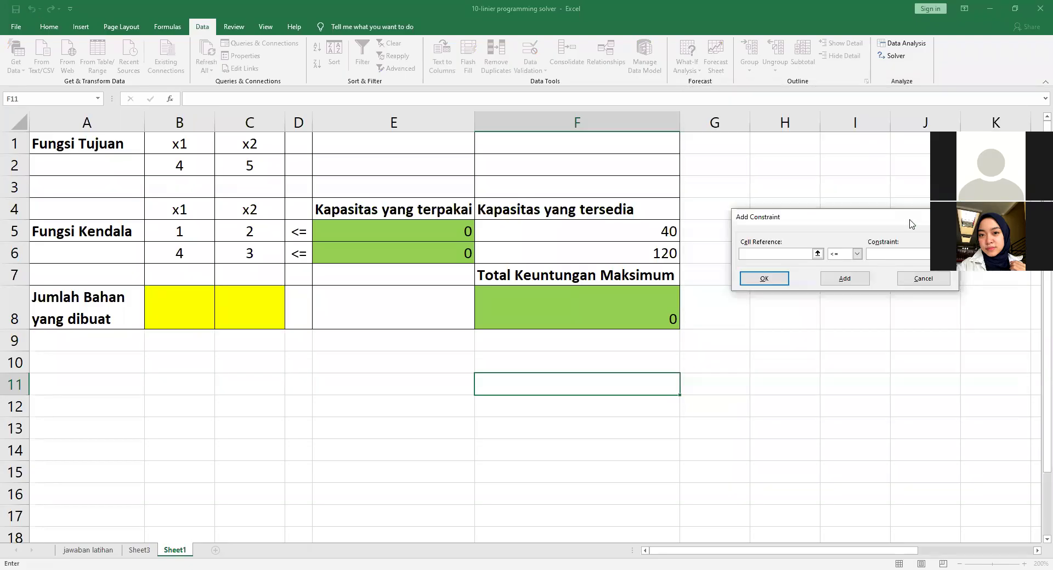
click(817, 254)
click(409, 220)
key(shift+Down)
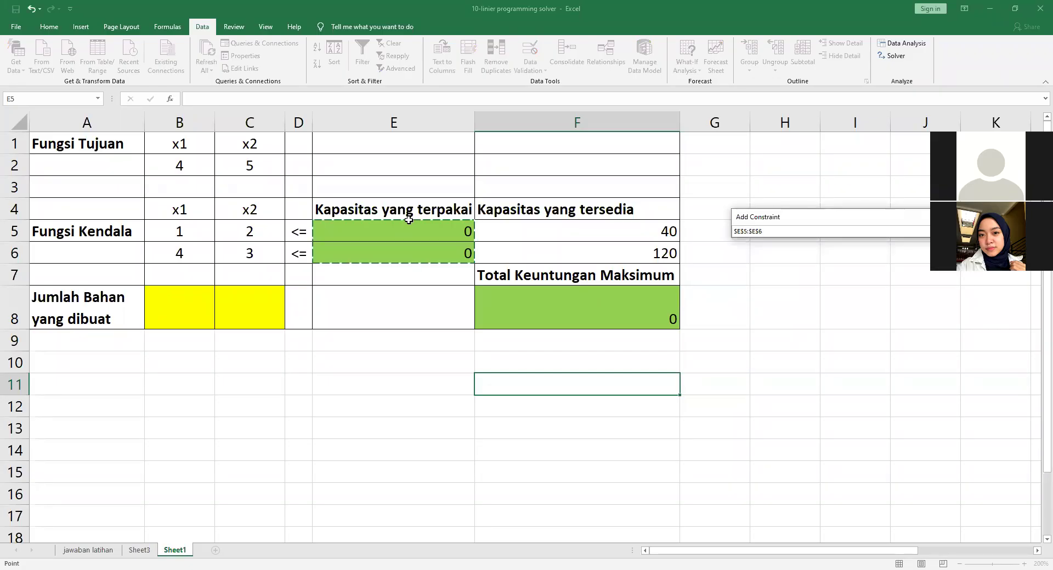
key(Return)
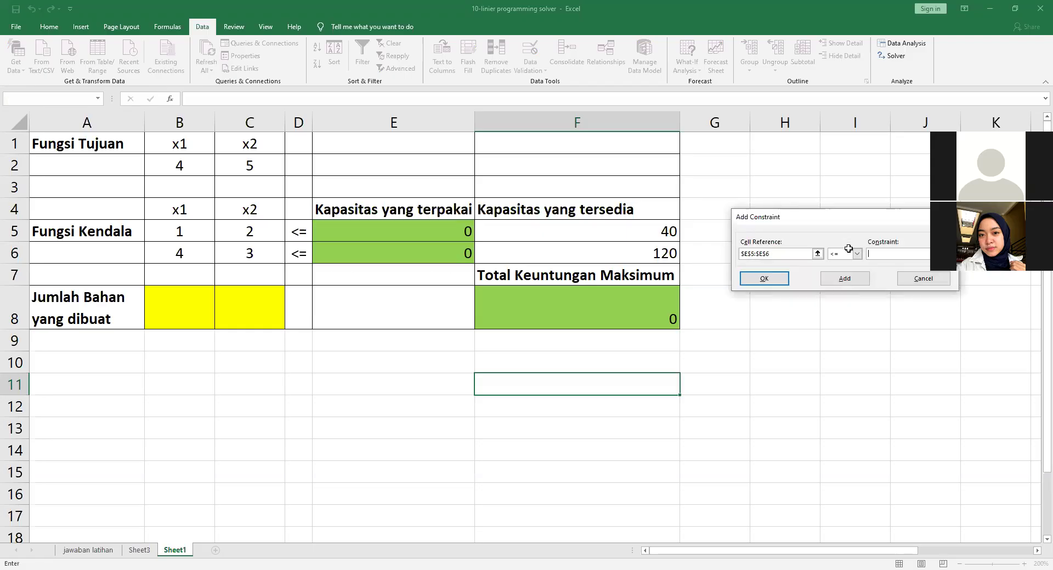
click(594, 224)
key(shift+Down)
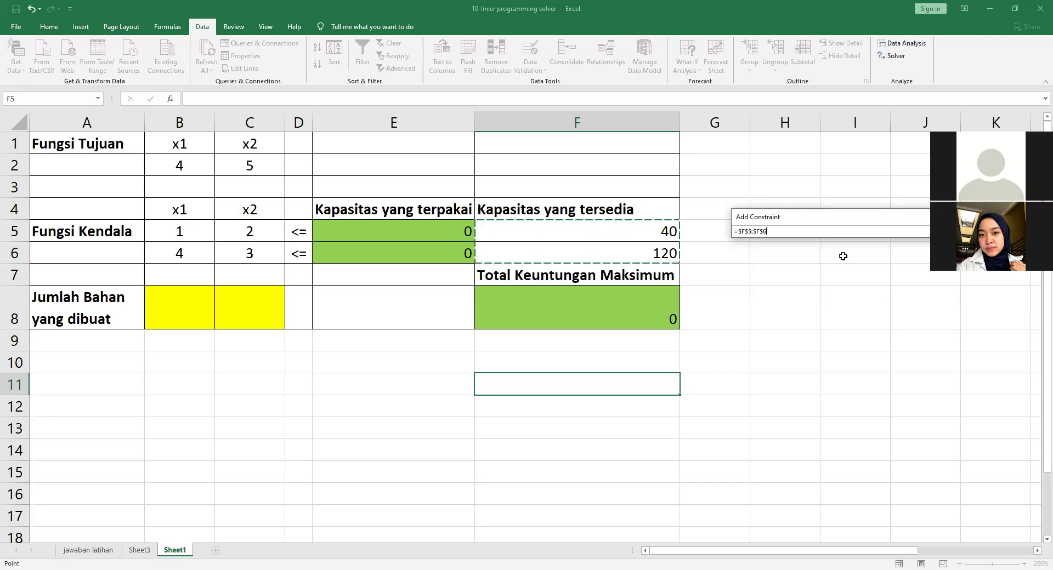
key(Return)
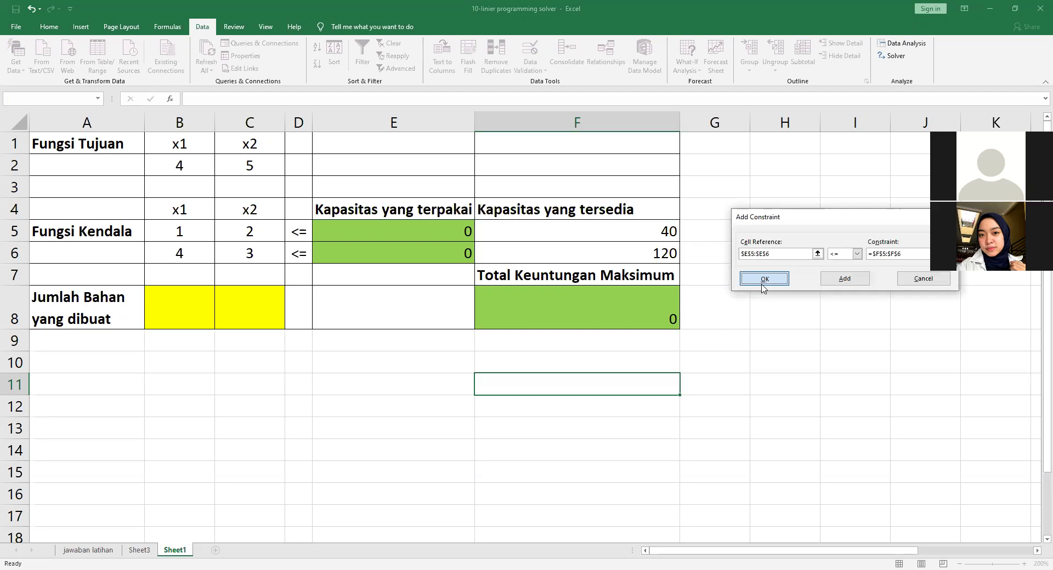
click(764, 280)
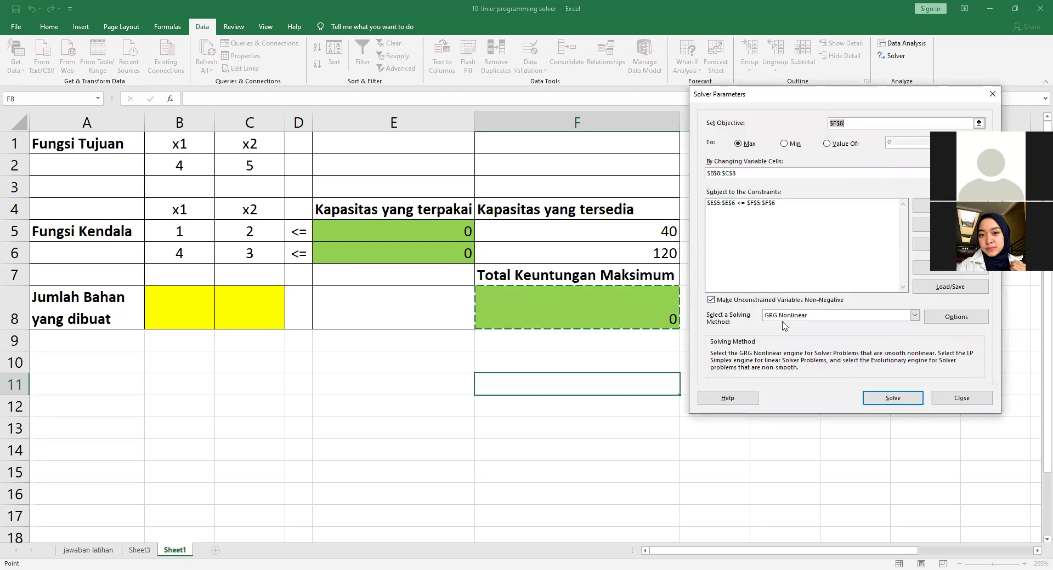
Choose Simplex LP as the solving method, solve the model and keep the Solver solution.
click(914, 317)
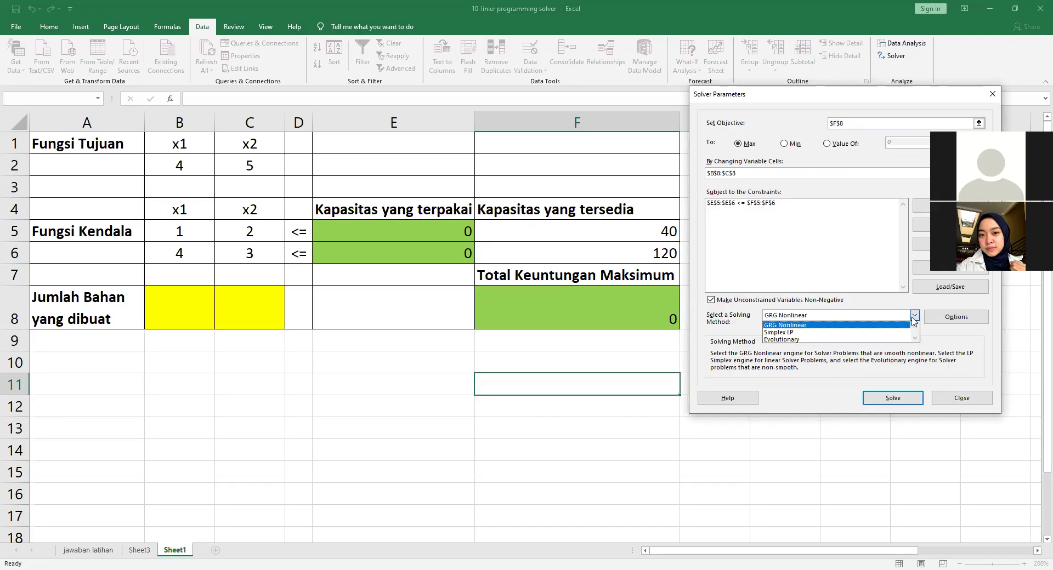
click(786, 332)
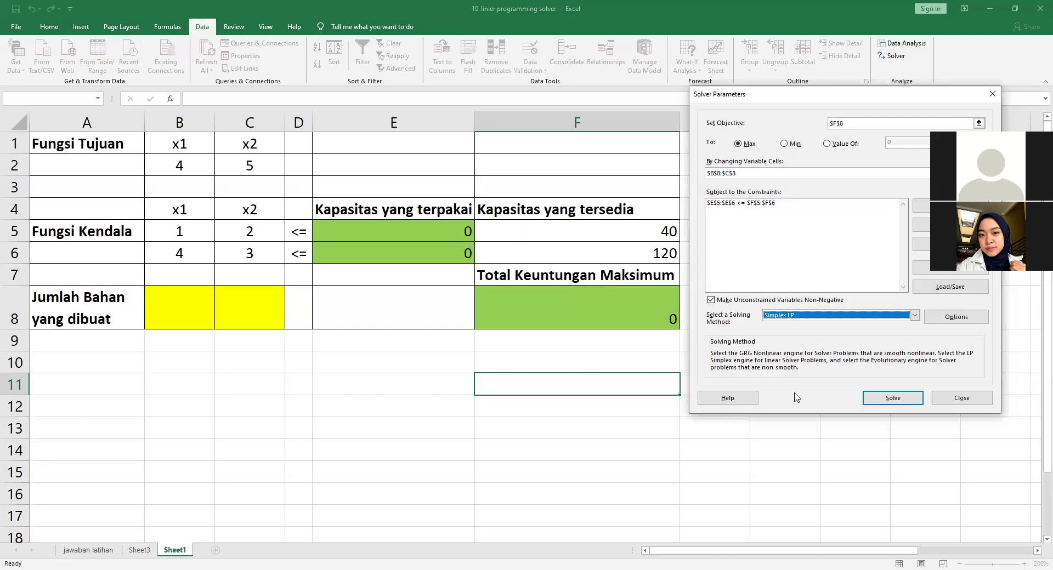
click(892, 399)
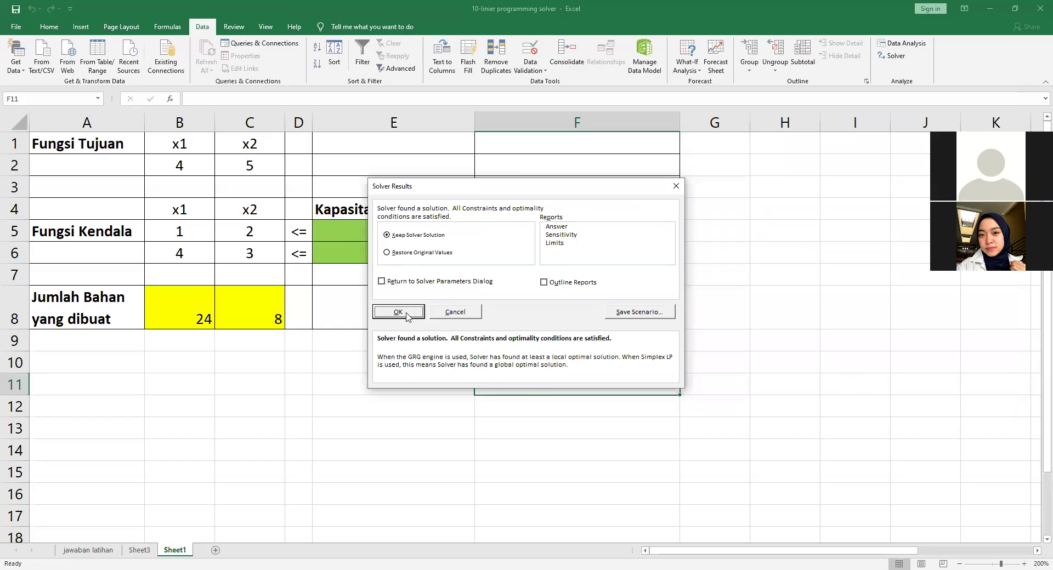
click(387, 311)
Examine the solved x1 and x2 quantities in B8 and C8 and the total maximum profit in F8.
click(183, 316)
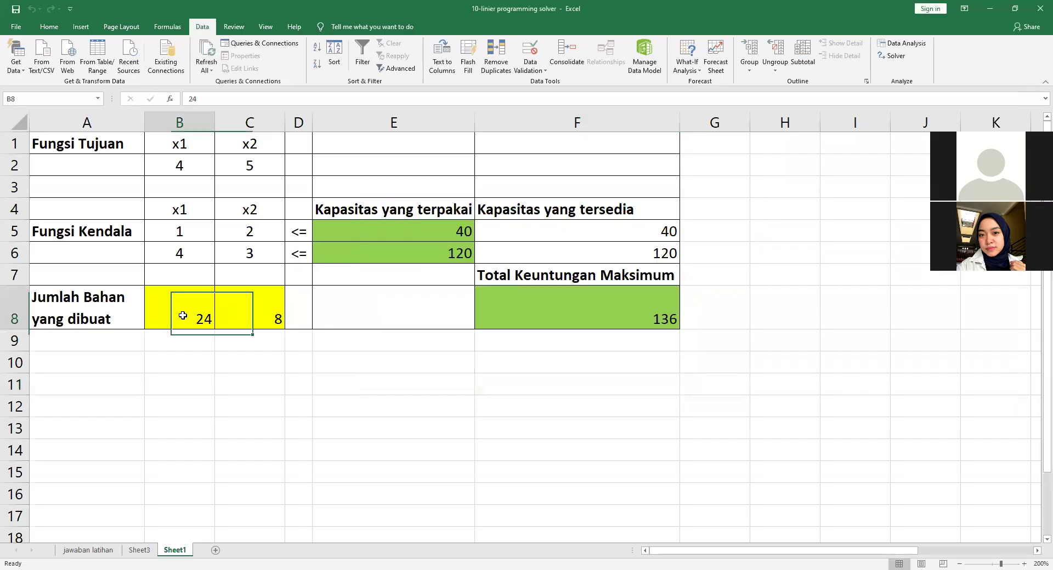
click(237, 312)
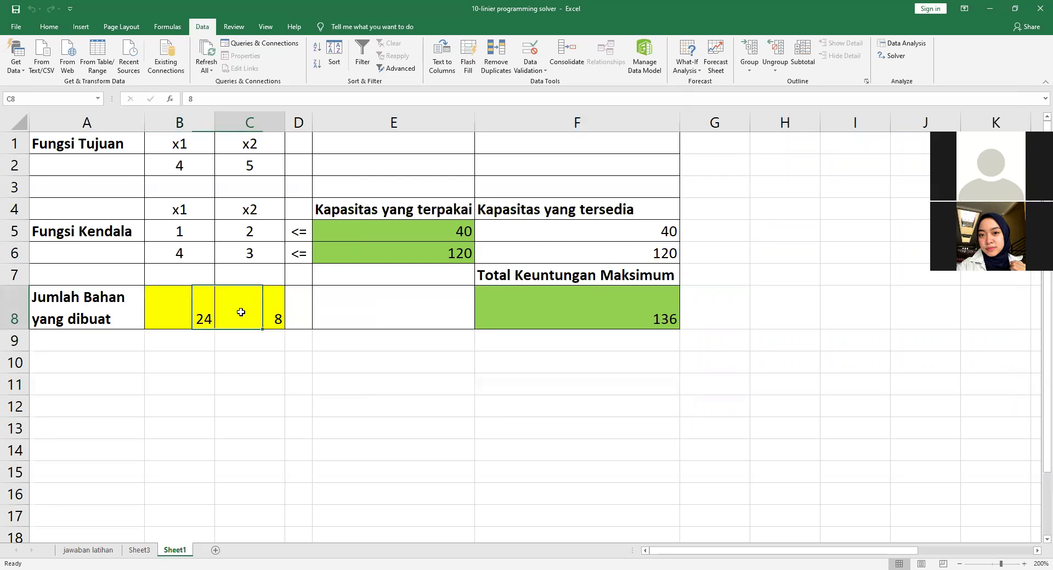
click(184, 314)
click(247, 311)
click(199, 304)
click(242, 304)
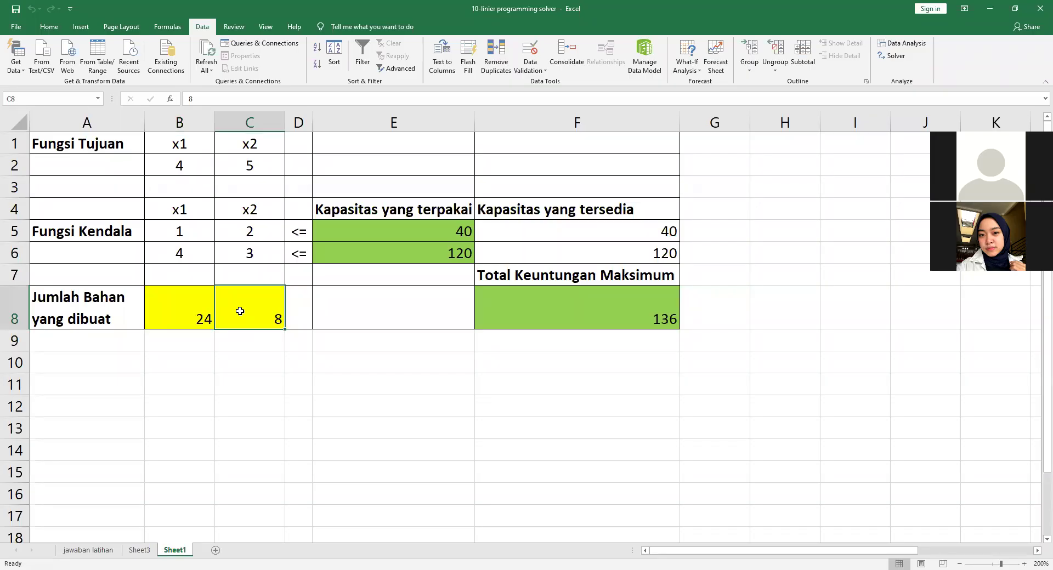
click(664, 312)
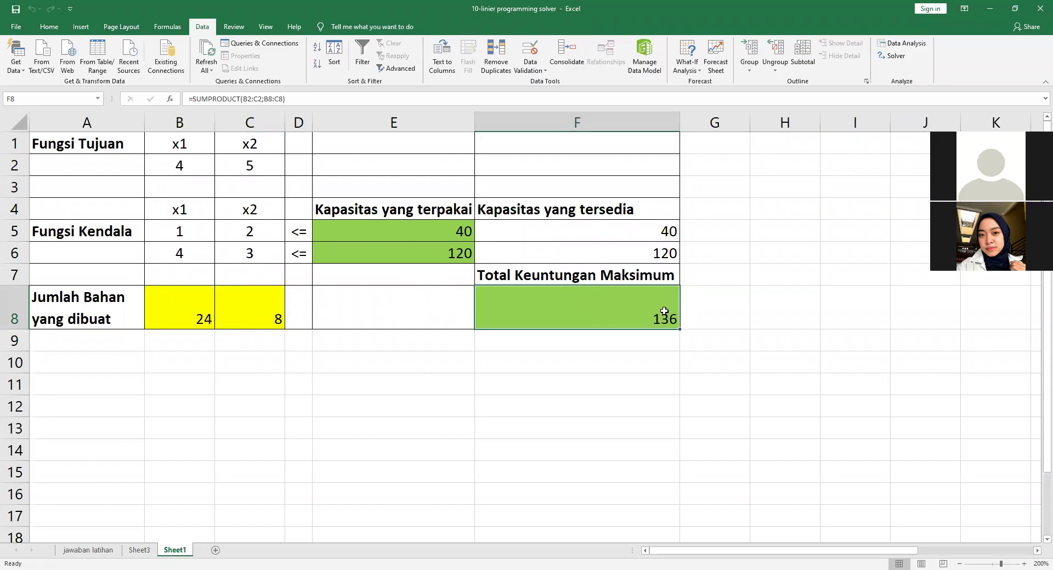
click(180, 318)
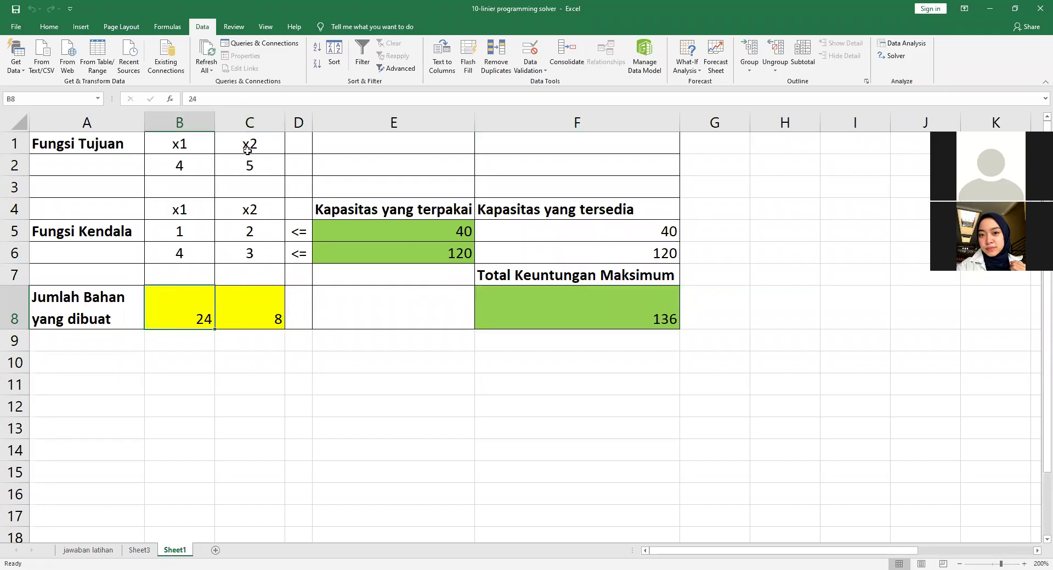
click(247, 307)
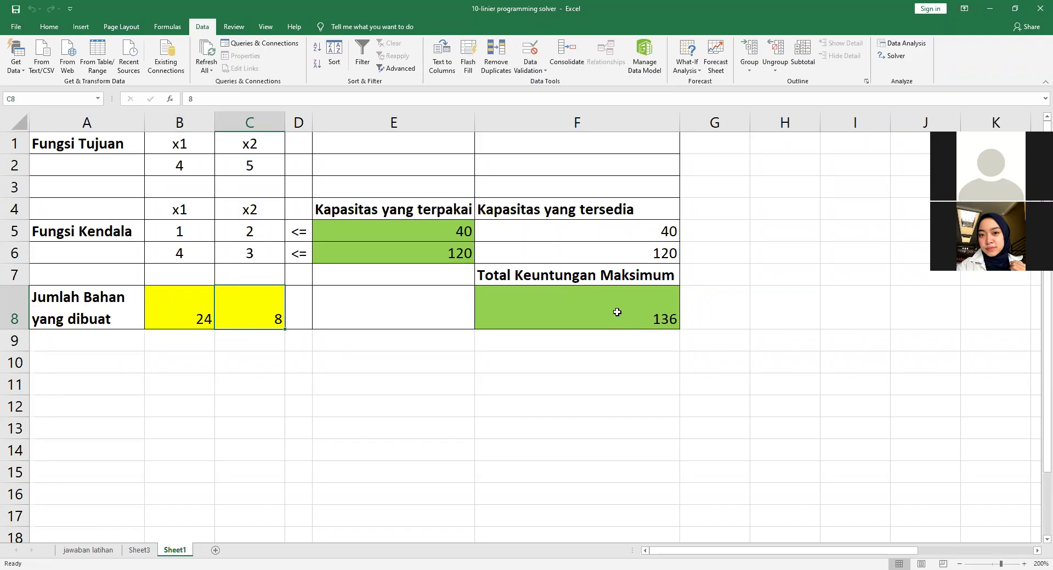
click(617, 312)
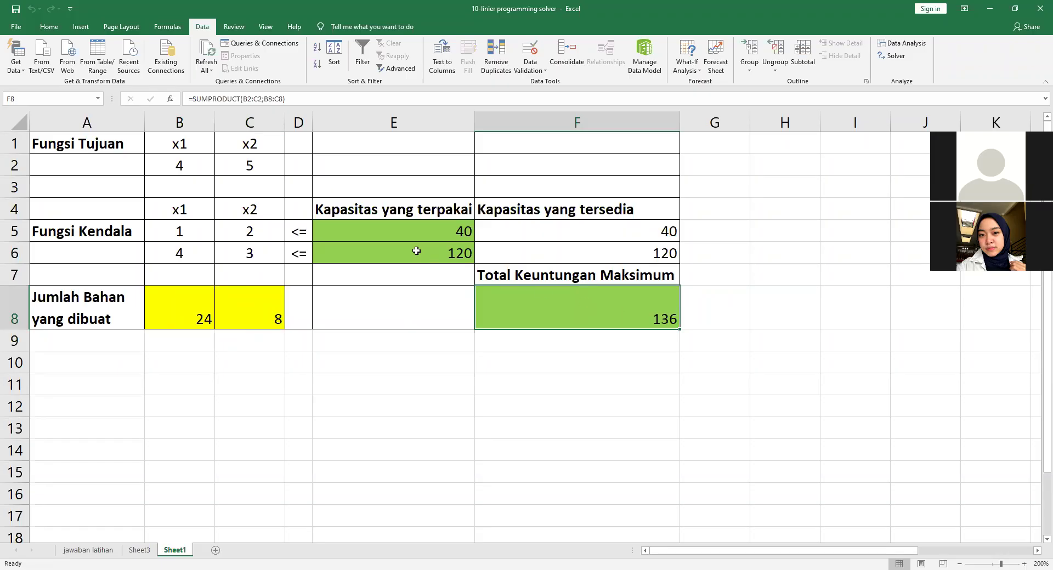
Compare the used capacities in E5 and E6 with the available capacities and review the solved quantities and profit.
click(406, 234)
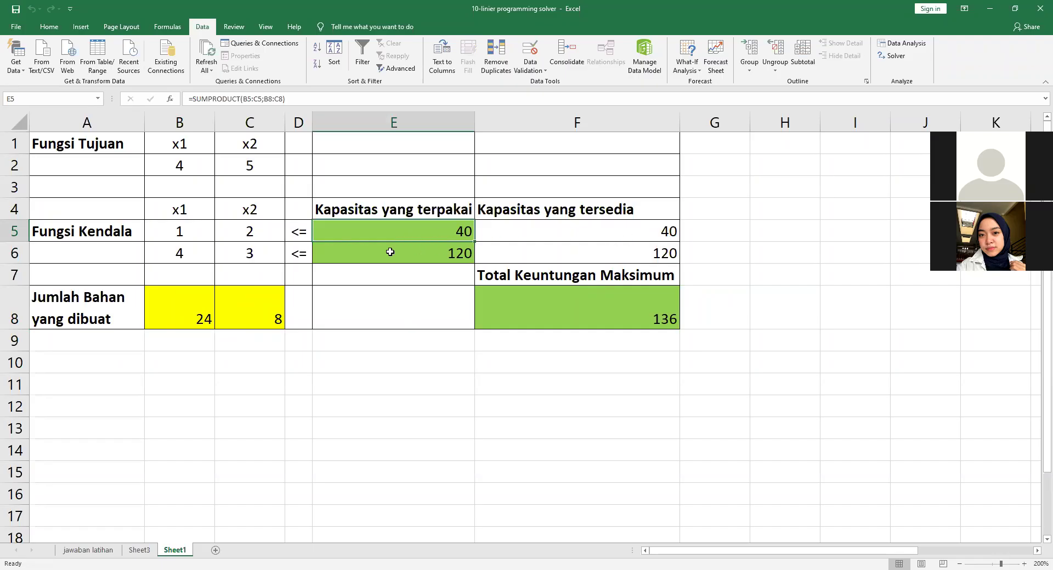
click(431, 236)
click(435, 250)
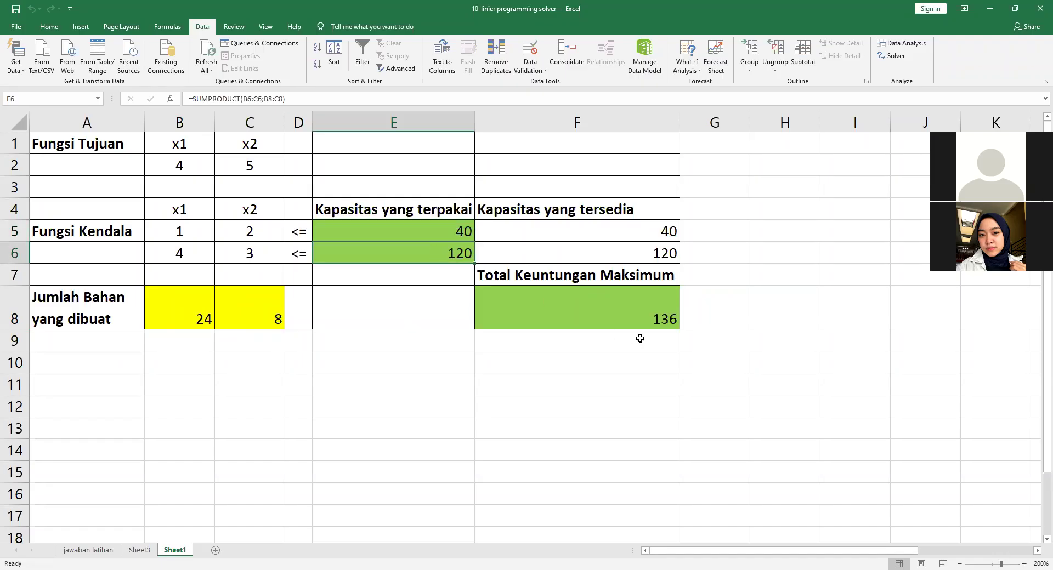
click(657, 322)
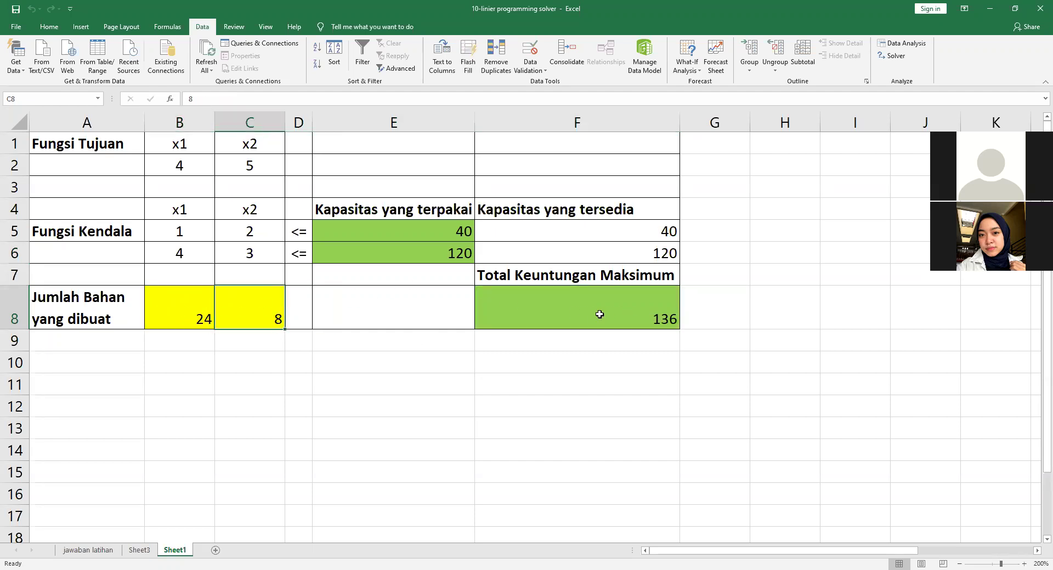
click(395, 236)
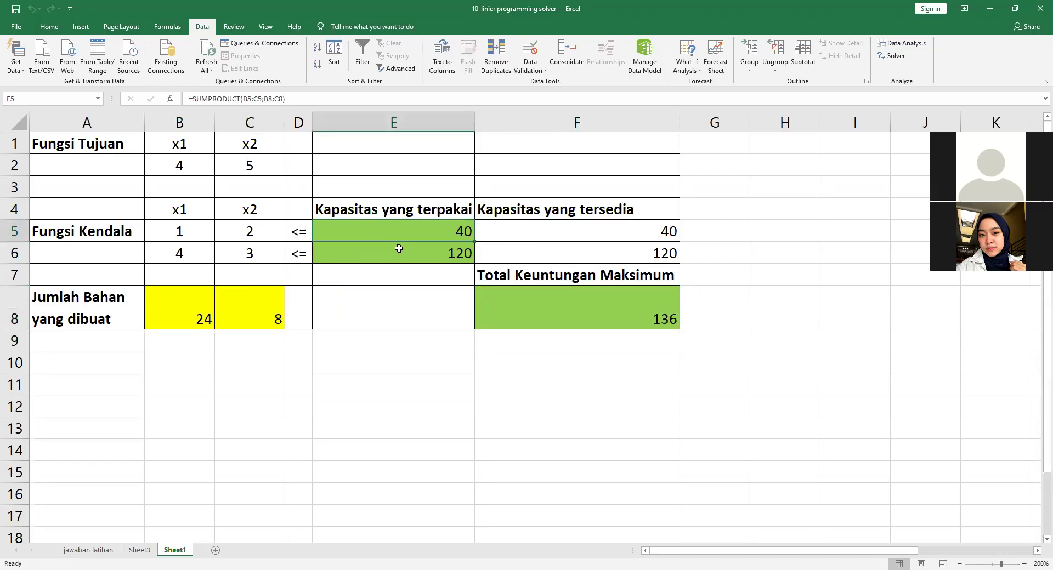
click(399, 250)
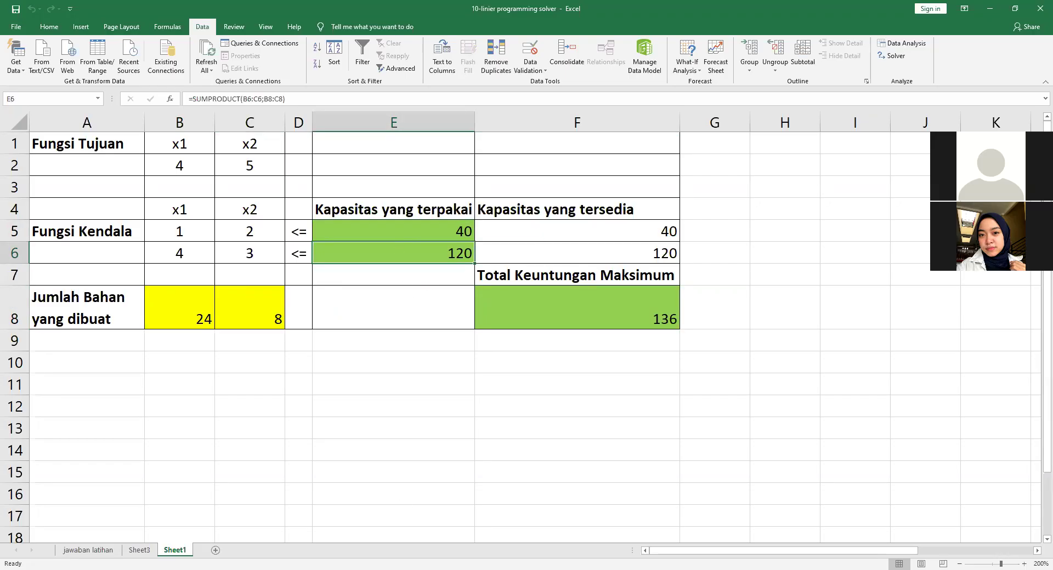
click(248, 569)
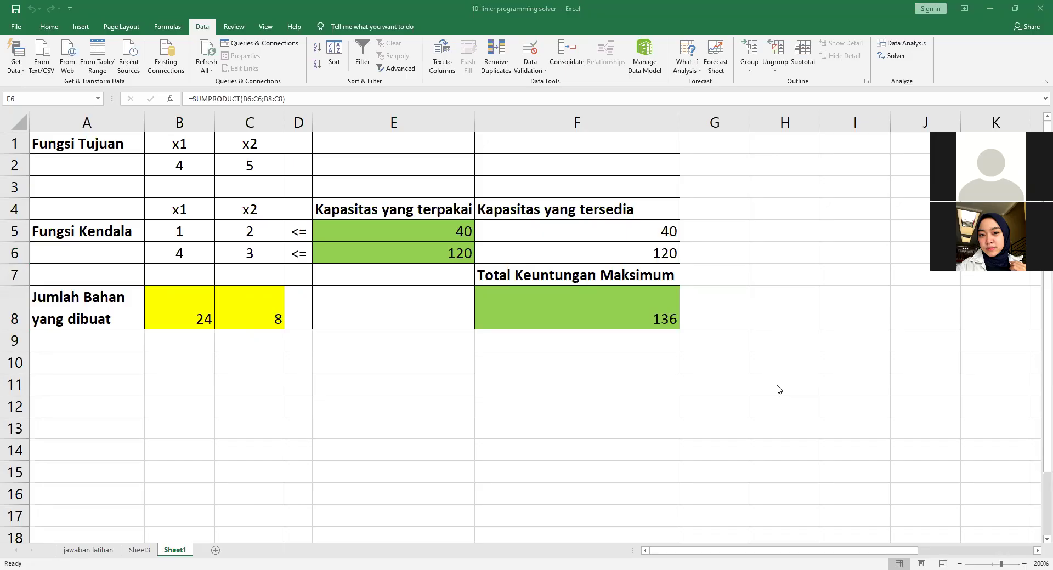
click(471, 258)
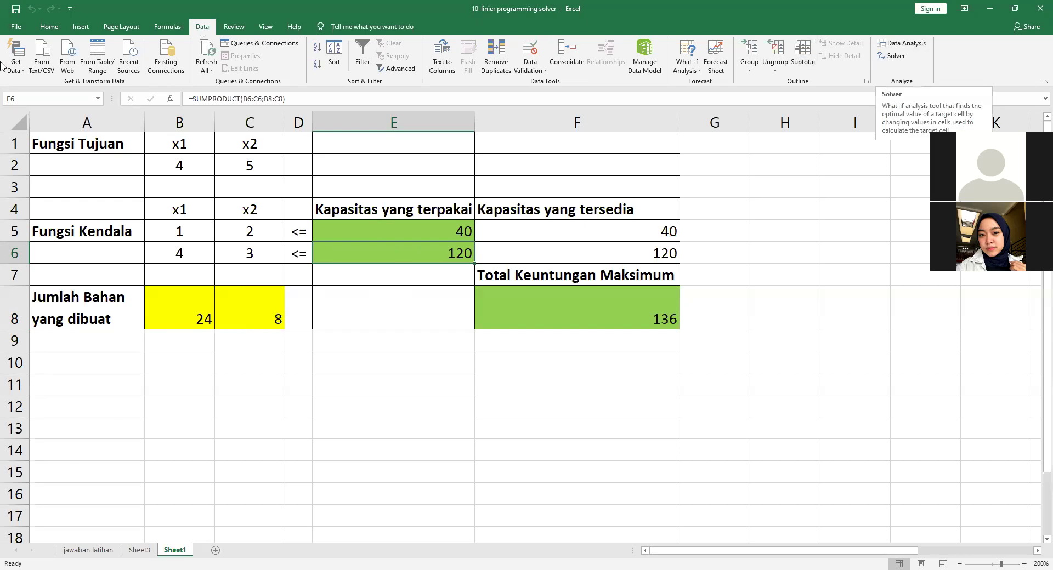
Check in the Excel add-in options that the Solver Add-in is enabled, and accept the add-ins list.
click(16, 27)
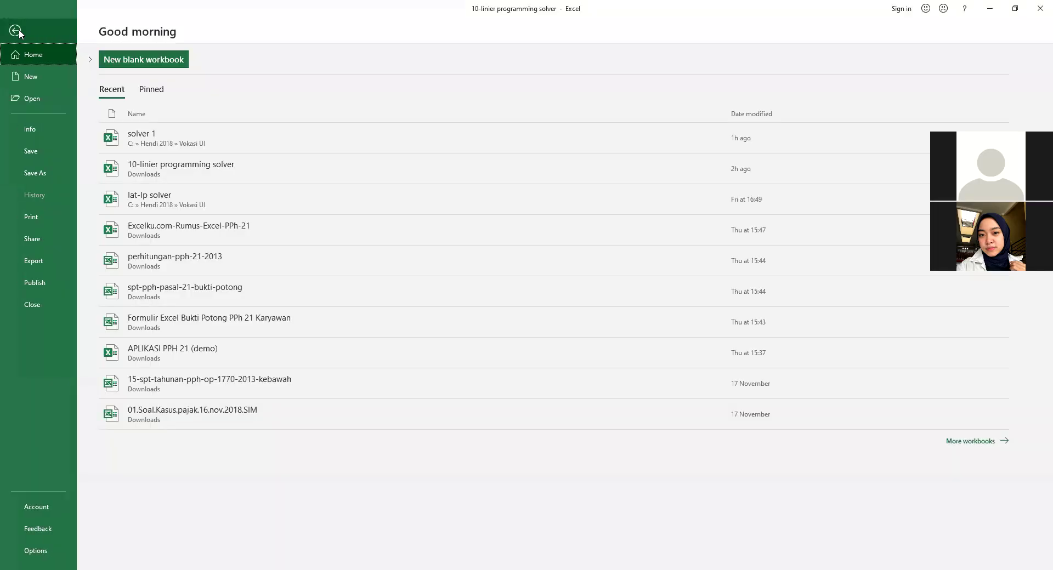
click(36, 551)
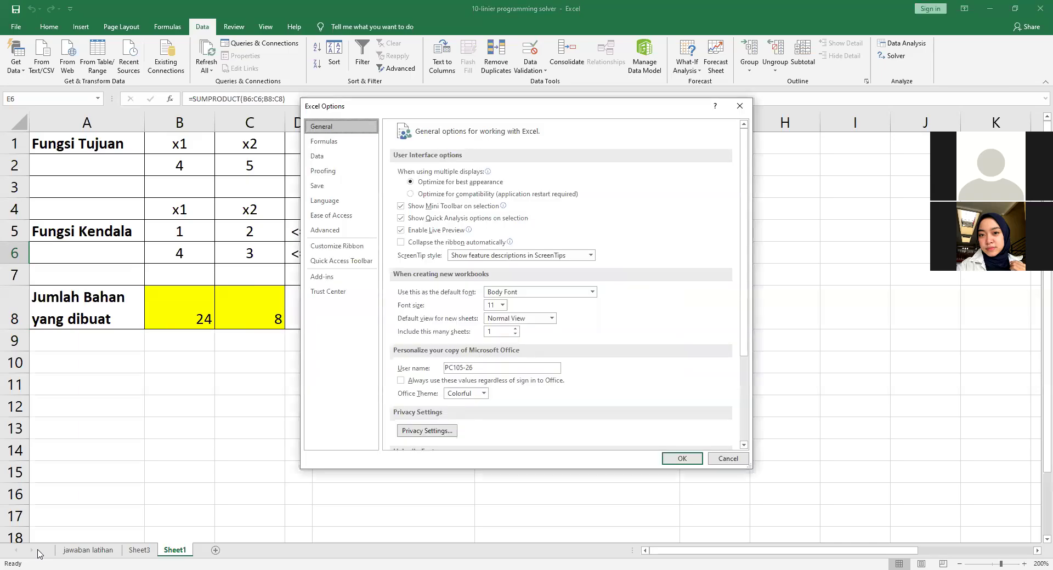
click(334, 278)
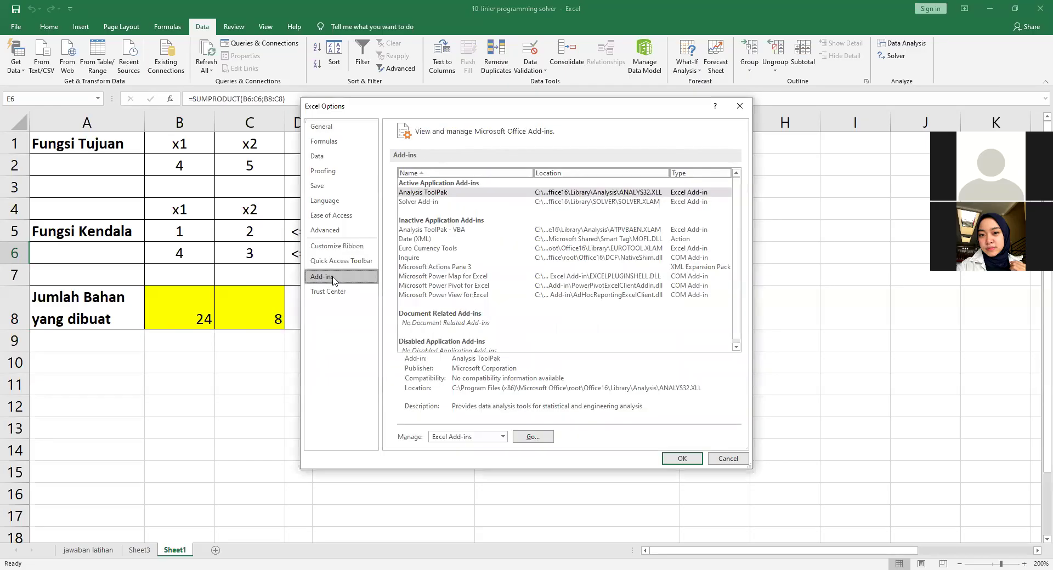
click(418, 203)
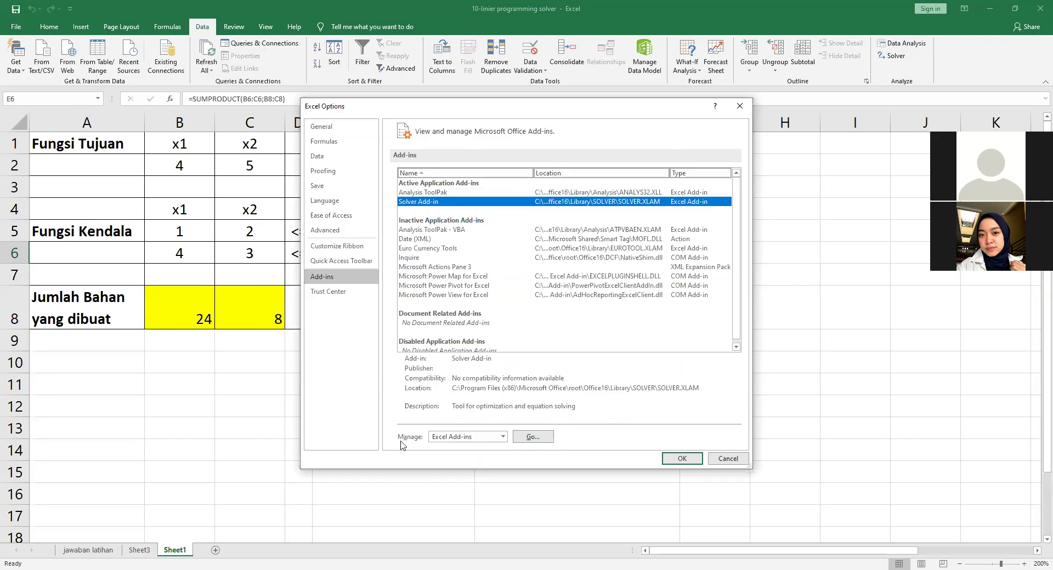
click(534, 439)
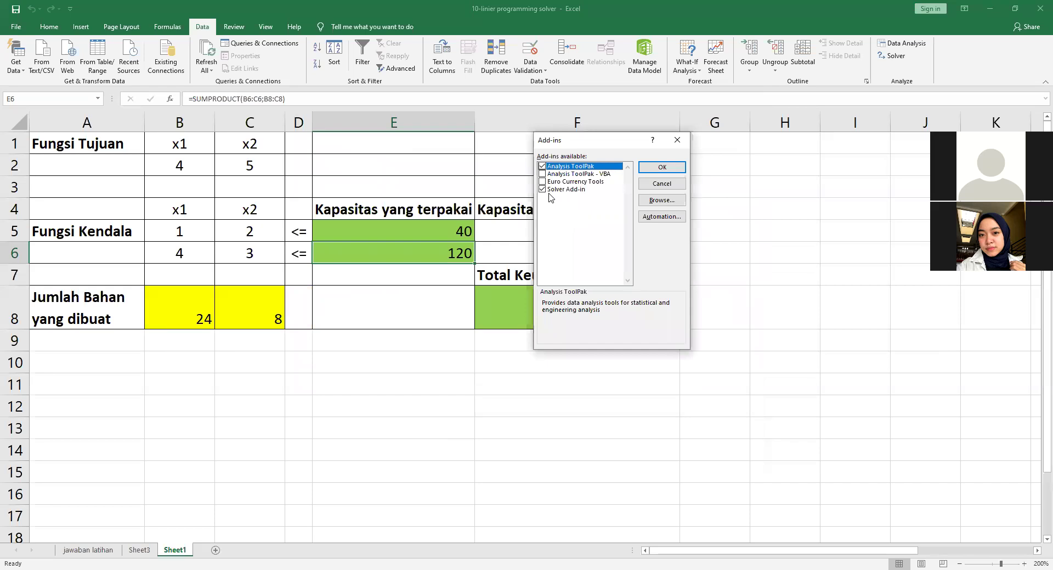
click(661, 170)
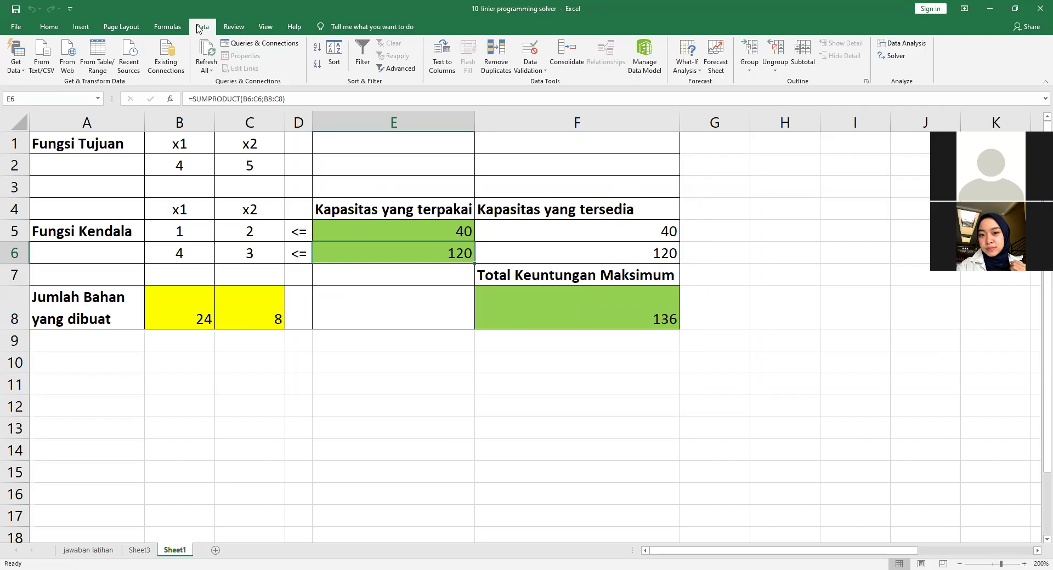
click(407, 400)
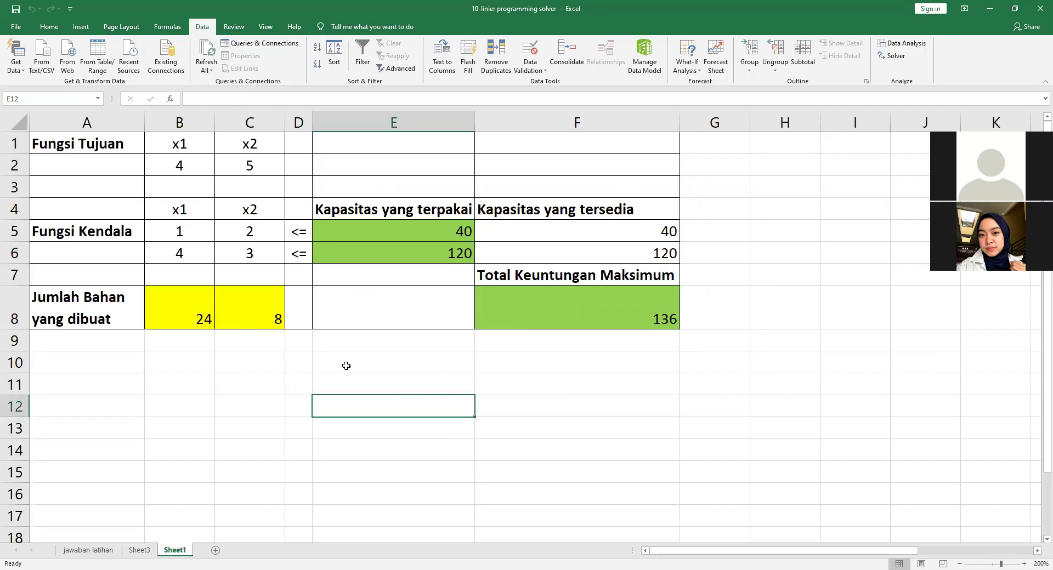
click(233, 364)
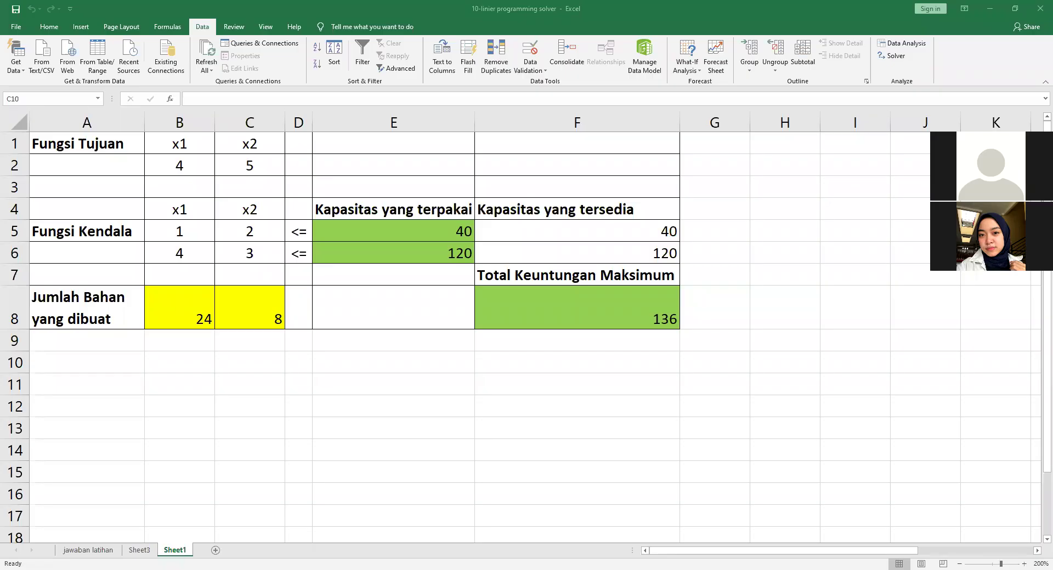
click(386, 405)
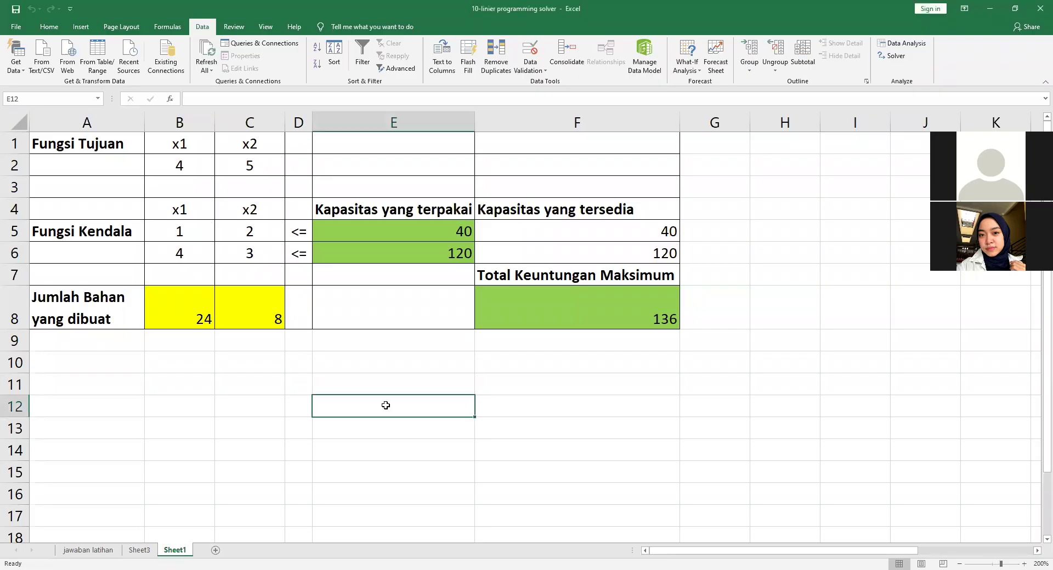
click(270, 403)
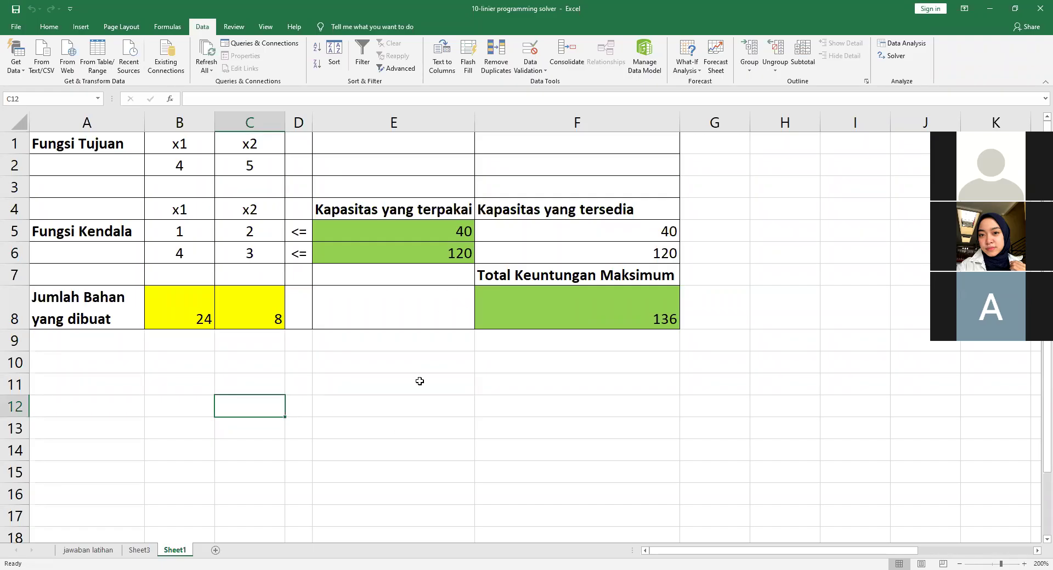
click(371, 382)
click(294, 393)
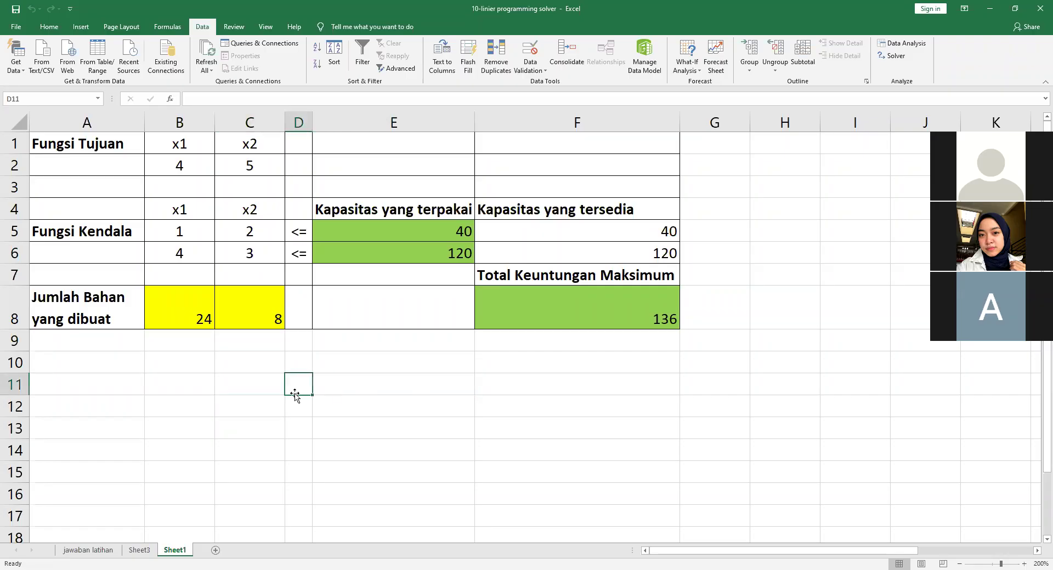
click(226, 388)
click(171, 387)
click(237, 385)
click(185, 385)
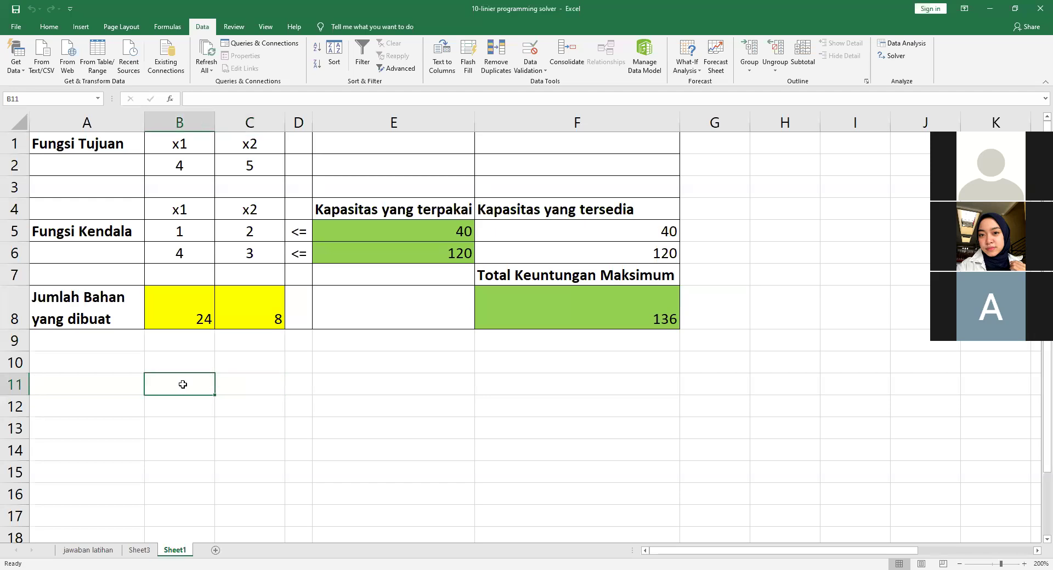
click(247, 384)
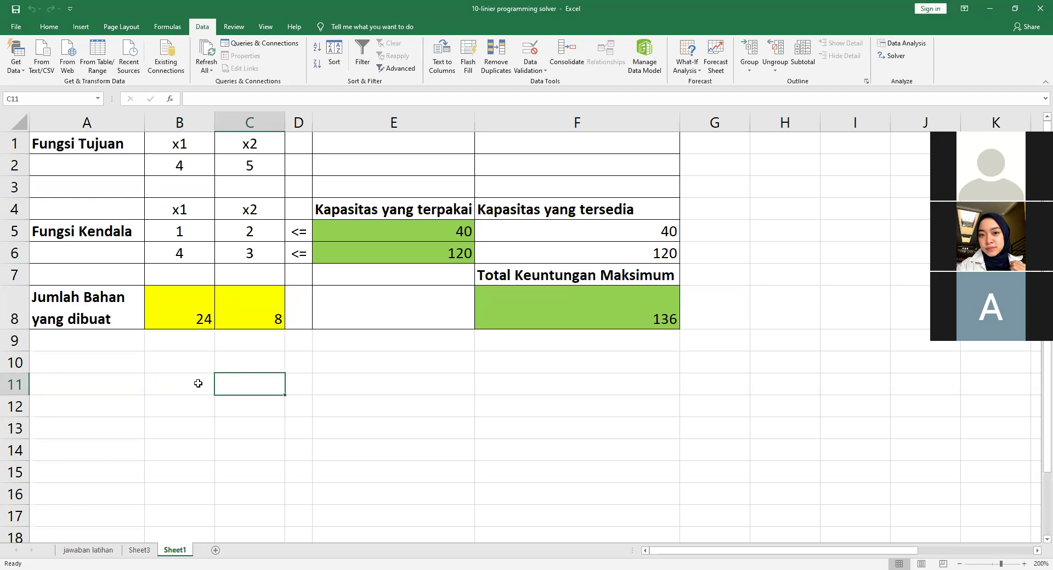
click(196, 310)
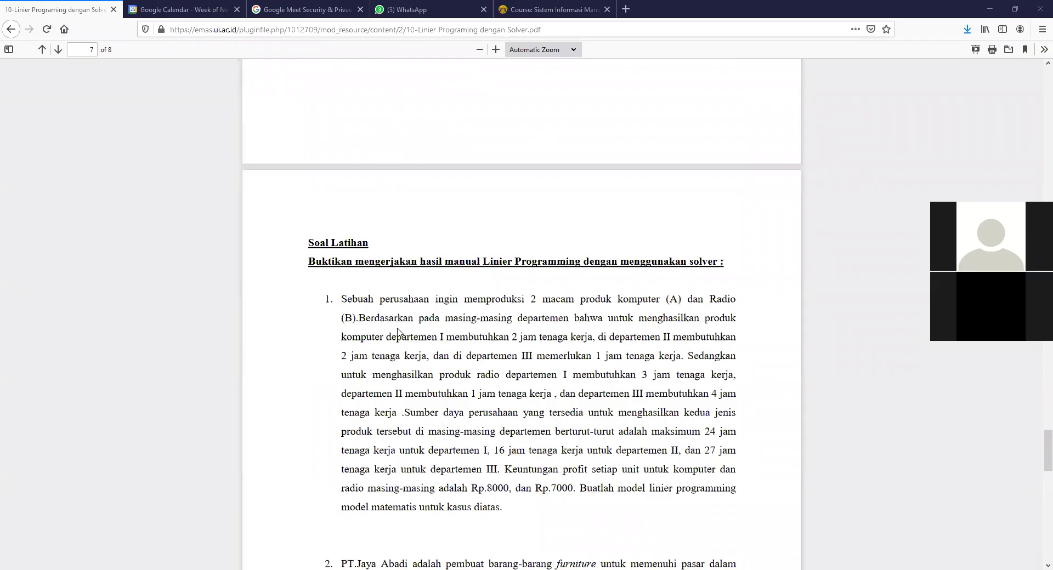
Switch to the Solver module PDF in the browser, review its solved example and read exercise 1 on computer and radio production.
scroll(398, 332, up, 6)
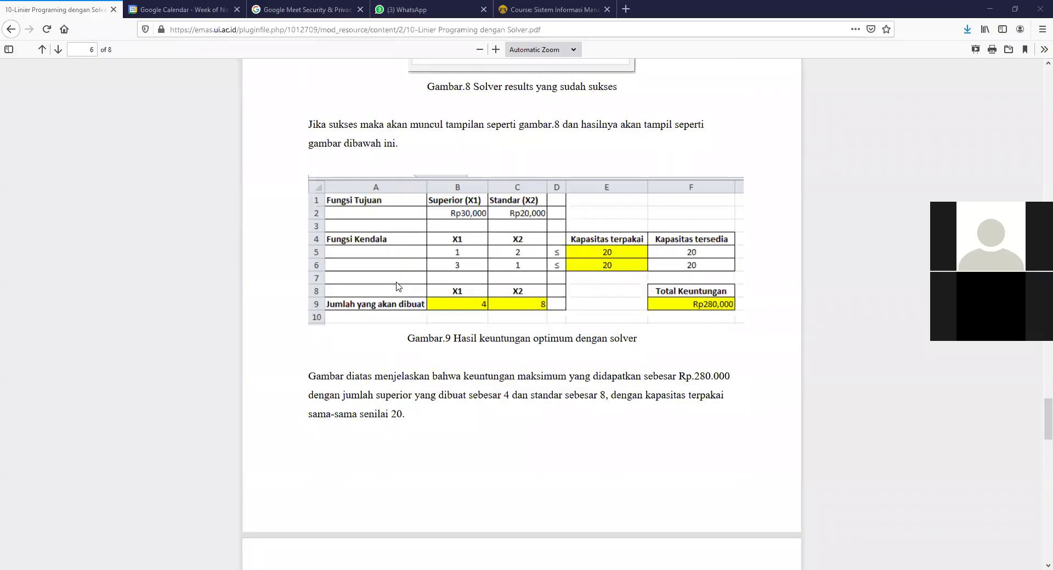
scroll(398, 287, up, 1)
scroll(399, 287, up, 1)
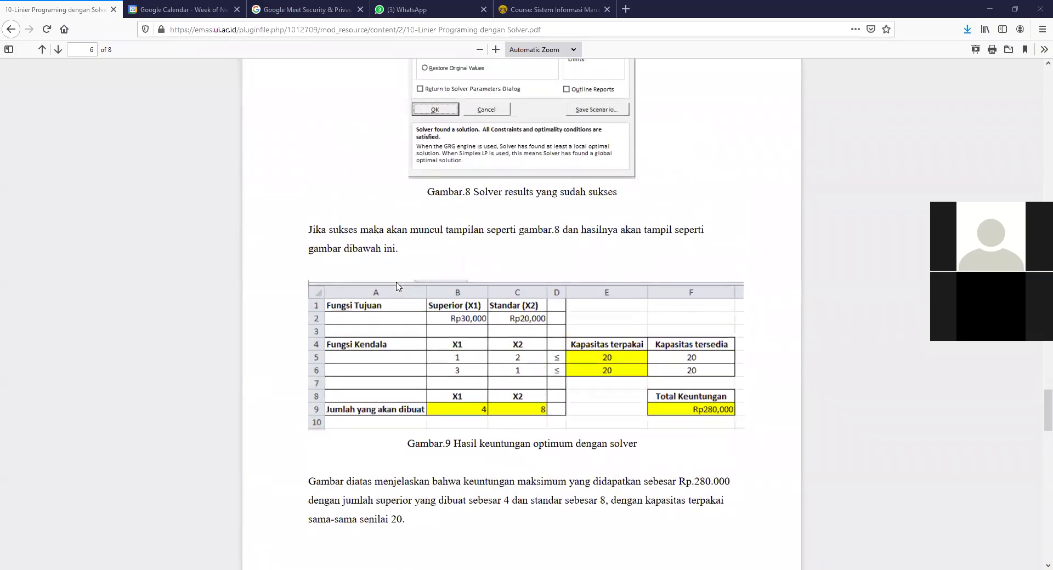
scroll(398, 287, up, 6)
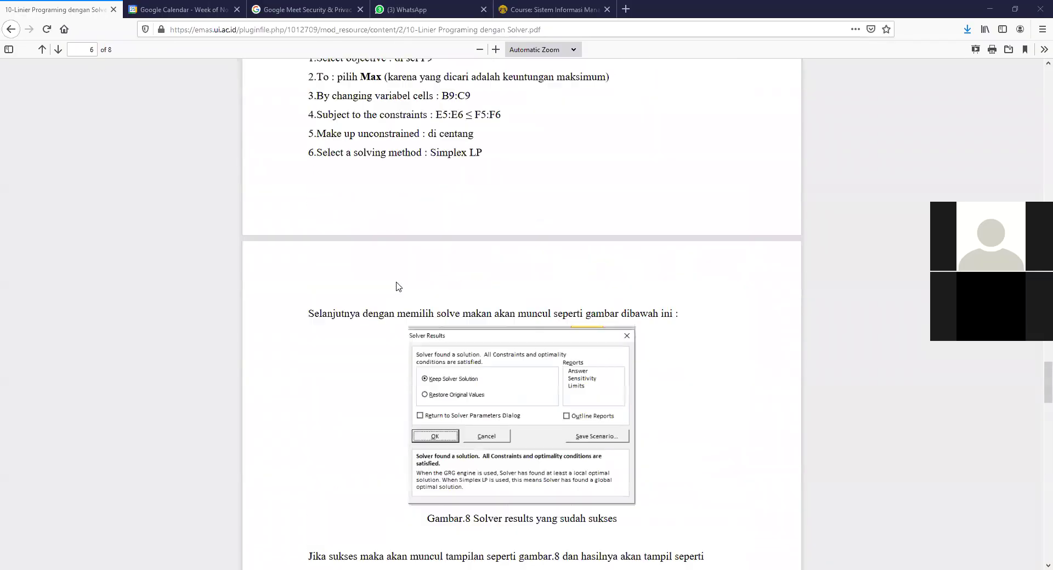
scroll(398, 286, down, 20)
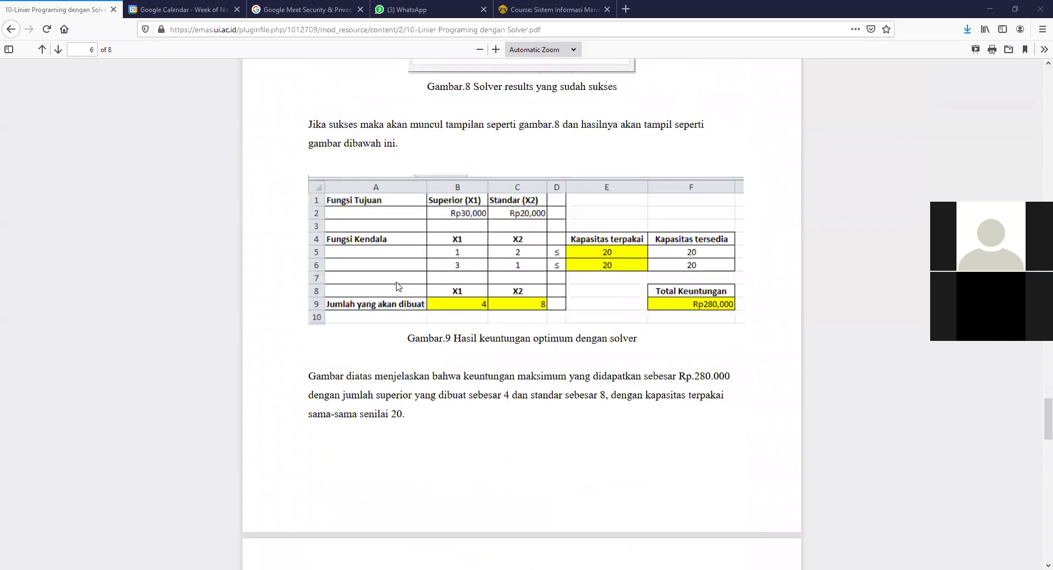
scroll(397, 282, up, 3)
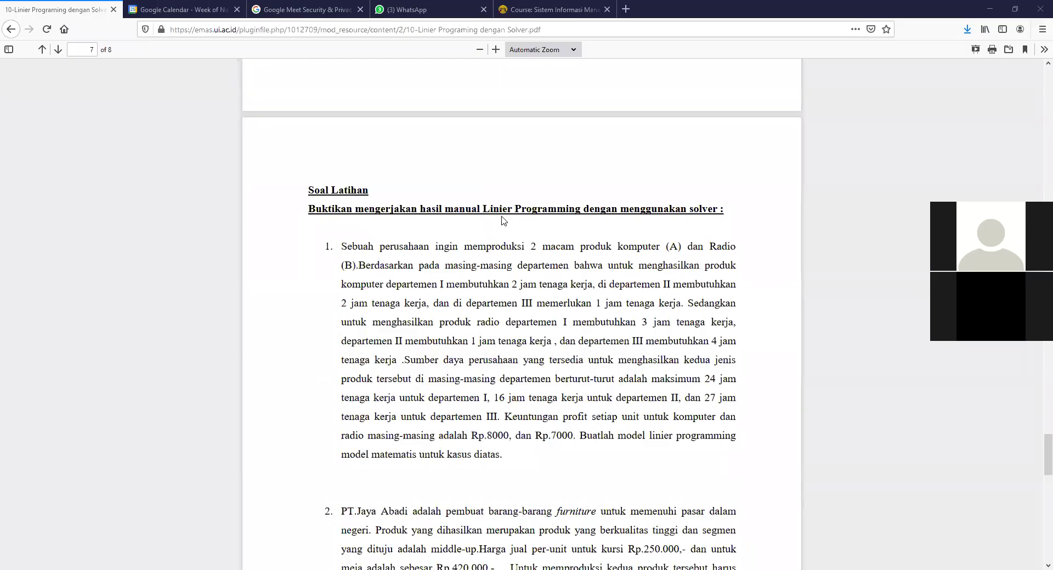
scroll(394, 246, down, 3)
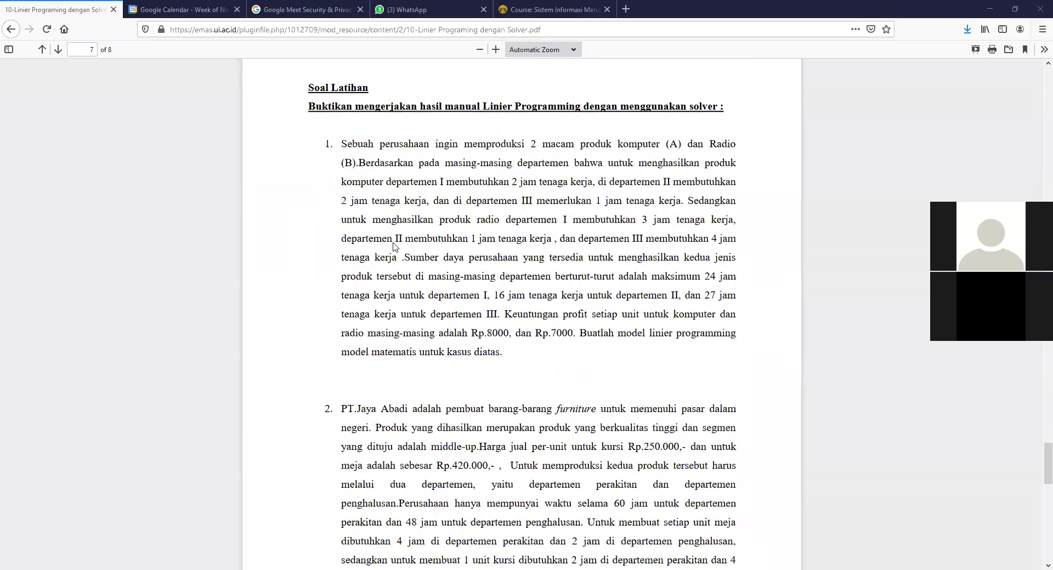
double_click(344, 141)
drag(531, 142, 537, 142)
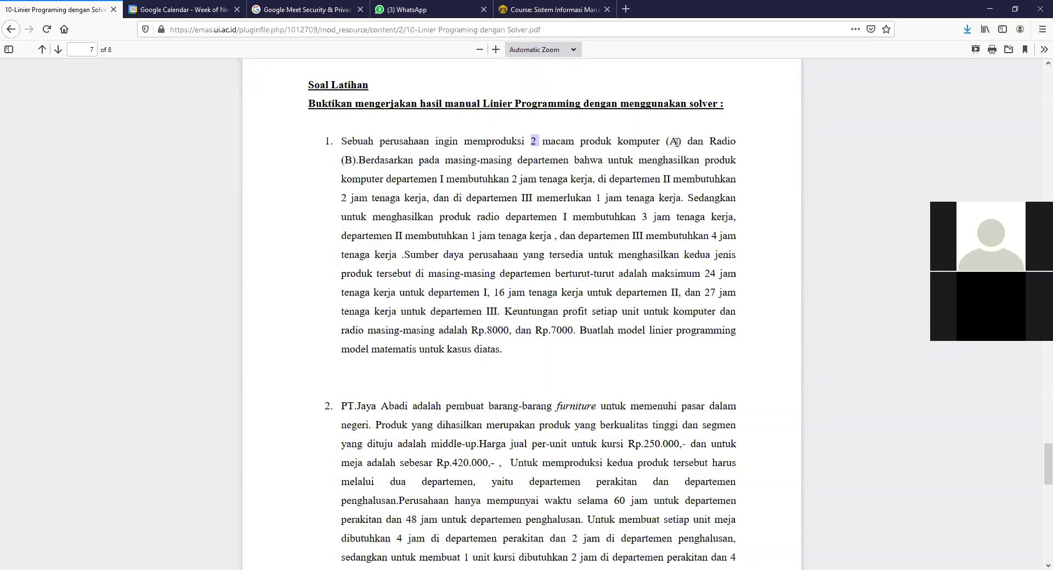
click(352, 160)
drag(375, 163, 421, 170)
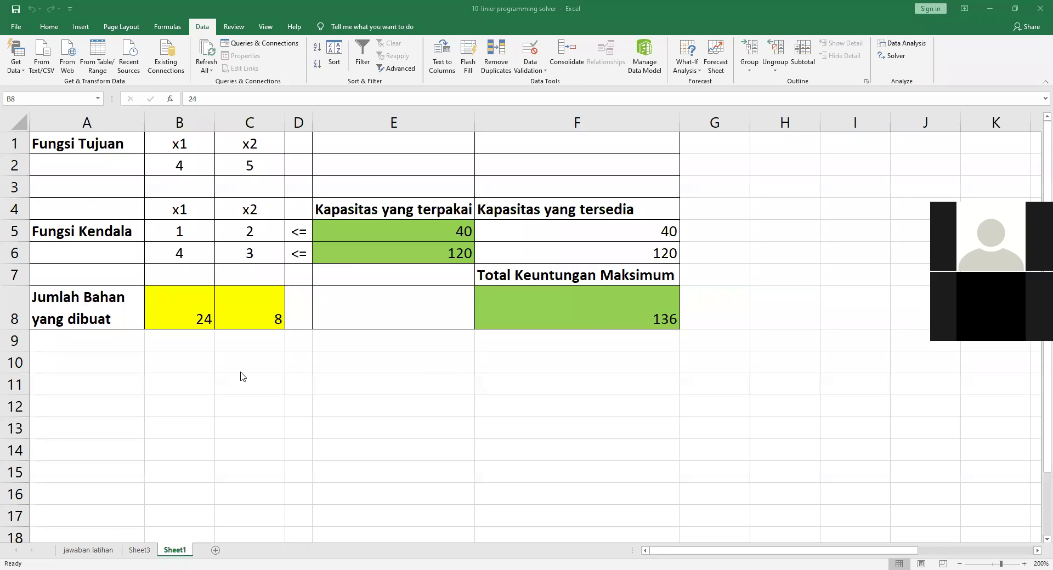
Return to the linear programming workbook and add a blank worksheet after Sheet1.
click(220, 552)
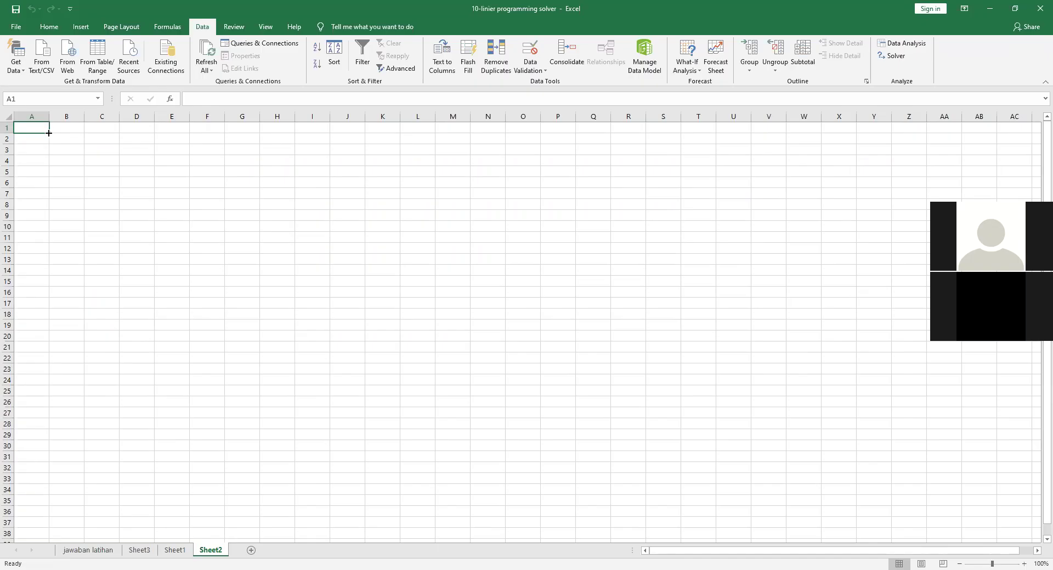
click(66, 128)
click(98, 127)
click(144, 128)
click(177, 127)
click(178, 202)
click(172, 225)
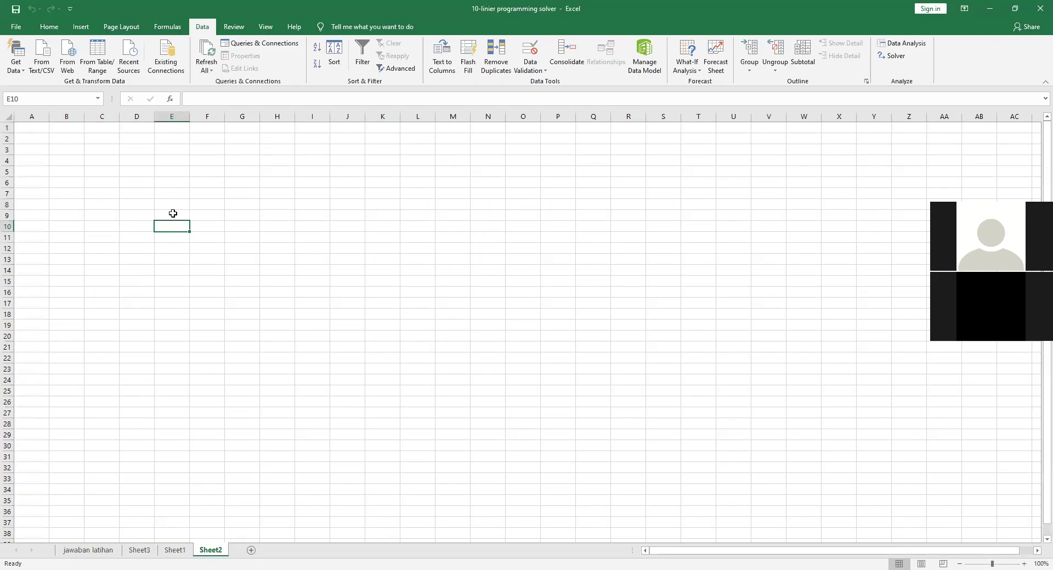
click(172, 213)
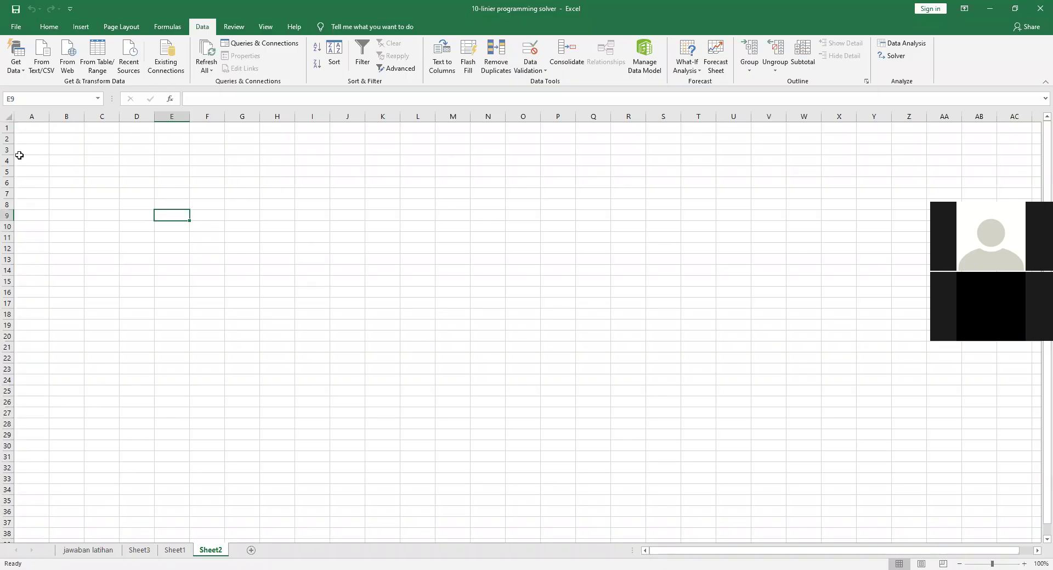
Copy the solved table A1:F9 from the jawaban latihan sheet and paste it at A1 of Sheet2.
drag(35, 127, 446, 346)
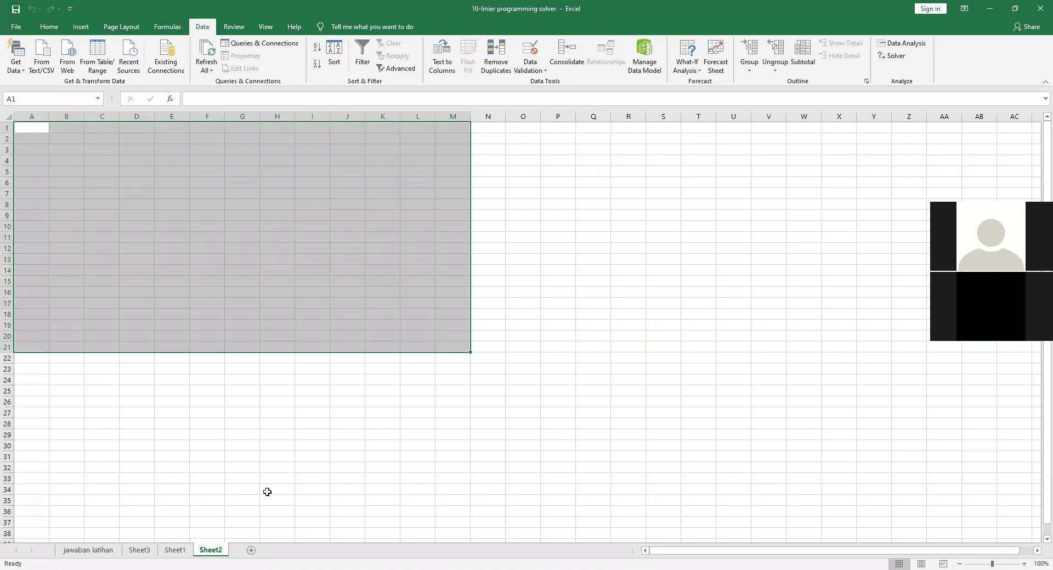
click(85, 551)
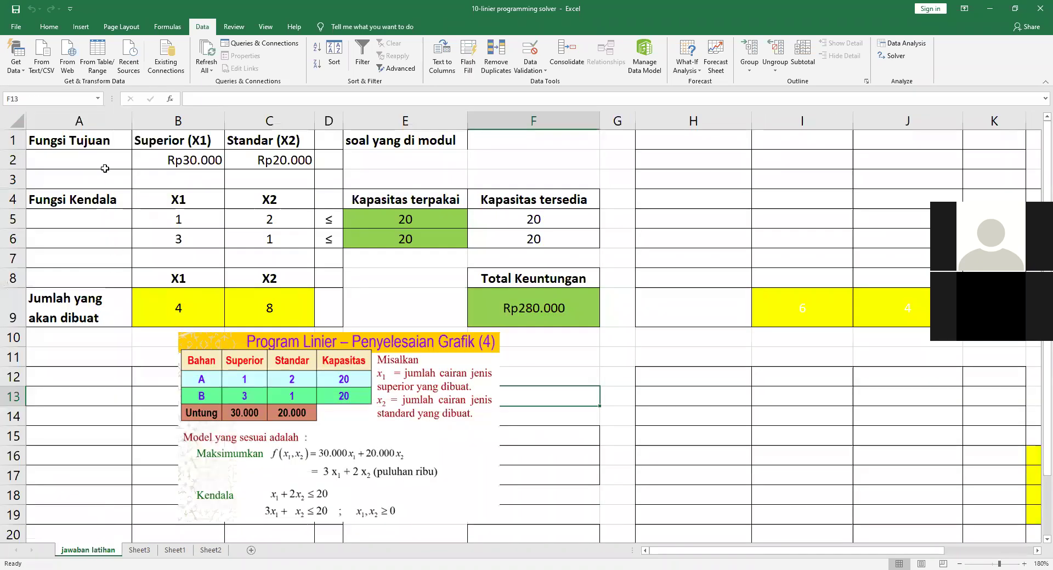
click(61, 140)
drag(138, 145, 542, 312)
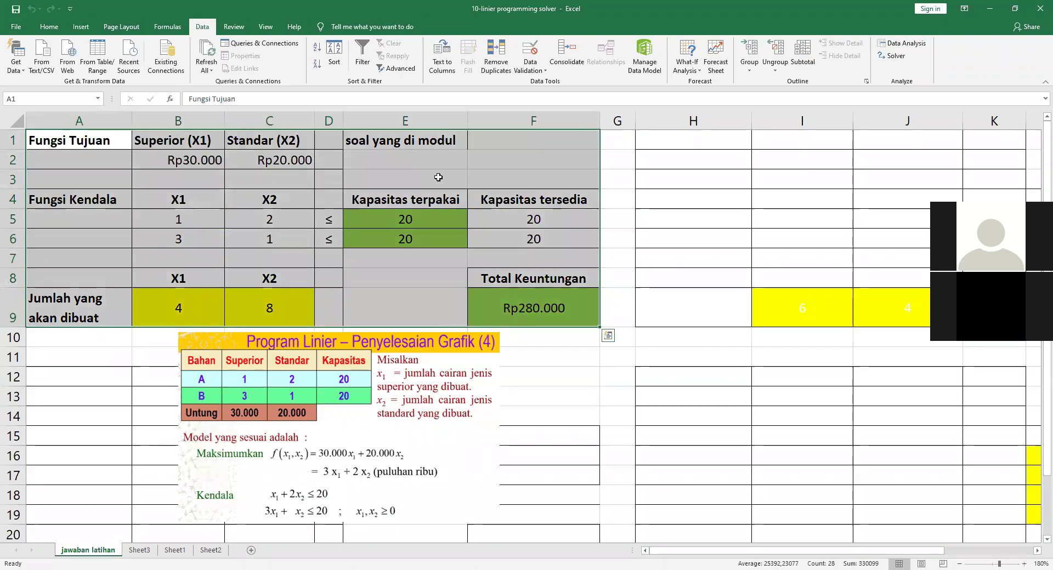
key(ctrl+c)
click(211, 550)
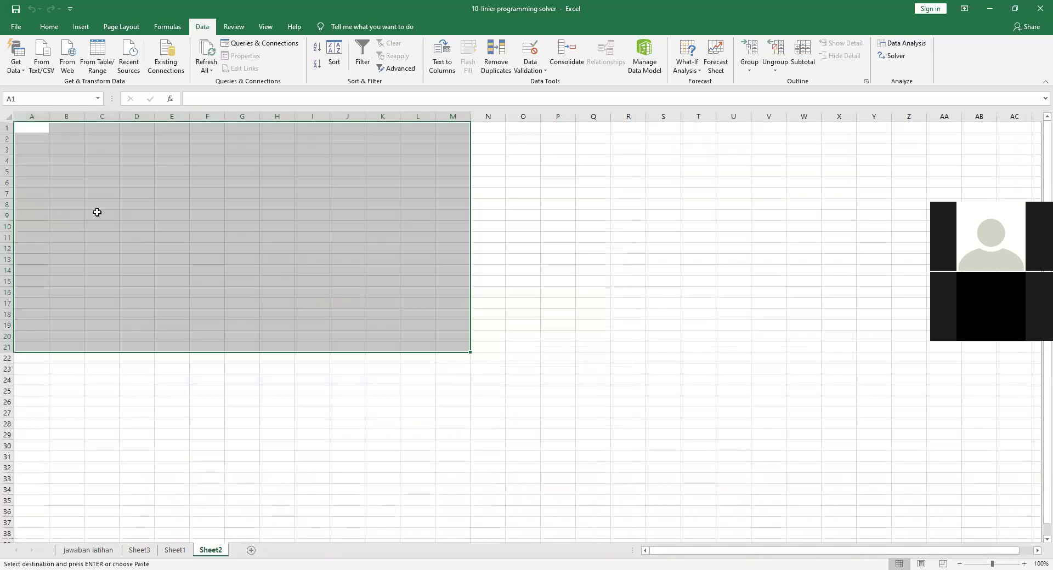
right_click(55, 146)
click(55, 175)
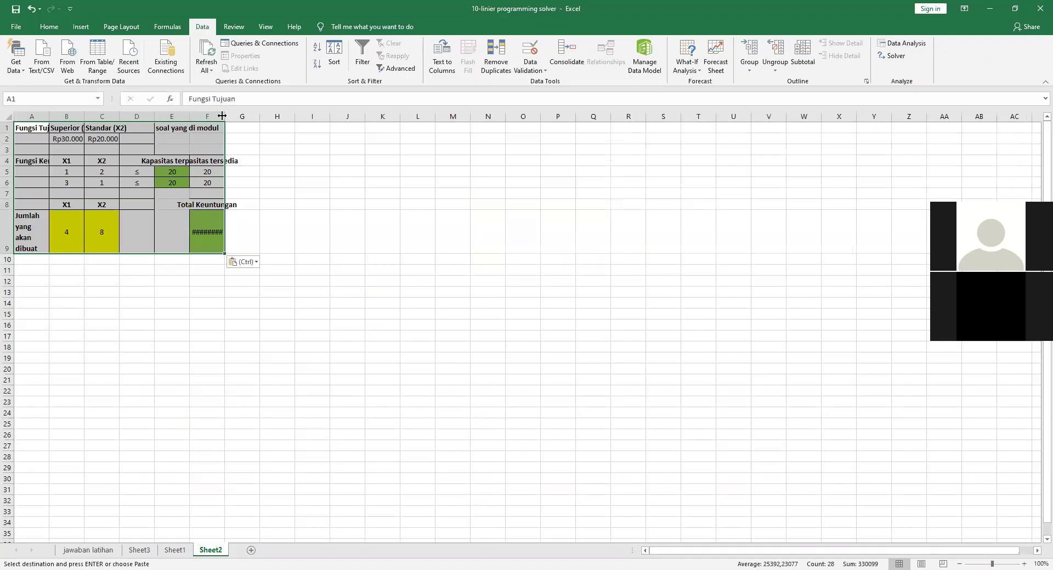
Widen columns F, D, C and B of the pasted table on Sheet2.
drag(222, 116, 303, 115)
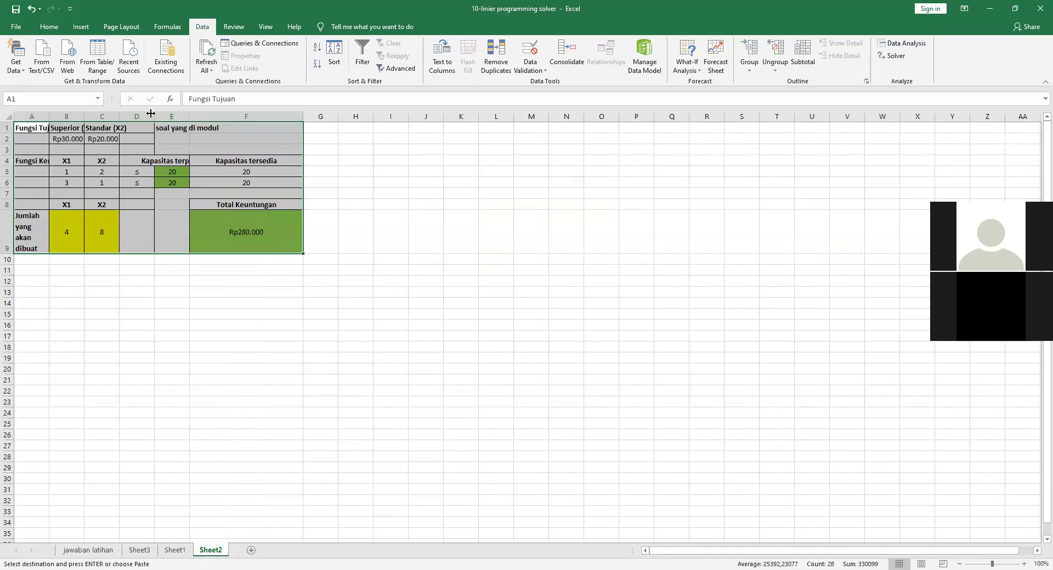
double_click(153, 114)
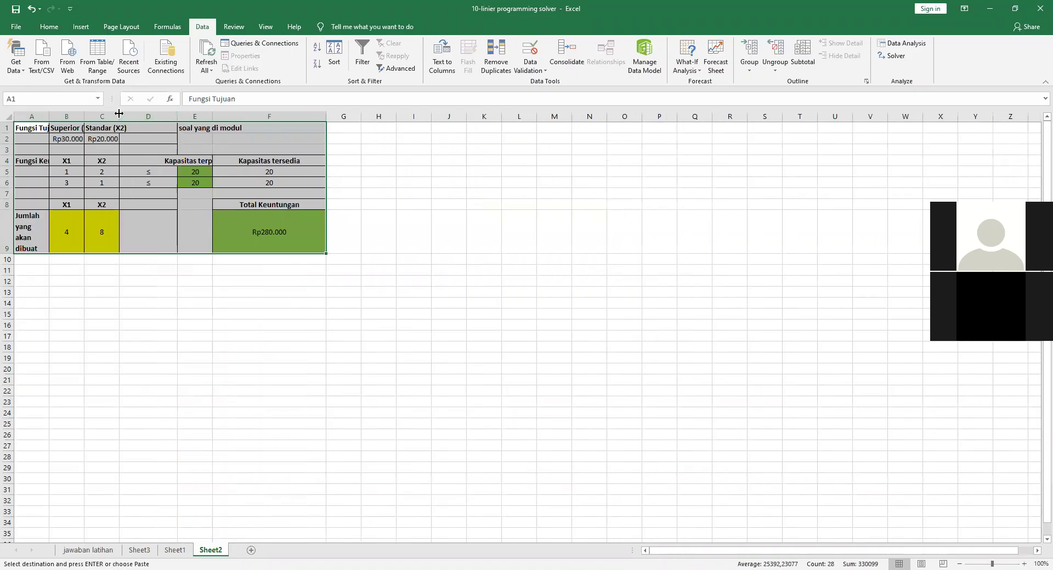
drag(119, 113, 136, 114)
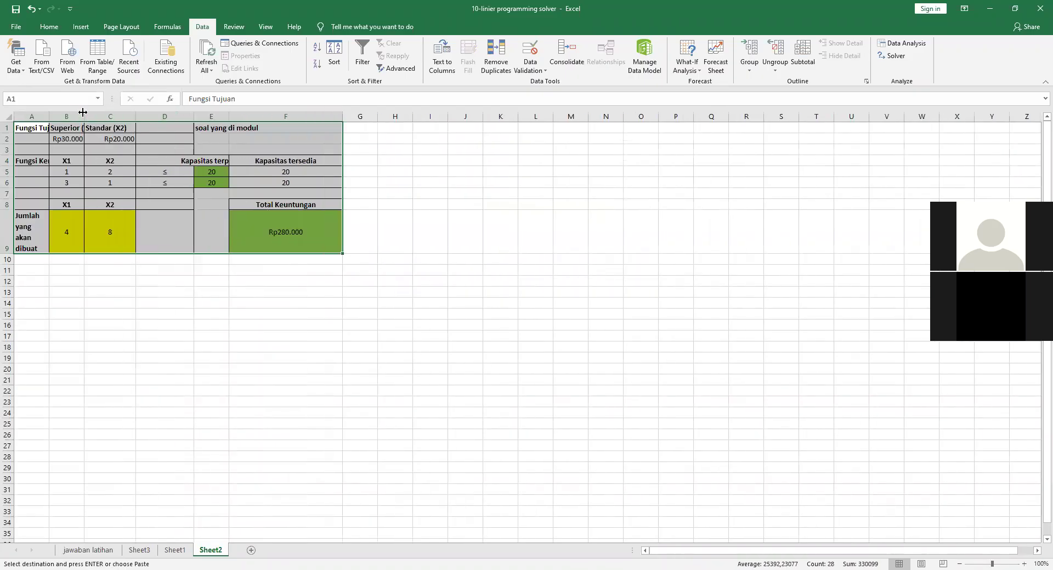
drag(83, 113, 90, 113)
click(1024, 564)
click(1024, 564)
click(1023, 564)
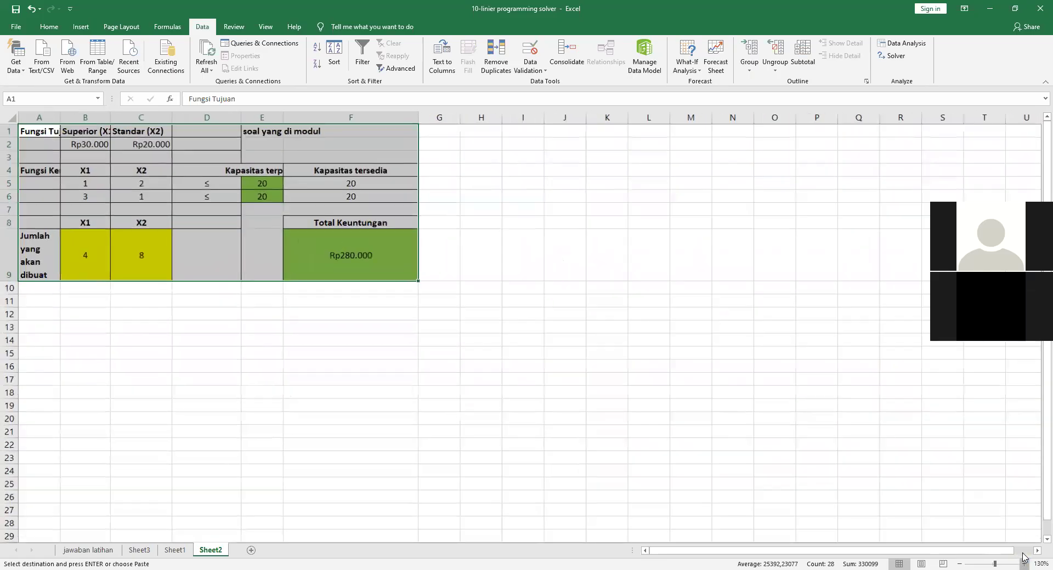
click(1024, 565)
click(1024, 564)
click(1024, 565)
click(1024, 565)
click(1024, 565)
click(353, 511)
drag(139, 218, 213, 235)
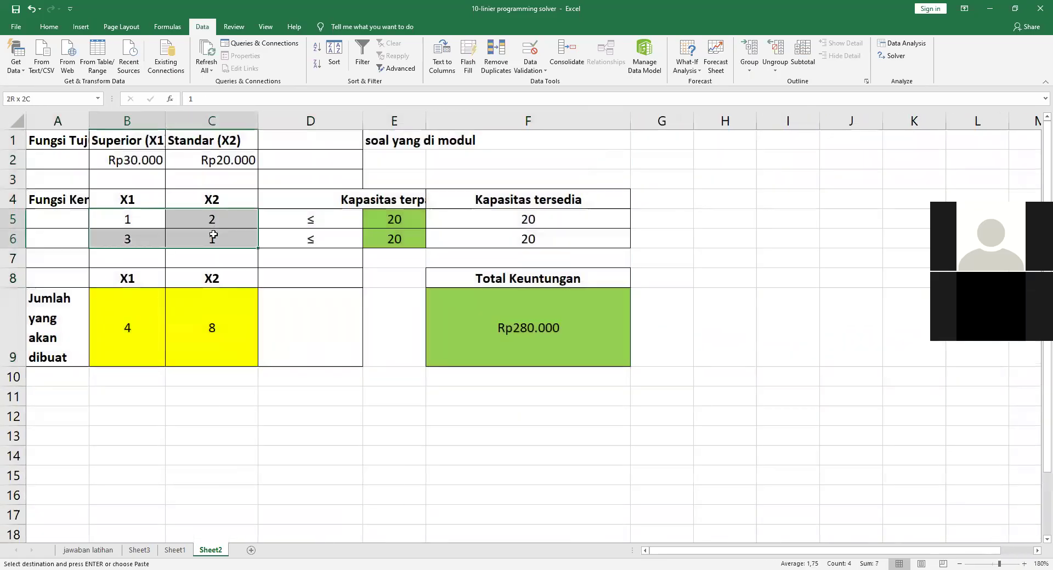
click(211, 258)
click(136, 261)
click(195, 261)
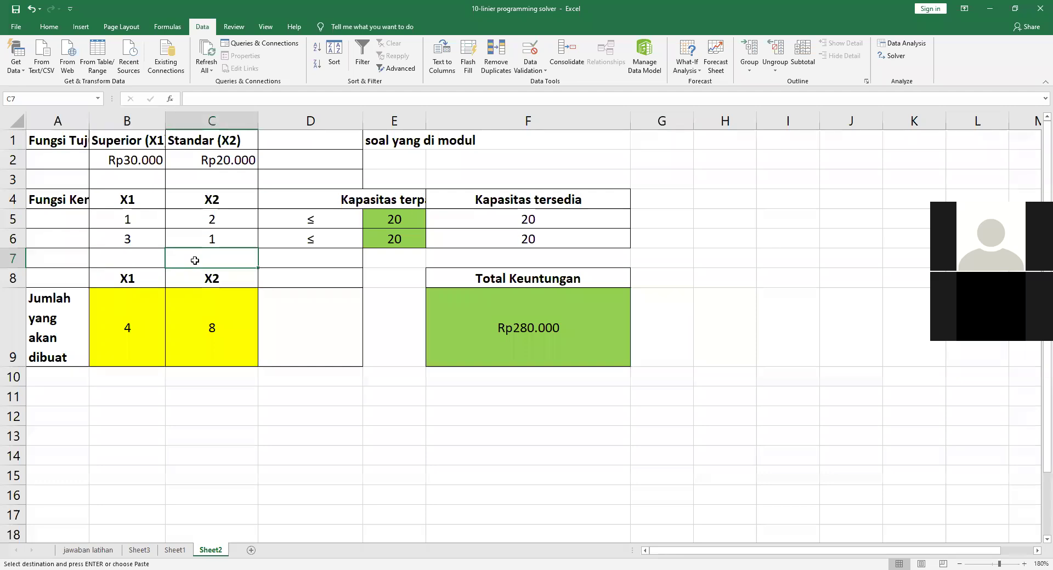
click(363, 434)
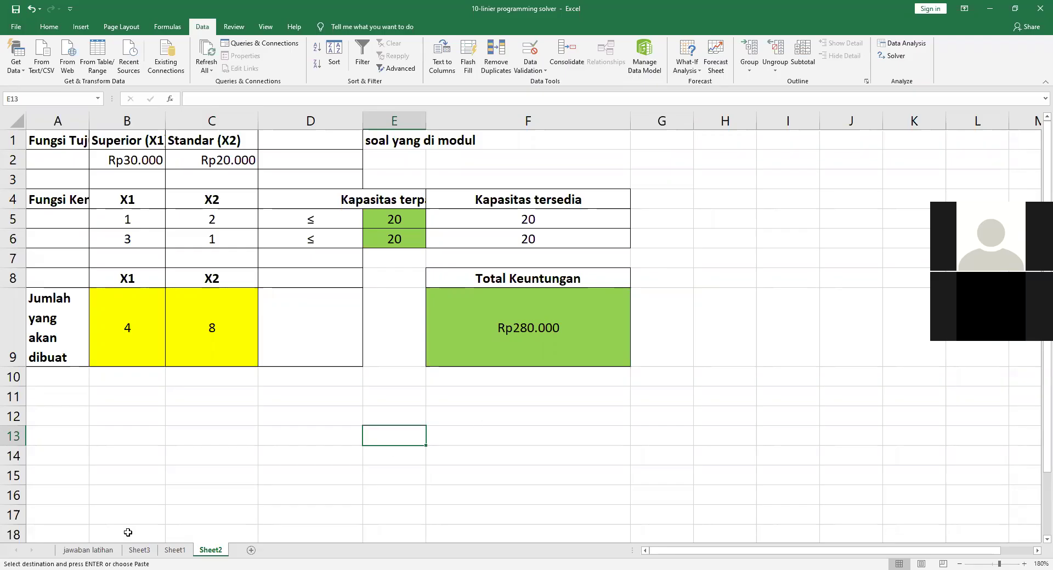
click(75, 550)
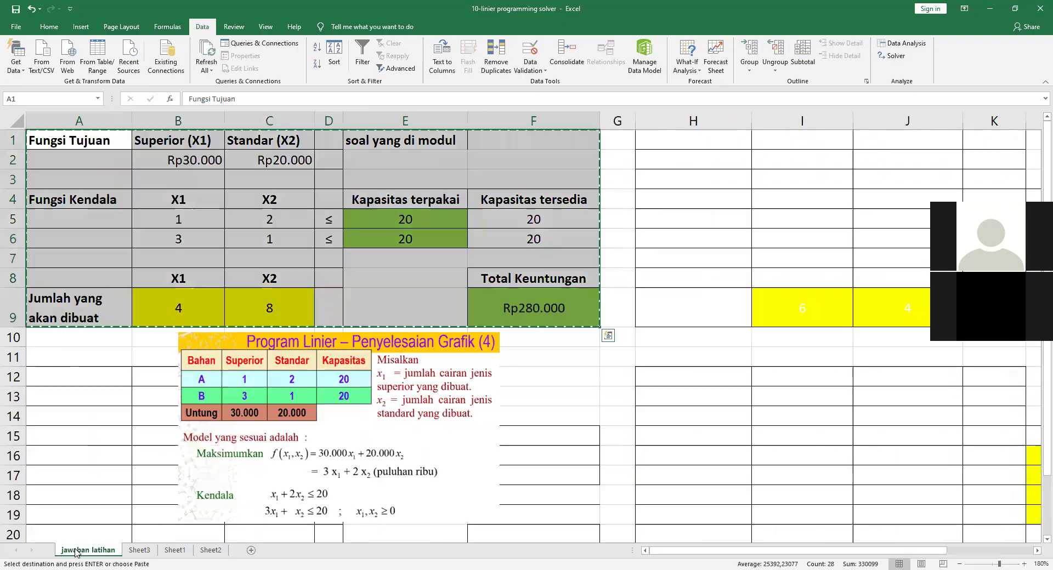
click(139, 551)
click(180, 550)
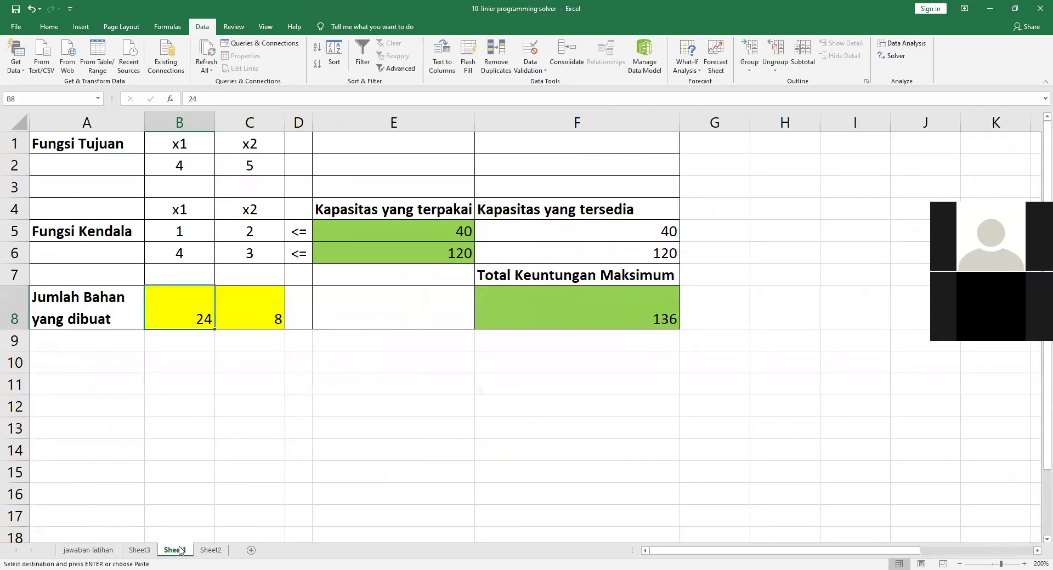
click(88, 550)
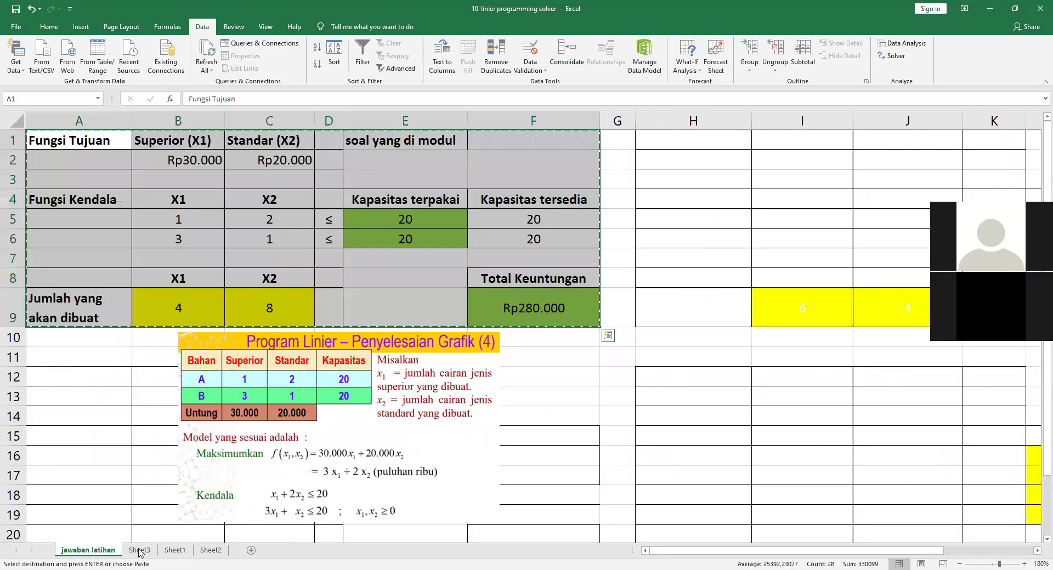
click(179, 550)
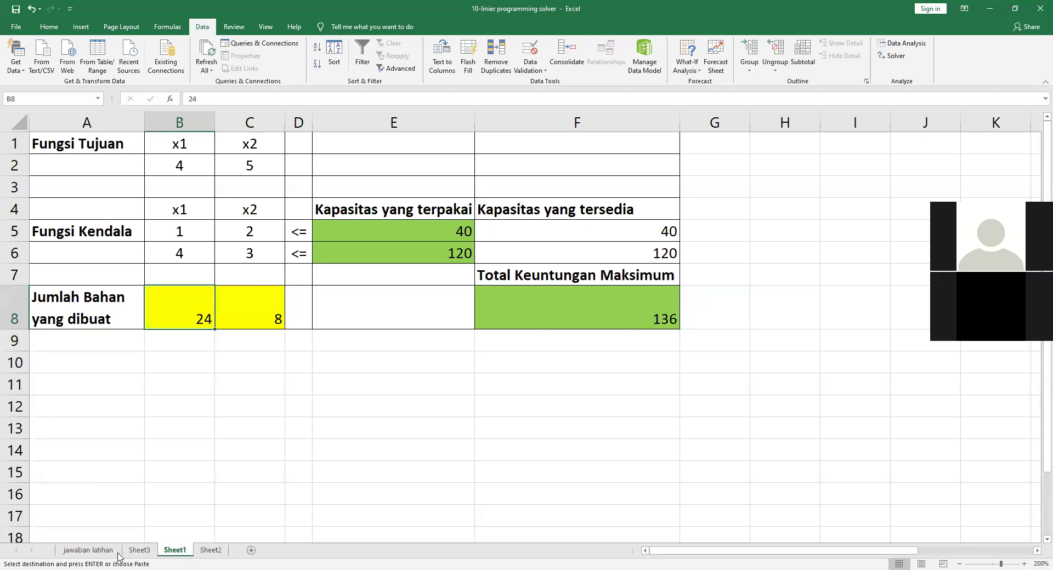
Rename the jawaban latihan worksheet as "soal 1".
click(77, 550)
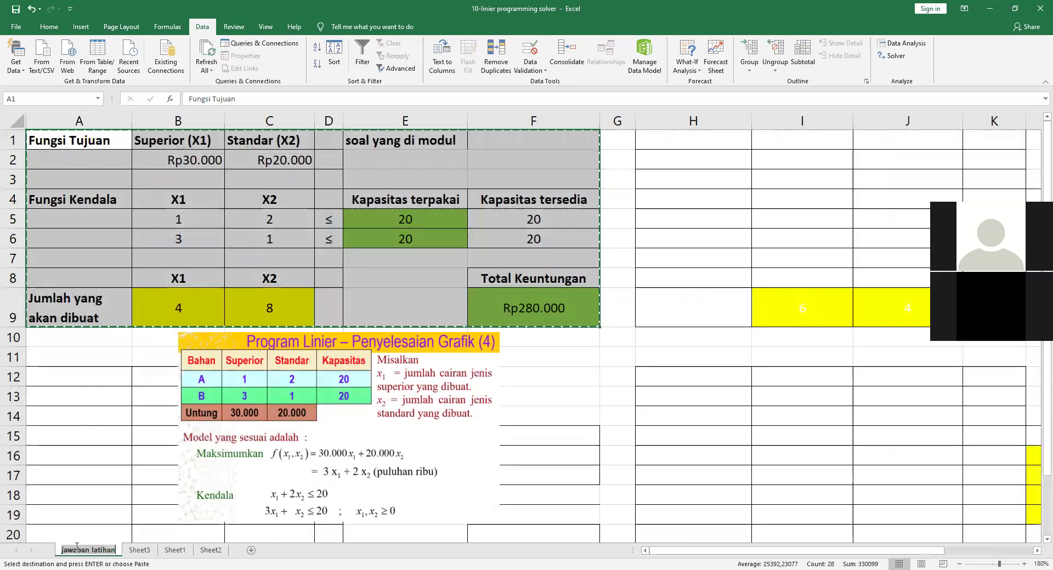
double_click(77, 550)
text(soal)
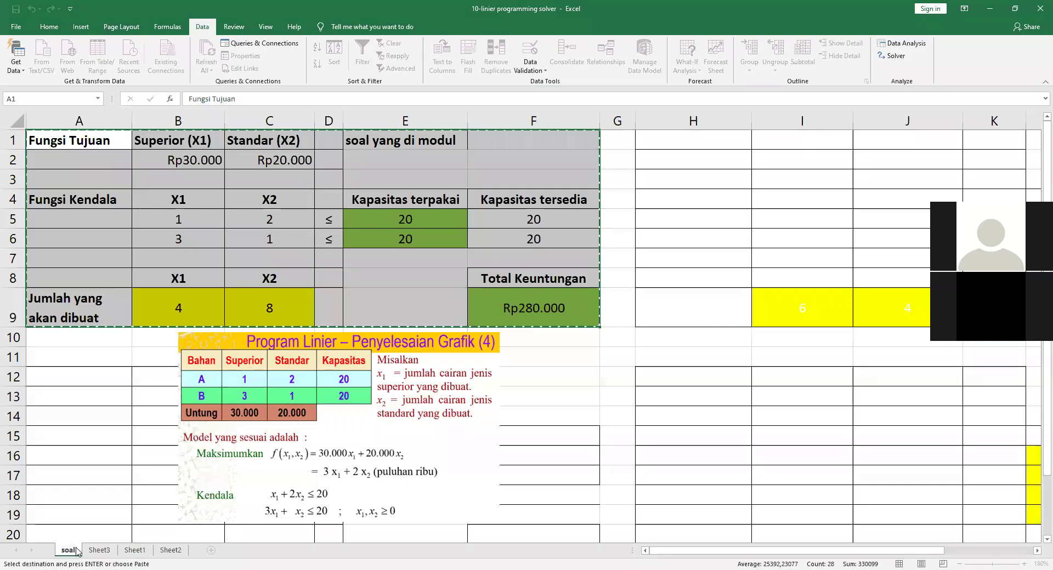
text( 1)
Rename the worksheet Sheet3 as "soal 2".
click(106, 550)
double_click(107, 554)
text(soal 2)
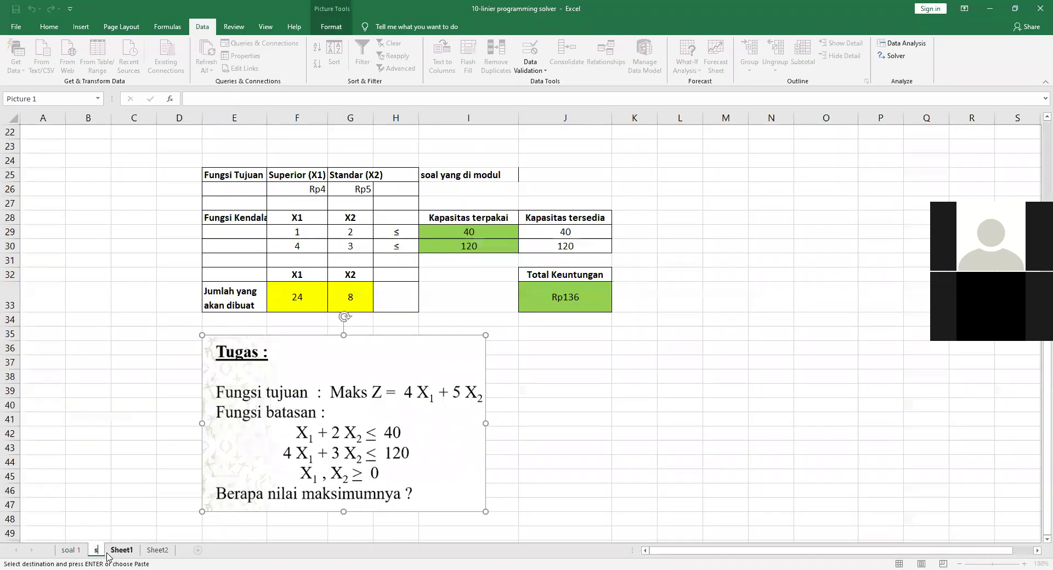
Finish naming the second worksheet "soal 2" and rename the worksheet Sheet1 as "soal 3".
key(Return)
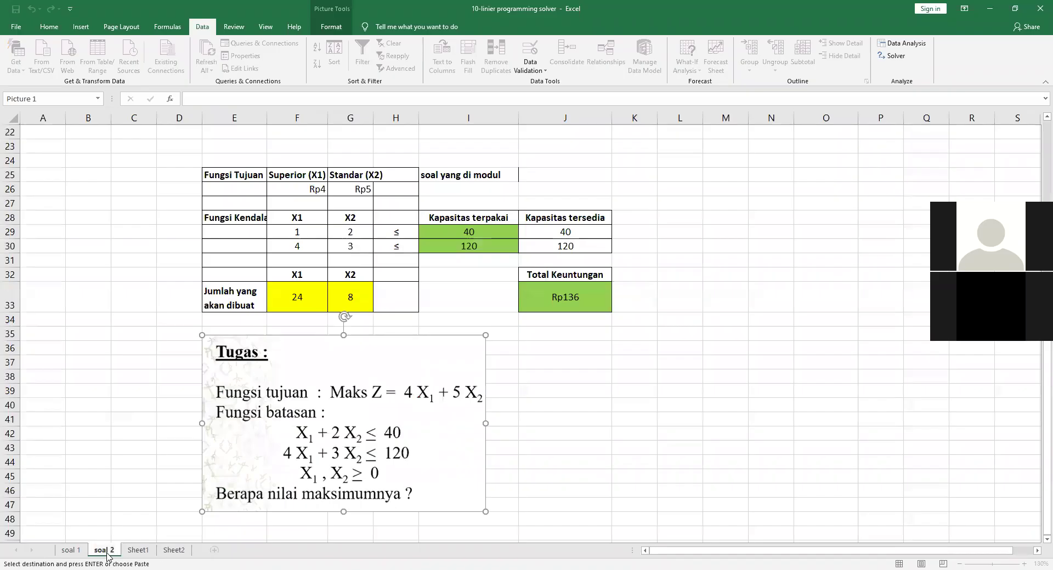
click(140, 551)
double_click(141, 552)
text(so)
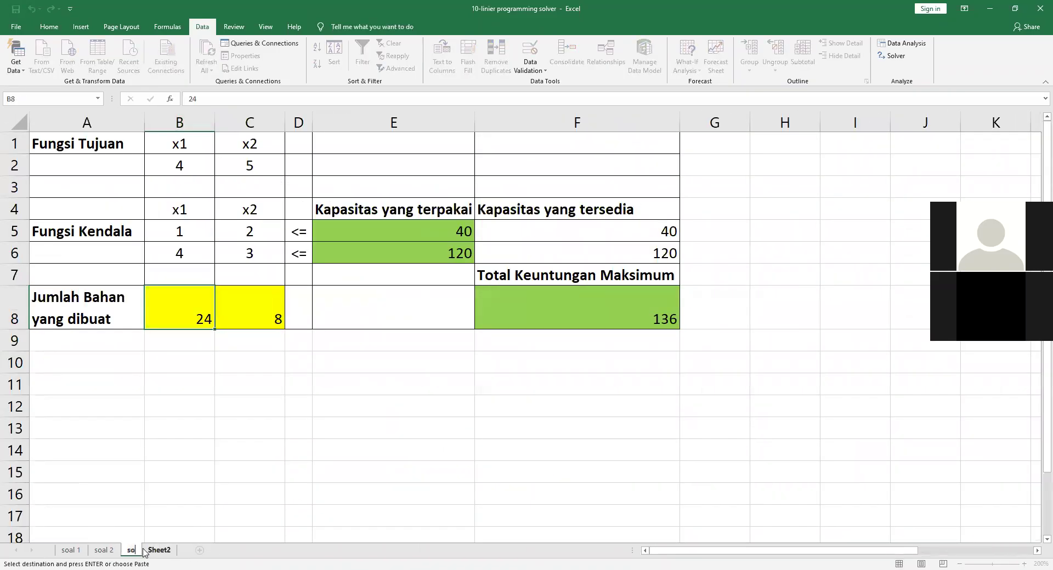
text(al 3)
click(146, 444)
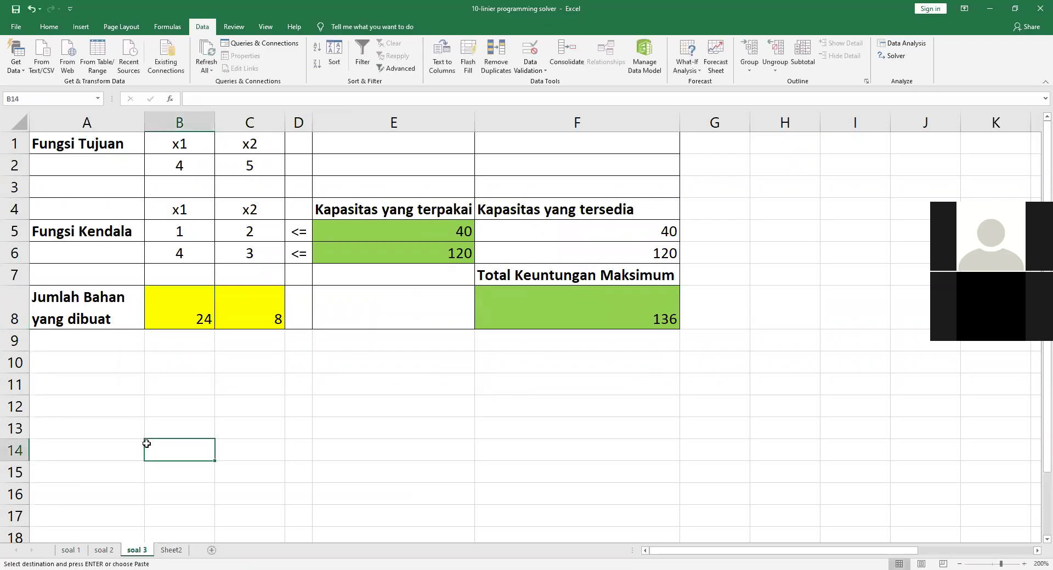
Review the problem tables on the soal 1, soal 2 and soal 3 worksheets, ending on Sheet2.
click(81, 550)
click(103, 551)
click(72, 551)
click(104, 550)
click(146, 552)
click(109, 551)
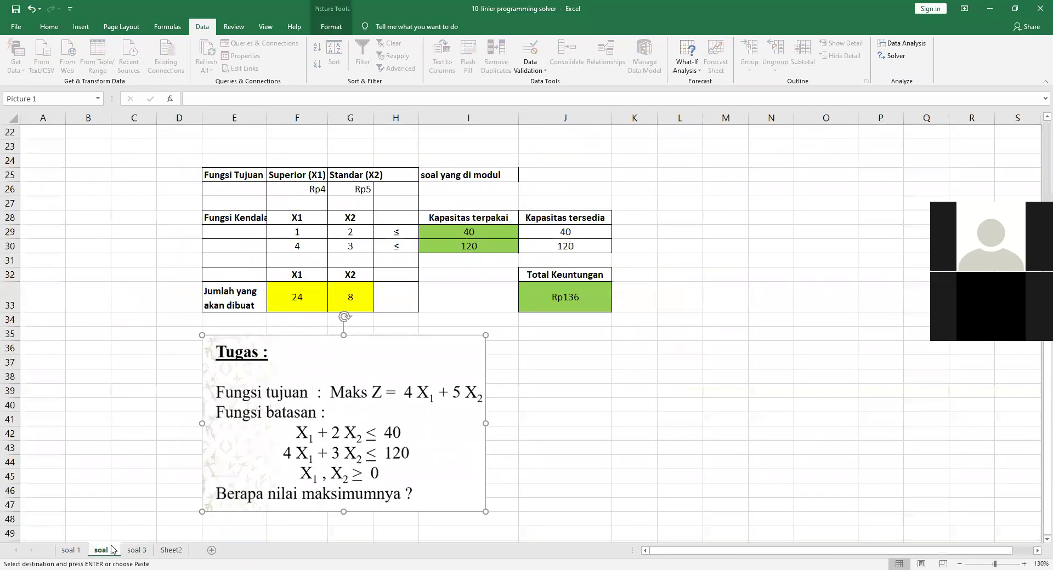
click(62, 553)
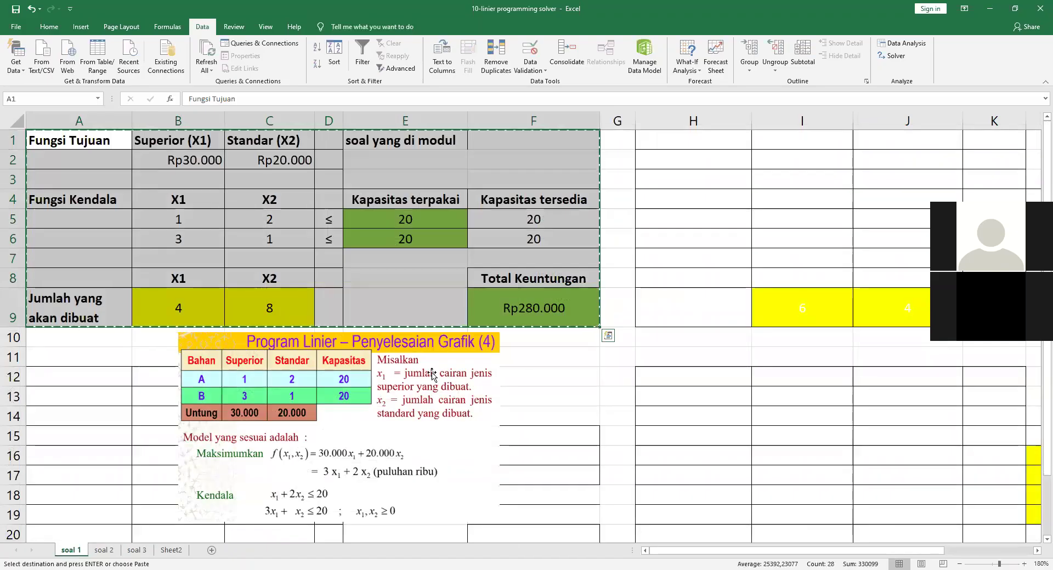
click(172, 551)
click(574, 468)
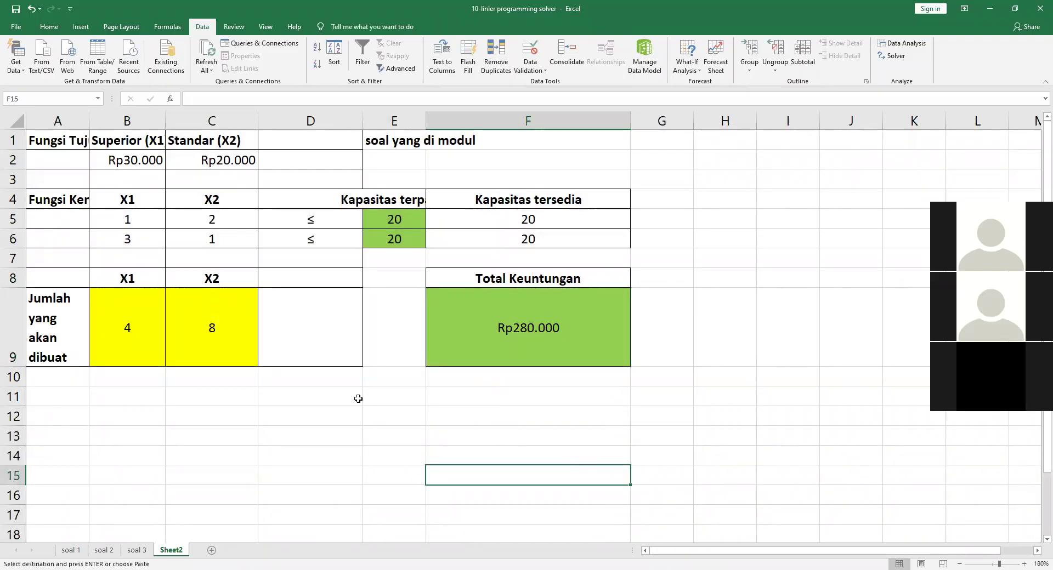
click(294, 474)
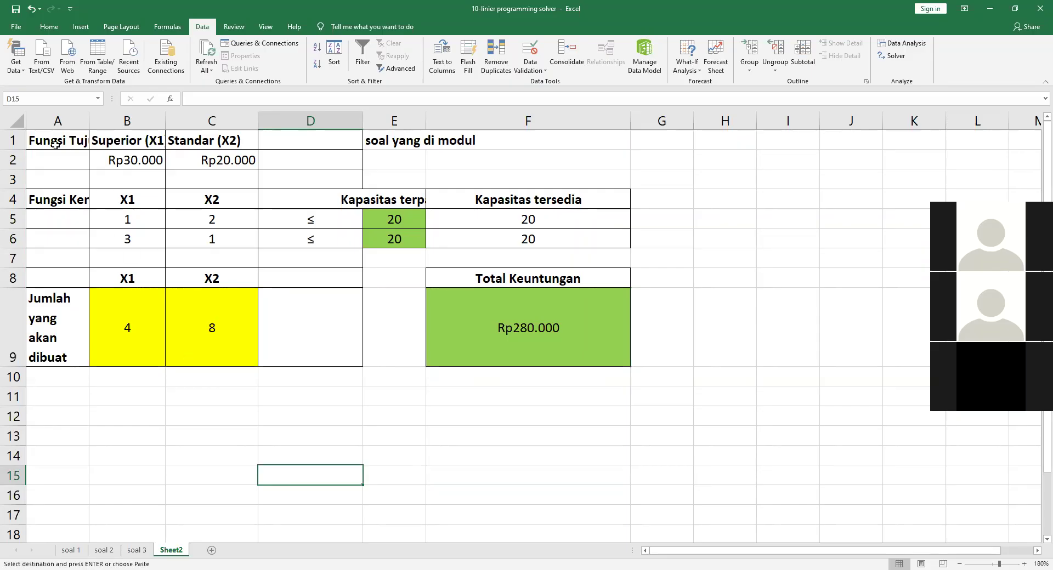
drag(53, 142, 517, 344)
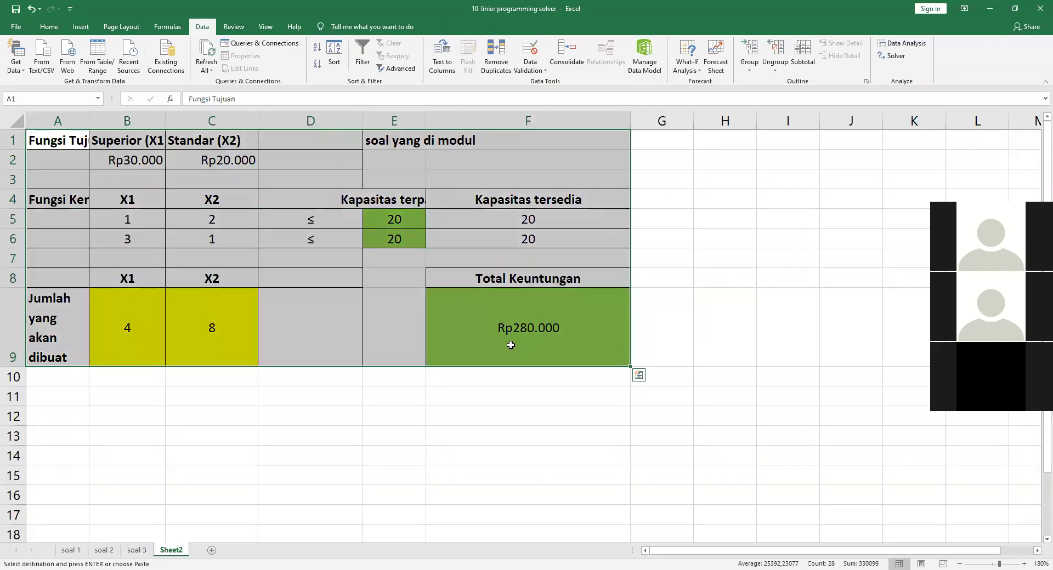
click(196, 405)
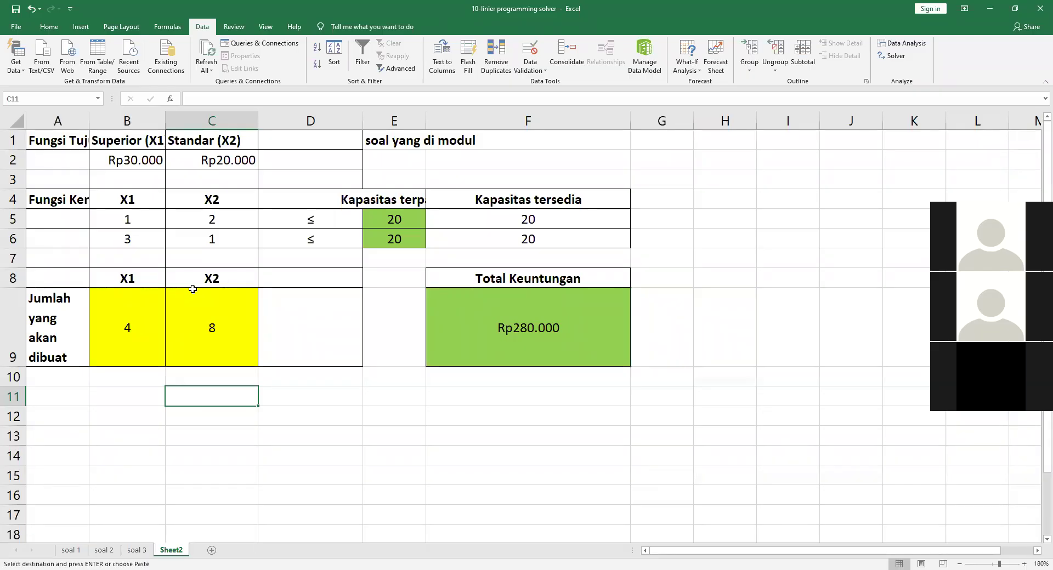
click(78, 398)
click(120, 393)
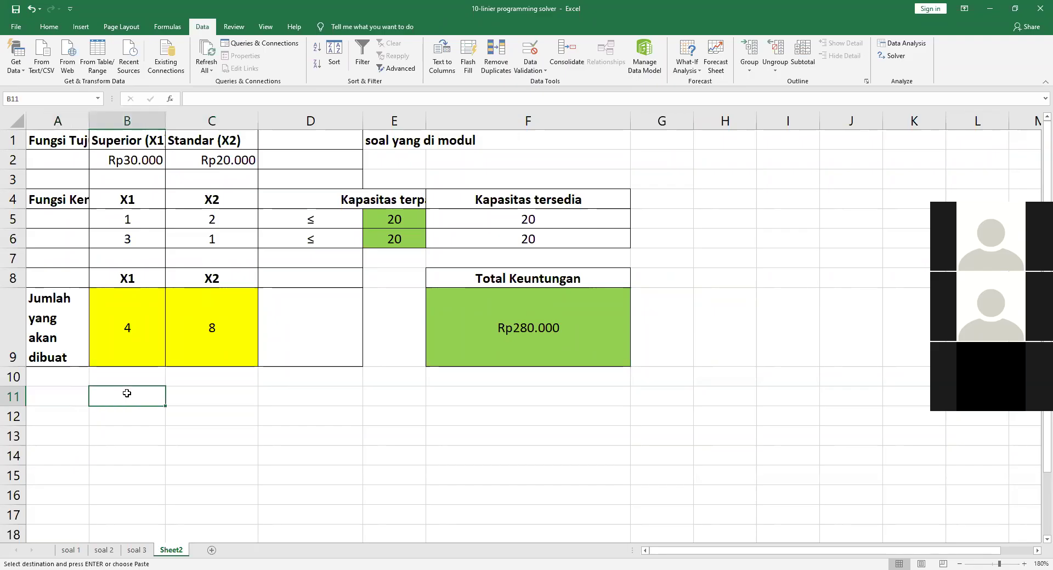
click(205, 393)
click(318, 394)
click(453, 409)
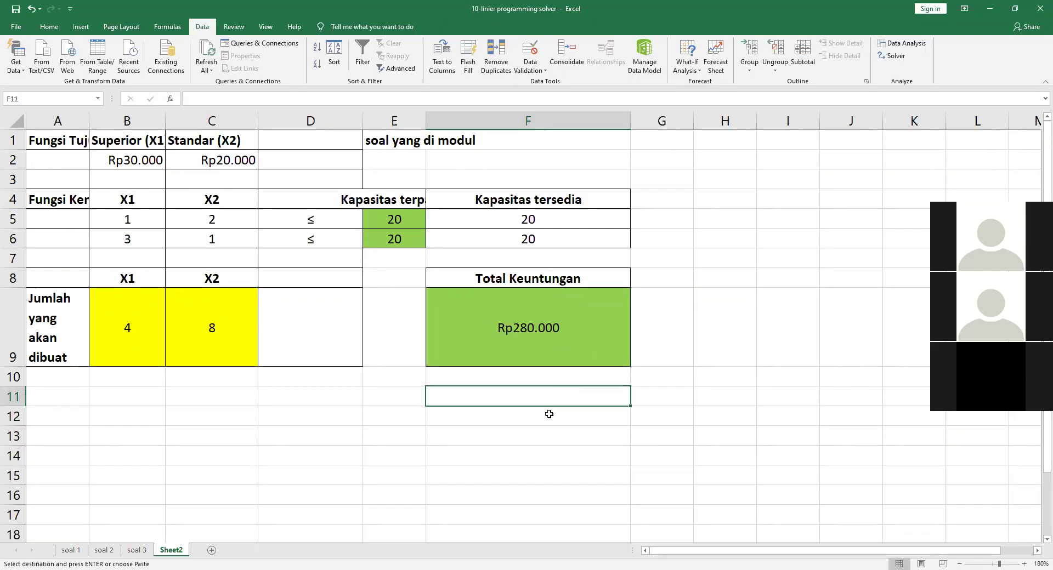
click(548, 439)
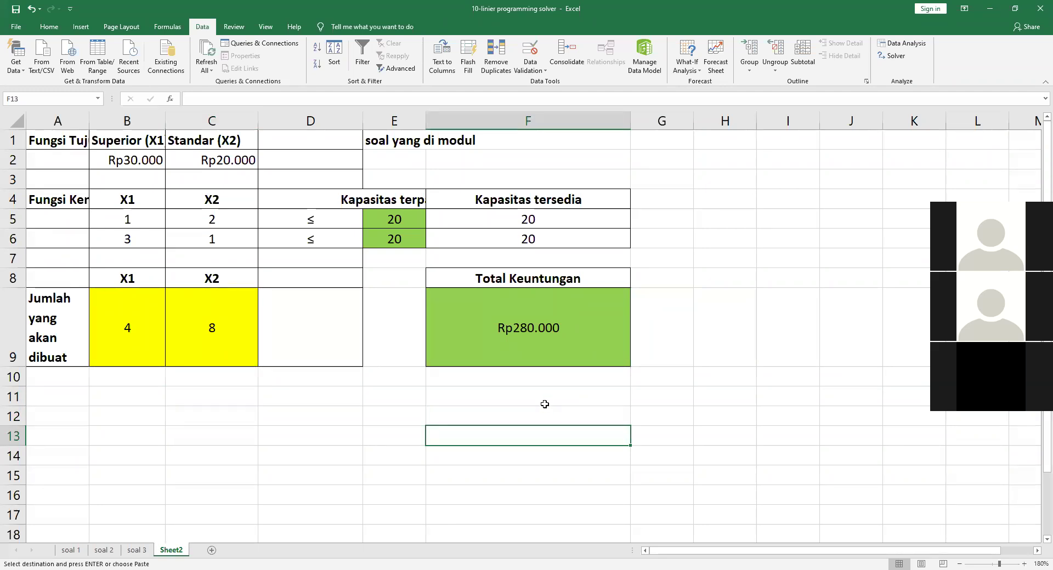
click(537, 415)
click(530, 434)
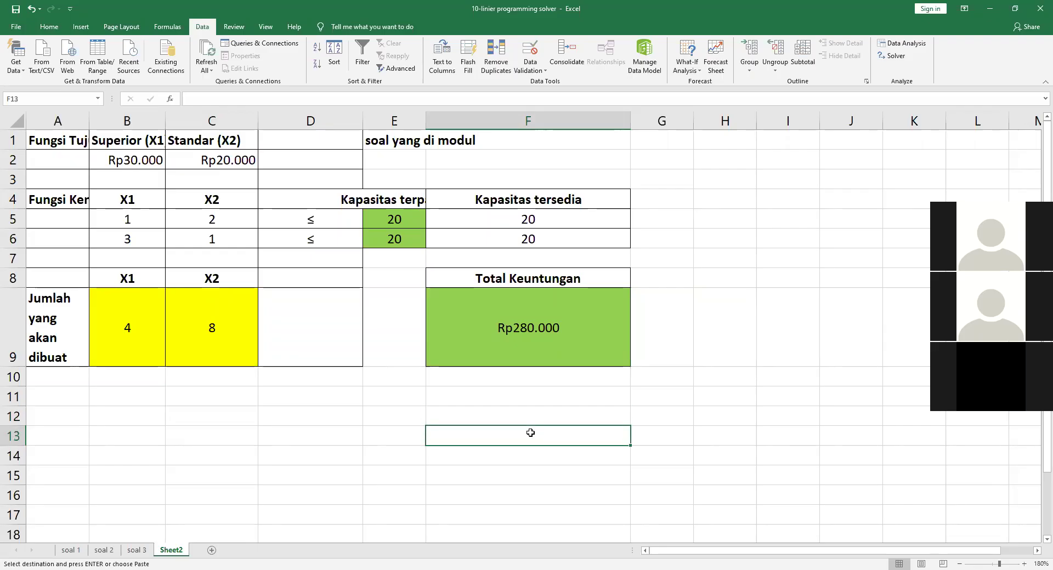